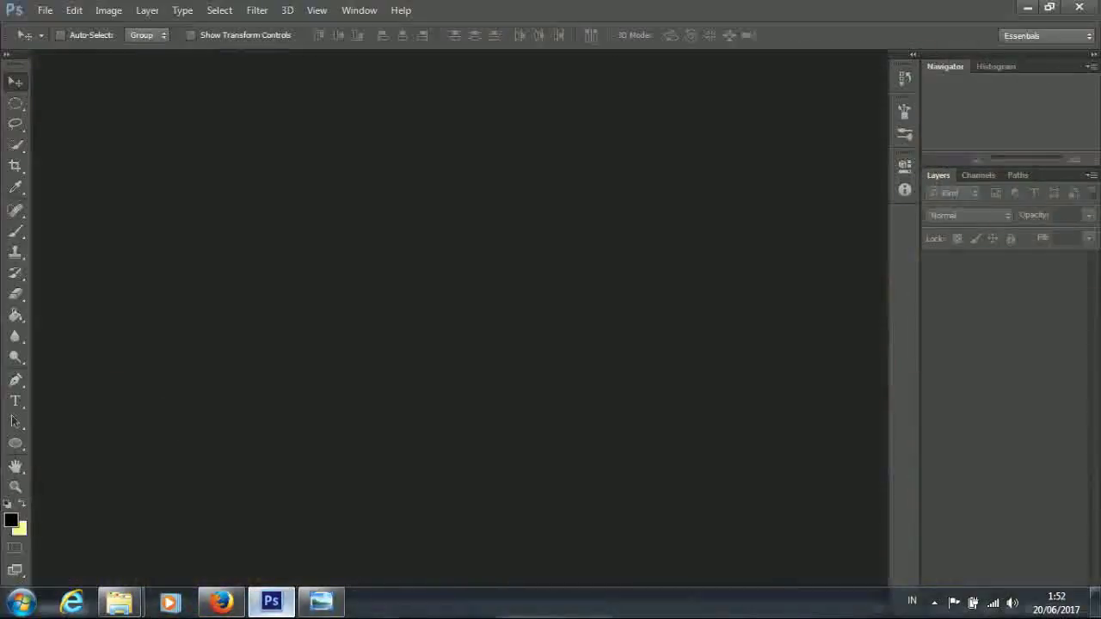
Step: Create a new blank Untitled-1 document with the default settings
click(45, 10)
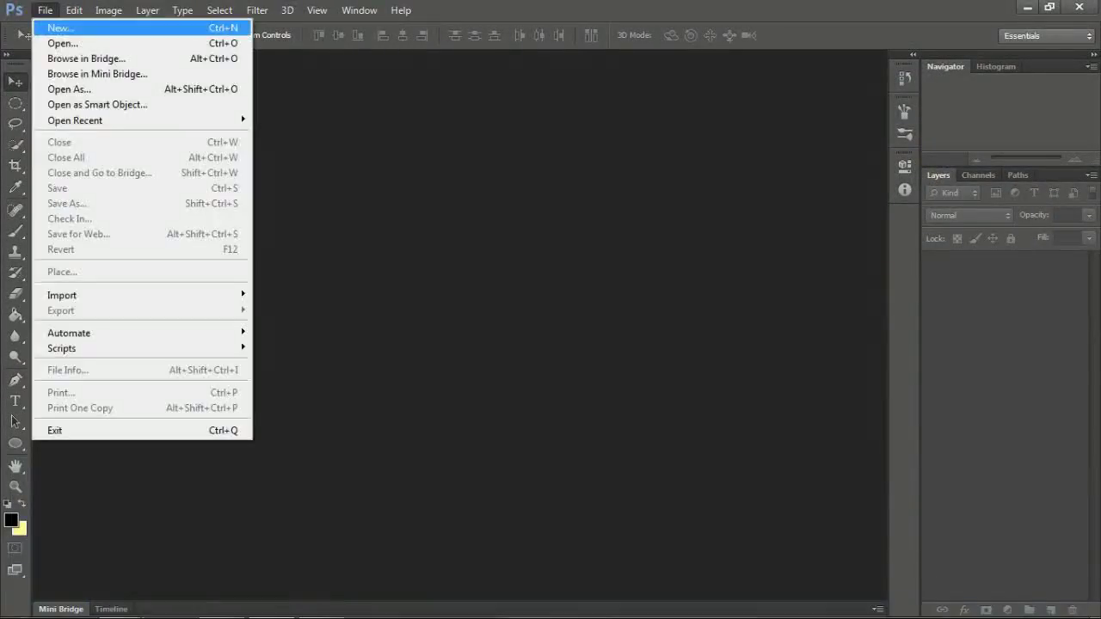
click(39, 29)
key(Return)
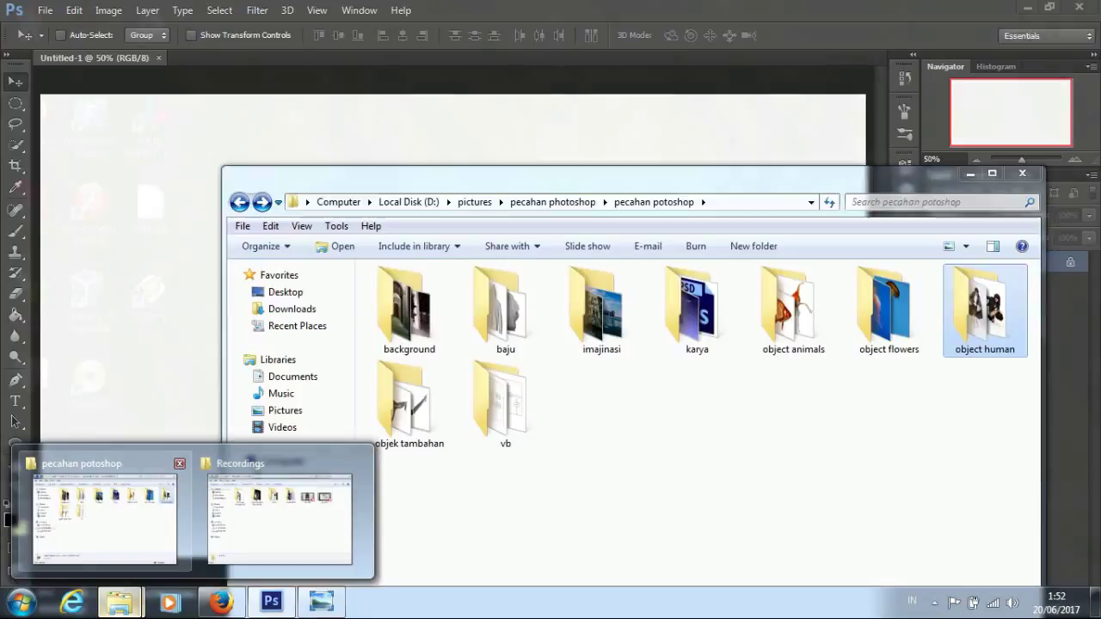
Step: Open alanna_57 from the object human folder in Photoshop
click(104, 516)
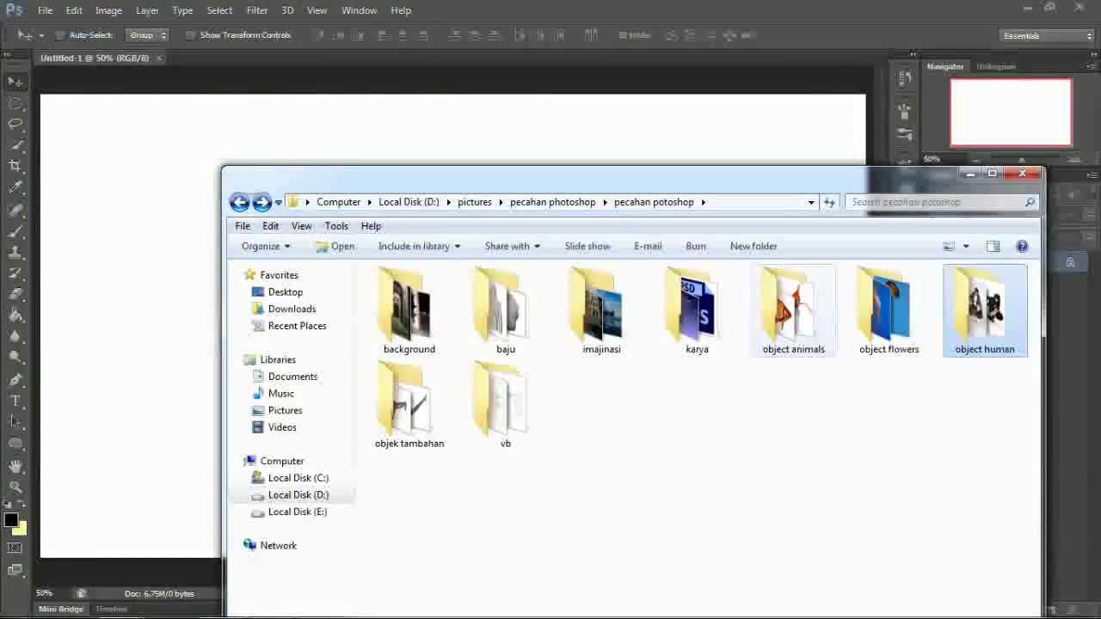
double_click(984, 310)
double_click(503, 426)
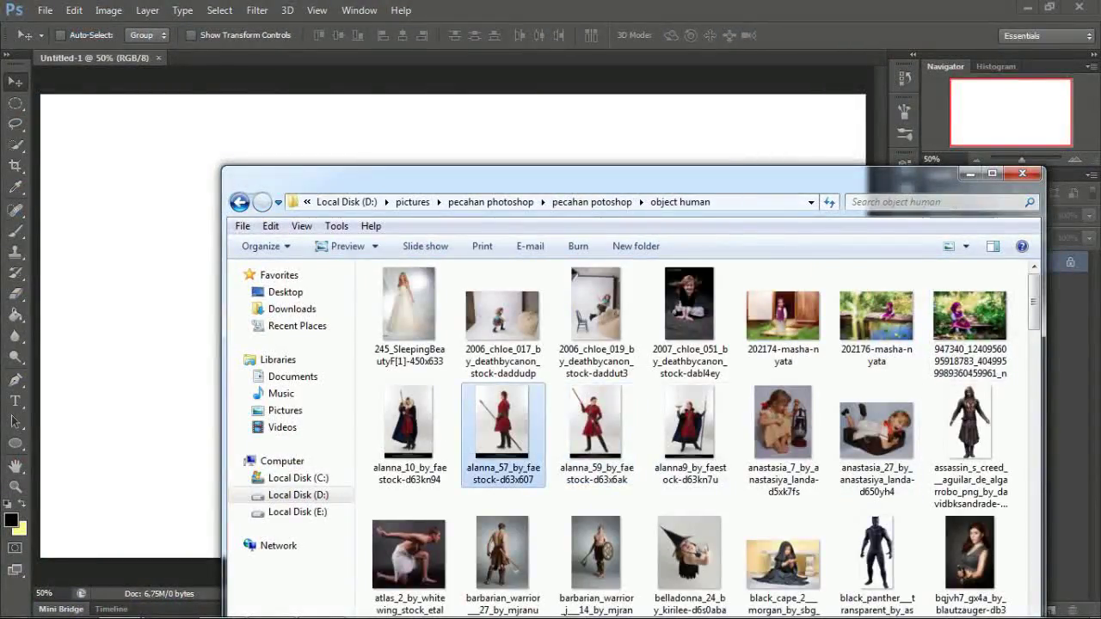
click(1051, 39)
drag(503, 421, 469, 43)
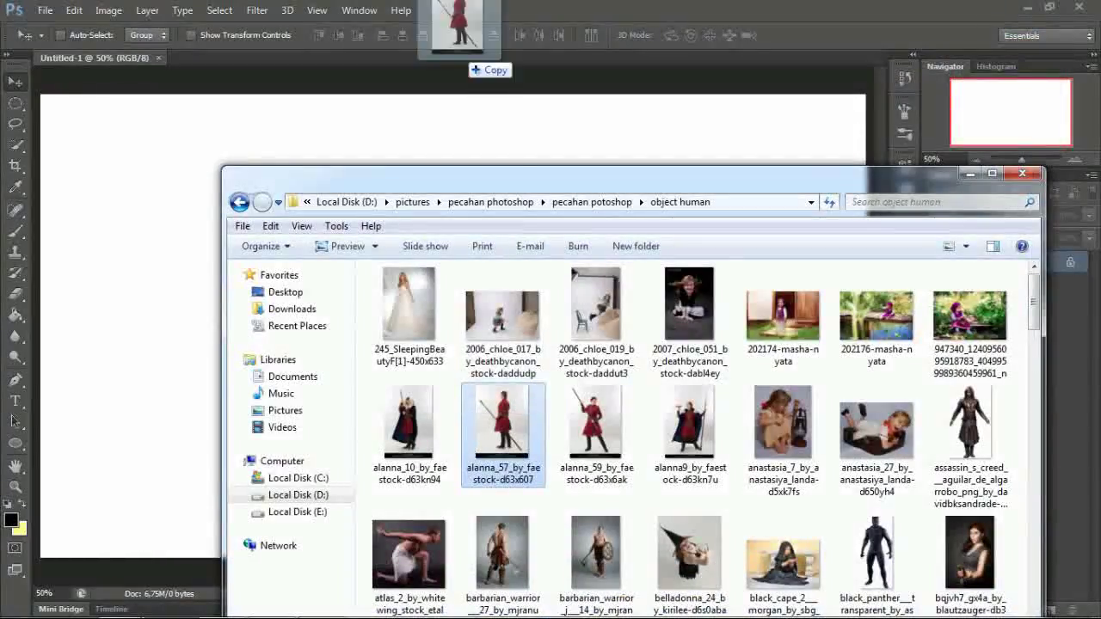
click(220, 10)
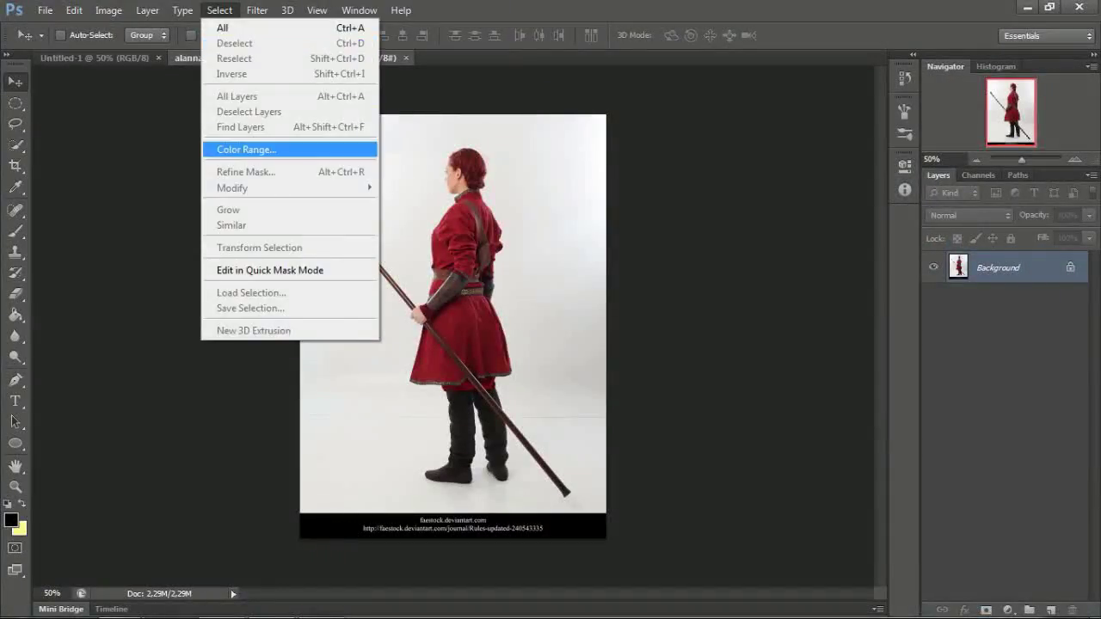
Step: Select the white studio backdrop with Color Range at Fuzziness 34
click(248, 147)
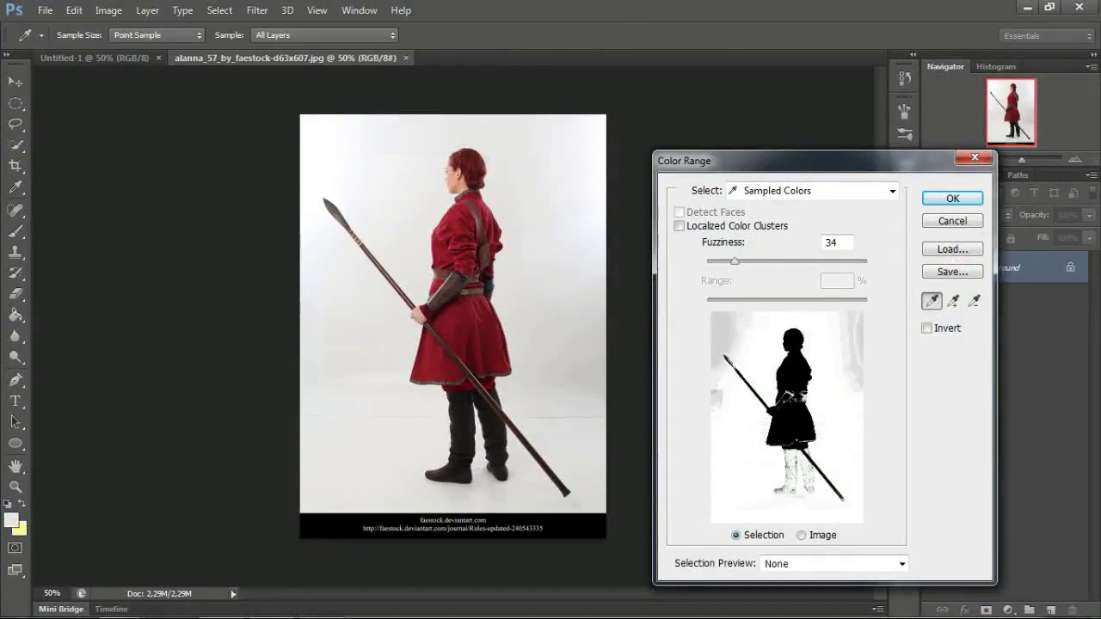
key(alt)
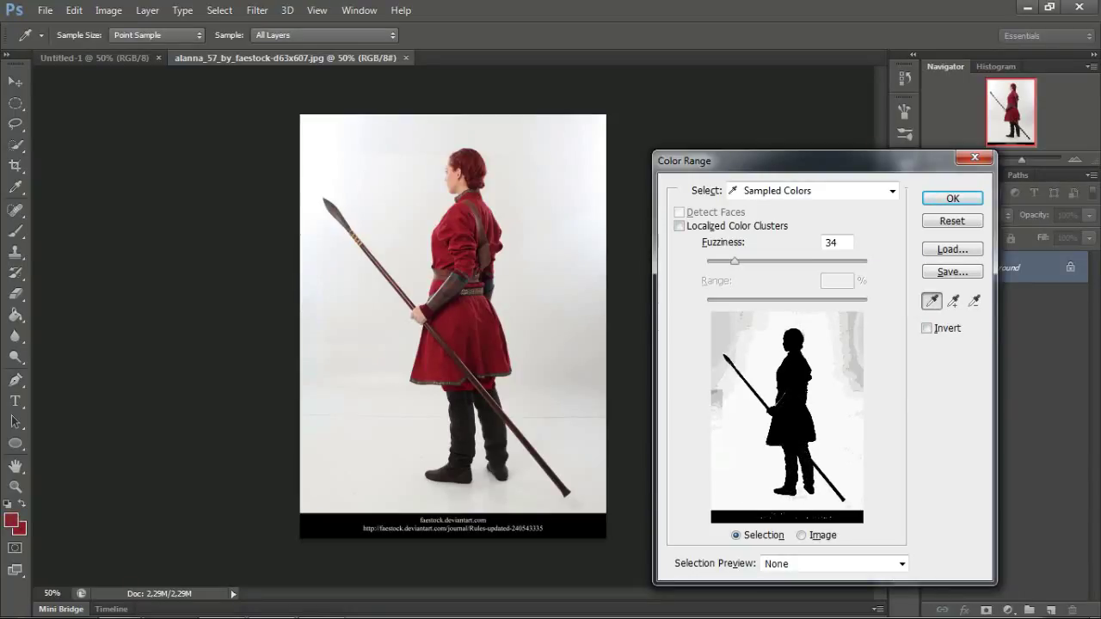
click(531, 362)
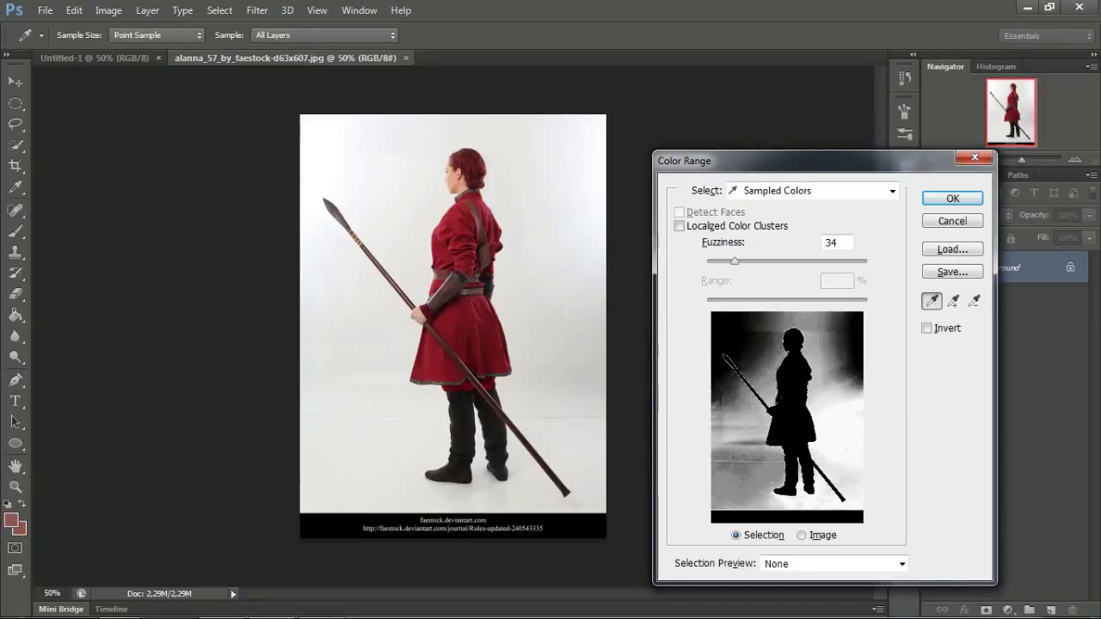
click(564, 490)
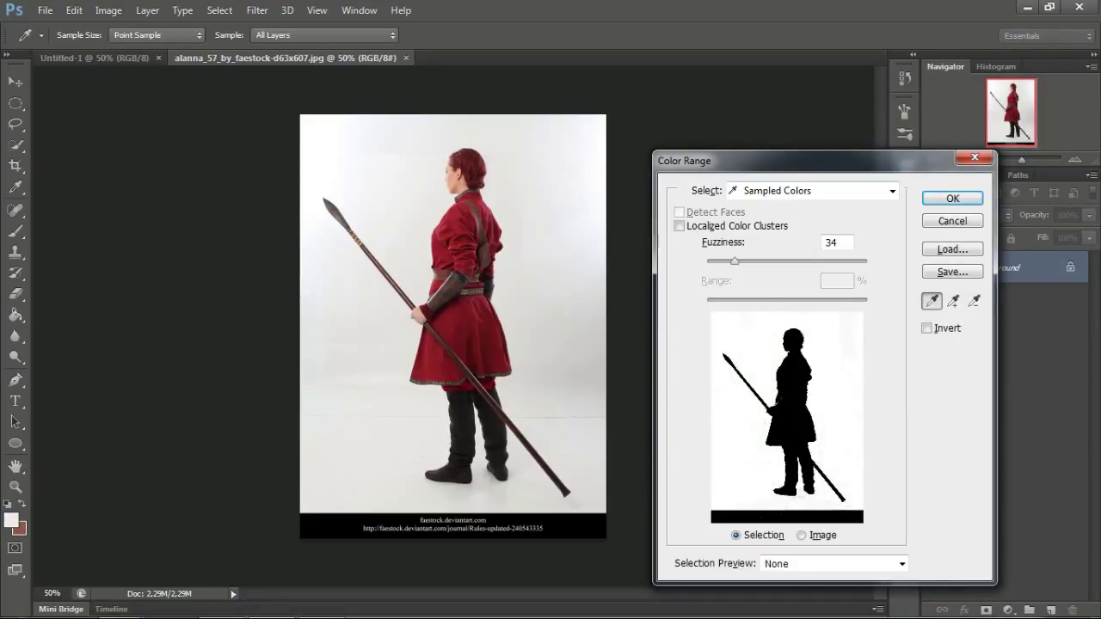
key(Return)
key(v)
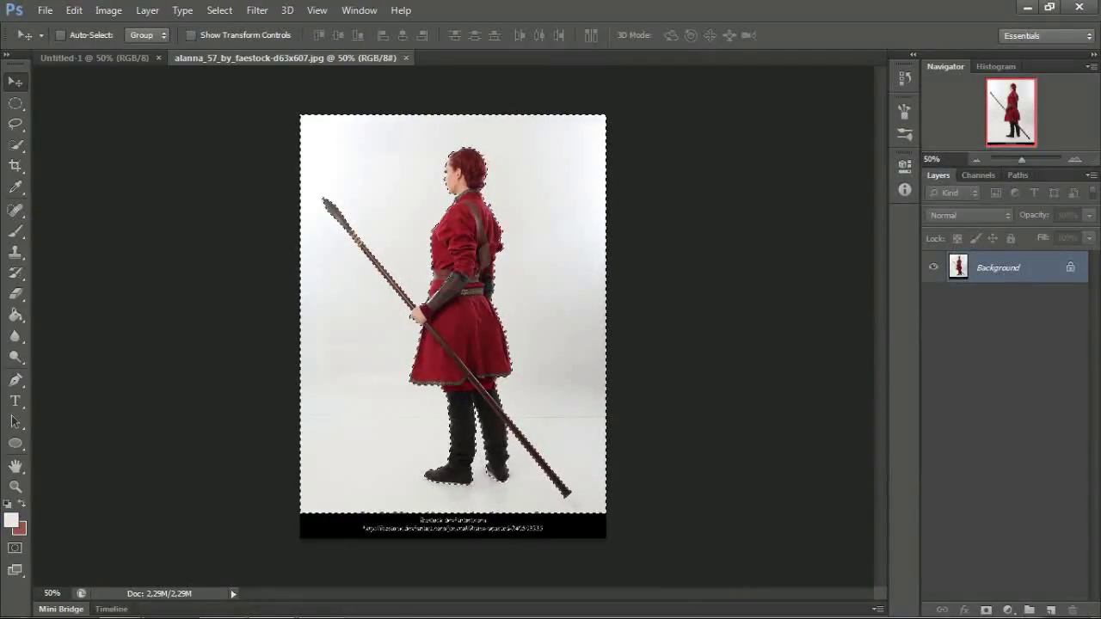
Step: Zoom in and correct the selection around the face and shoulder with Quick Selection
key(ctrl+plus)
key(ctrl+plus)
key(ctrl+plus)
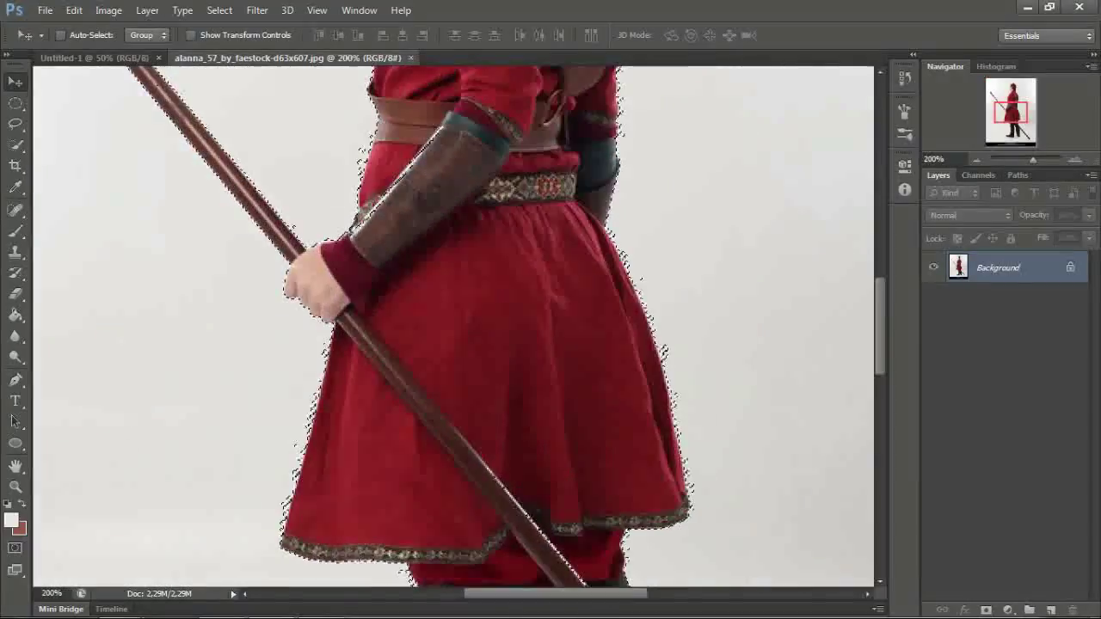
mouse_move(1010, 110)
mouse_down()
mouse_move(1012, 93)
mouse_move(1015, 135)
mouse_up()
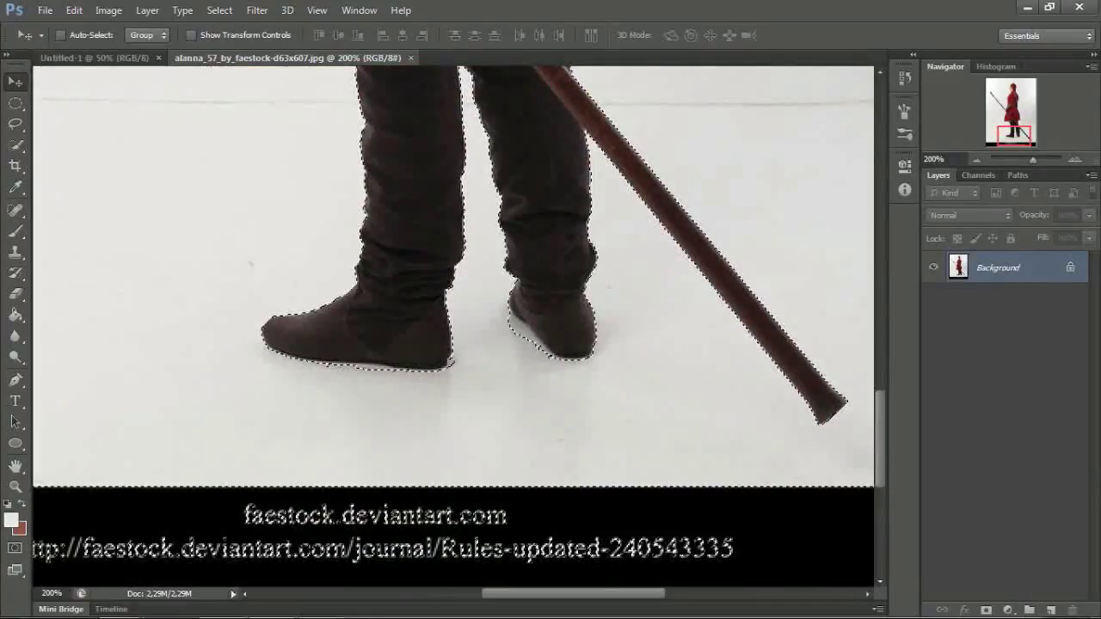
key(w)
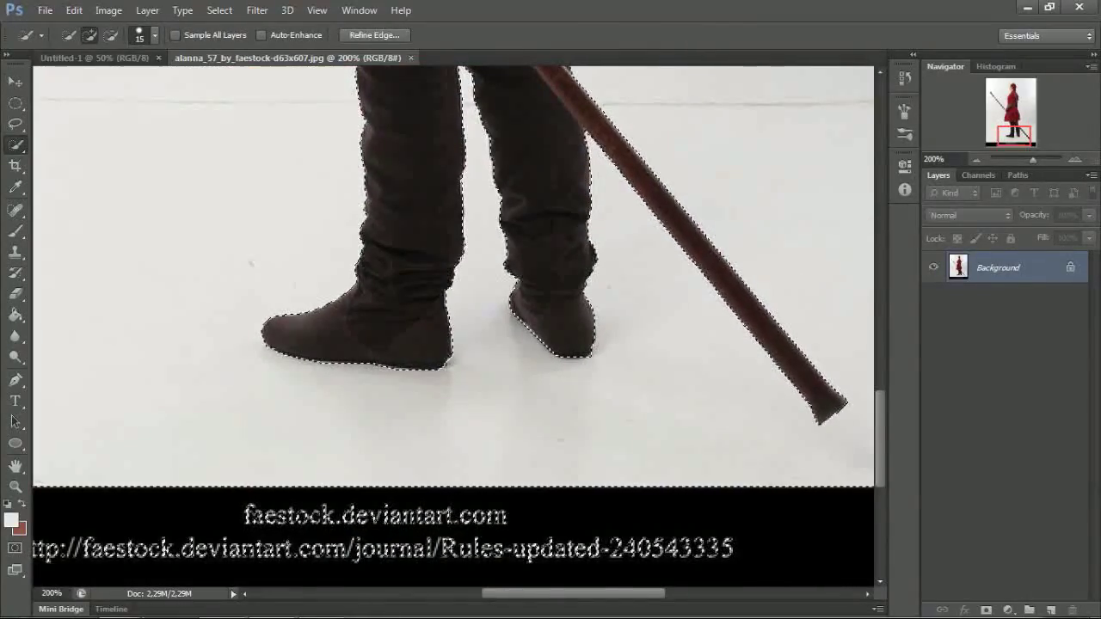
drag(1014, 136, 1013, 112)
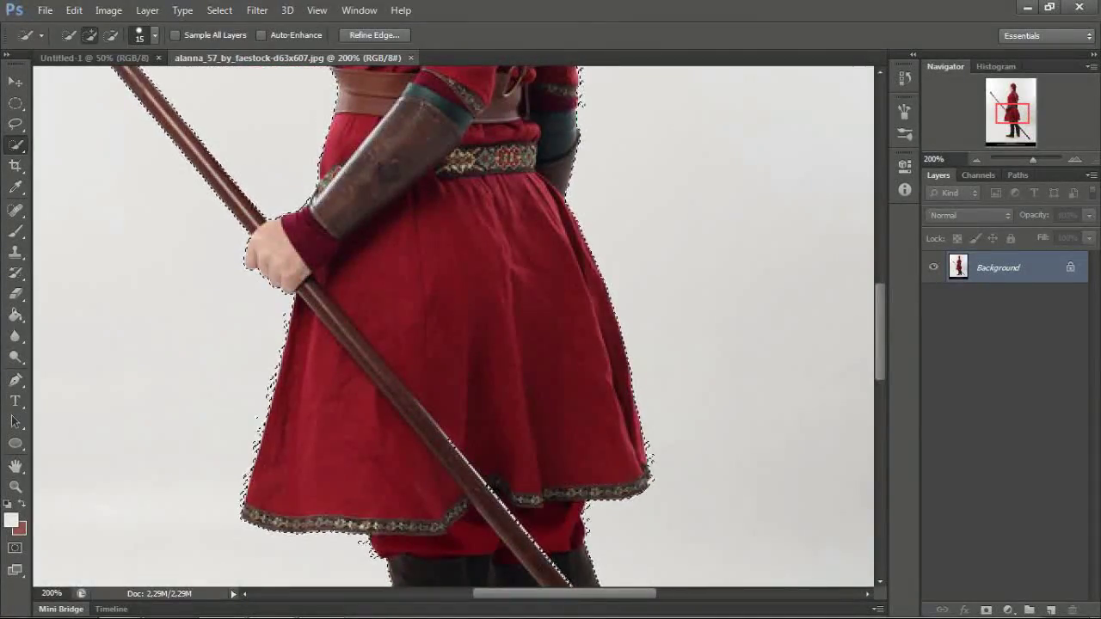
scroll(453, 327, up, 5)
scroll(453, 327, up, 3)
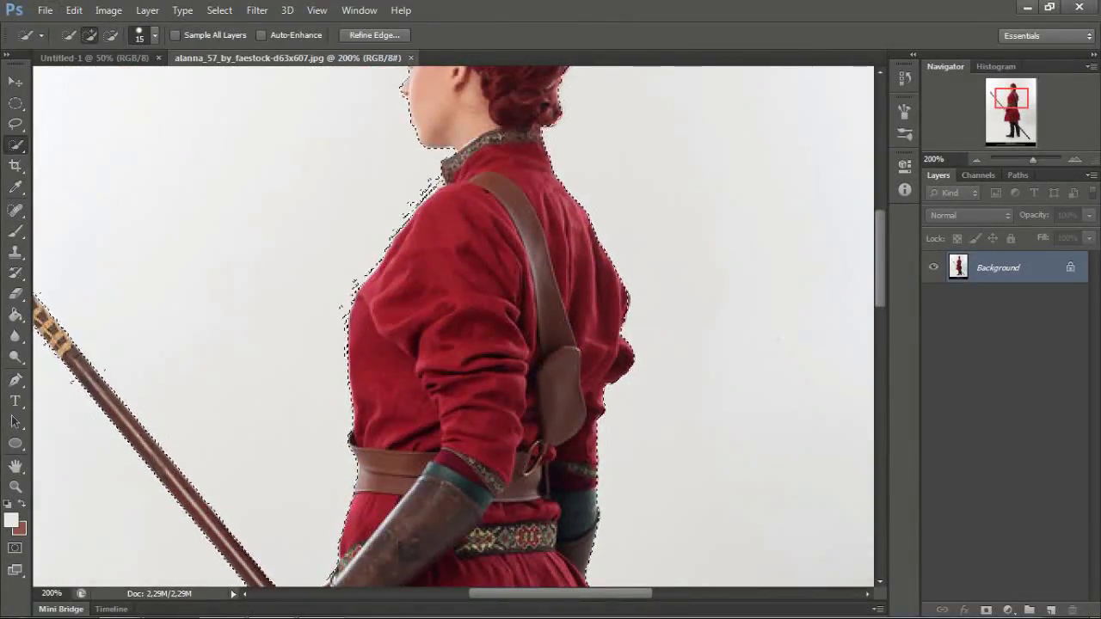
drag(370, 258, 353, 396)
scroll(453, 326, up, 2)
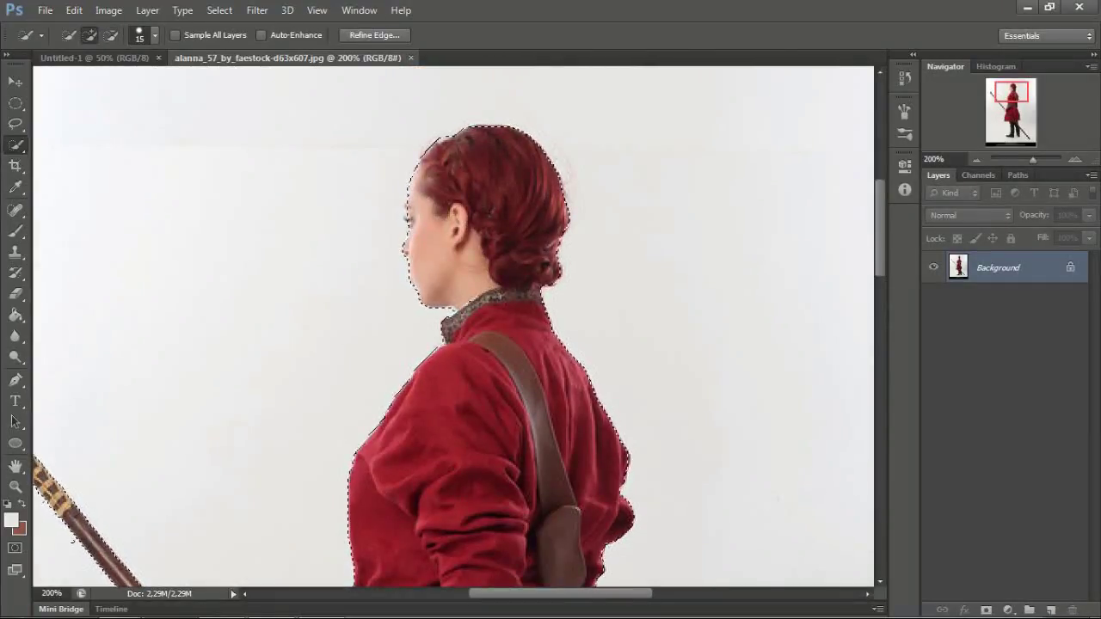
Step: Apply Refine Edge to the selection and add the black caption band
click(257, 9)
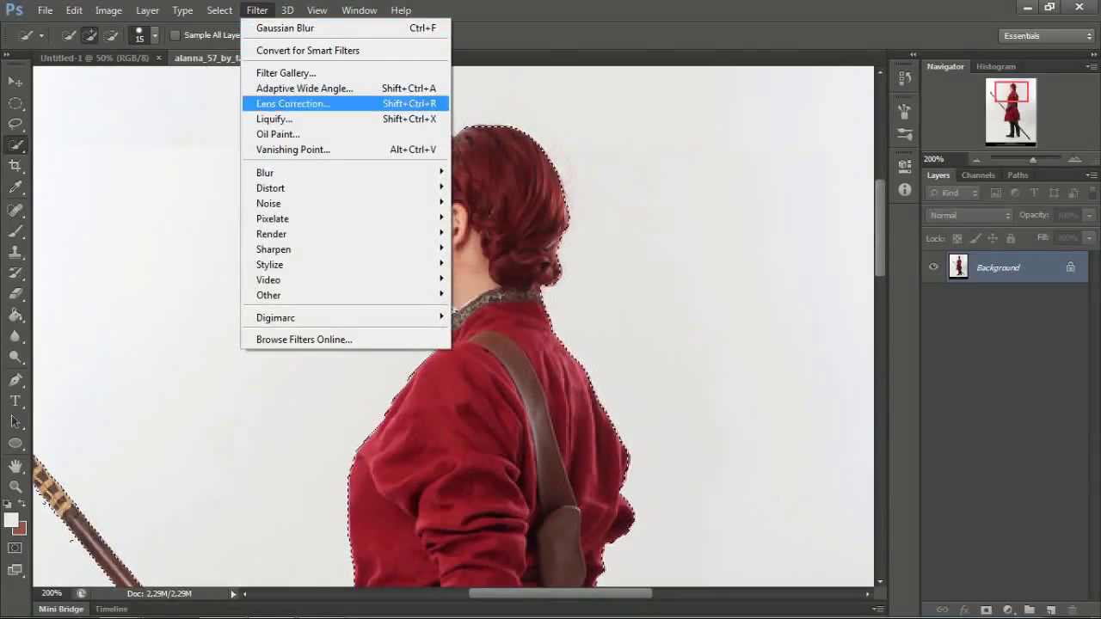
click(359, 9)
click(376, 35)
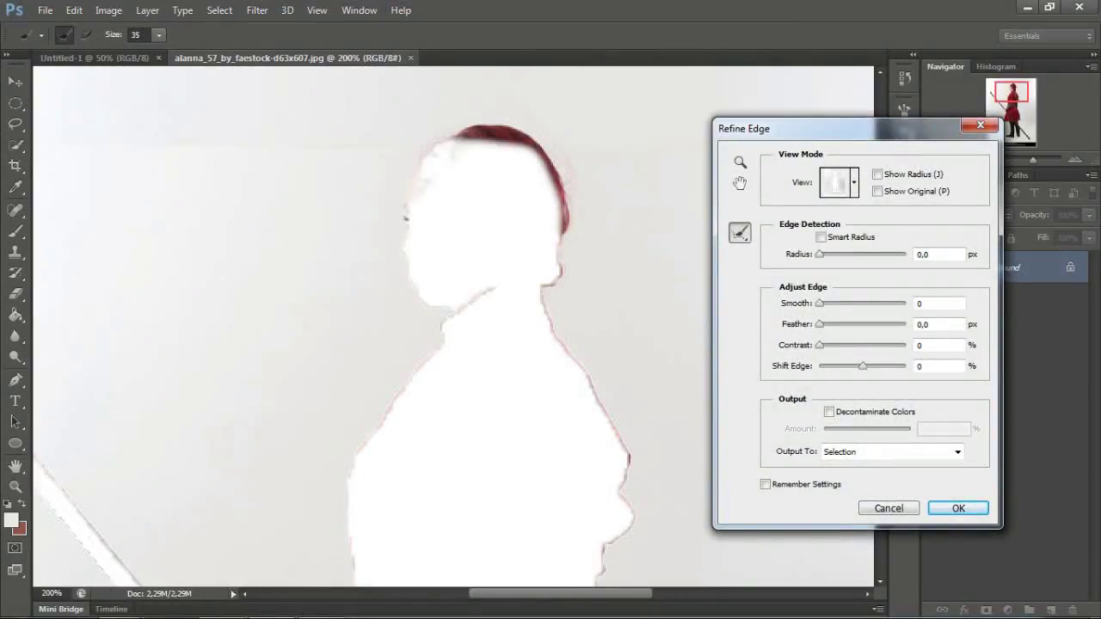
click(958, 508)
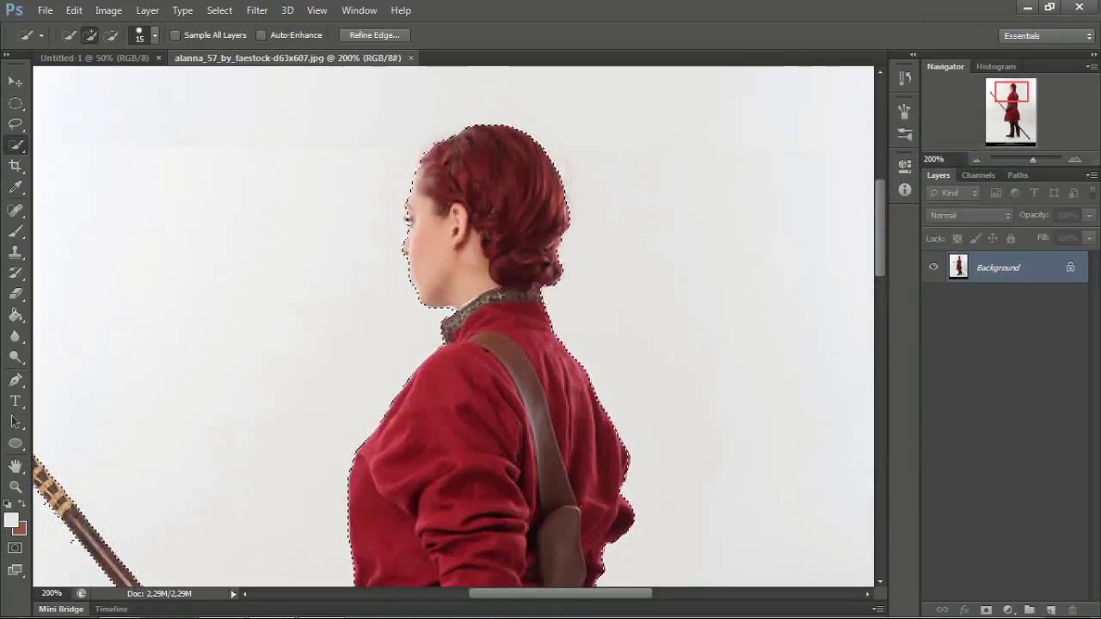
scroll(382, 243, down, 3)
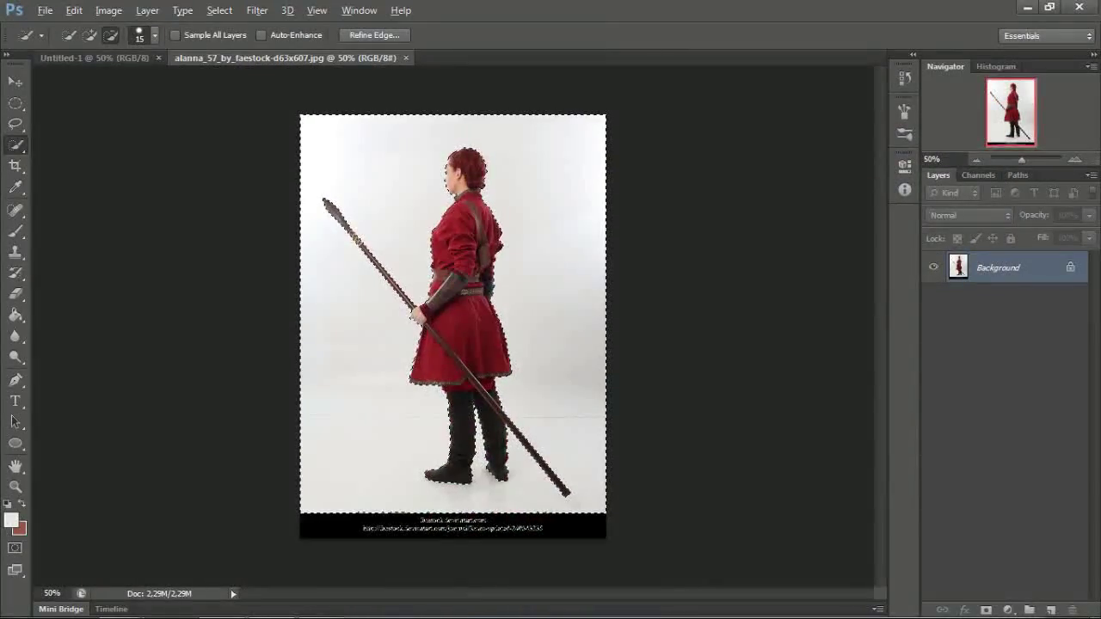
key(ctrl+shift+i)
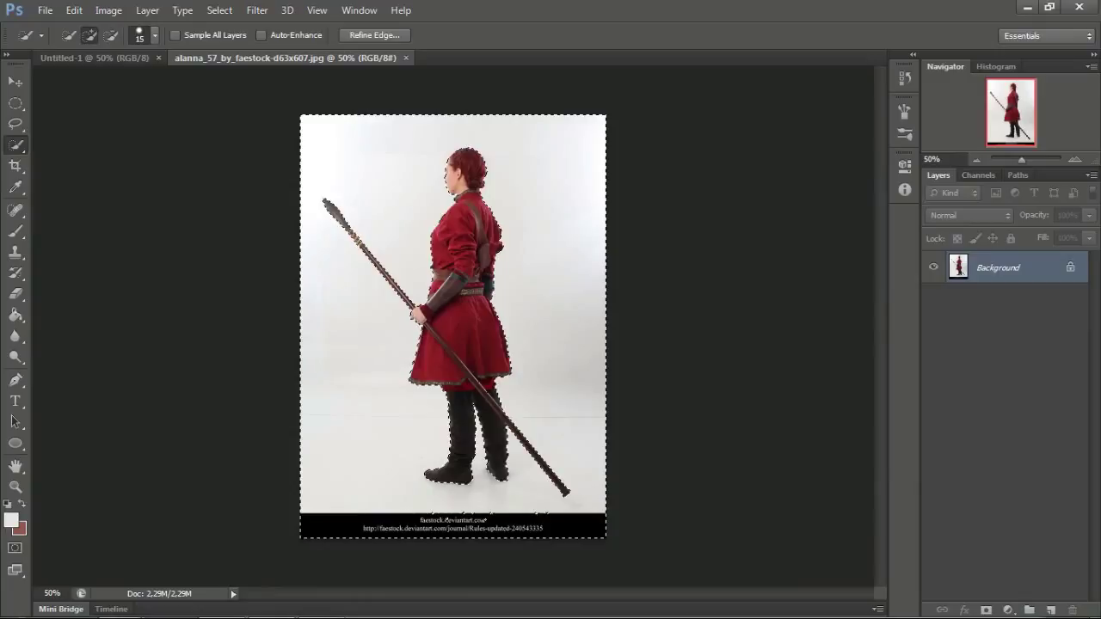
Step: Invert to the woman and spear, copy her to Layer 1, and drag her onto Untitled-1
right_click(547, 168)
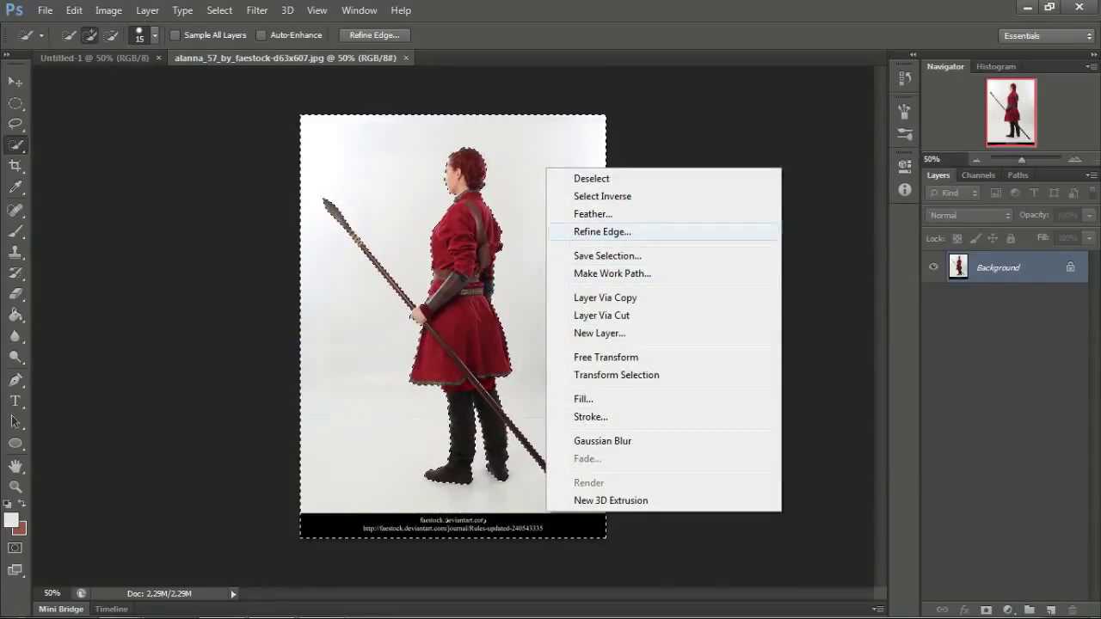
click(602, 196)
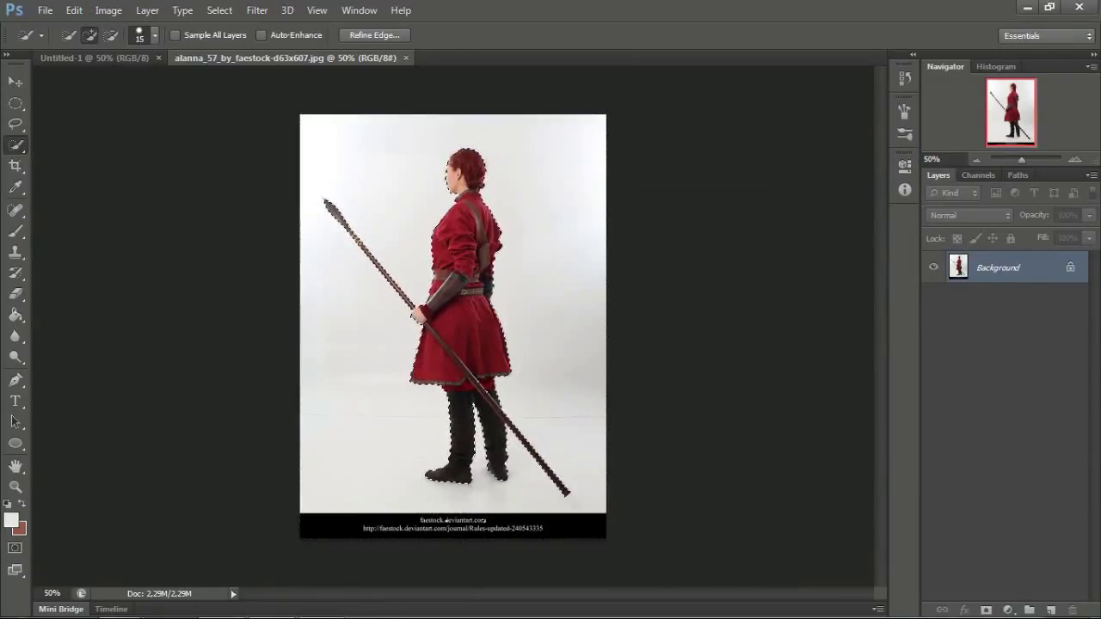
key(ctrl+j)
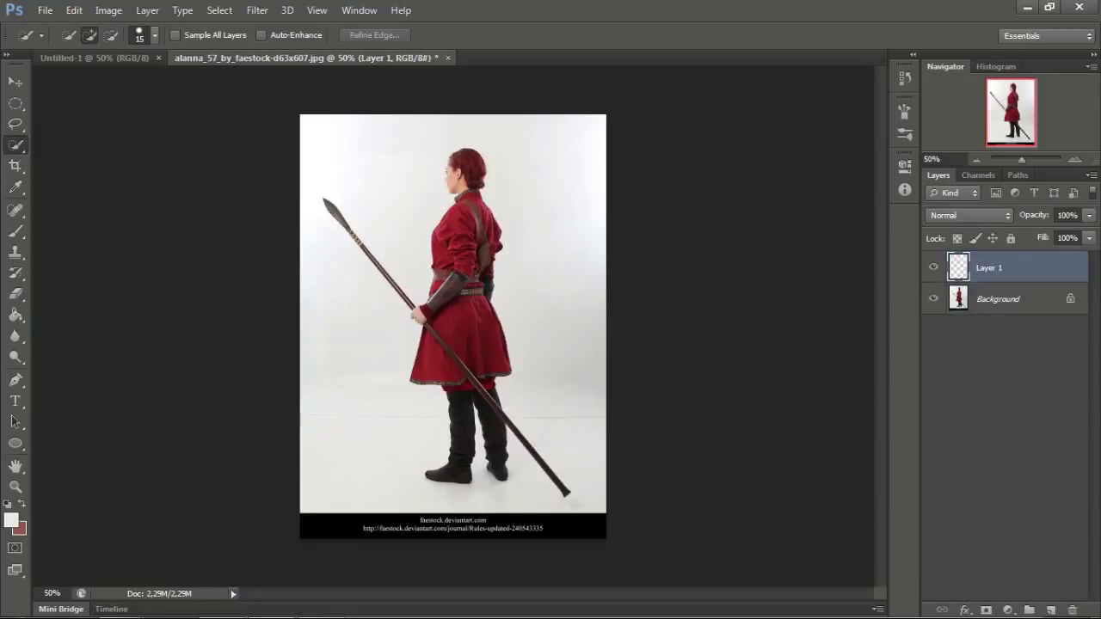
key(v)
click(933, 299)
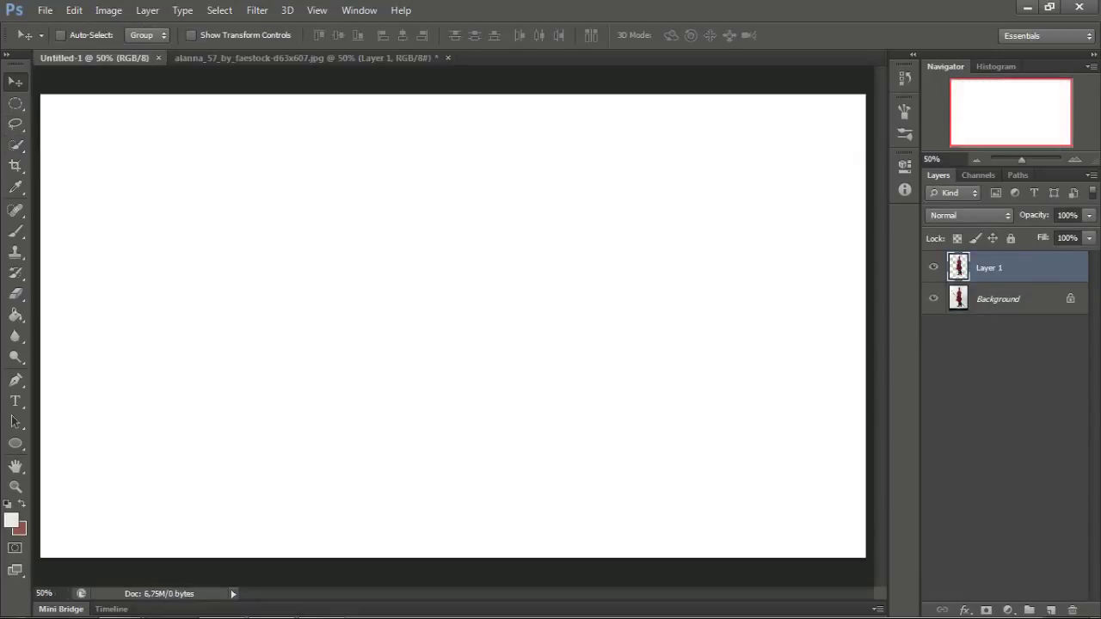
drag(176, 53, 516, 344)
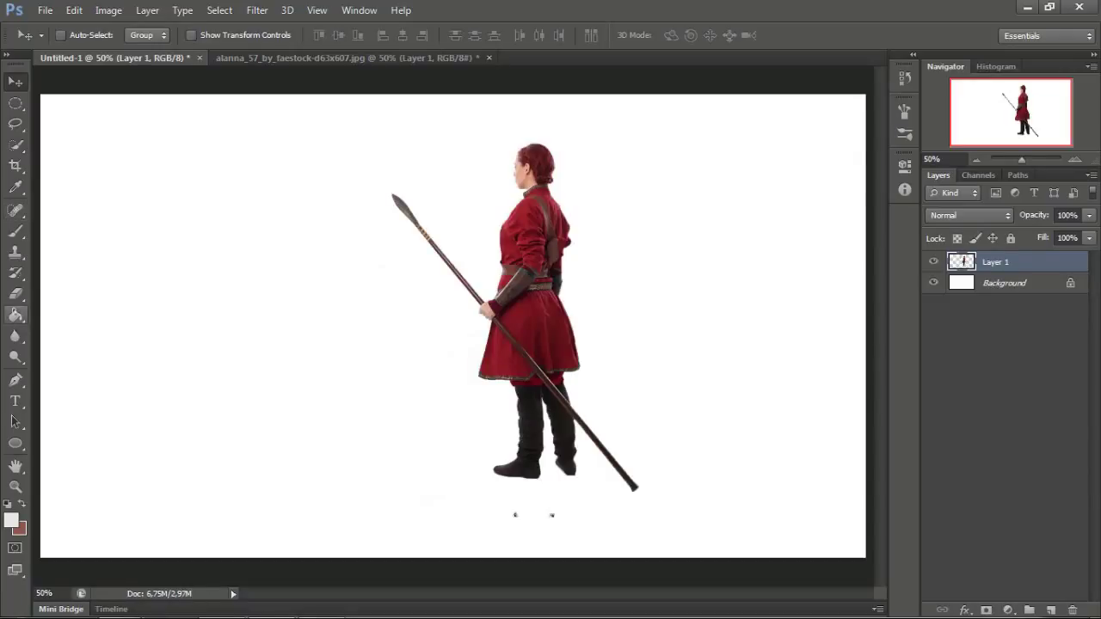
Step: Adjust the eraser brush hardness and move the figure right and down on the canvas
key(e)
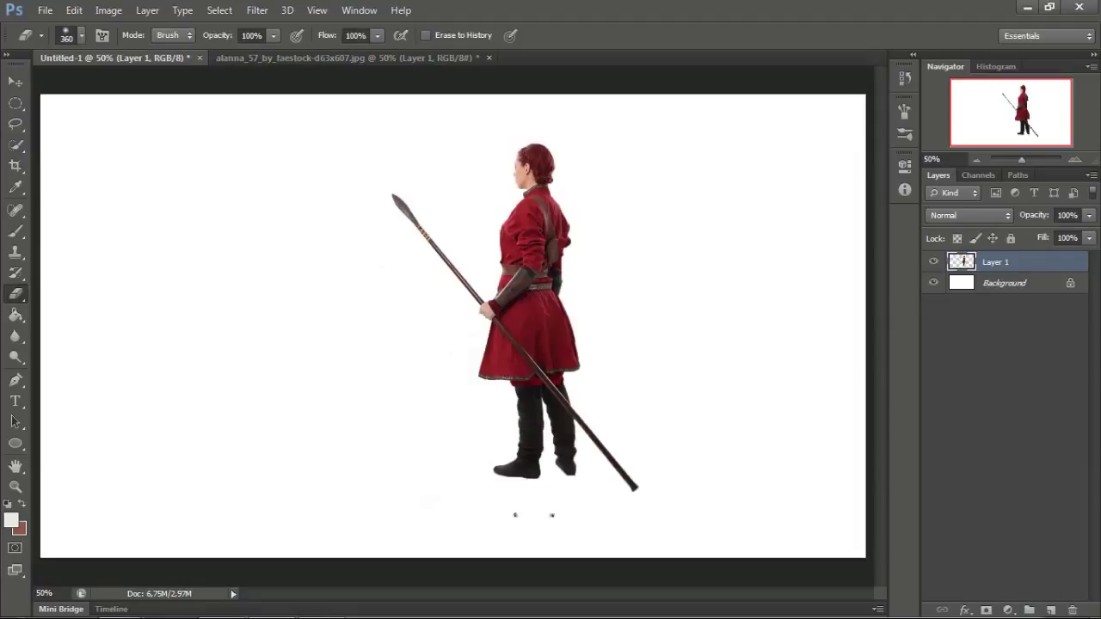
click(81, 35)
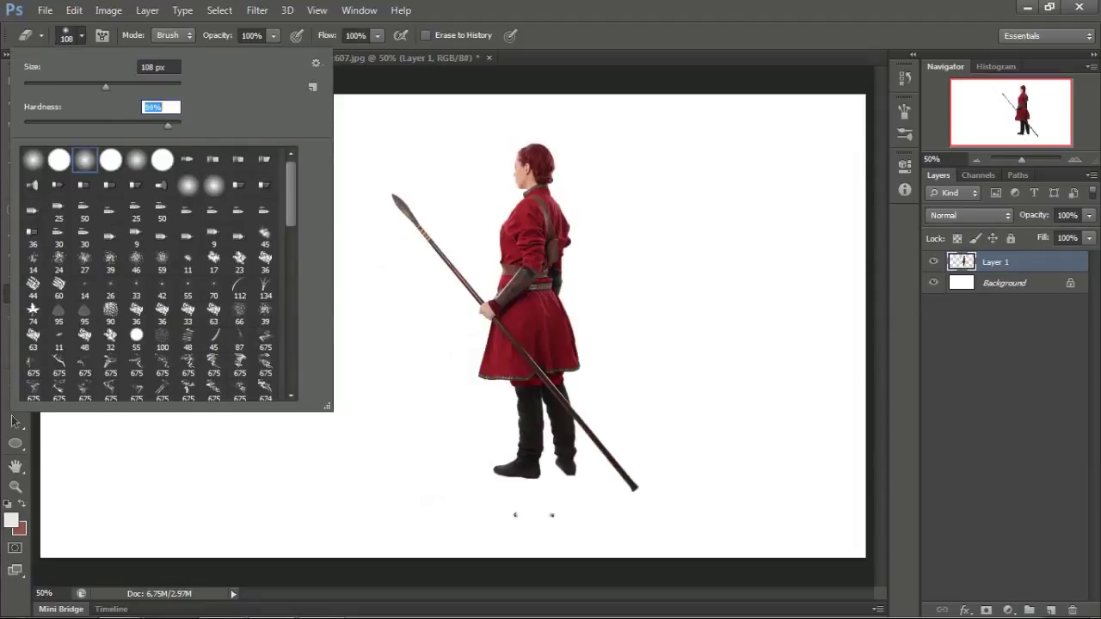
key(Return)
key(v)
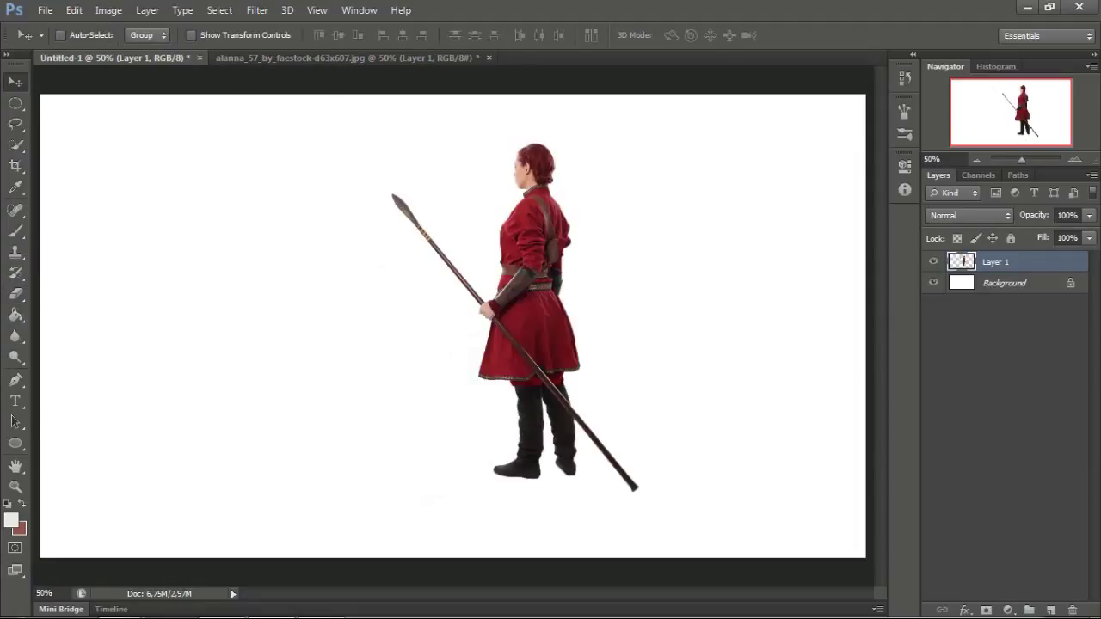
key(ctrl+minus)
drag(522, 303, 563, 329)
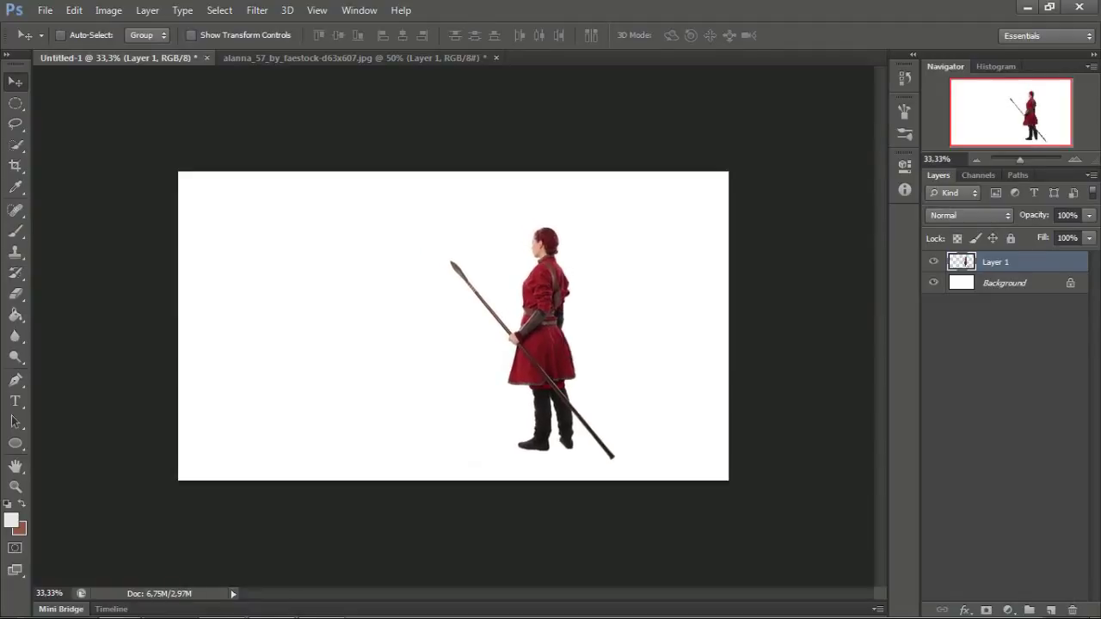
Step: Scale the figure to 71.4% and close alanna_57 without saving
key(ctrl+t)
drag(611, 216, 588, 257)
key(Return)
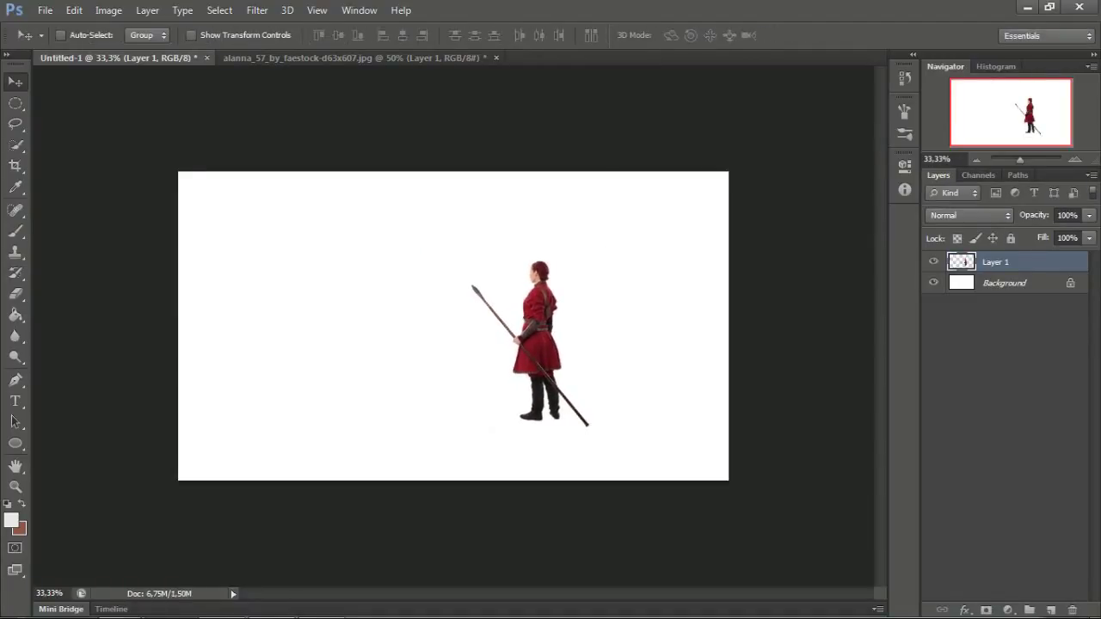
click(353, 57)
click(496, 58)
click(563, 253)
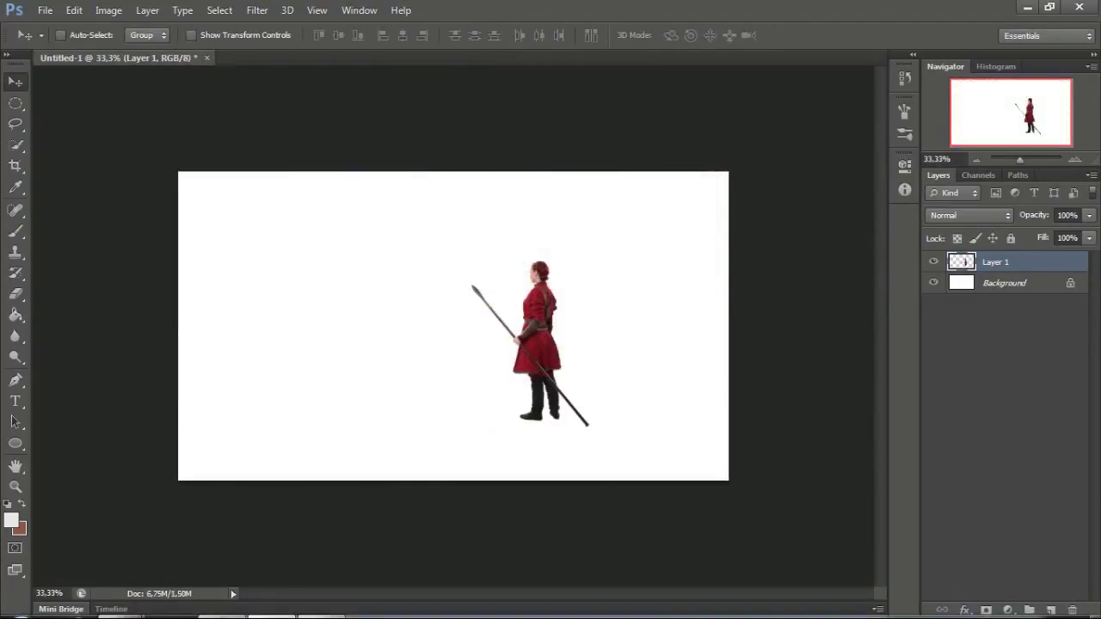
click(104, 520)
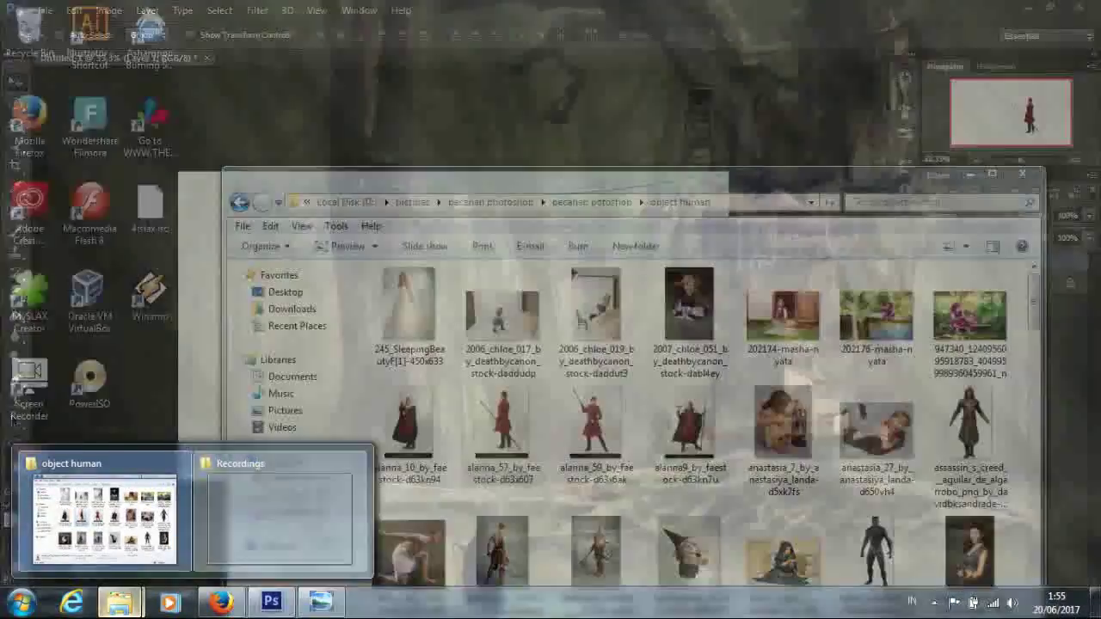
Step: Open the lion, eagle and raptor wing images from the object animals folder
click(104, 520)
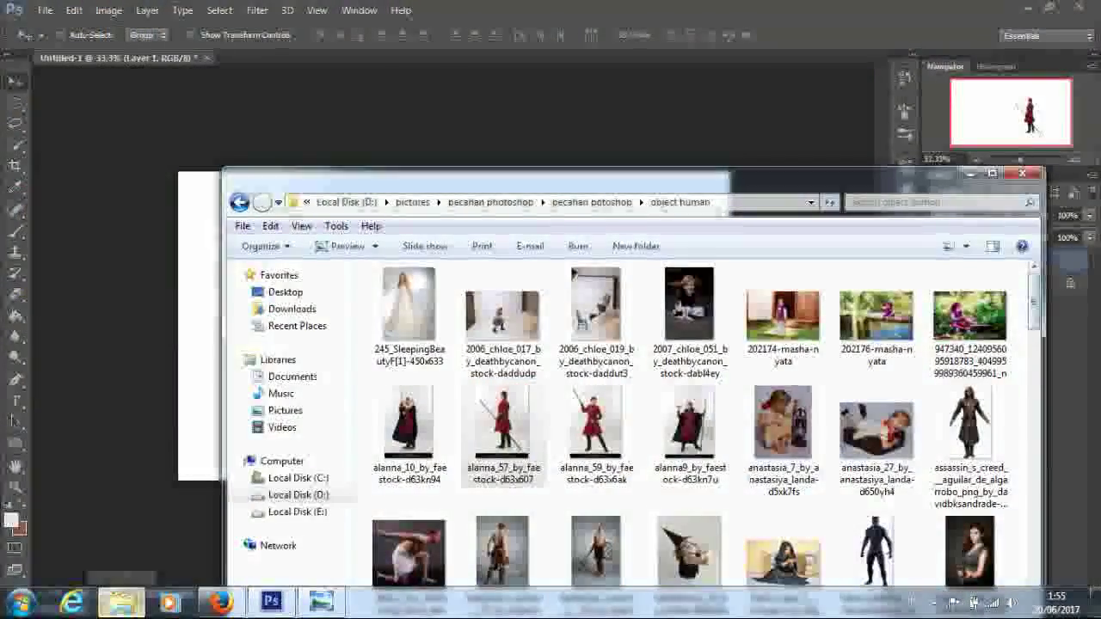
drag(516, 175, 522, 65)
key(BackSpace)
double_click(799, 197)
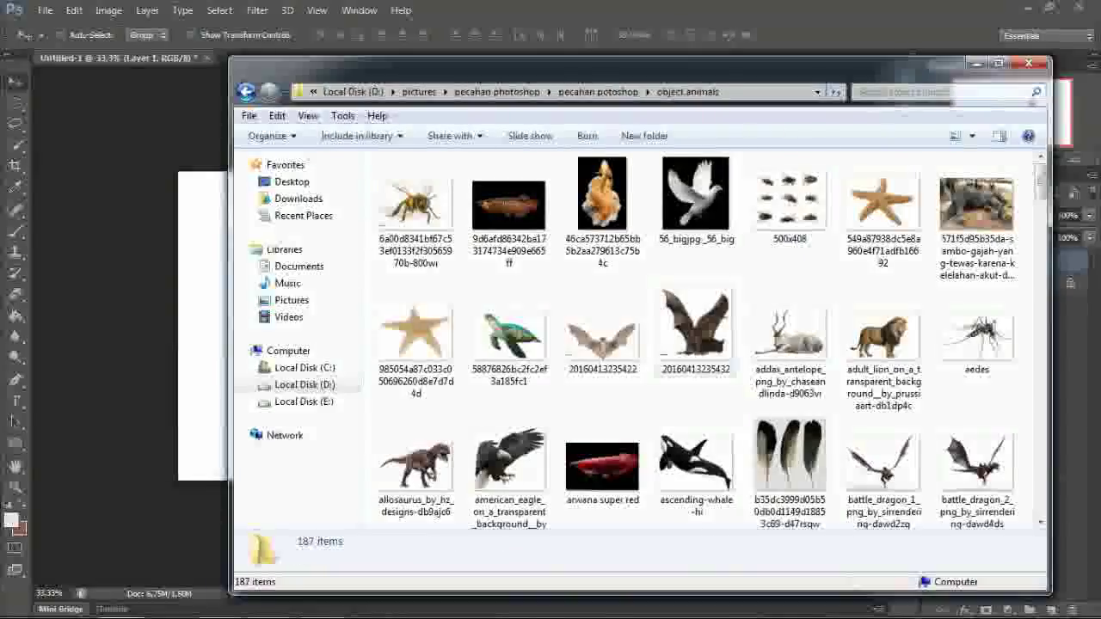
scroll(877, 344, down, 15)
click(675, 482)
shift+click(946, 481)
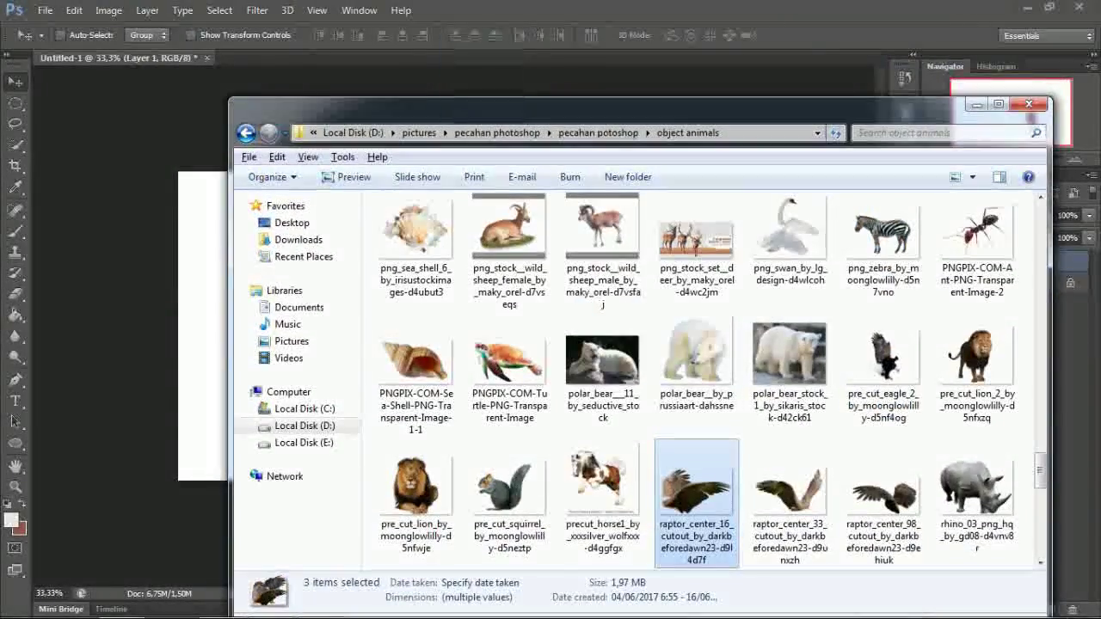
key(Return)
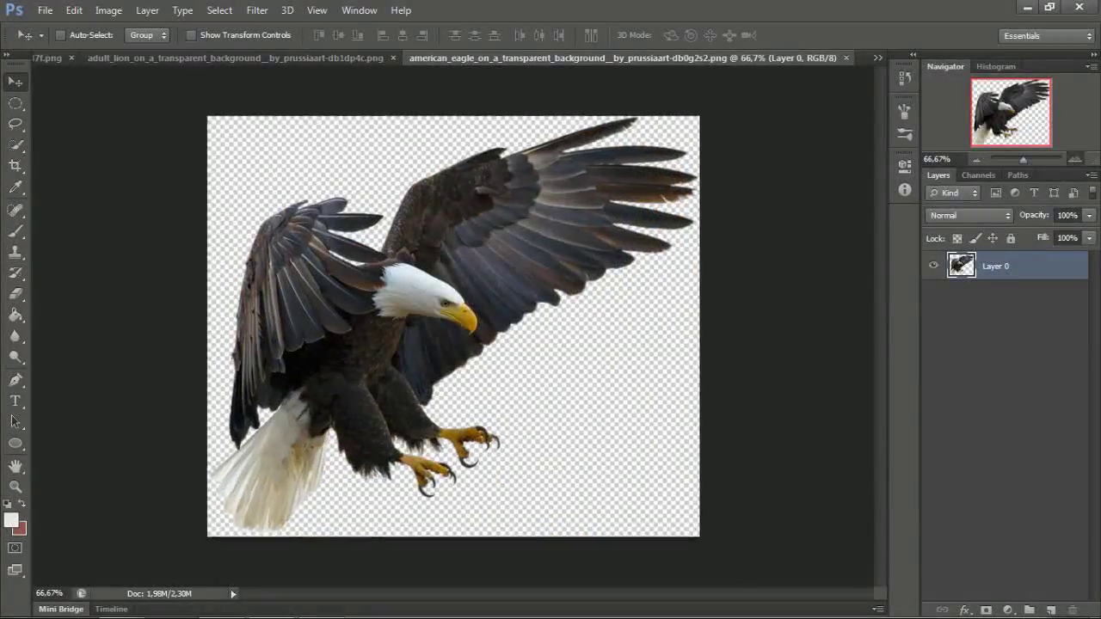
Step: Trace a Pen path around the eagle's white head at 300% zoom
key(ctrl+plus)
key(ctrl+plus)
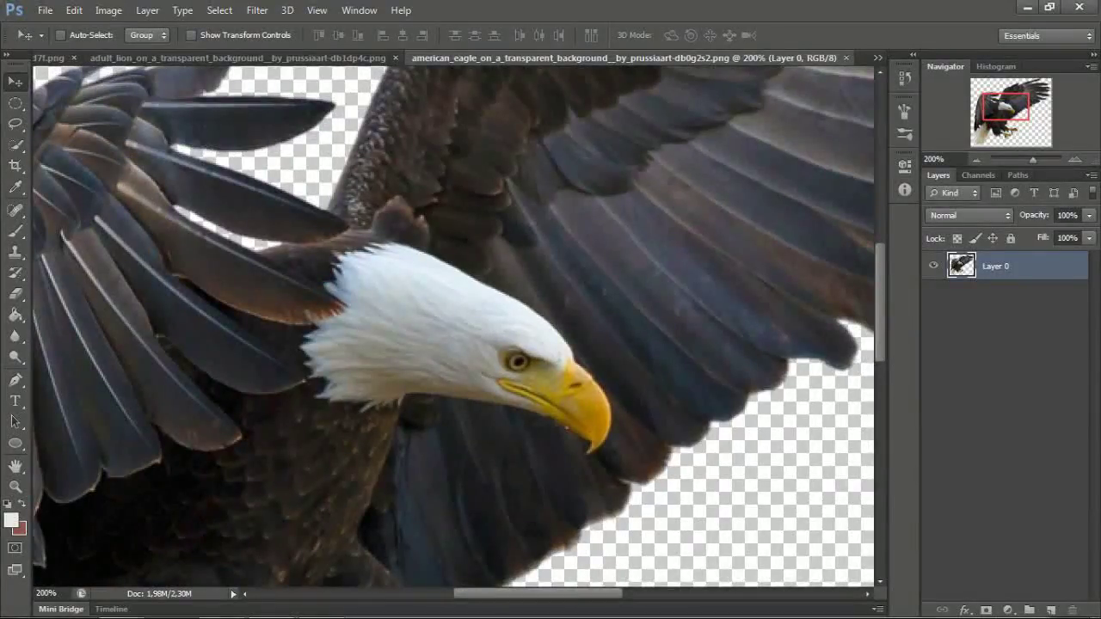
key(p)
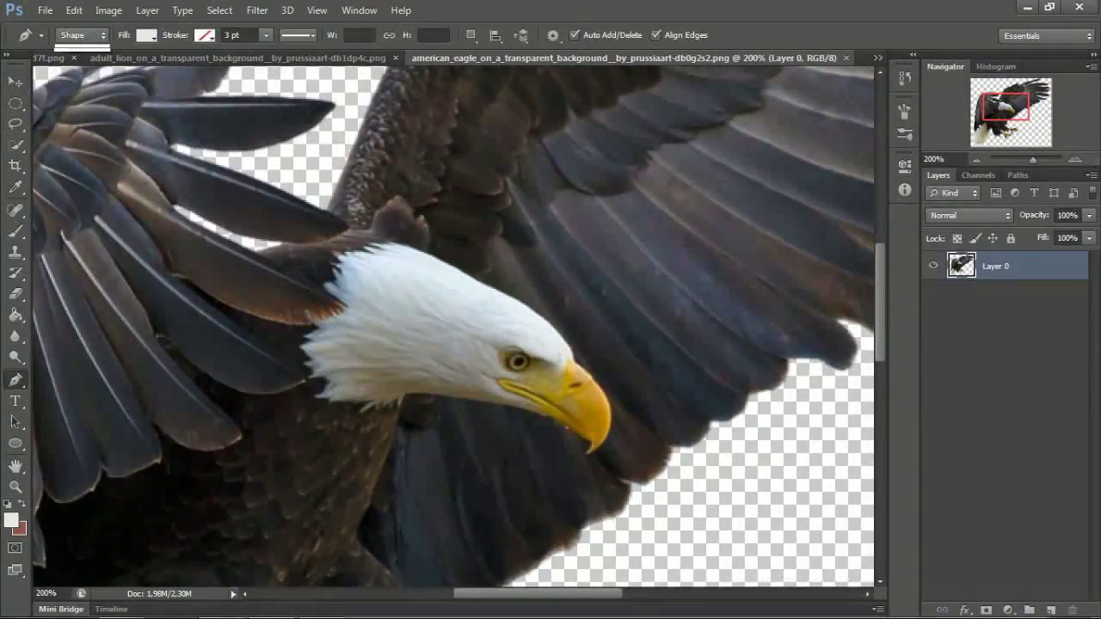
click(585, 450)
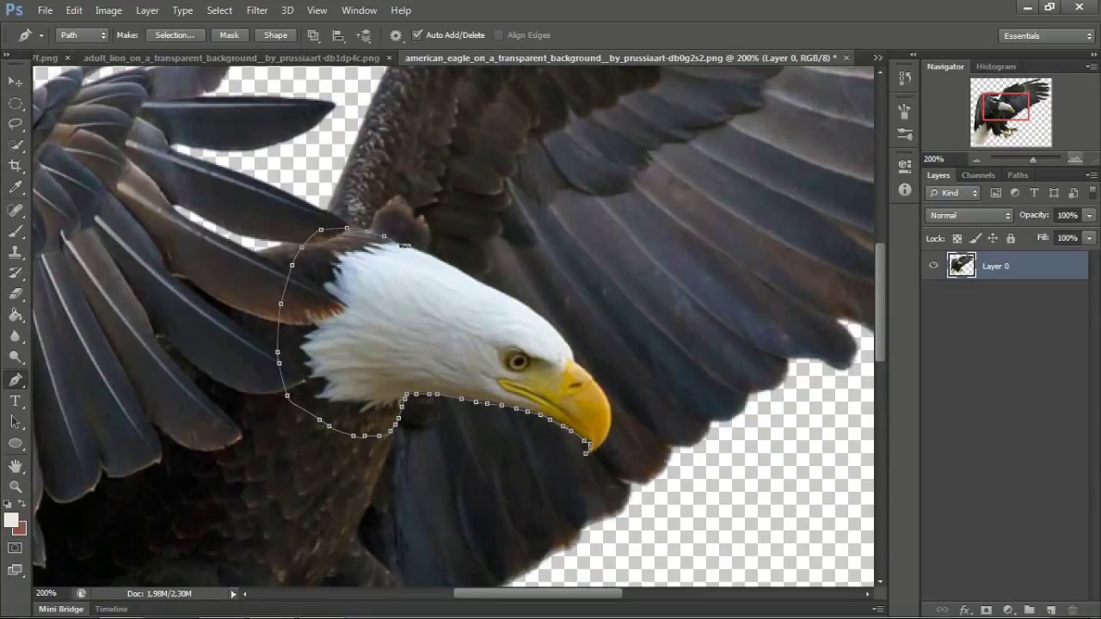
key(ctrl+plus)
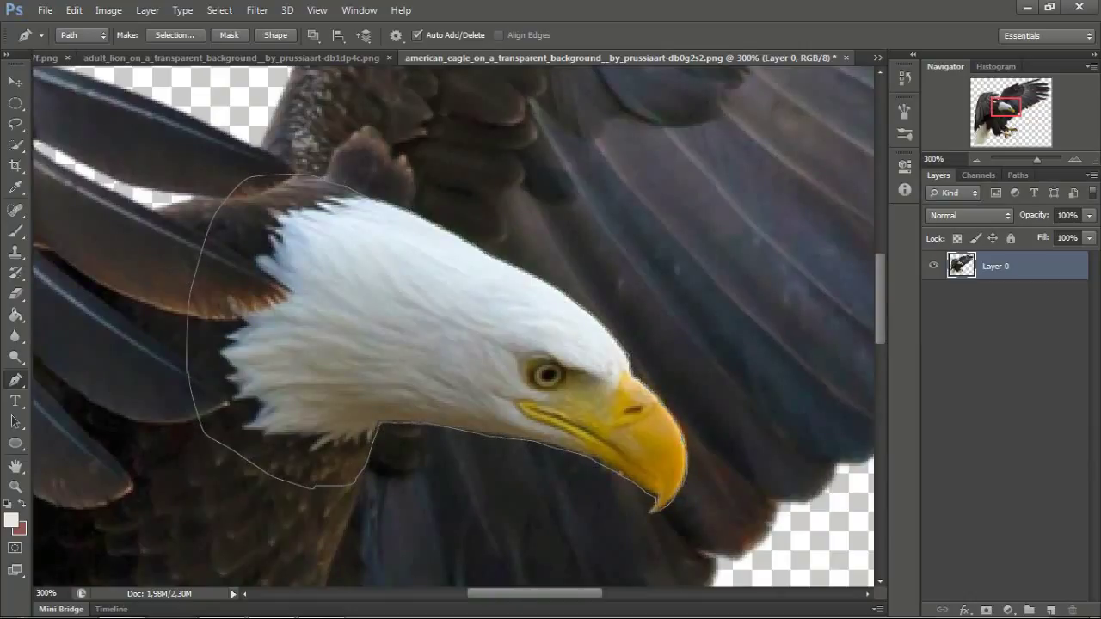
Step: Turn the head path into a selection with feather 0 and copy it to Layer 1
right_click(490, 244)
click(554, 320)
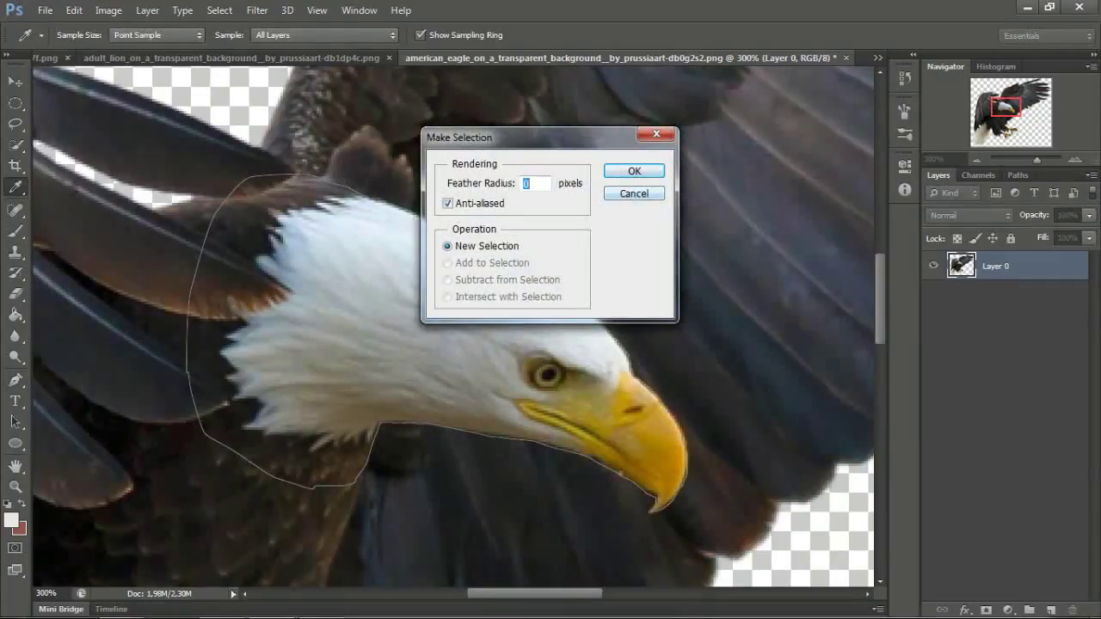
key(Return)
key(ctrl+minus)
key(ctrl+minus)
key(ctrl+minus)
key(v)
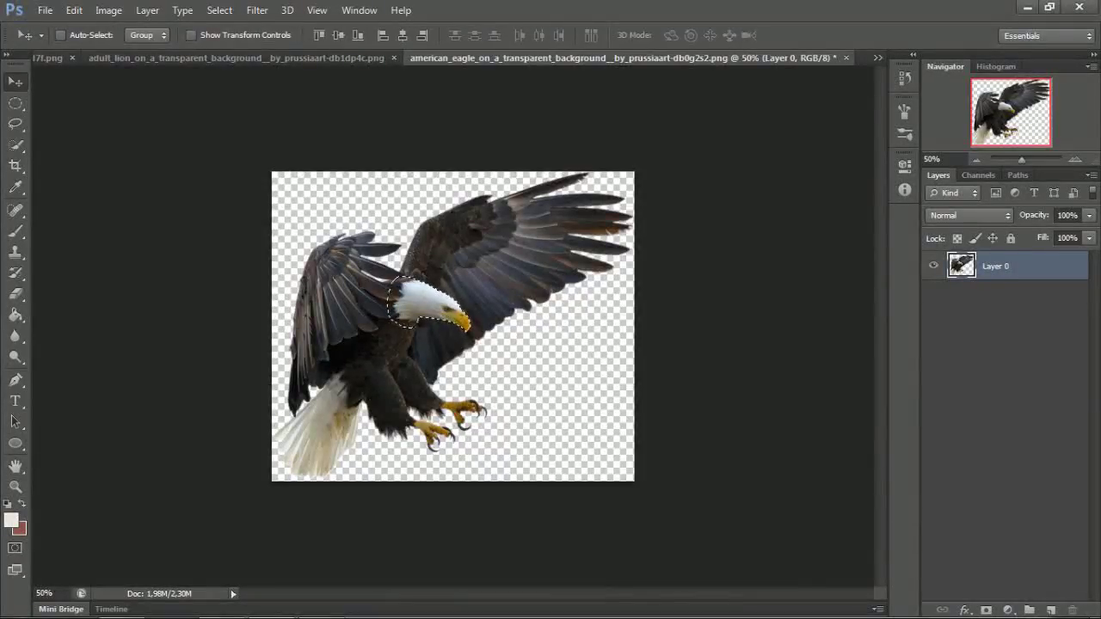
key(ctrl+j)
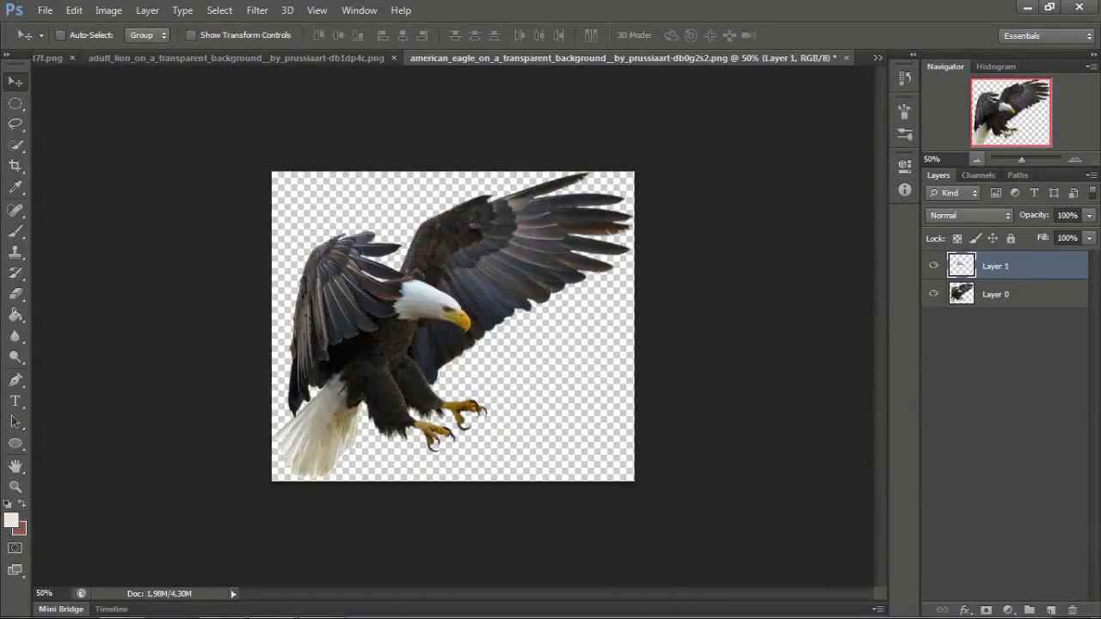
key(ctrl+shift+Tab)
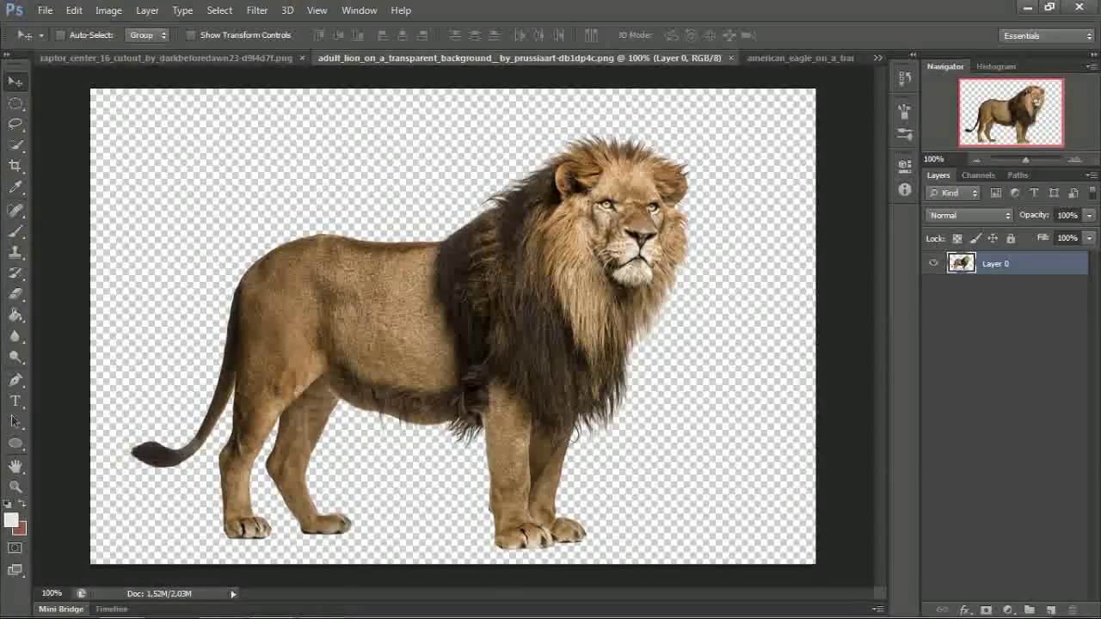
Step: Cut the raptor wings out of their document to the clipboard
key(ctrl+shift+Tab)
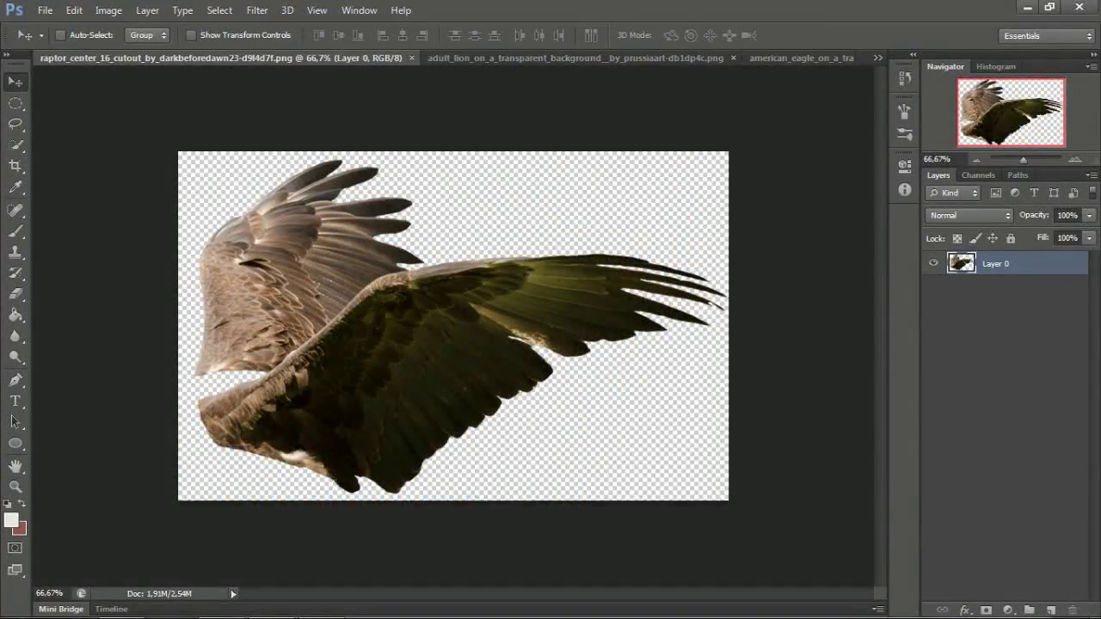
drag(344, 284, 406, 284)
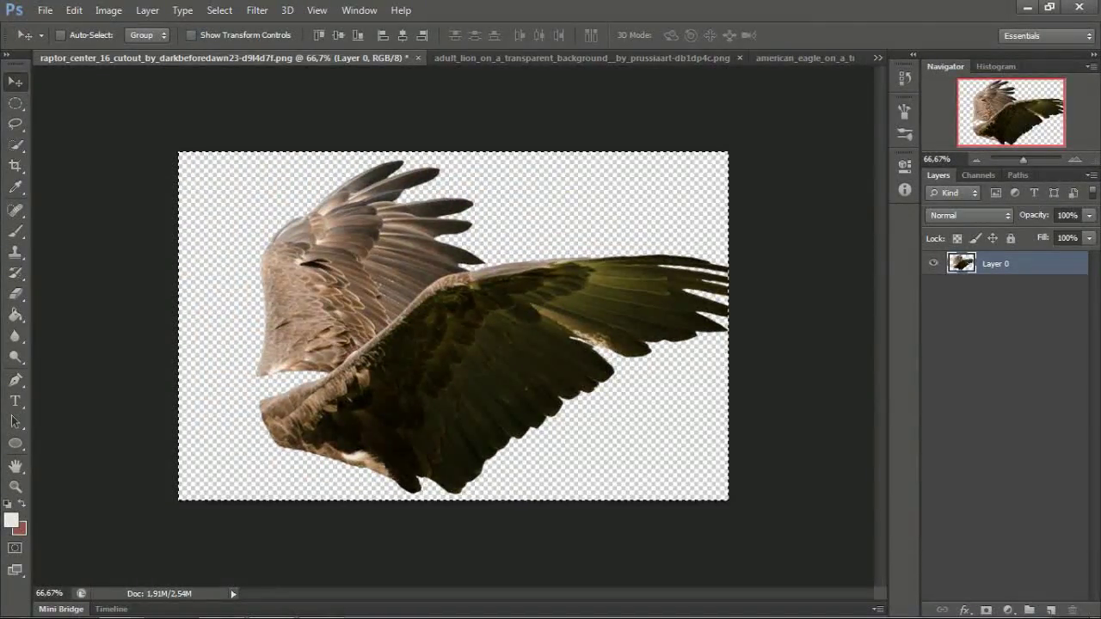
key(Delete)
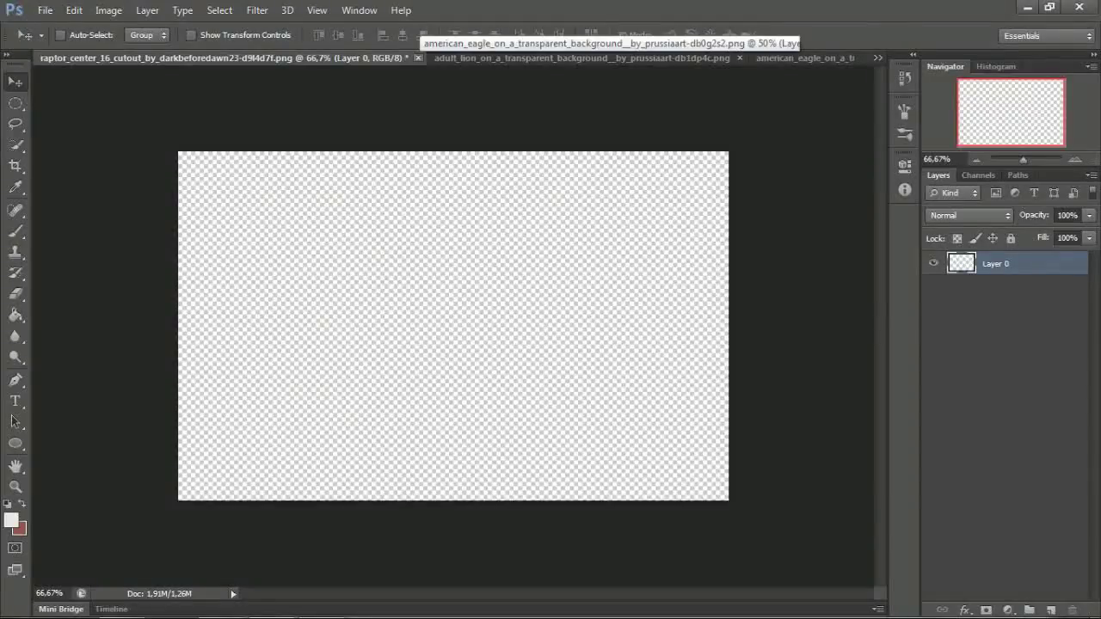
drag(223, 58, 542, 58)
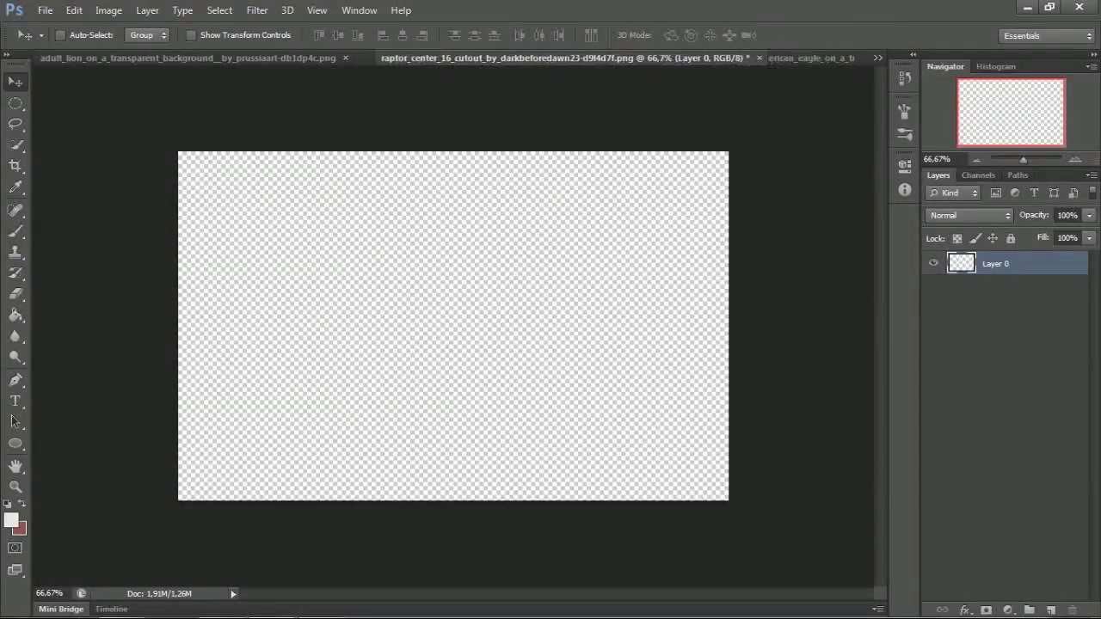
key(ctrl+z)
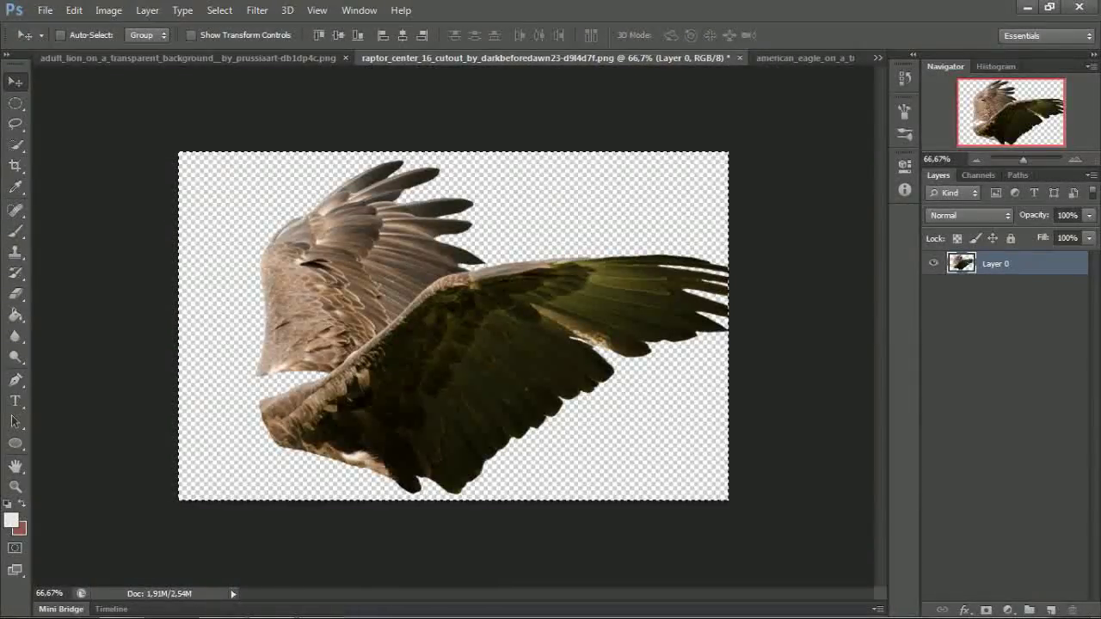
click(877, 58)
key(Escape)
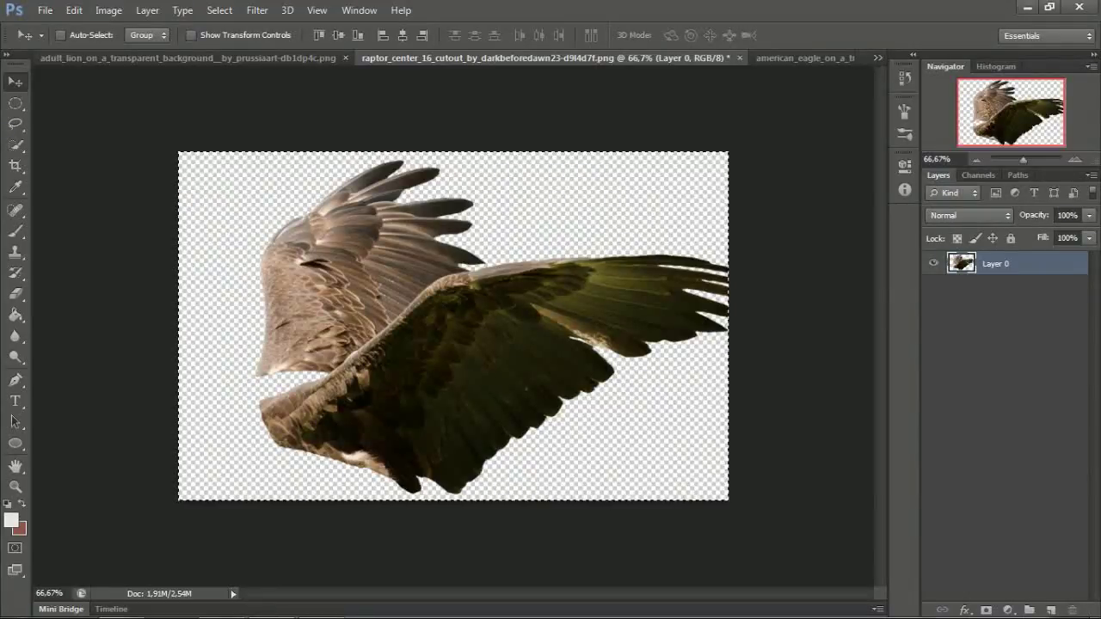
key(Delete)
Step: Paste the wings onto Untitled-1 as Layer 2 over the figure, restoring the wing source
click(877, 58)
click(526, 57)
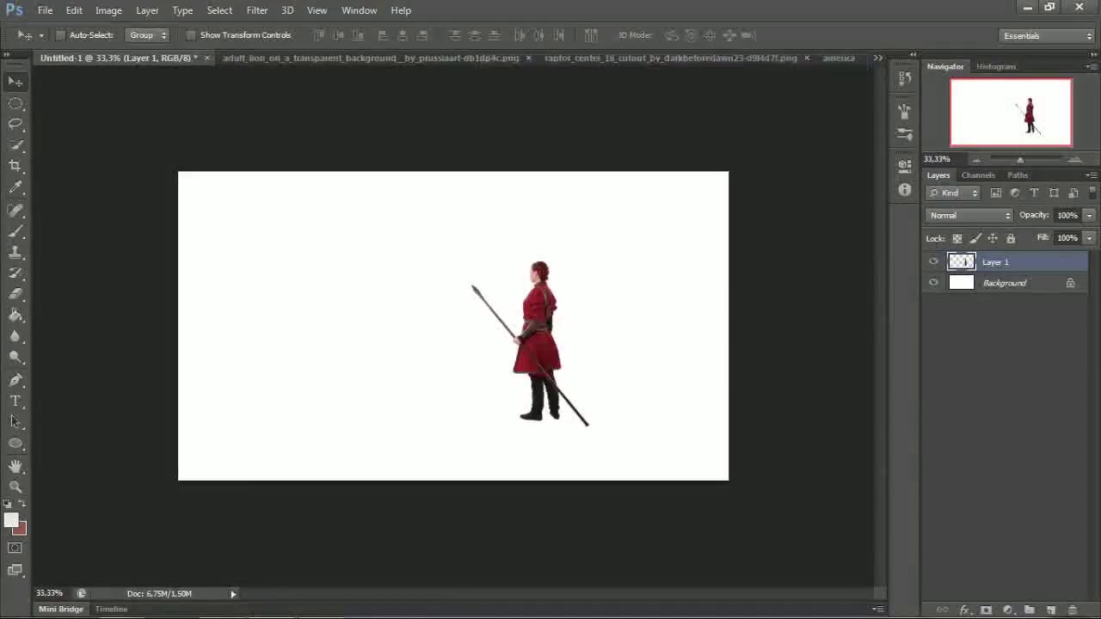
key(ctrl+v)
mouse_move(435, 299)
mouse_down()
mouse_move(346, 274)
mouse_move(431, 300)
mouse_up()
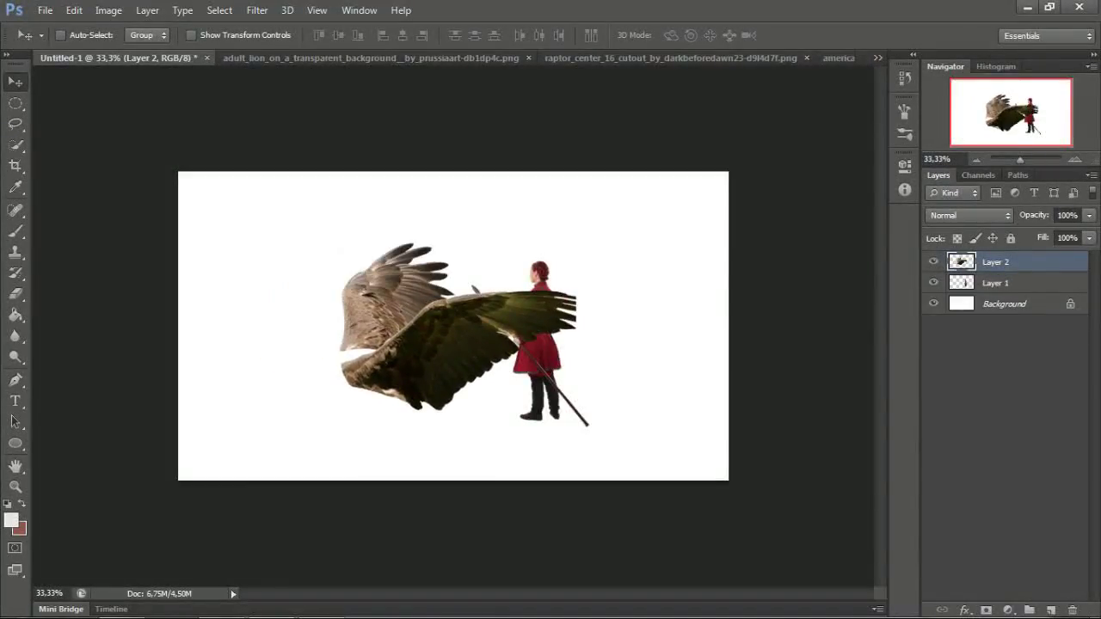
key(ctrl+Tab)
key(ctrl+Tab)
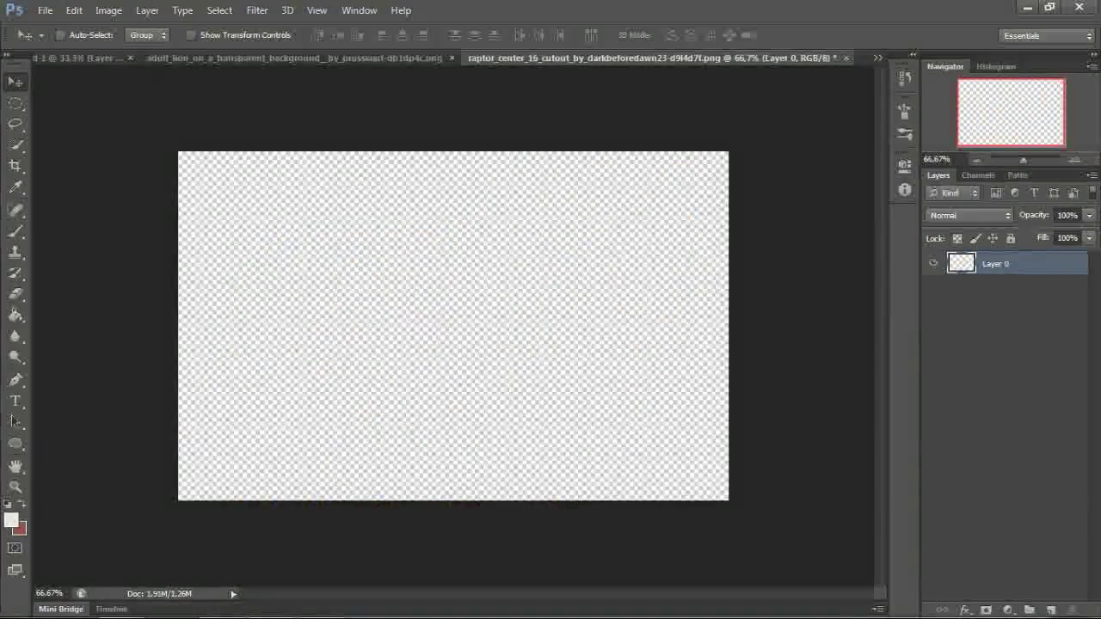
key(ctrl+z)
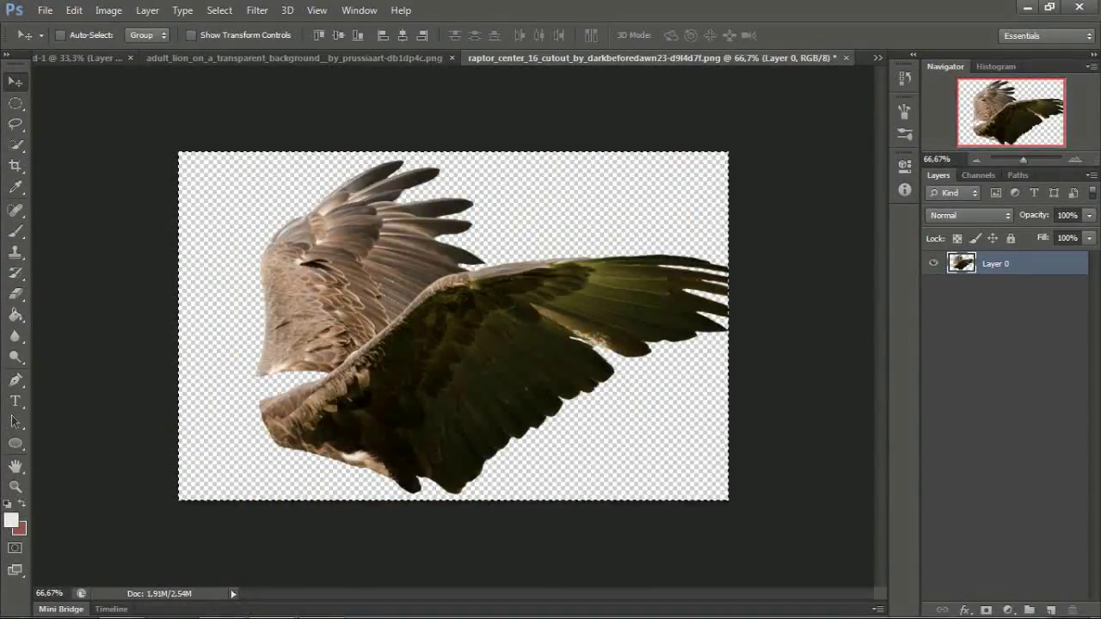
key(ctrl+shift+Tab)
key(ctrl+shift+Tab)
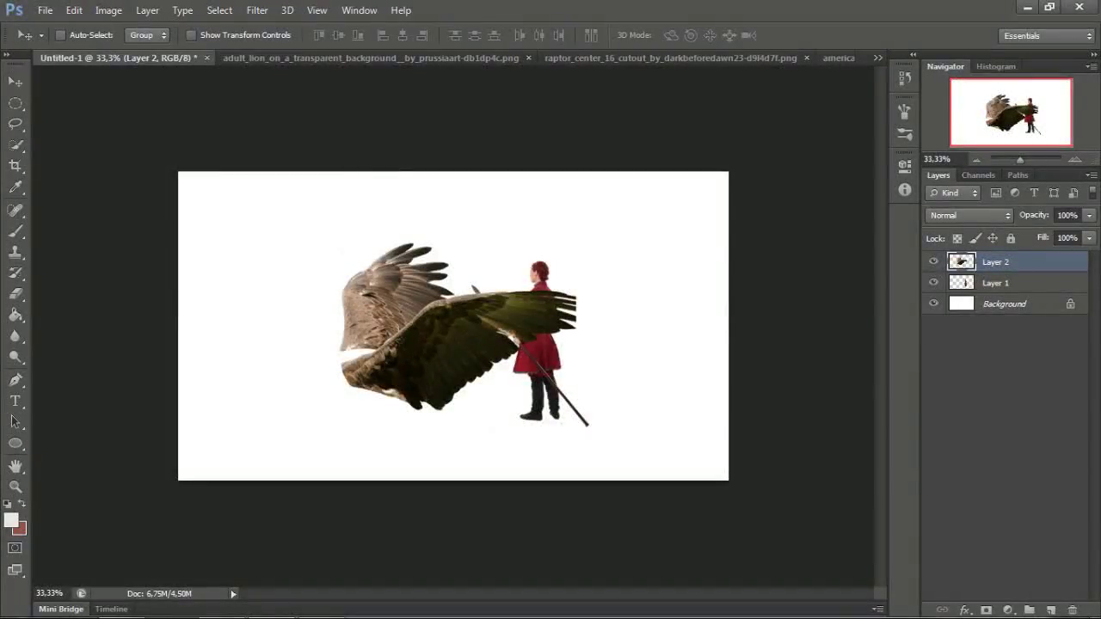
key(ctrl+t)
Step: Scale the wings to about 50% and move them right of the figure
right_click(381, 327)
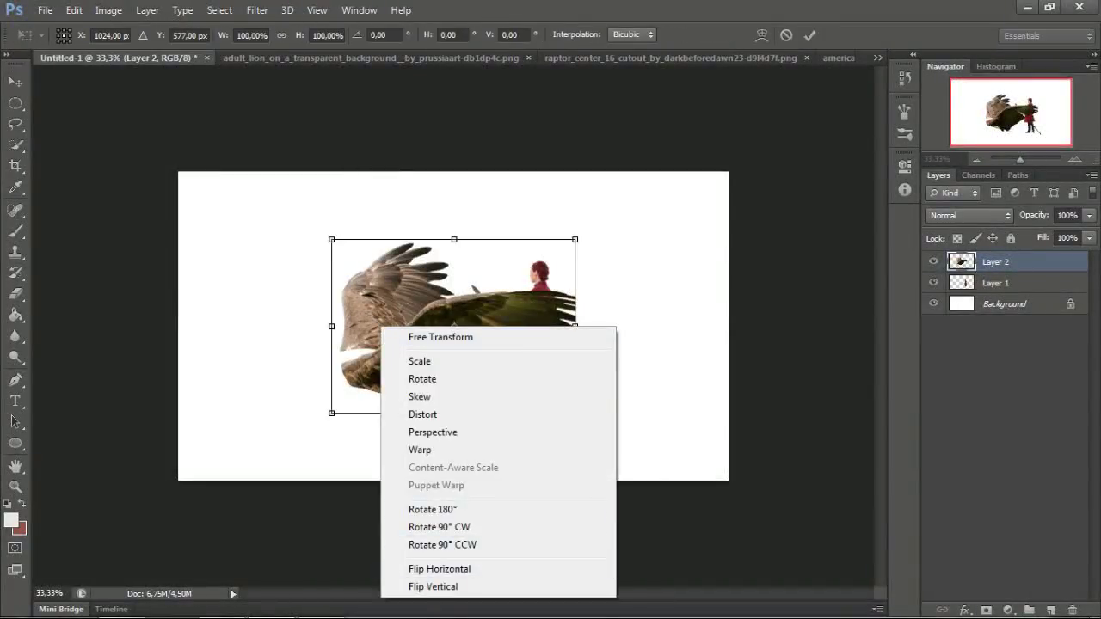
key(Escape)
drag(574, 239, 519, 277)
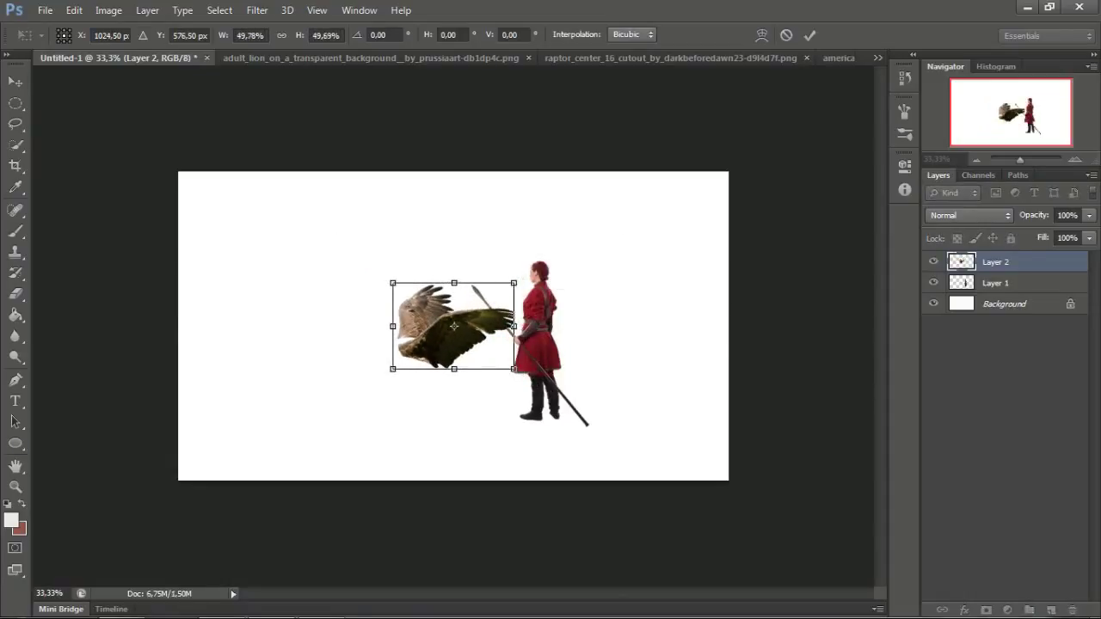
key(Return)
mouse_move(454, 332)
mouse_down()
mouse_move(663, 258)
mouse_move(669, 331)
mouse_up()
Step: Drag the lion into Untitled-1 as Layer 3, left of the figure
click(370, 57)
mouse_move(250, 163)
mouse_down()
mouse_move(434, 282)
mouse_move(446, 275)
mouse_up()
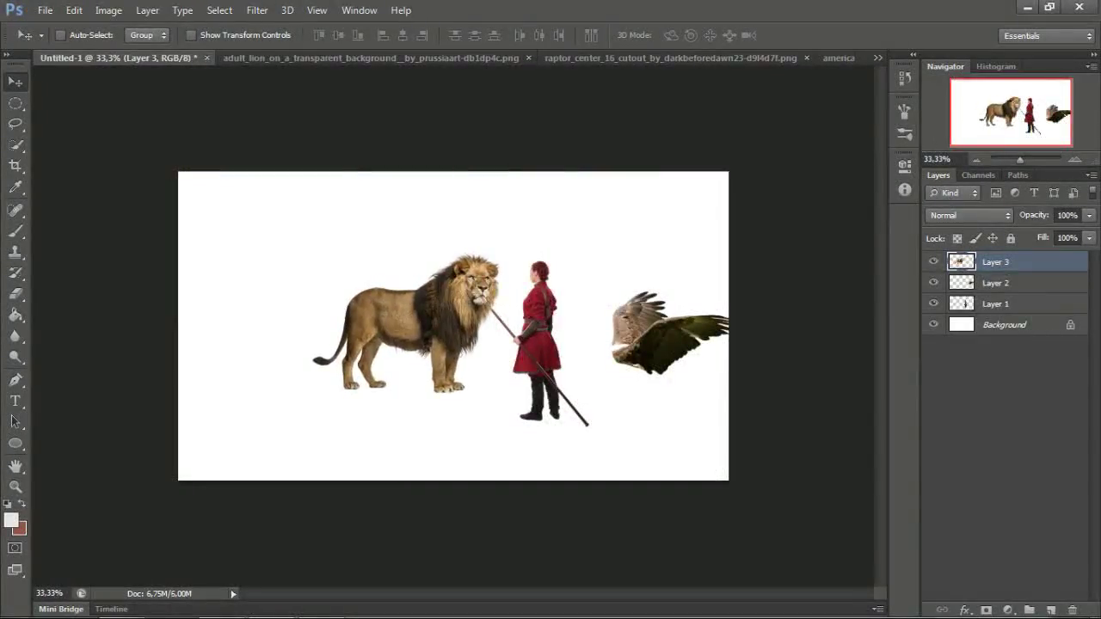
click(838, 58)
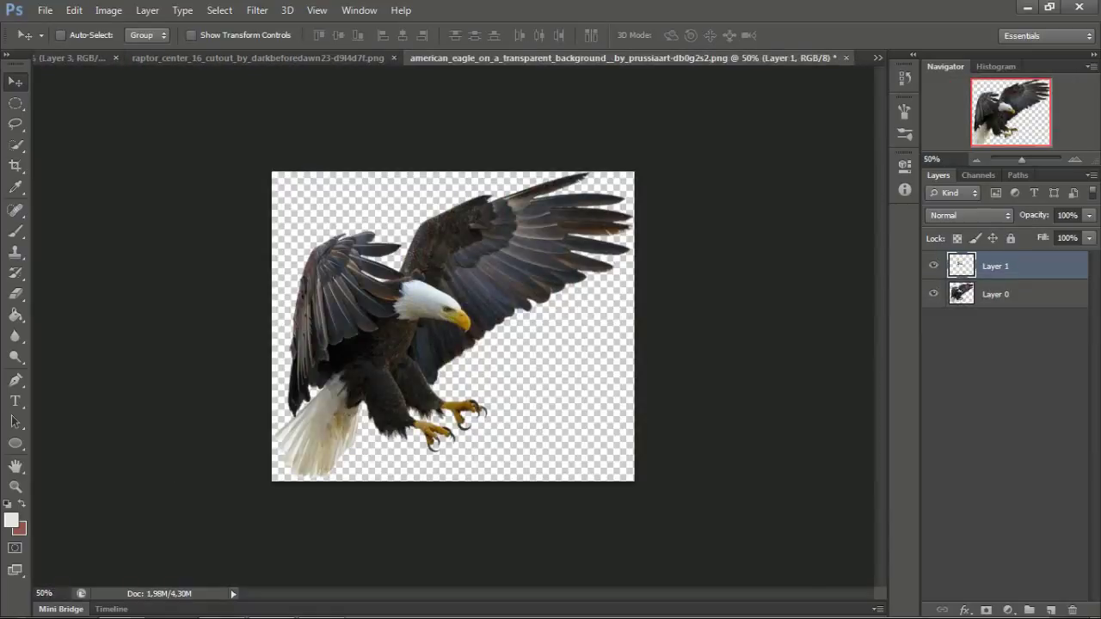
Step: Place the eagle head on the lion, enlarge it about 172%, tilt and skew it
drag(406, 279, 481, 314)
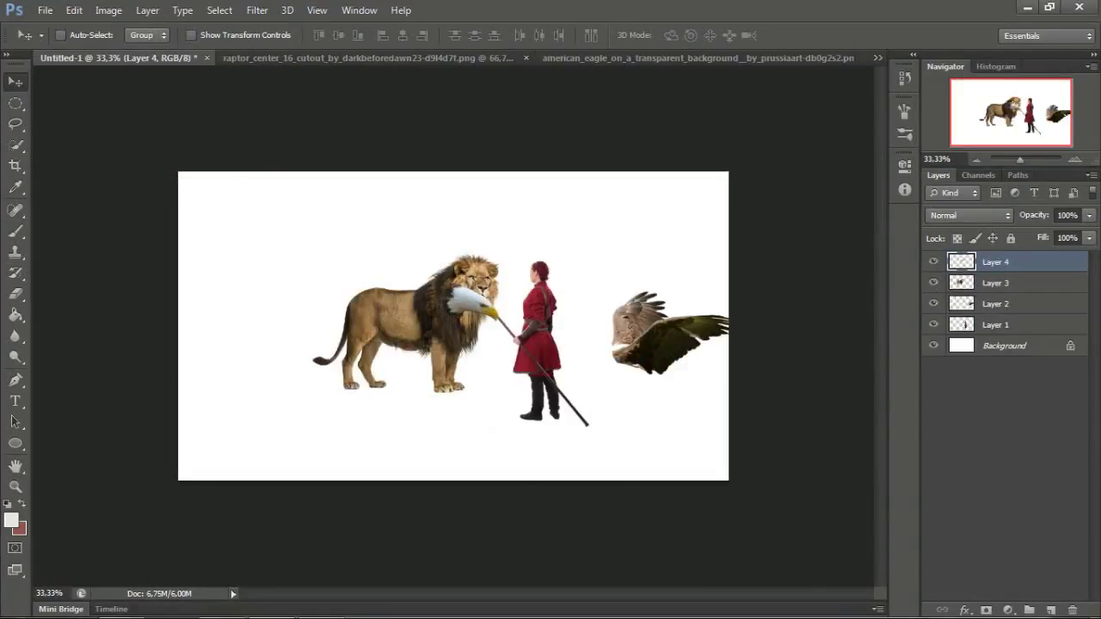
key(ctrl+t)
drag(511, 258, 528, 256)
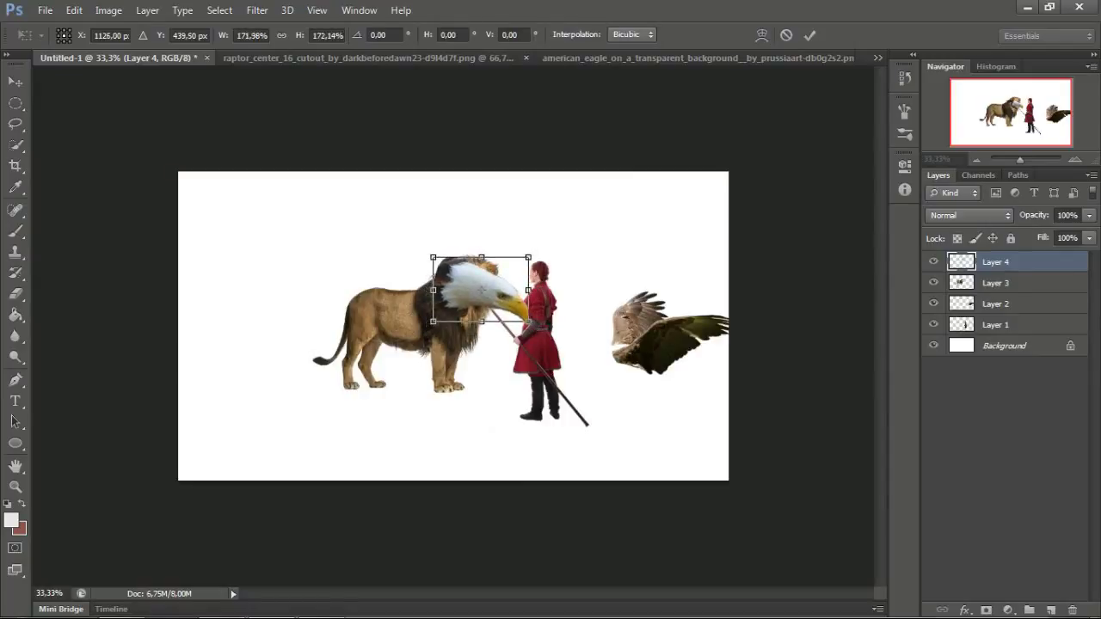
key(ctrl+plus)
drag(626, 207, 616, 182)
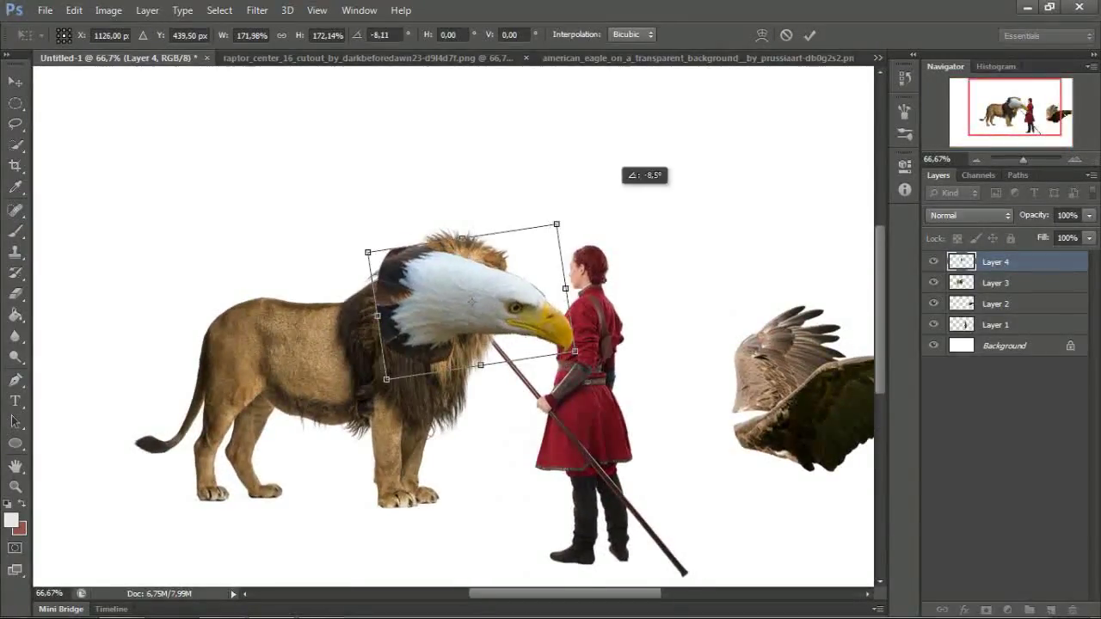
mouse_move(573, 354)
mouse_down()
mouse_move(556, 387)
mouse_move(589, 398)
mouse_move(575, 413)
mouse_up()
Step: Shift and shrink the eagle head to fit the lion's face, then commit
drag(563, 378, 564, 378)
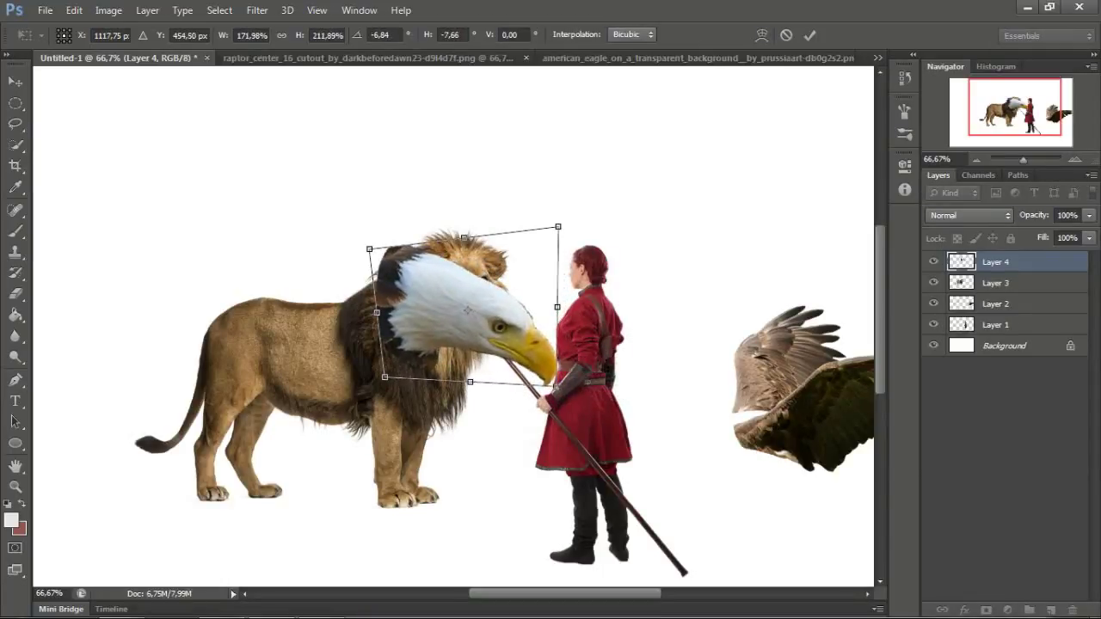
drag(482, 284, 516, 284)
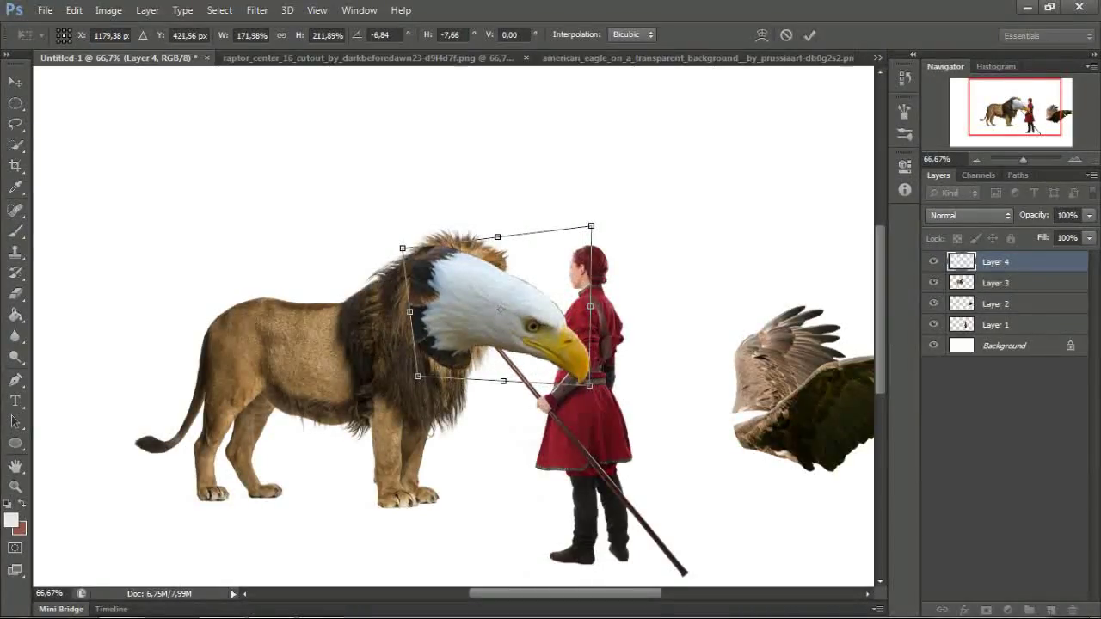
drag(591, 227, 575, 220)
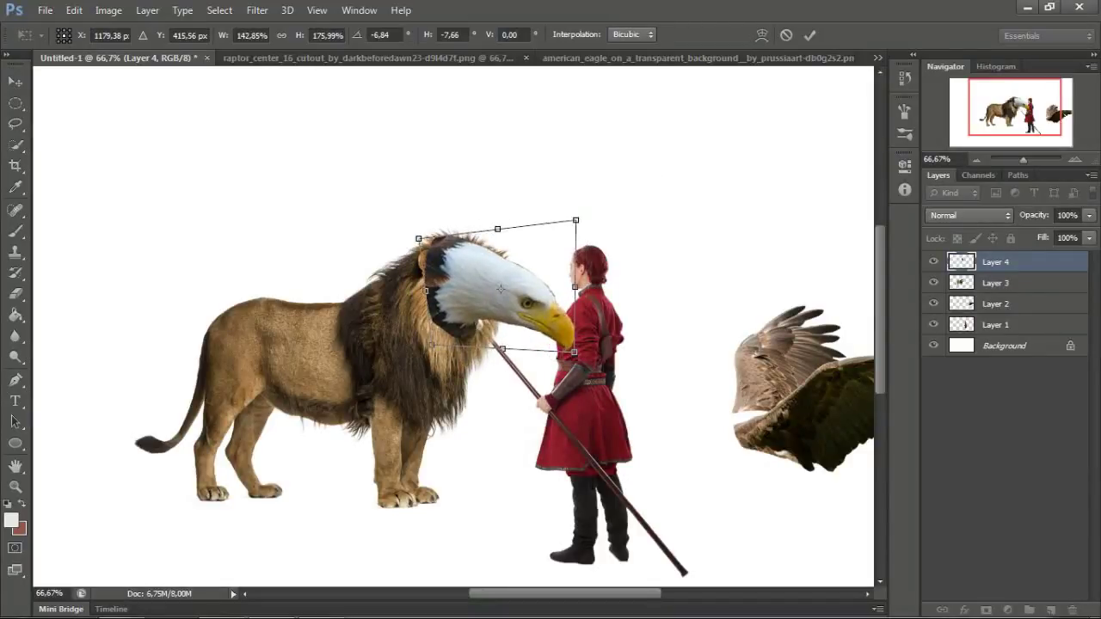
drag(507, 293, 490, 294)
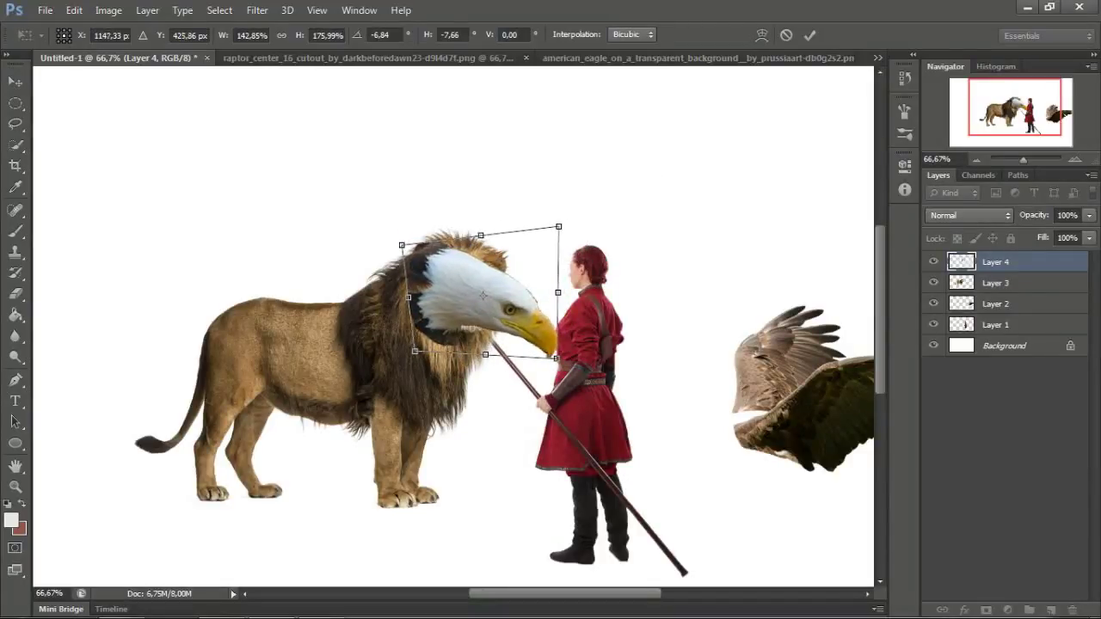
key(Return)
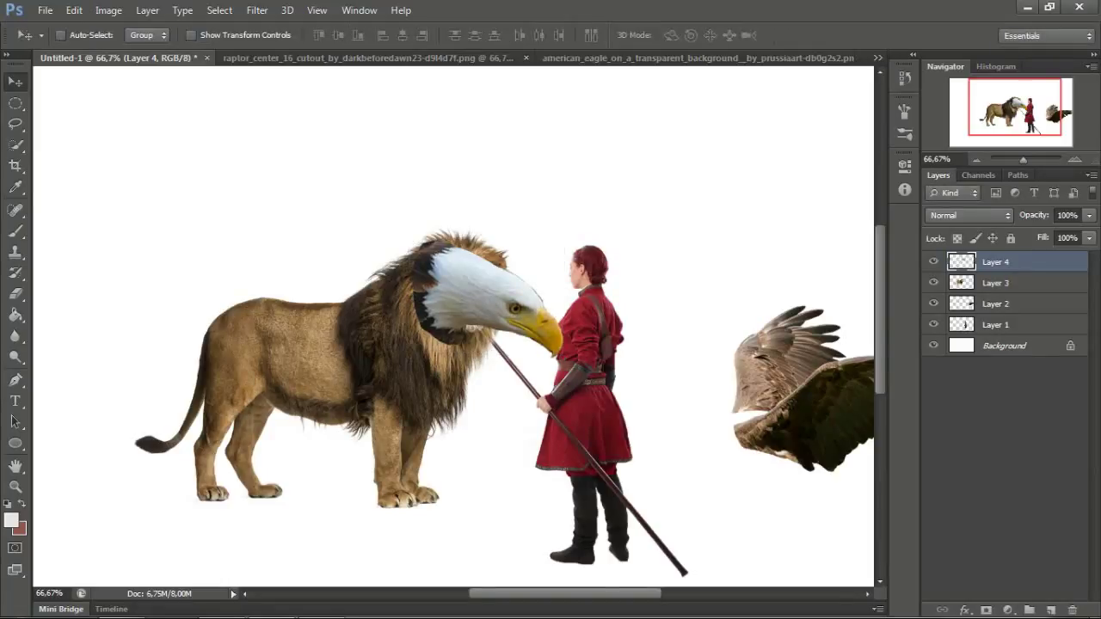
key(ctrl+plus)
key(ctrl+plus)
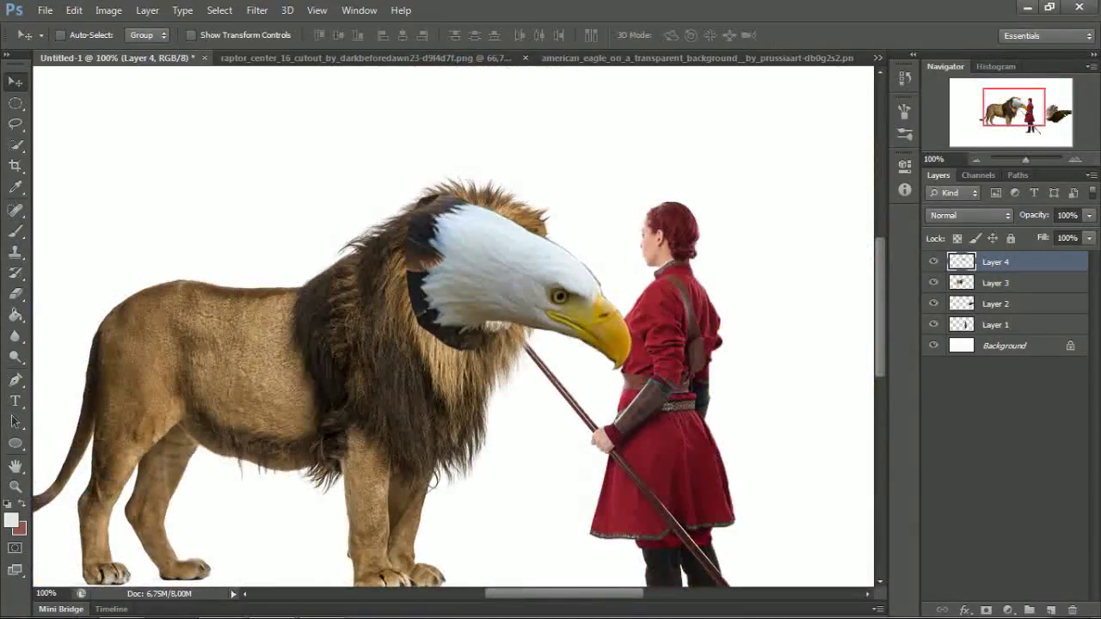
Step: Clip the eagle head to the lion, release it, and add a mask to Layer 3
key(ctrl+alt+g)
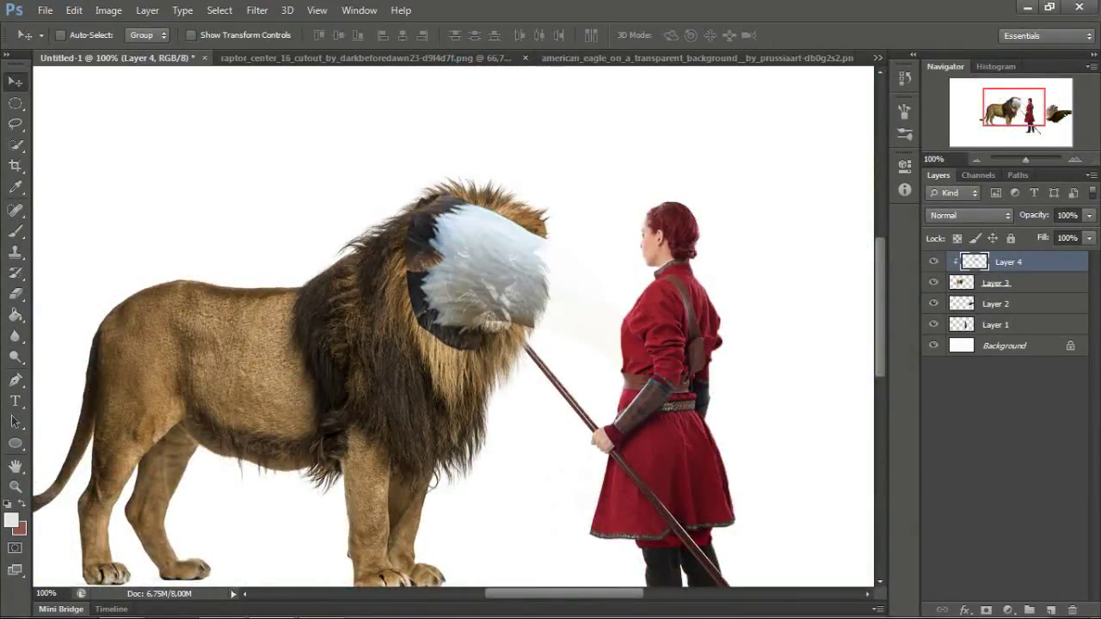
key(ctrl+alt+g)
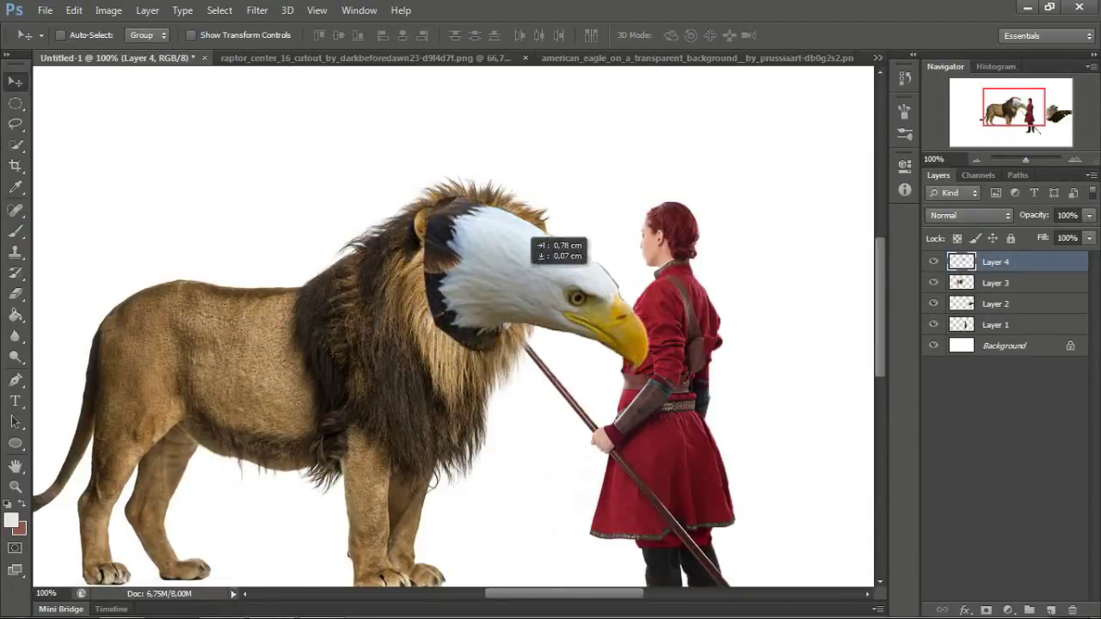
key(alt+bracketleft)
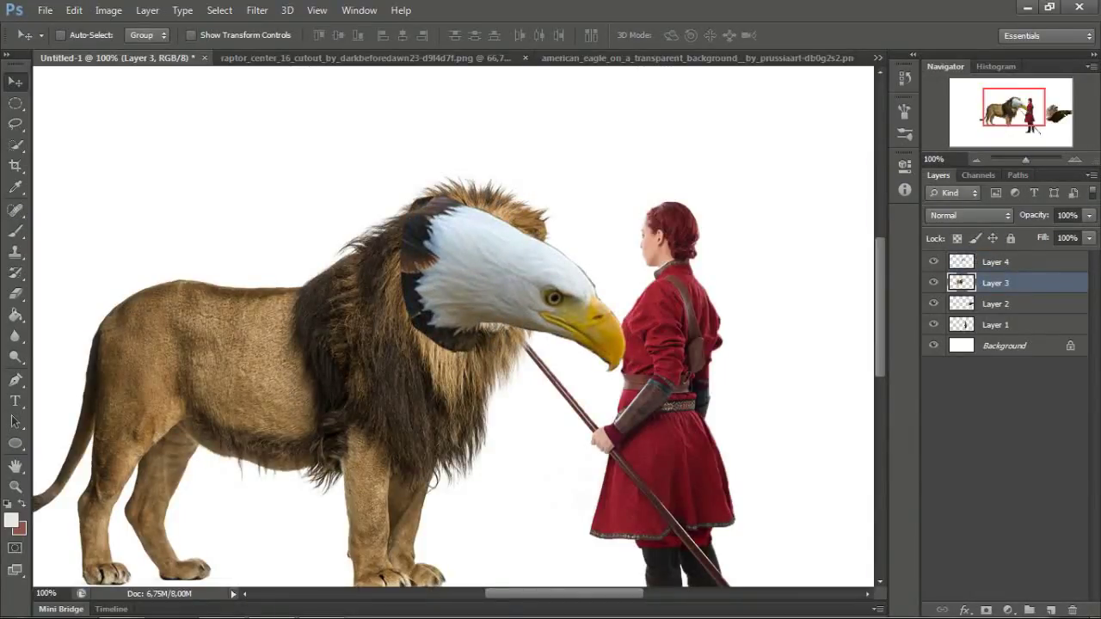
click(985, 609)
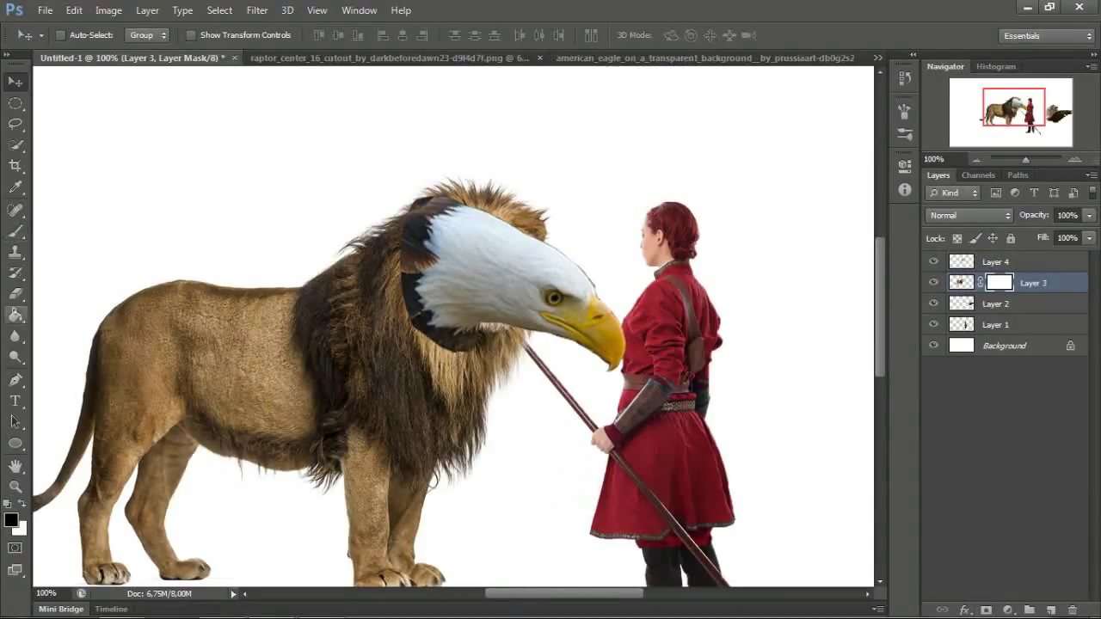
Step: Paint black on the mask over the mane top around the eagle head, then nudge the layer
click(15, 293)
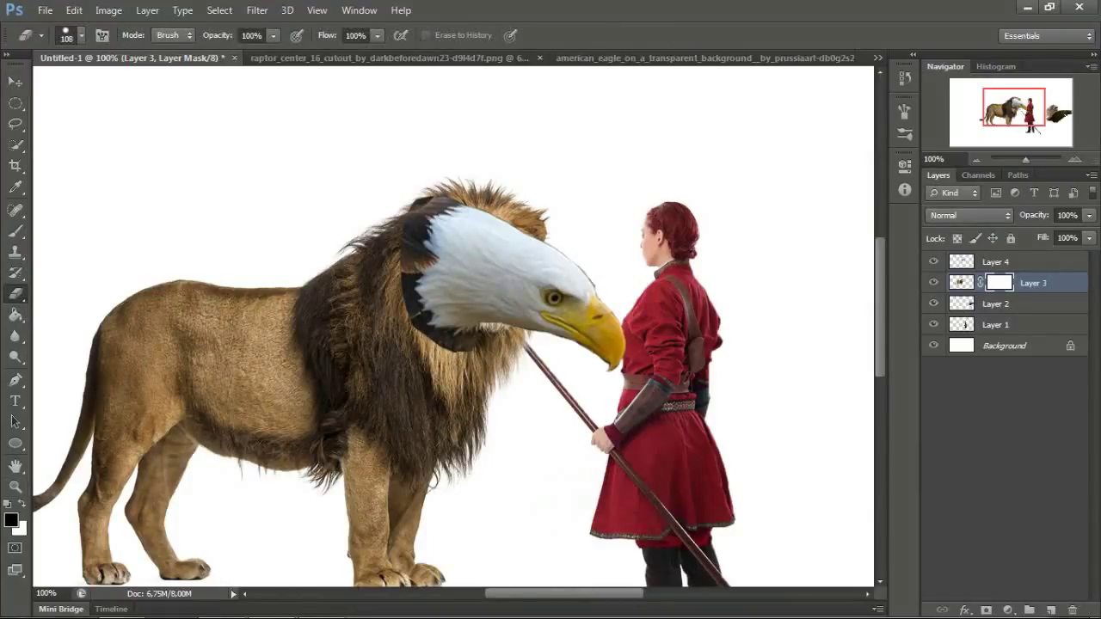
click(16, 231)
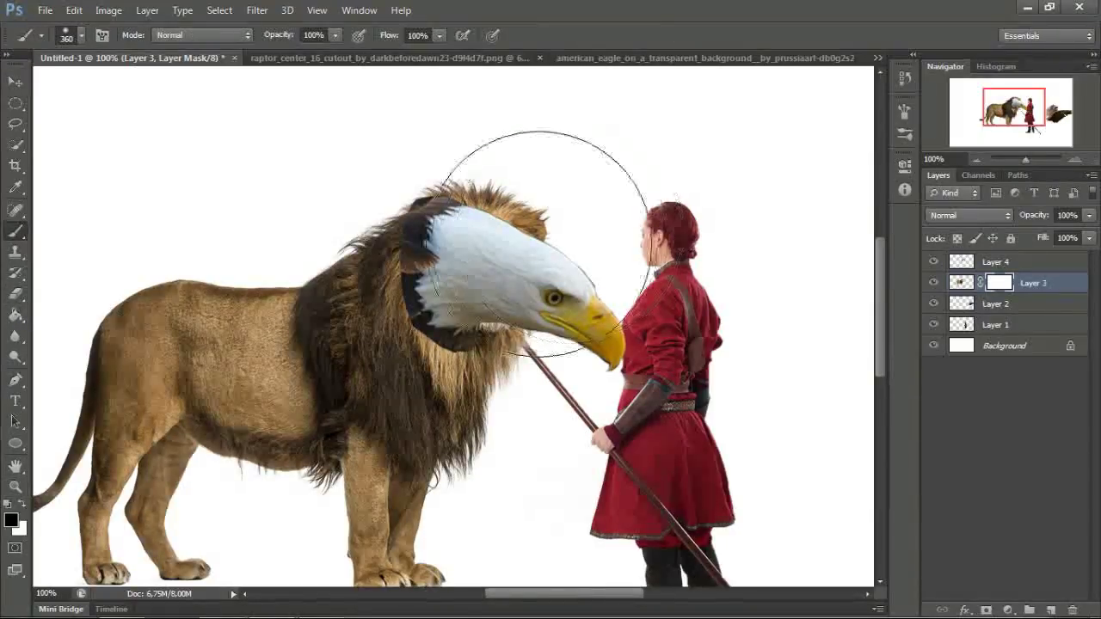
mouse_move(525, 275)
mouse_down()
mouse_move(544, 221)
mouse_move(498, 284)
mouse_up()
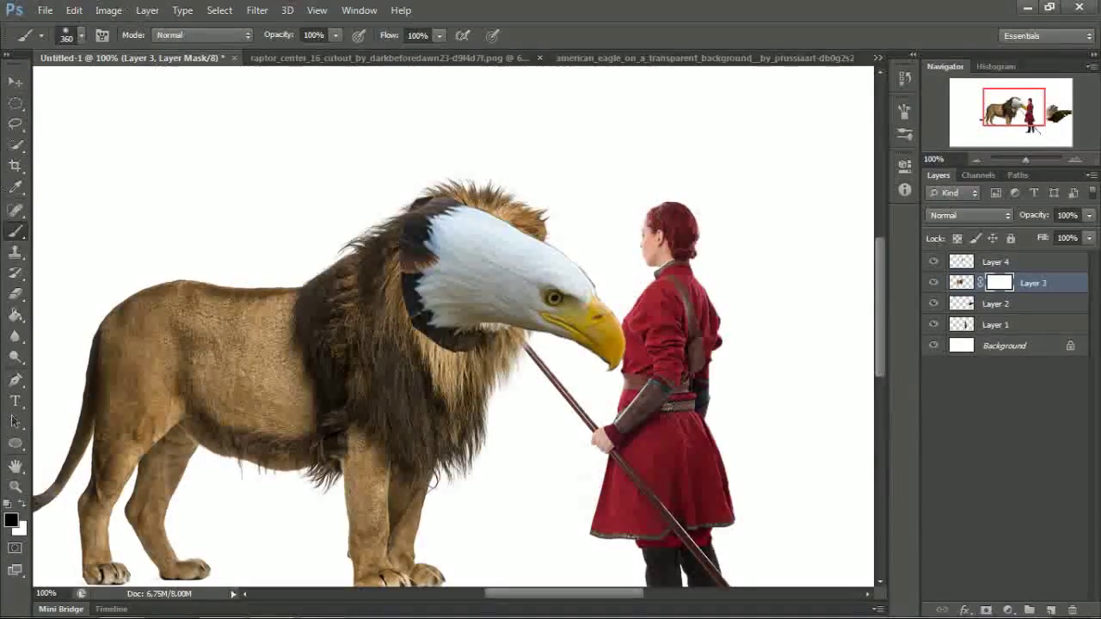
click(15, 80)
drag(504, 215, 470, 236)
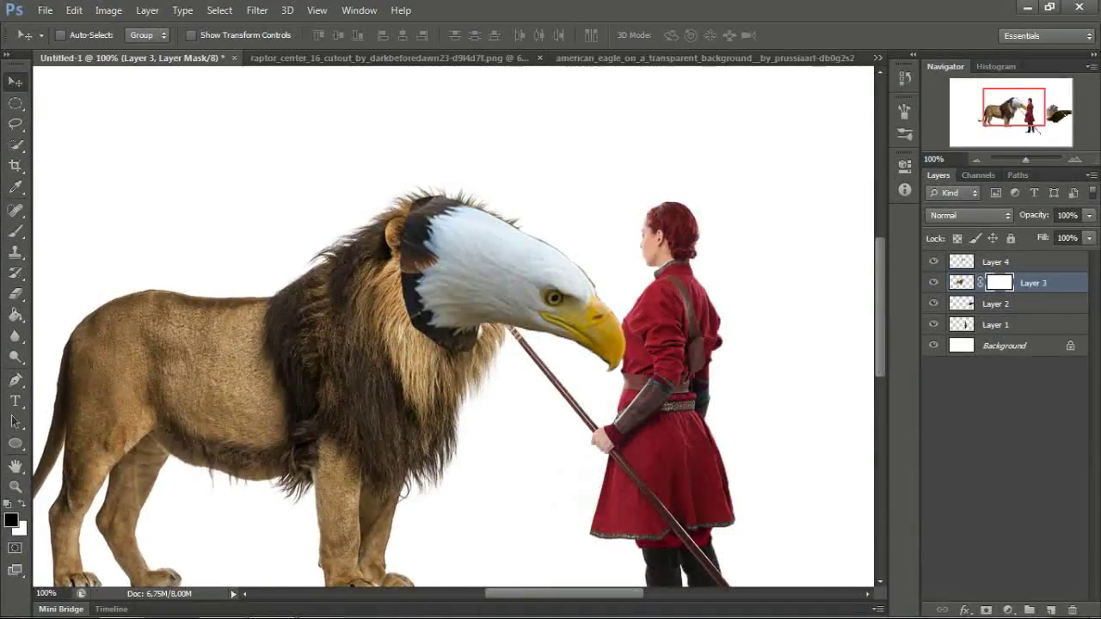
right_click(514, 290)
Step: Move the eagle head (Layer 4) down-left, then raise it slightly so the lion's face shows
click(557, 299)
drag(538, 253, 498, 288)
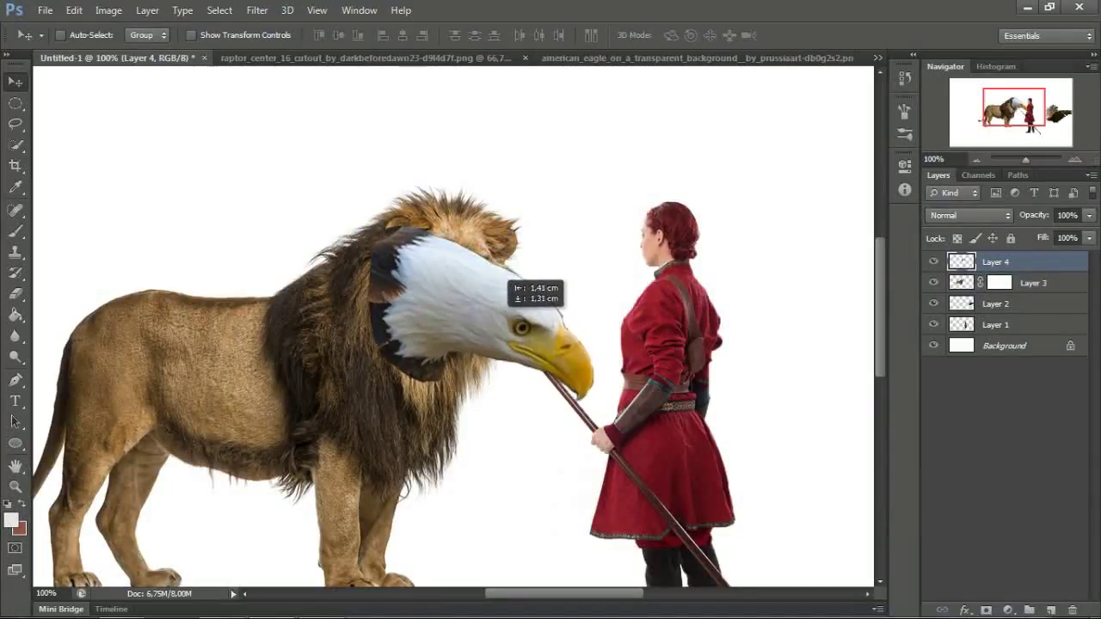
key(ctrl+plus)
key(ctrl+minus)
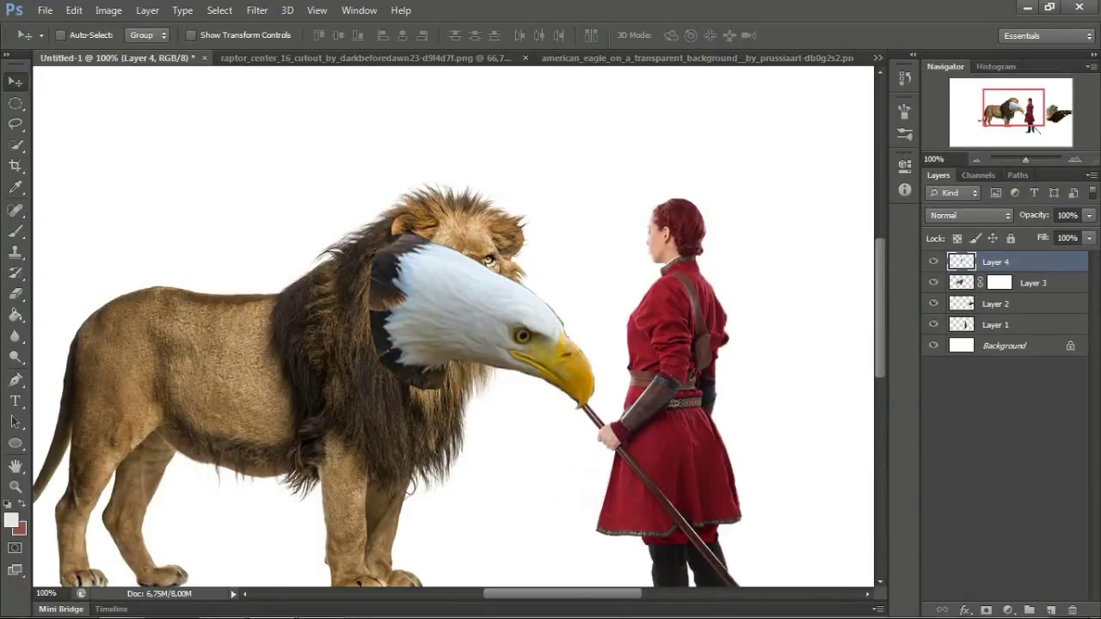
drag(421, 265, 433, 263)
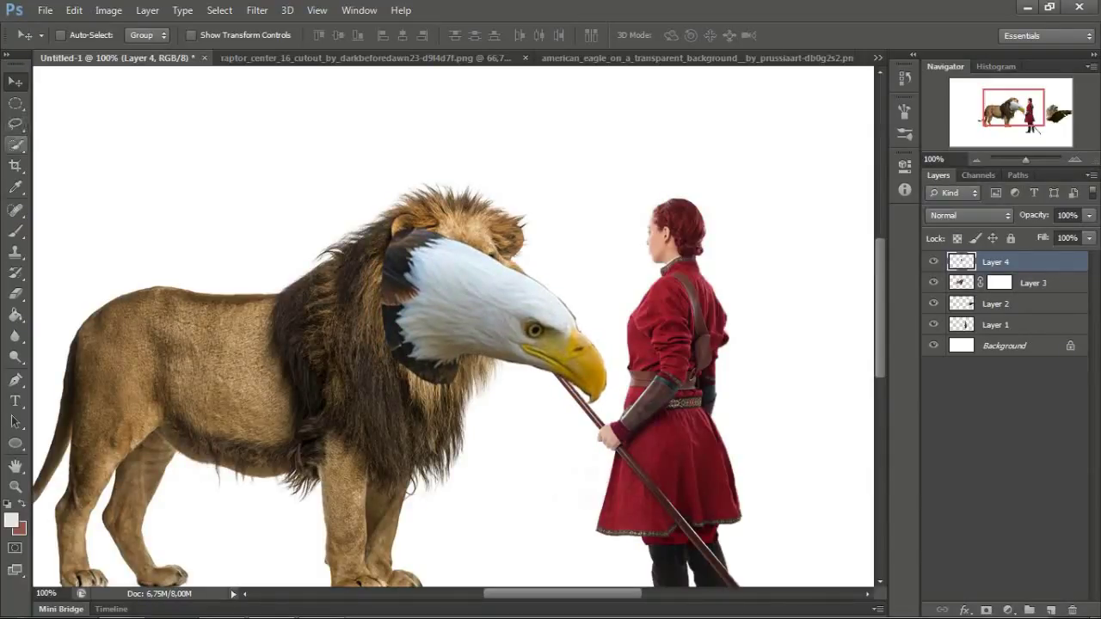
click(15, 144)
Step: Magic Wand the eagle head, invert the selection, and delete the lion layer's mask
click(90, 157)
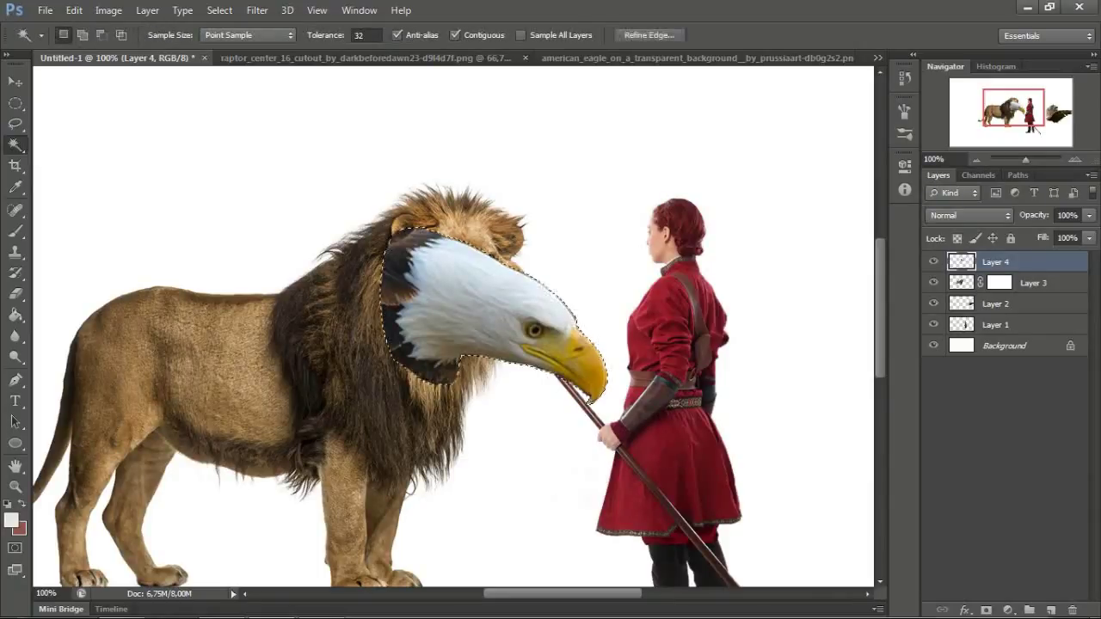
click(516, 404)
right_click(516, 404)
click(566, 445)
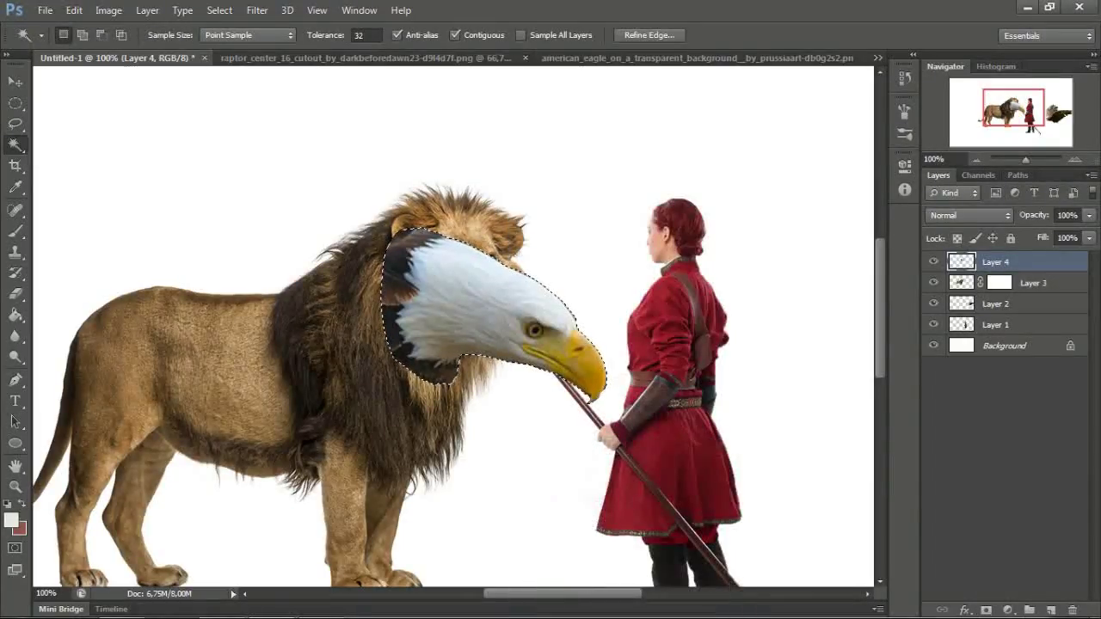
drag(1028, 282, 1071, 609)
click(632, 246)
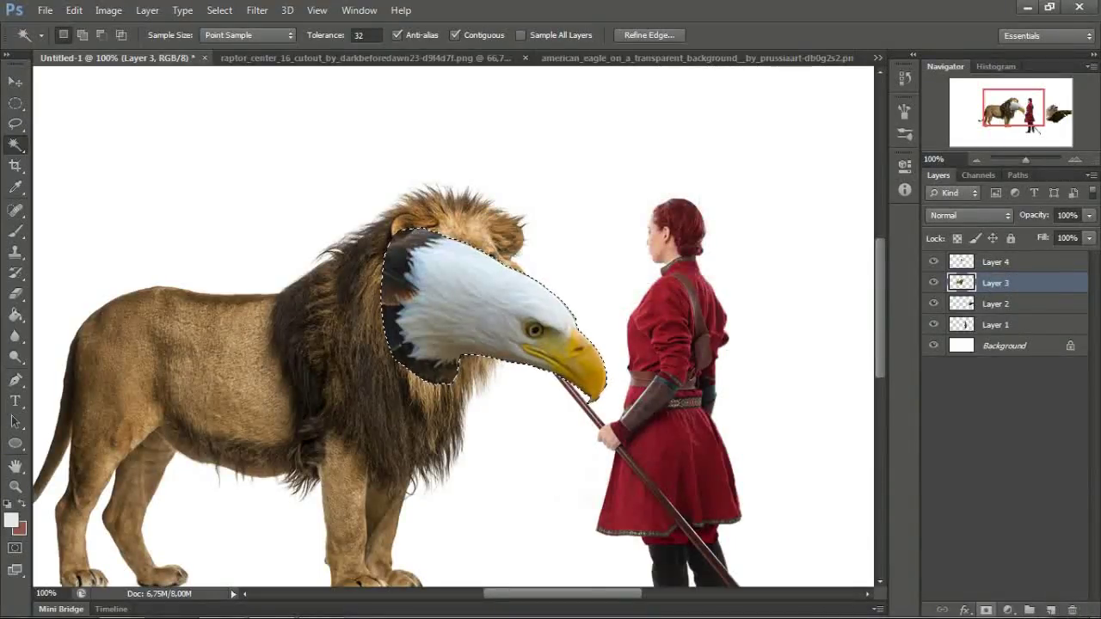
Step: Clear the selection and erase the mane fur above the eagle head
key(v)
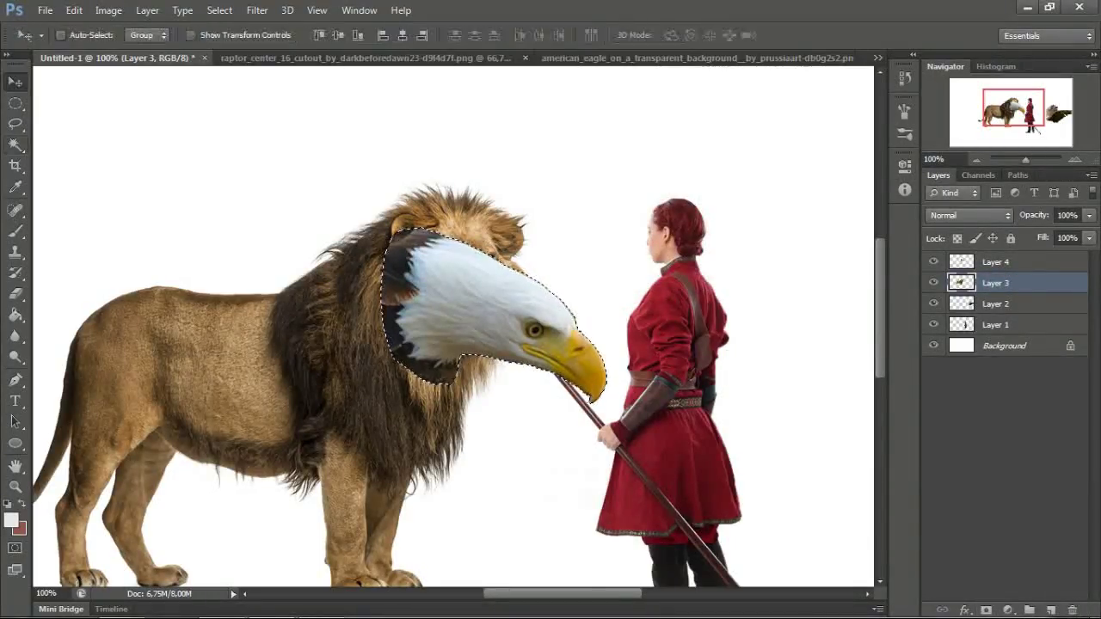
key(ctrl+d)
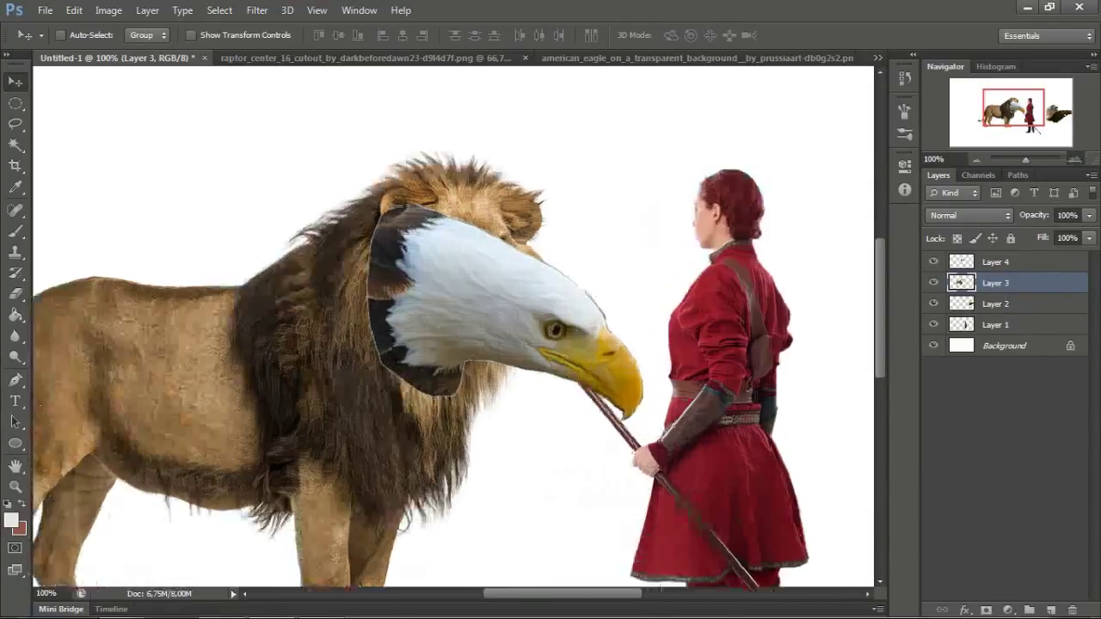
key(w)
key(g)
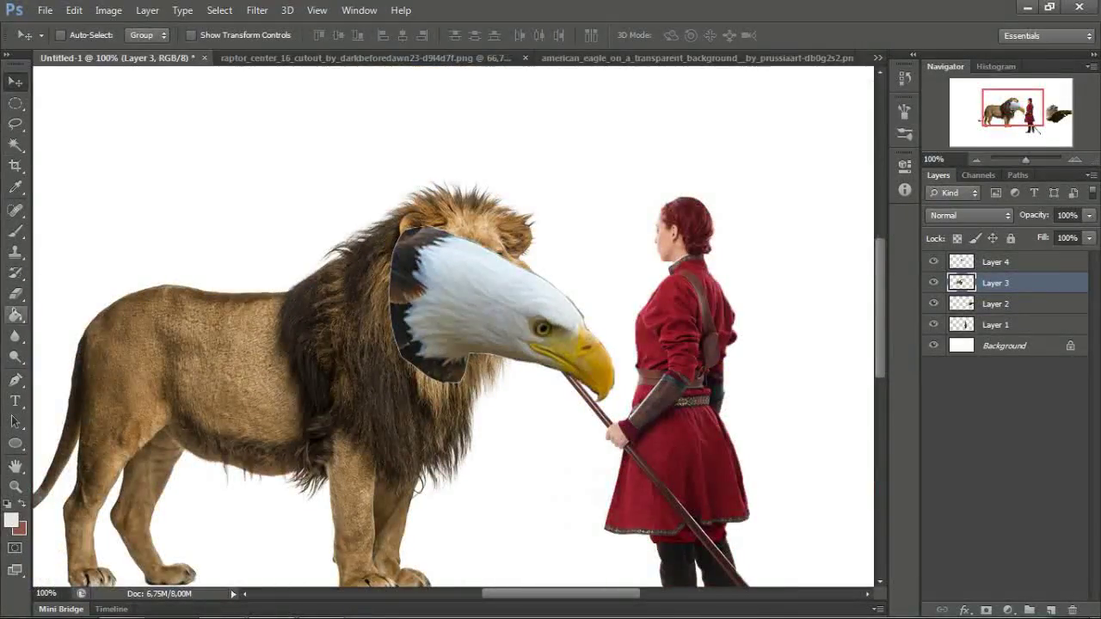
key(e)
mouse_move(529, 202)
mouse_down()
mouse_move(508, 266)
mouse_move(464, 198)
mouse_move(378, 226)
mouse_up()
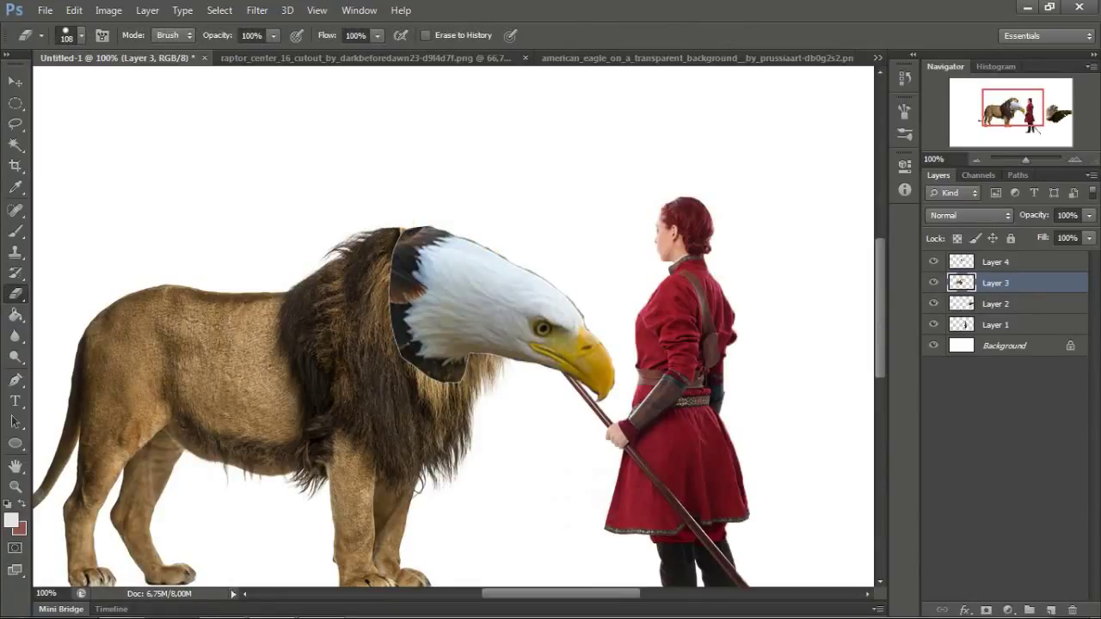
Step: Send the eagle head below the lion, then undo the reorder and mane erasing and deselect
key(alt+bracketright)
key(ctrl+bracketleft)
key(ctrl+alt+z)
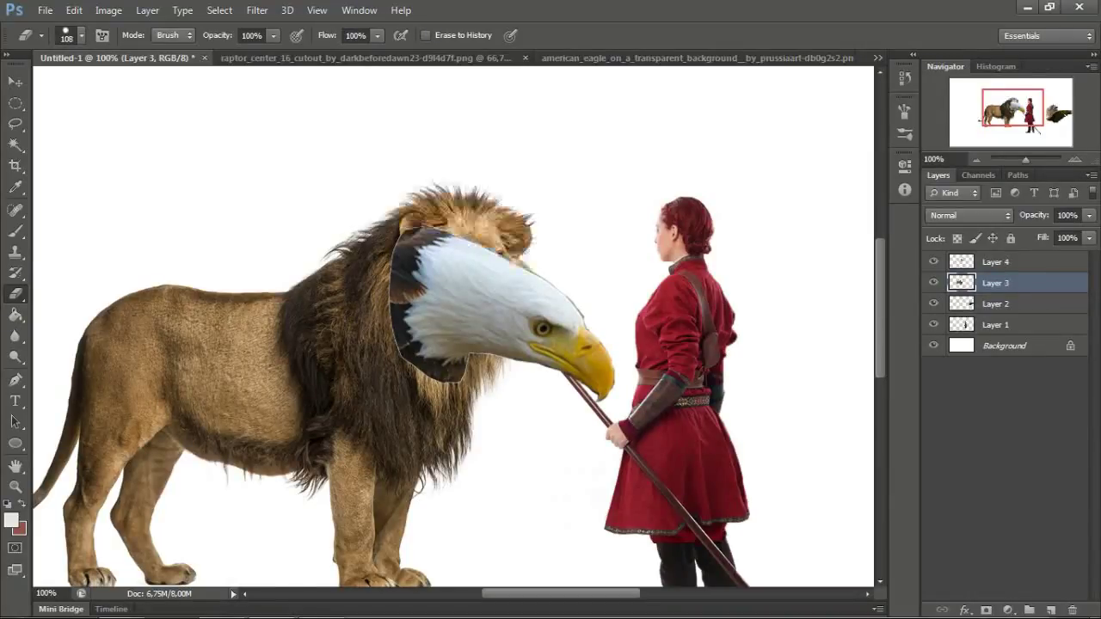
key(ctrl+alt+z)
key(ctrl+d)
key(v)
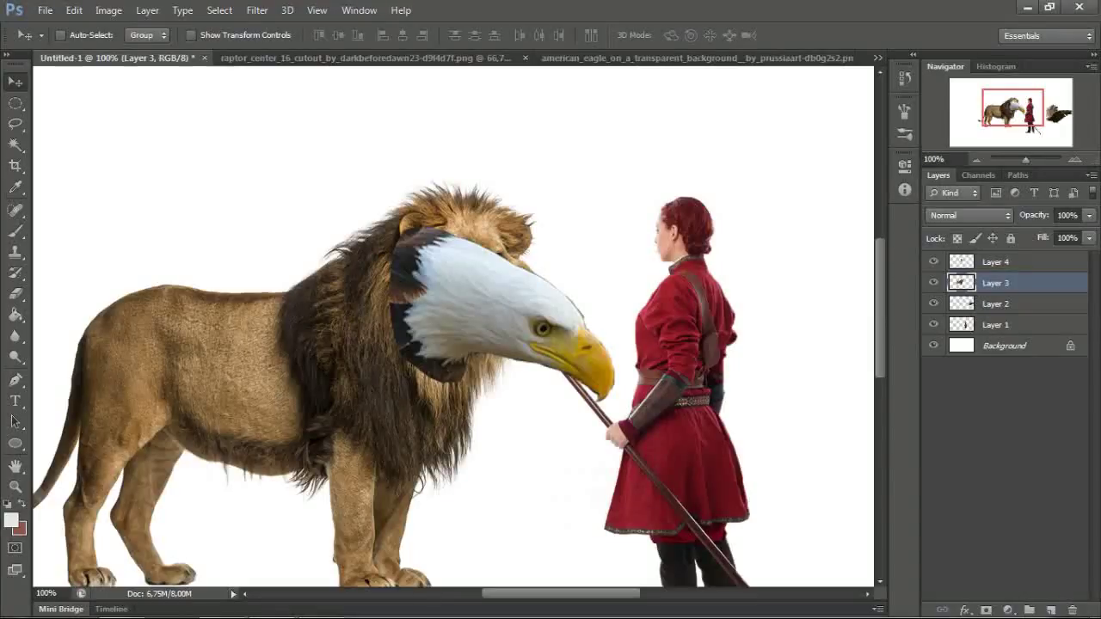
Step: Bring Layer 1 to the top, hide the spear-woman, and move the eagle head down-left
key(alt+bracketleft)
key(alt+bracketleft)
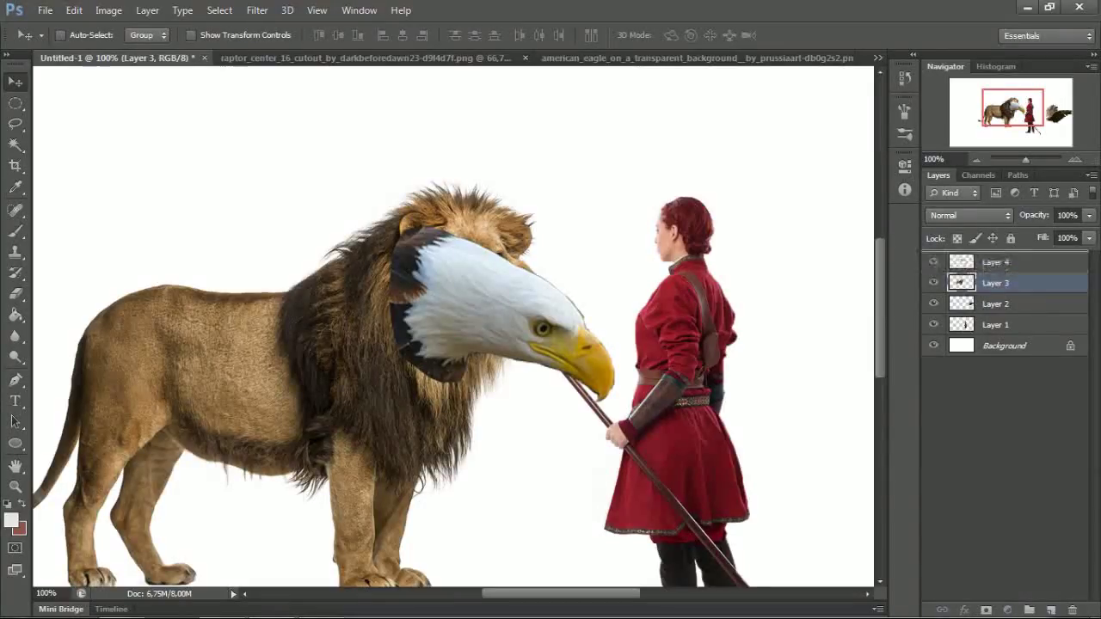
key(ctrl+shift+bracketright)
key(ctrl+comma)
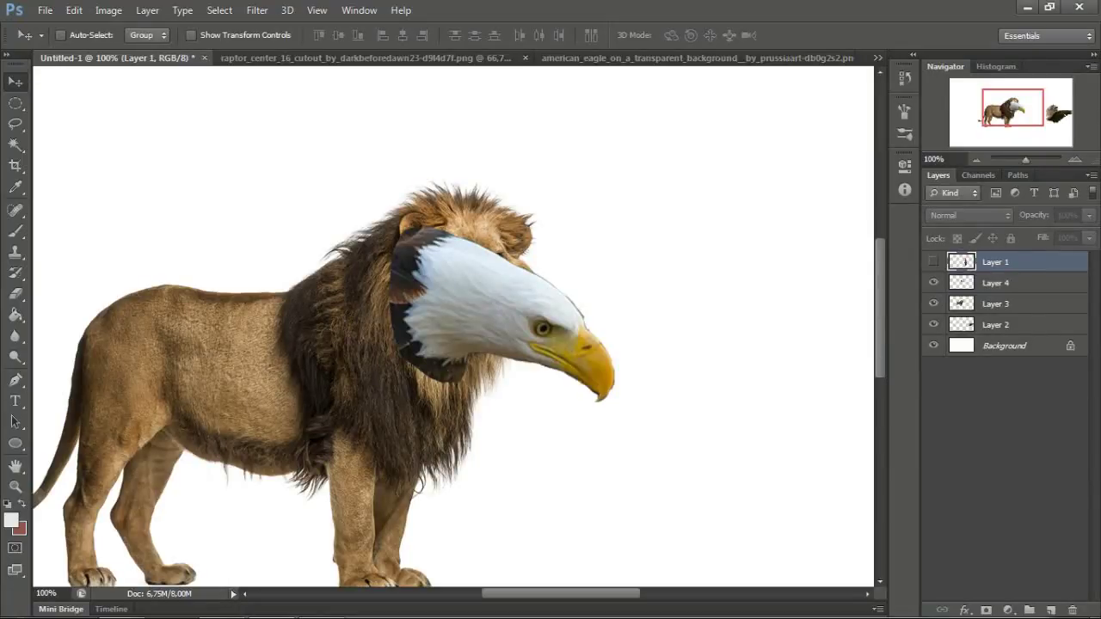
drag(554, 263, 654, 279)
key(alt+bracketleft)
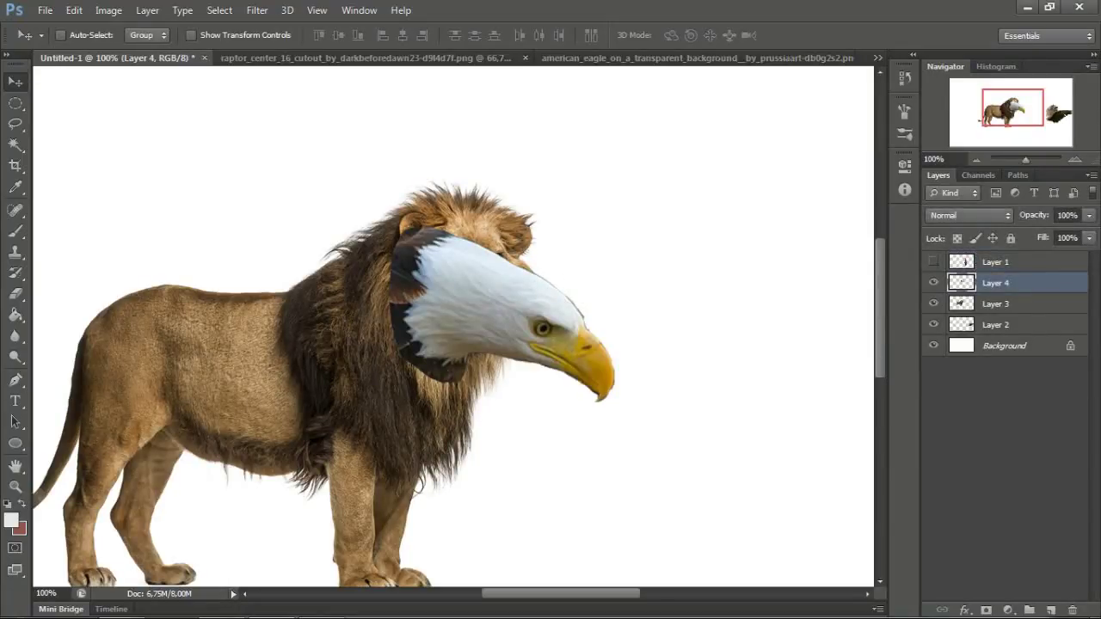
drag(508, 270, 482, 299)
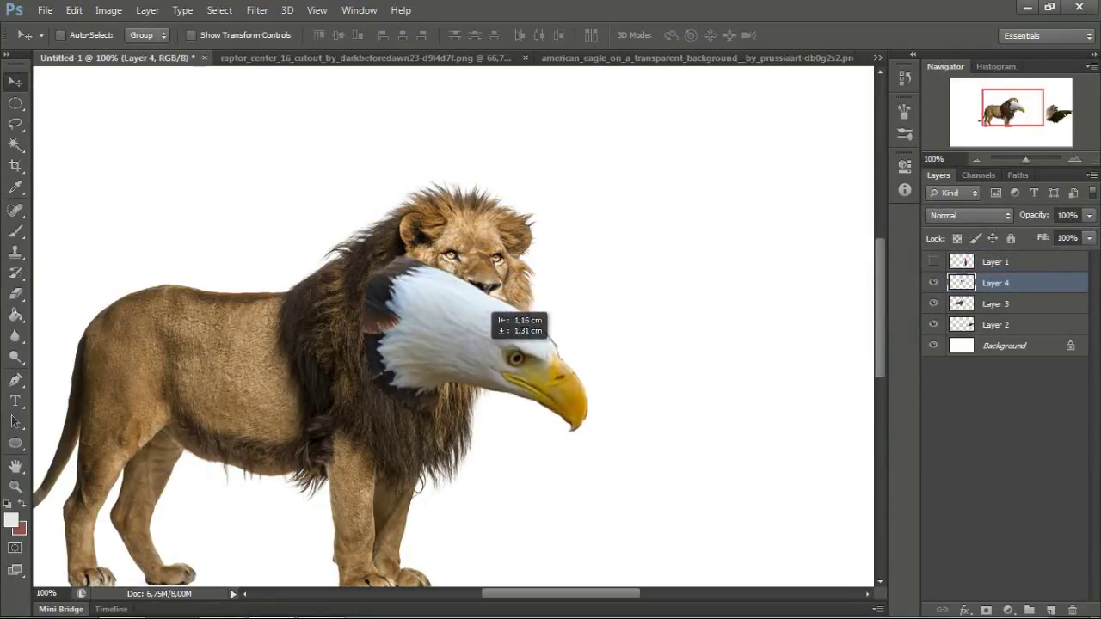
click(15, 123)
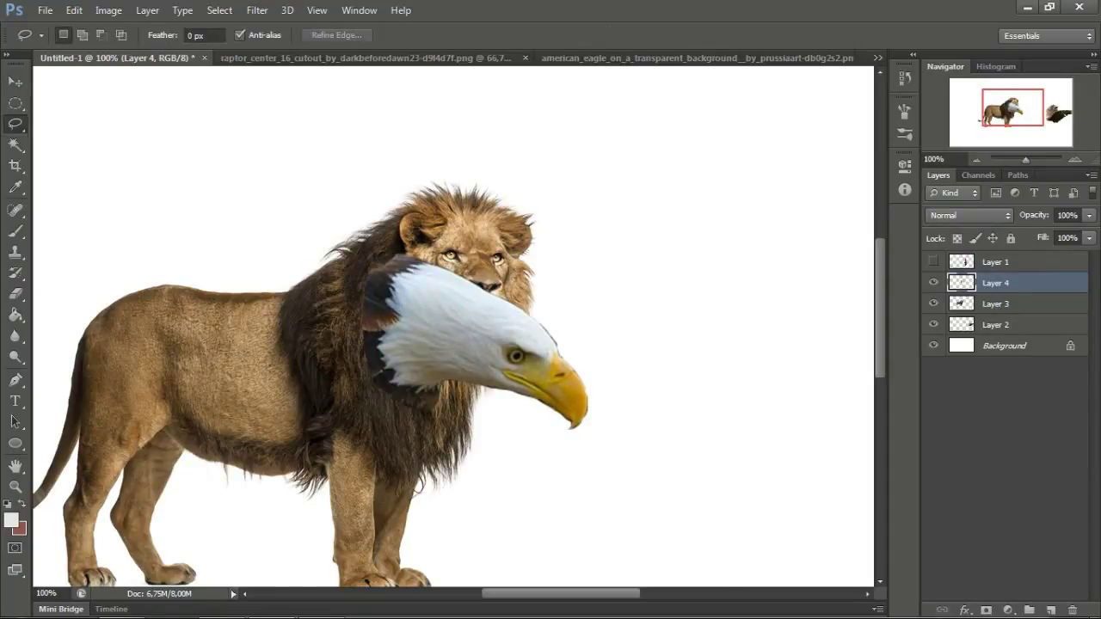
Step: Lasso and delete the lion's own head on Layer 3, then stack Layer 3 above the eagle head
drag(371, 232, 498, 467)
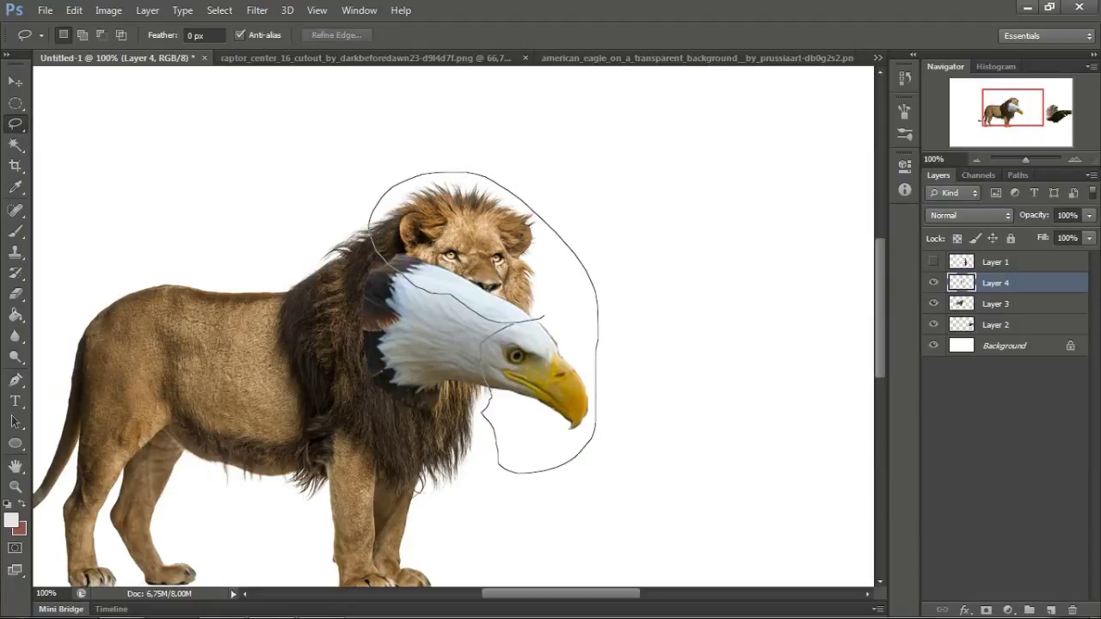
drag(483, 402, 515, 323)
click(995, 303)
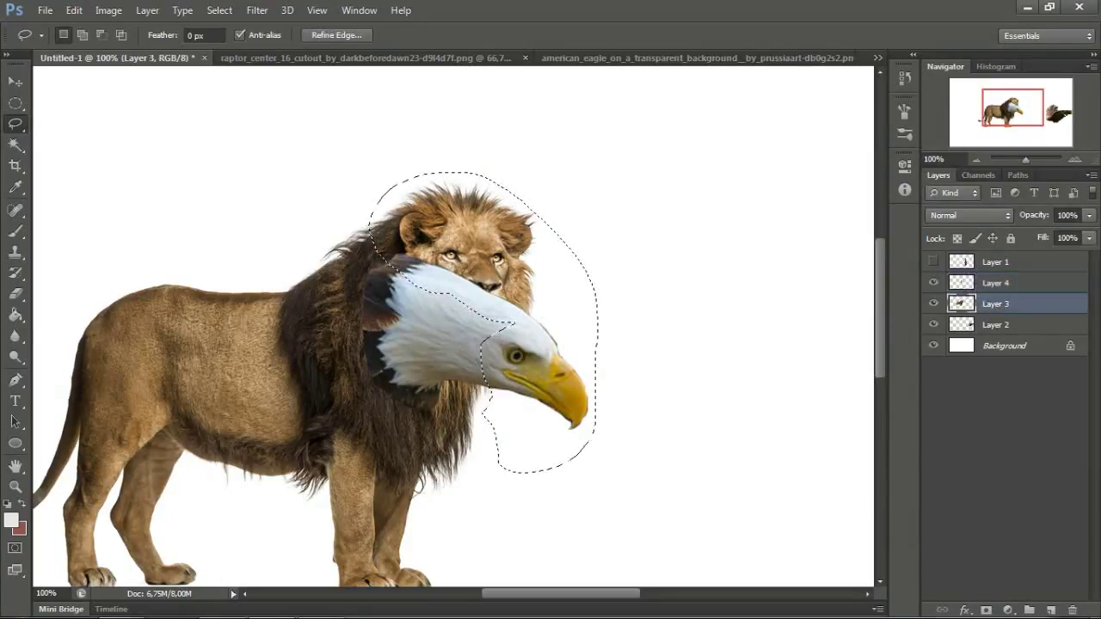
key(Delete)
key(ctrl+d)
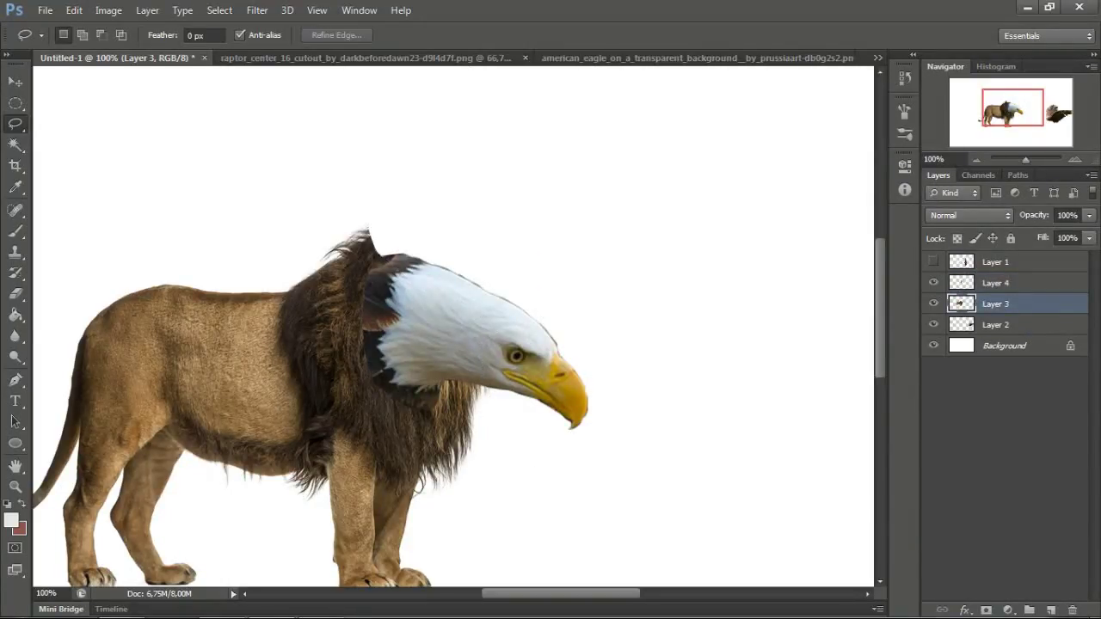
key(ctrl+bracketright)
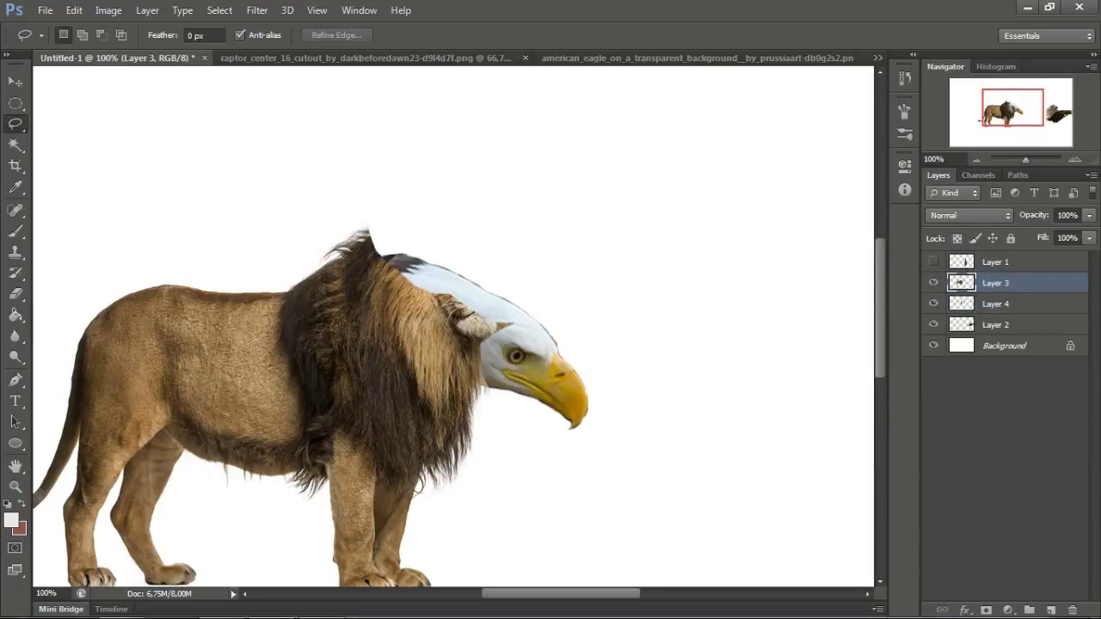
key(ctrl+plus)
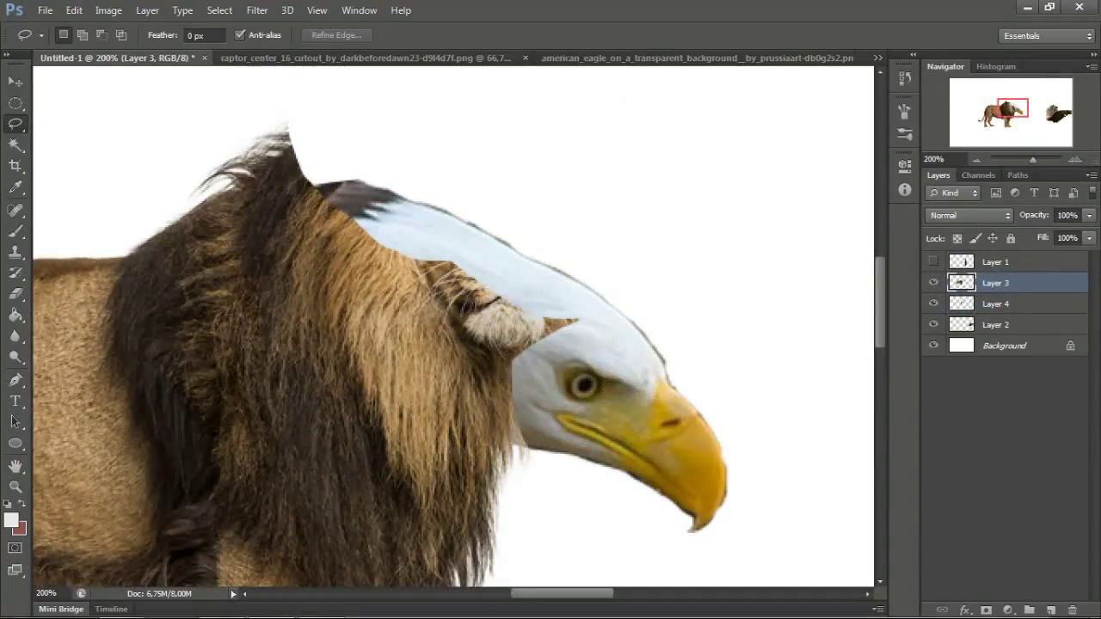
Step: Set Eraser hardness to 0% and erase the lion fur covering the eagle's neck and head
key(e)
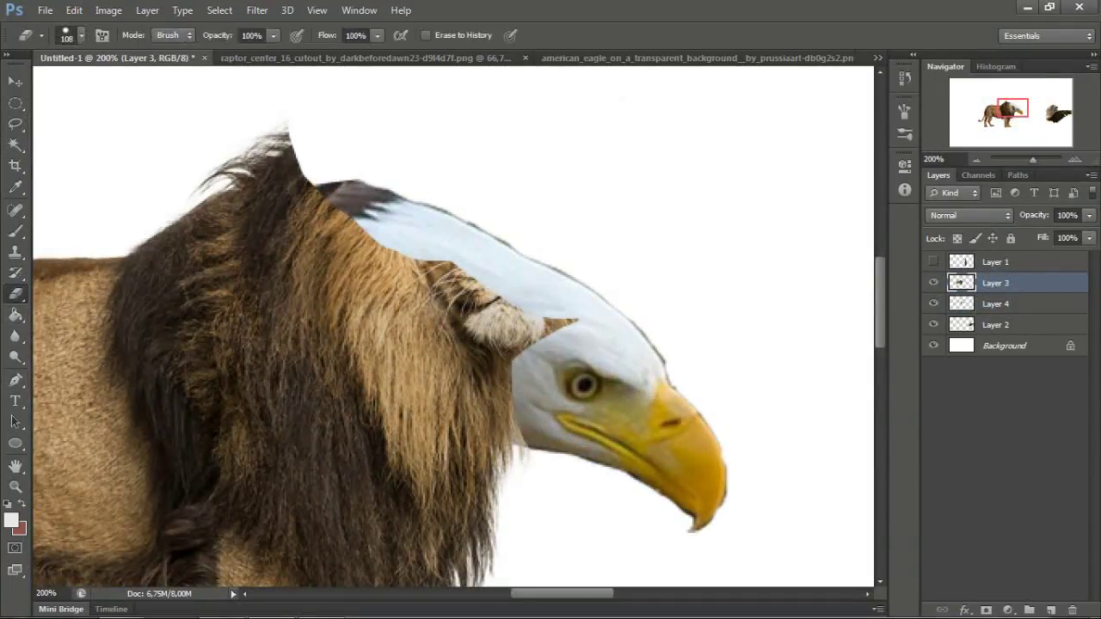
click(529, 292)
click(82, 35)
double_click(162, 107)
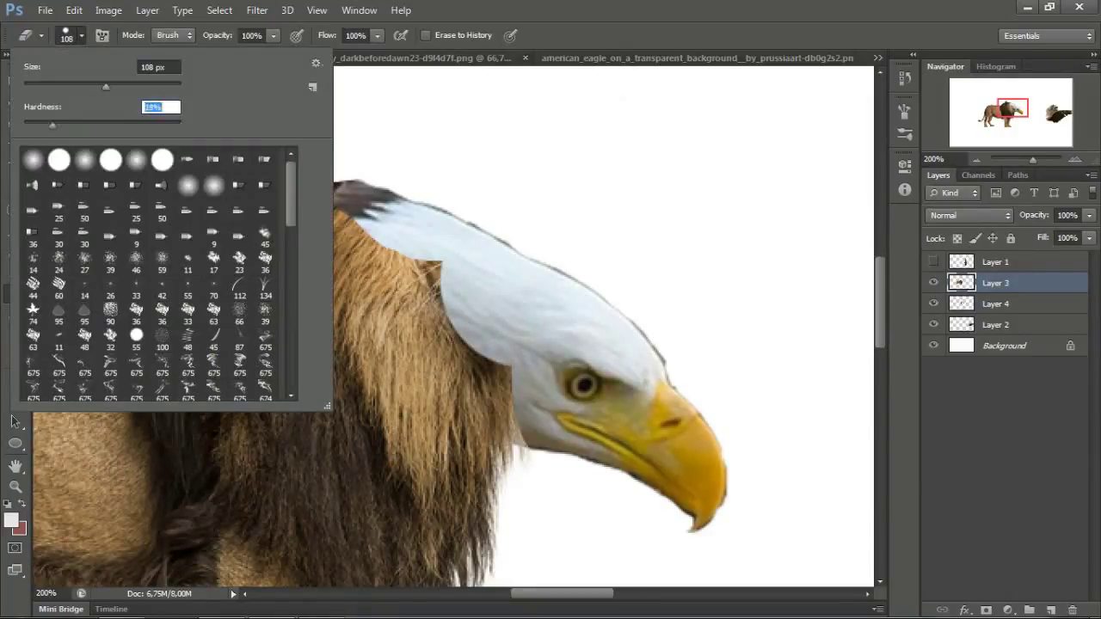
text(0)
key(Return)
mouse_move(482, 335)
mouse_down()
mouse_move(494, 456)
mouse_move(395, 258)
mouse_move(473, 567)
mouse_move(370, 250)
mouse_up()
mouse_move(293, 137)
mouse_down()
mouse_move(215, 189)
mouse_move(283, 172)
mouse_move(163, 224)
mouse_up()
key(ctrl+minus)
key(ctrl+minus)
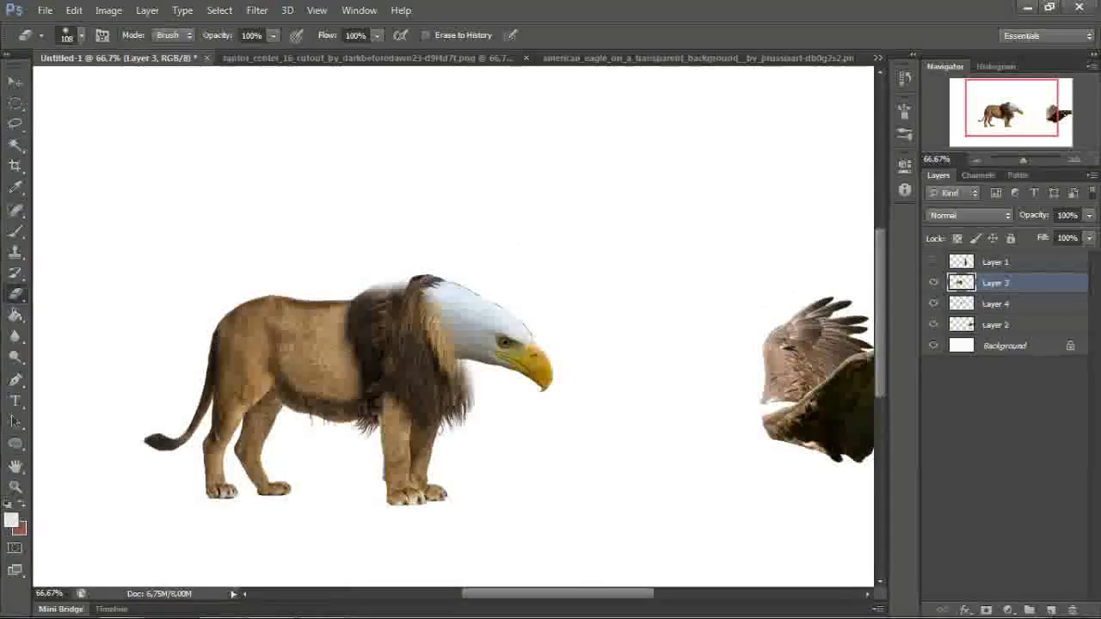
Step: Nudge the eagle head slightly down-right, then erase the mane top above it on Layer 3
key(v)
mouse_move(494, 289)
mouse_down()
mouse_move(497, 301)
mouse_move(493, 290)
mouse_up()
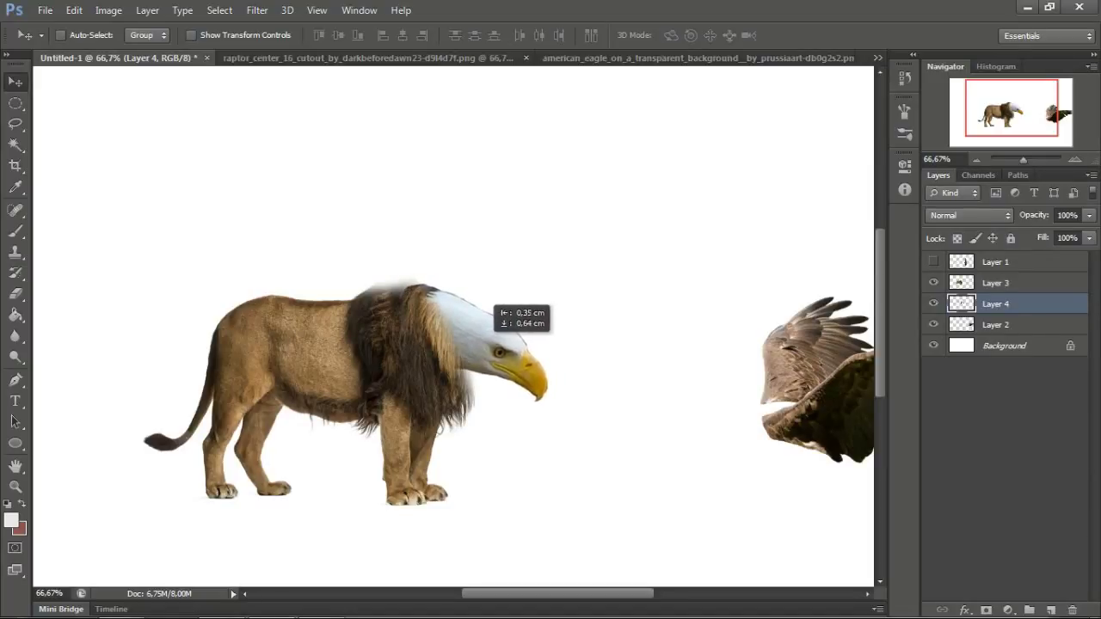
key(alt+bracketright)
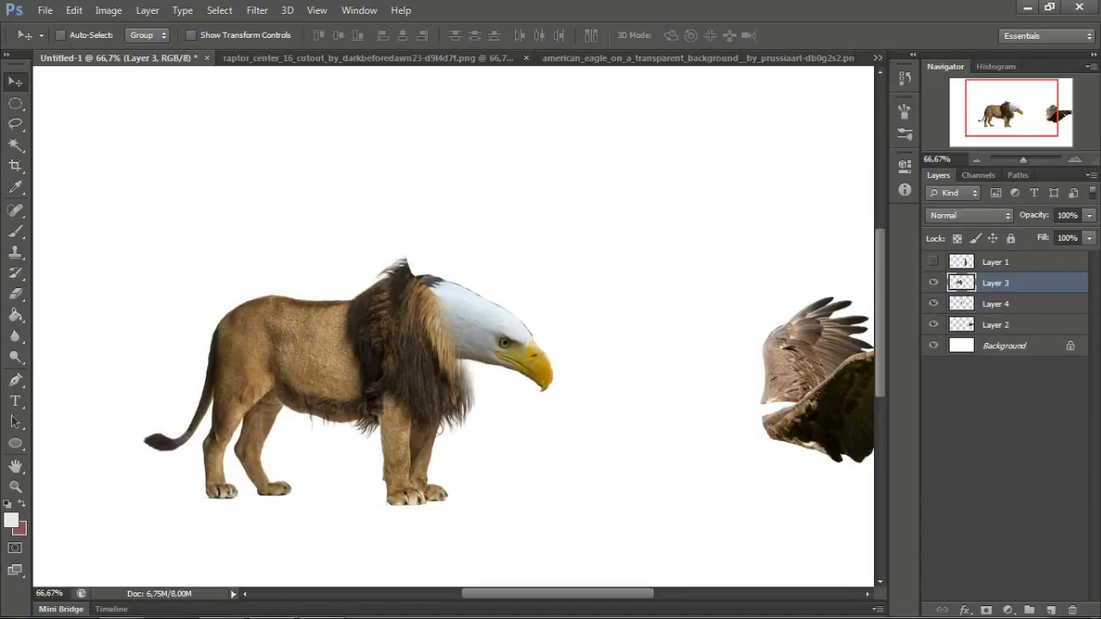
key(e)
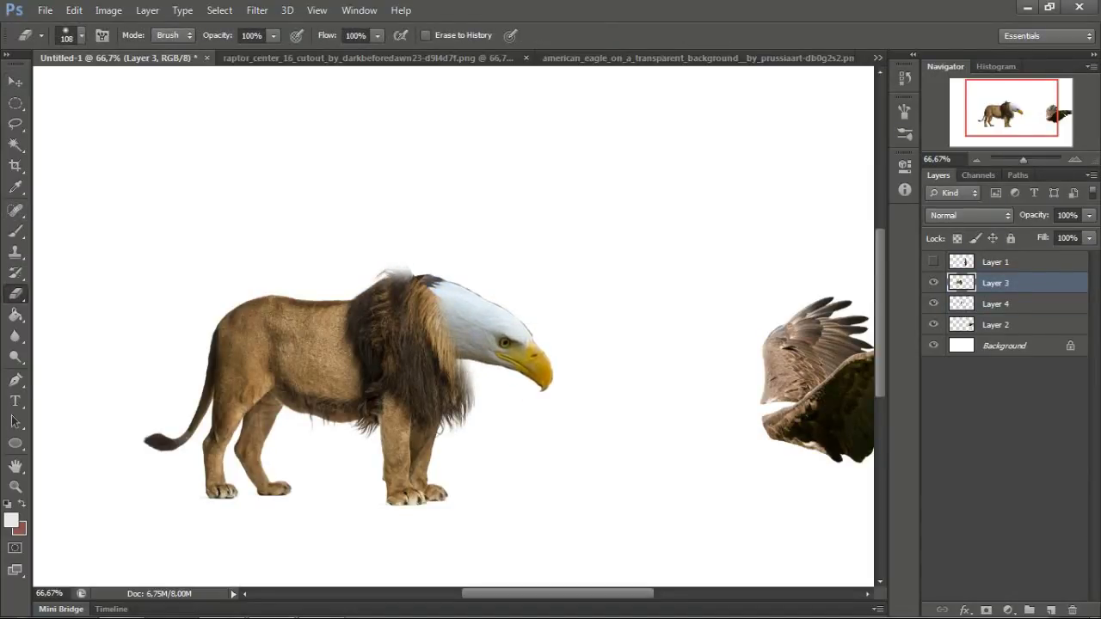
click(81, 35)
click(161, 107)
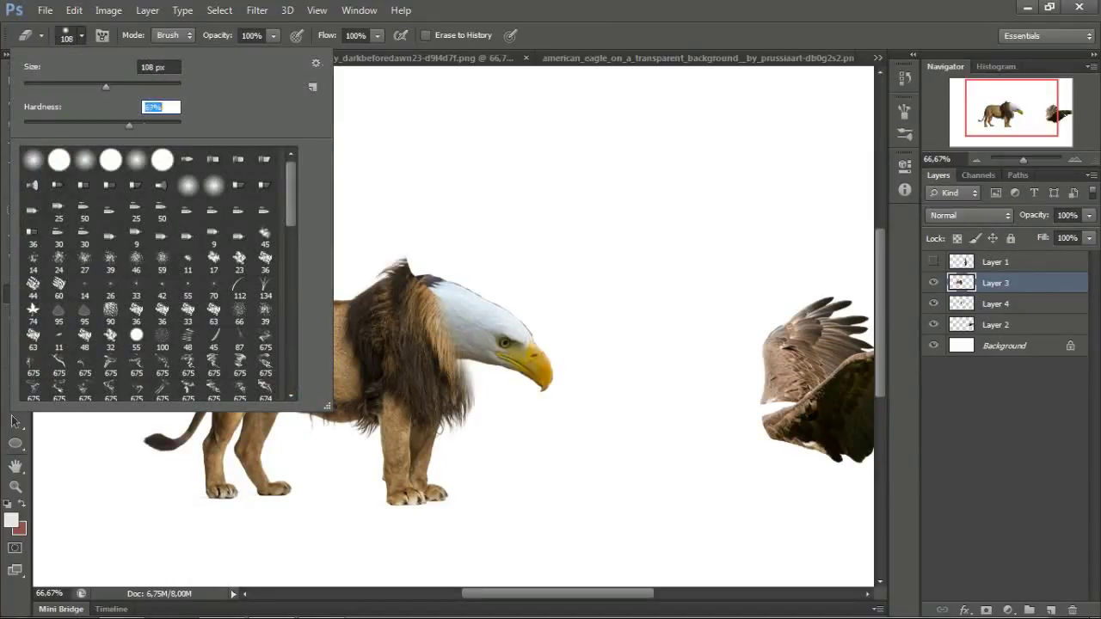
mouse_move(391, 262)
mouse_down()
mouse_move(409, 267)
mouse_move(425, 348)
mouse_up()
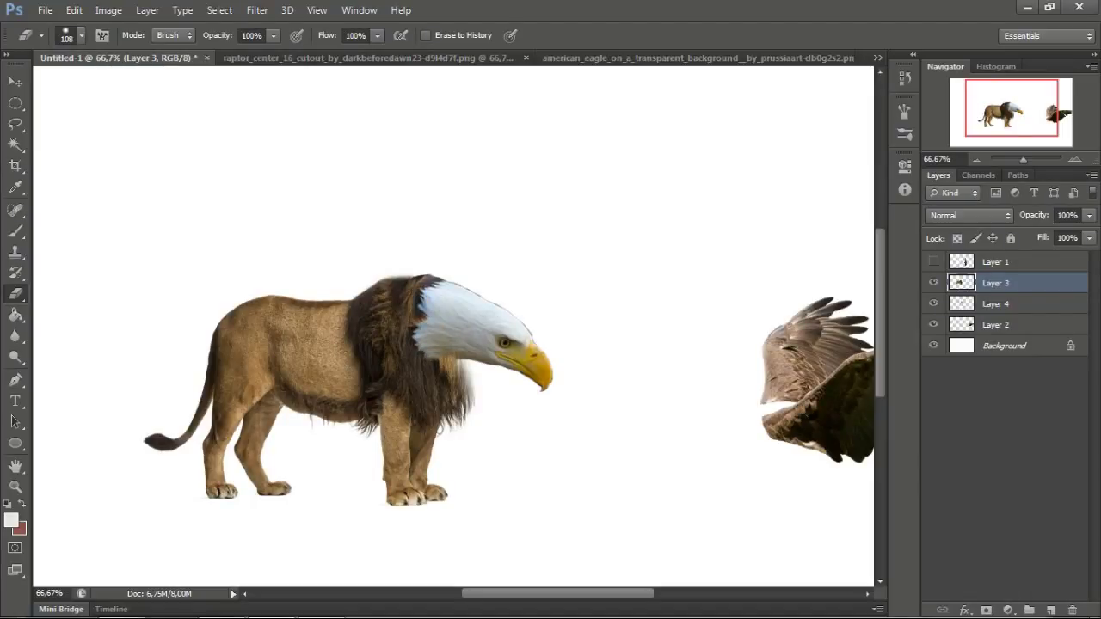
key(alt+bracketleft)
Step: Clone Stamp fur and feathers along the head–mane boundary, extending white feathers left
key(alt+bracketright)
key(s)
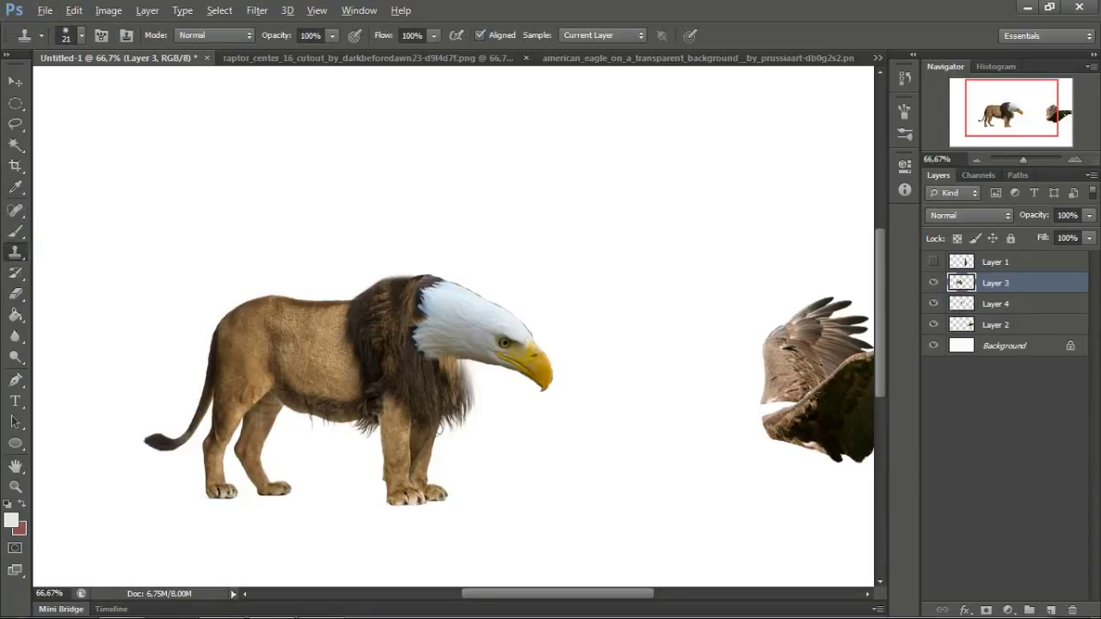
key(alt+bracketleft)
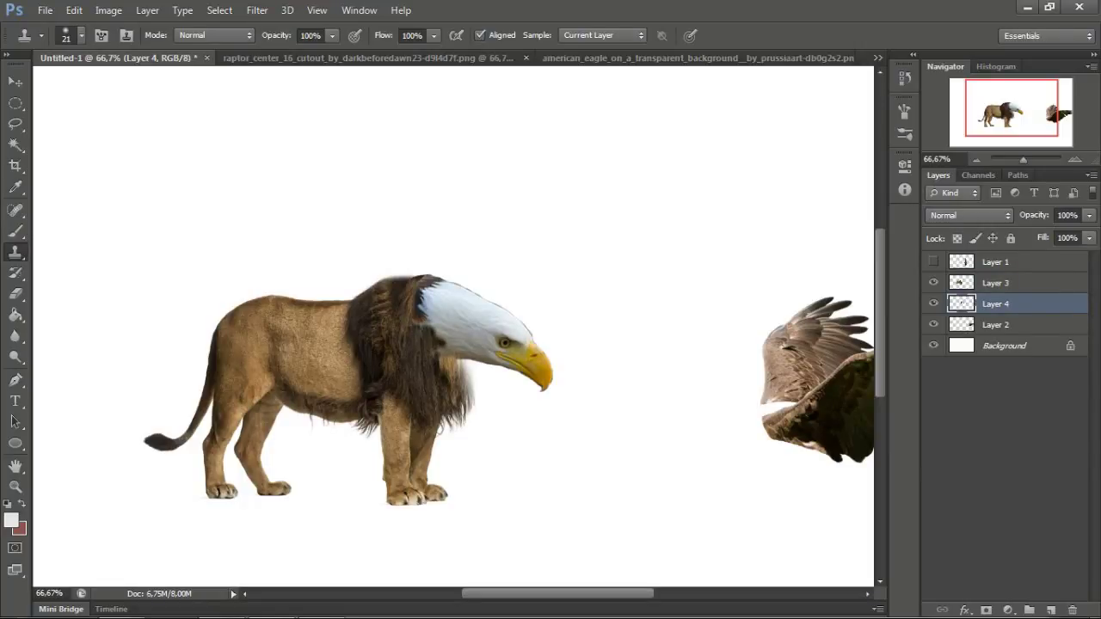
key(alt+bracketright)
key(alt+bracketleft)
scroll(448, 366, up, 2)
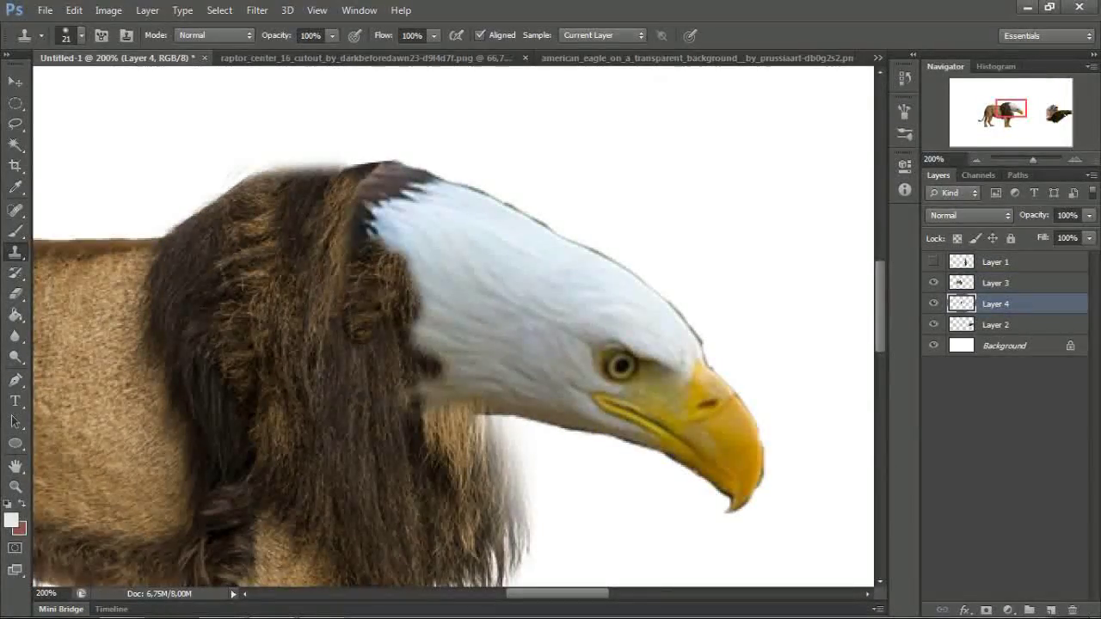
mouse_move(379, 170)
mouse_down()
mouse_move(389, 204)
mouse_move(370, 326)
mouse_move(391, 301)
mouse_move(425, 378)
mouse_up()
mouse_move(385, 309)
mouse_down()
mouse_move(370, 378)
mouse_move(369, 361)
mouse_move(430, 420)
mouse_up()
Step: Spread white feathers over the brown fur, paint fur over their lower edge, and touch up the top
key(alt+bracketright)
key(ctrl+alt+z)
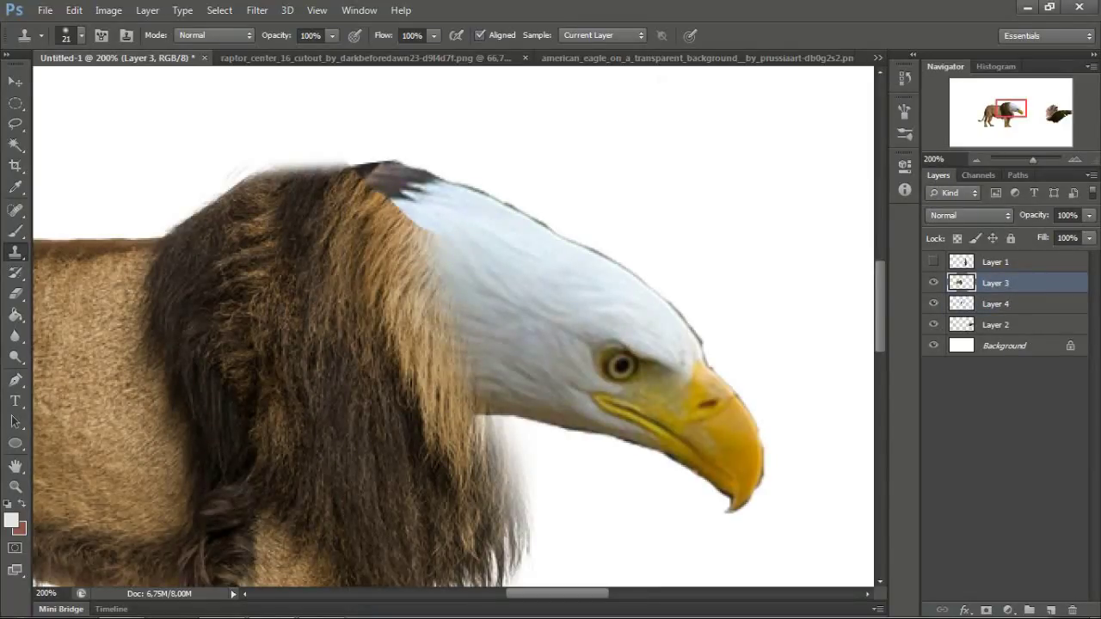
key(ctrl+z)
key(ctrl+z)
key(ctrl+z)
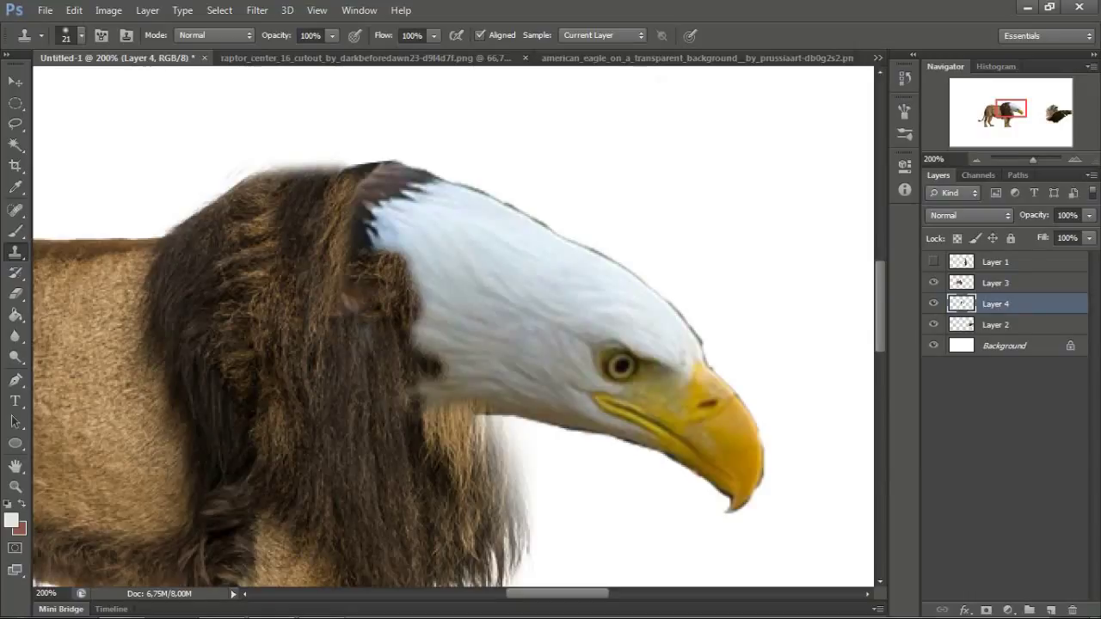
mouse_move(401, 261)
mouse_down()
mouse_move(381, 254)
mouse_move(412, 282)
mouse_move(409, 319)
mouse_move(389, 320)
mouse_move(421, 346)
mouse_move(372, 365)
mouse_move(430, 385)
mouse_move(378, 396)
mouse_move(359, 387)
mouse_move(429, 400)
mouse_move(411, 406)
mouse_move(481, 397)
mouse_up()
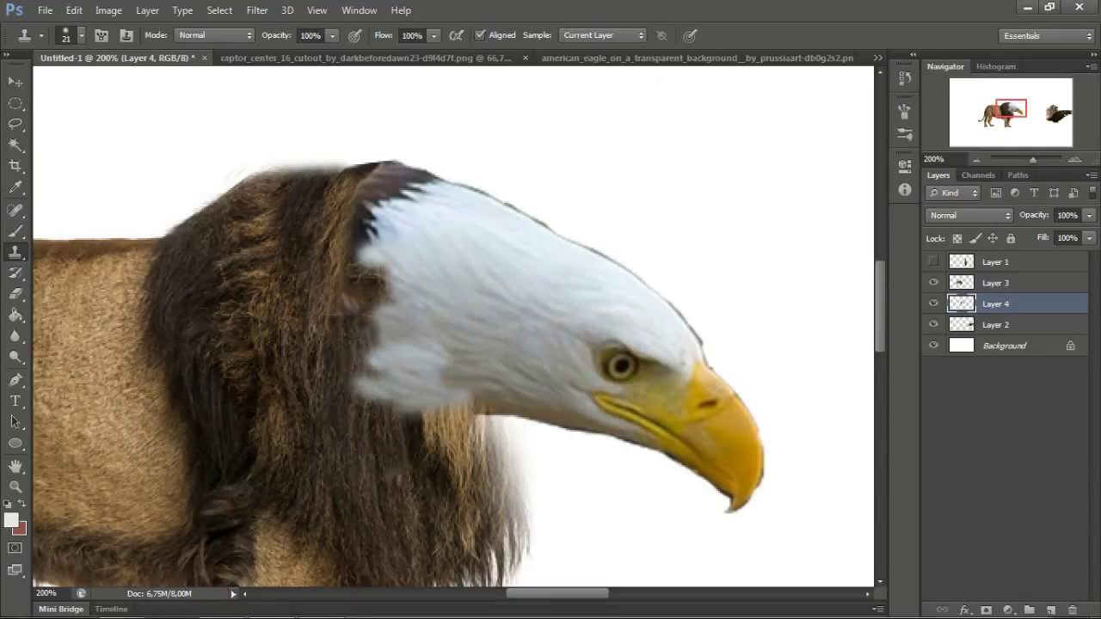
key(alt+bracketright)
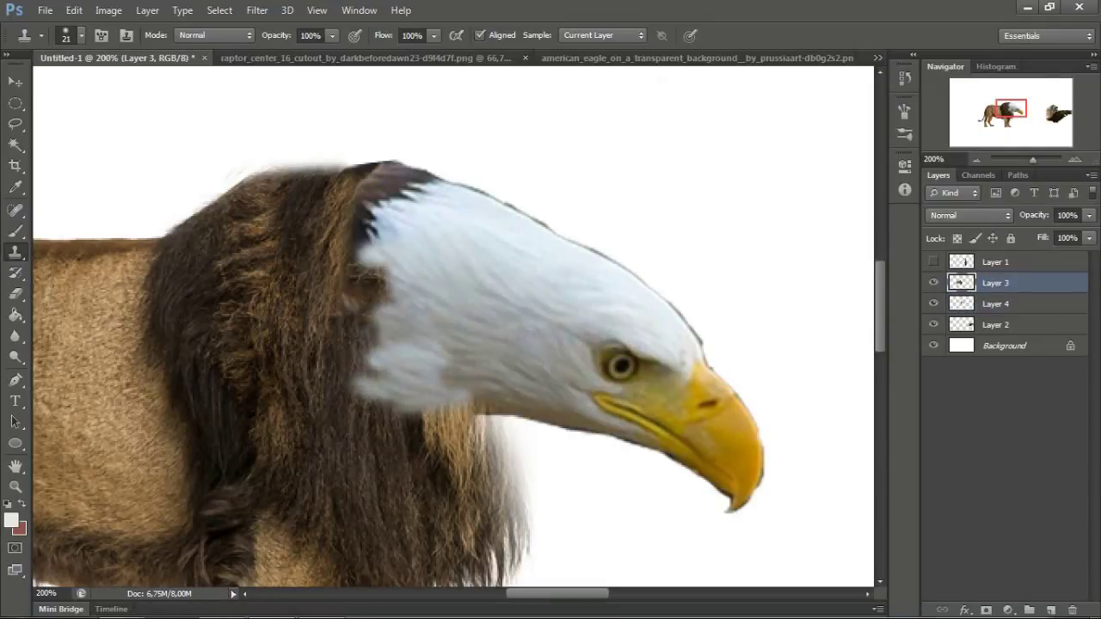
mouse_move(464, 403)
mouse_down()
mouse_move(442, 413)
mouse_move(353, 401)
mouse_up()
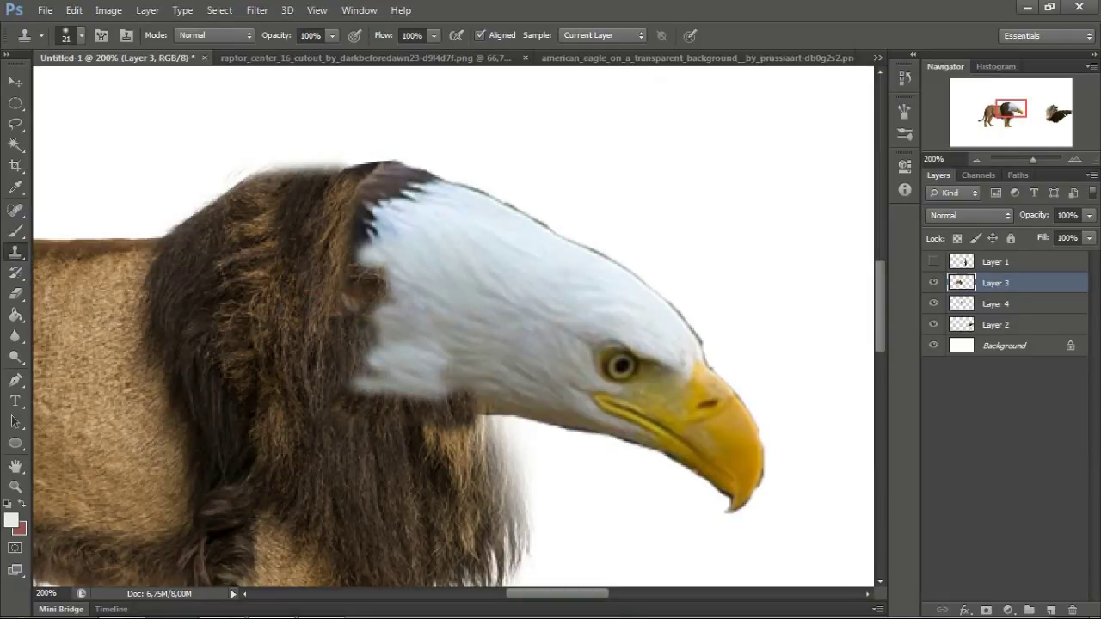
key(alt+bracketleft)
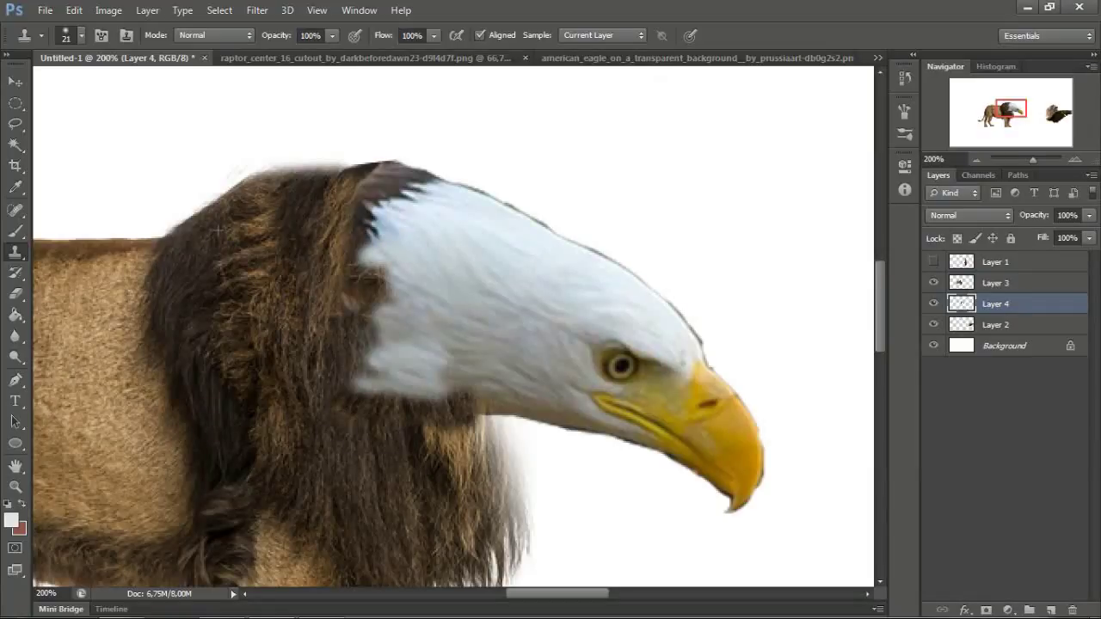
drag(362, 201, 374, 184)
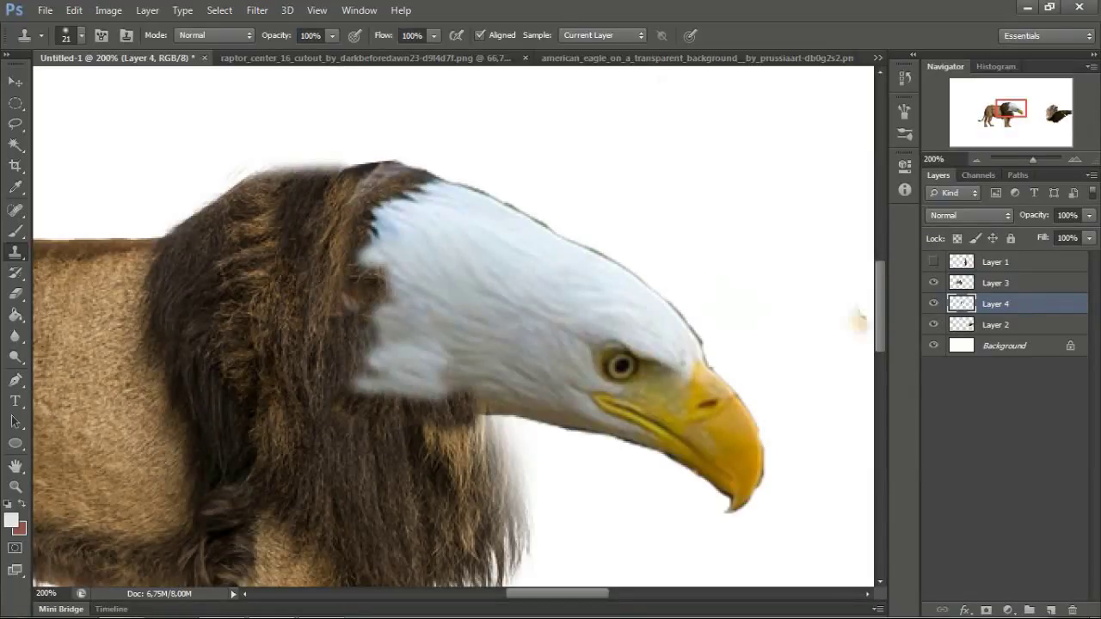
Step: Clone fur along the head's top edge and blend its left edge into the mane
key(alt+bracketright)
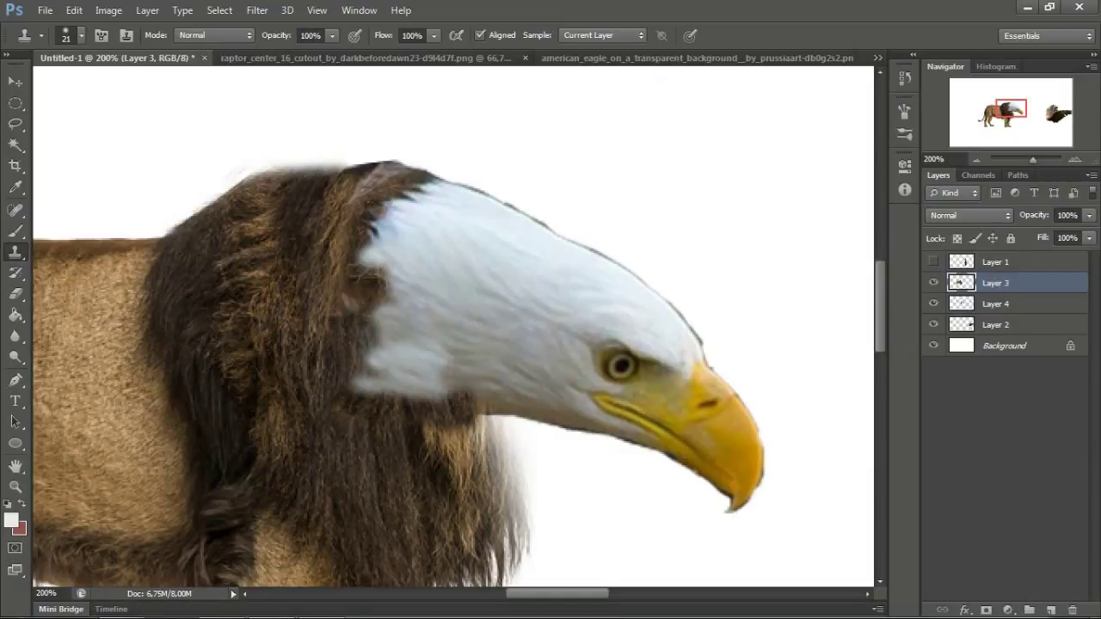
key(alt+bracketleft)
drag(400, 162, 280, 172)
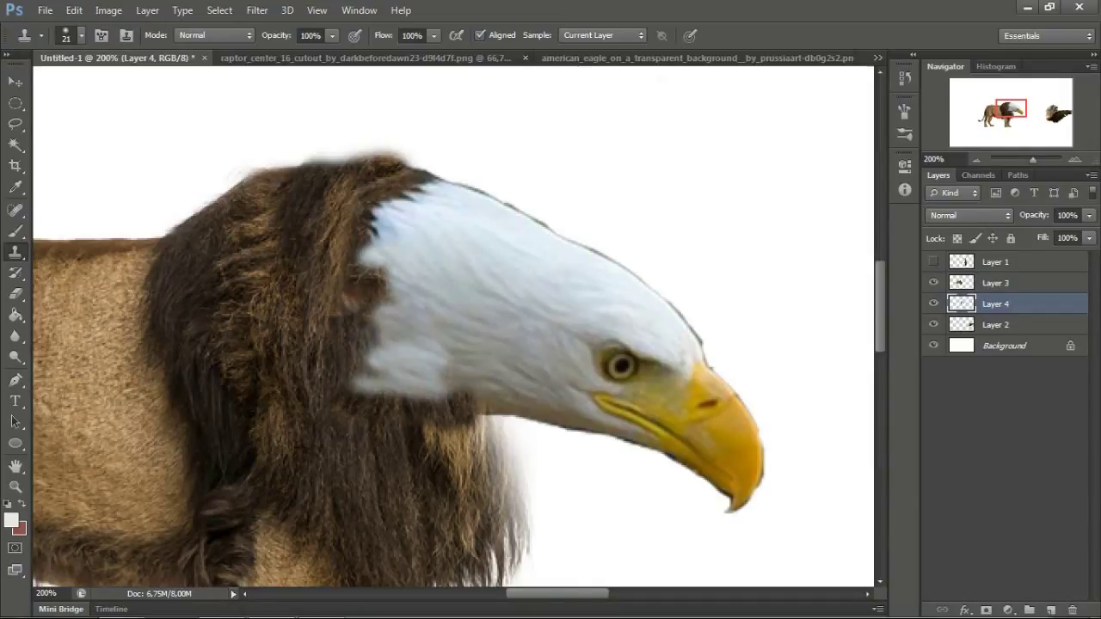
key(alt+bracketright)
key(alt+bracketleft)
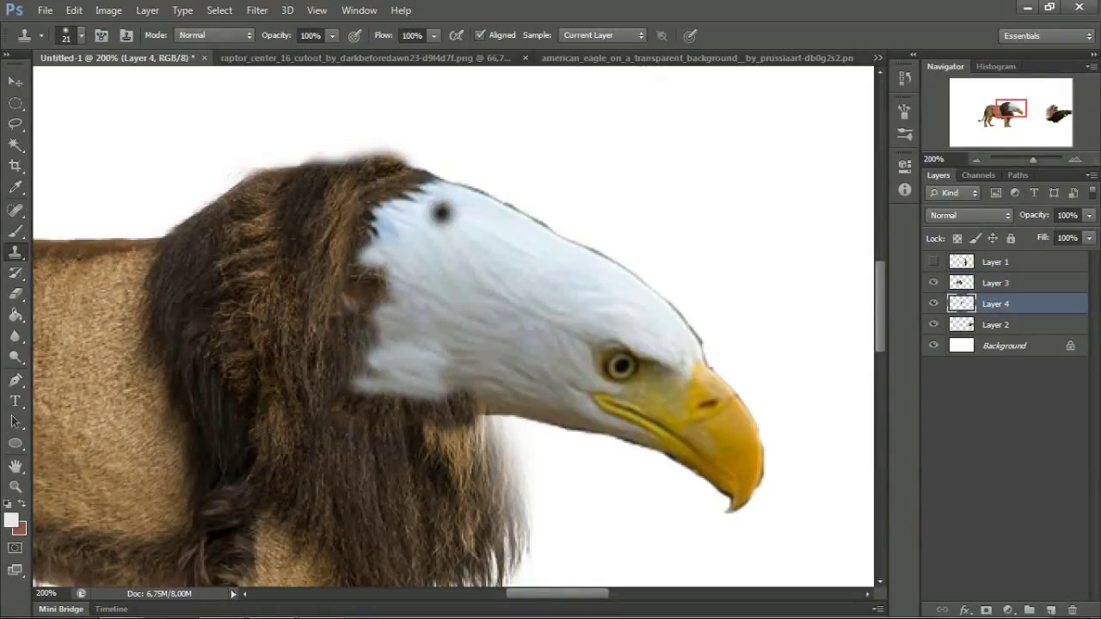
drag(357, 232, 362, 325)
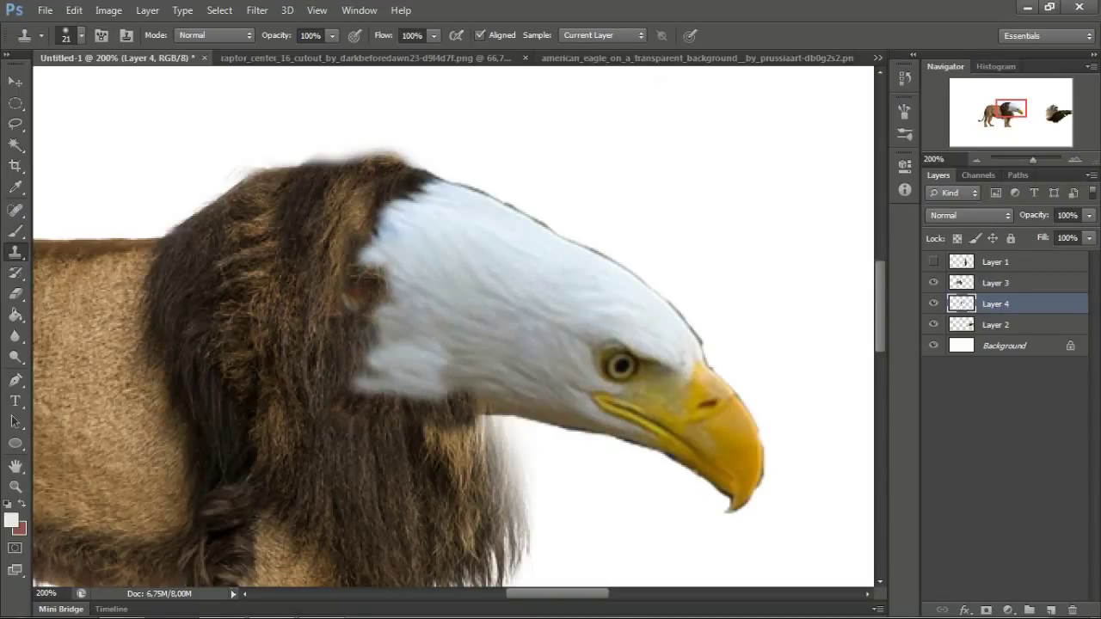
key(ctrl+minus)
key(ctrl+minus)
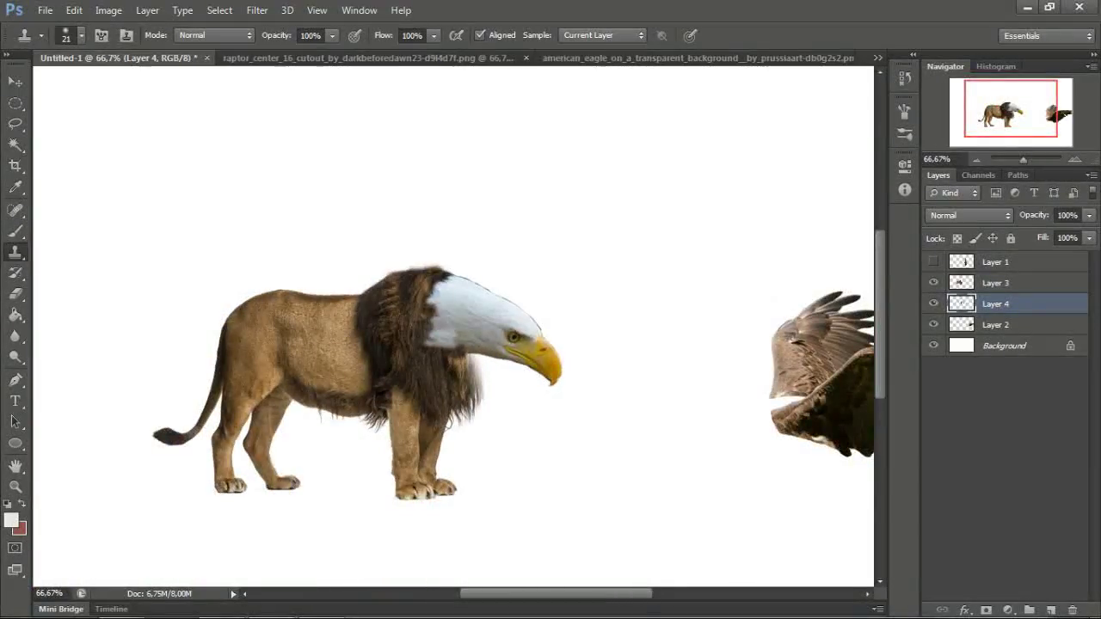
Step: Lasso part of the mane on Layer 3, then drop the selection
key(ctrl+plus)
key(l)
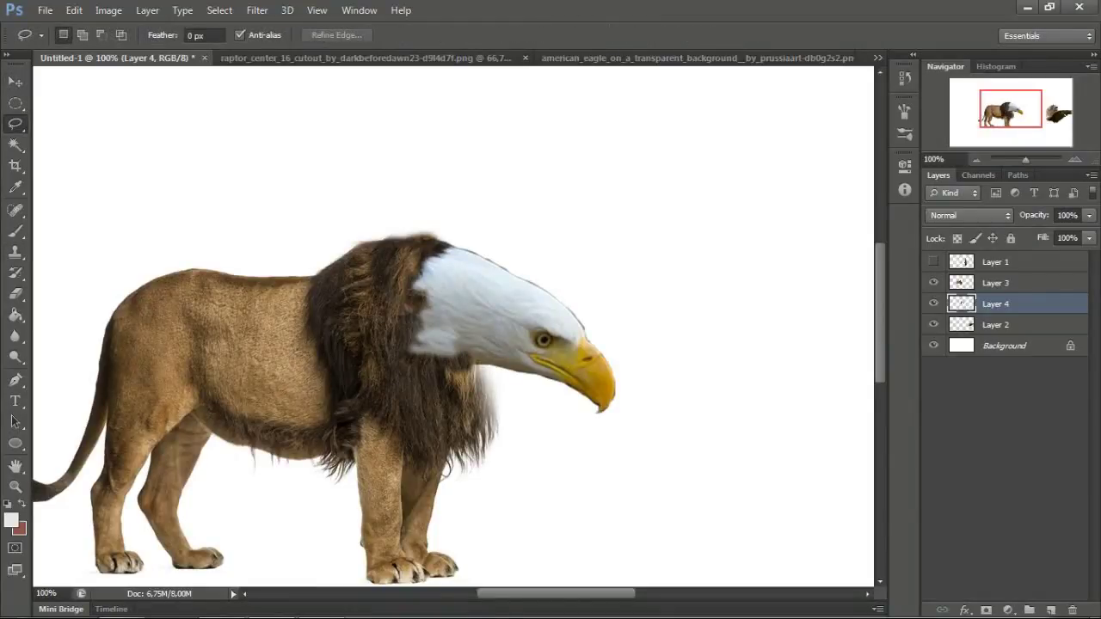
key(alt+bracketright)
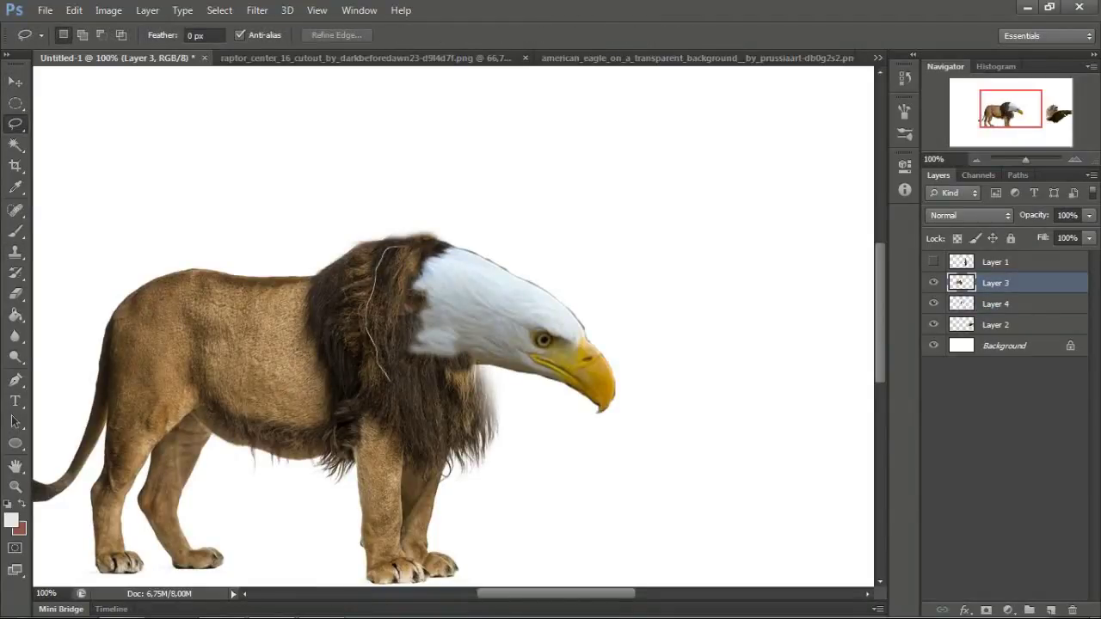
drag(392, 382, 398, 247)
key(ctrl+d)
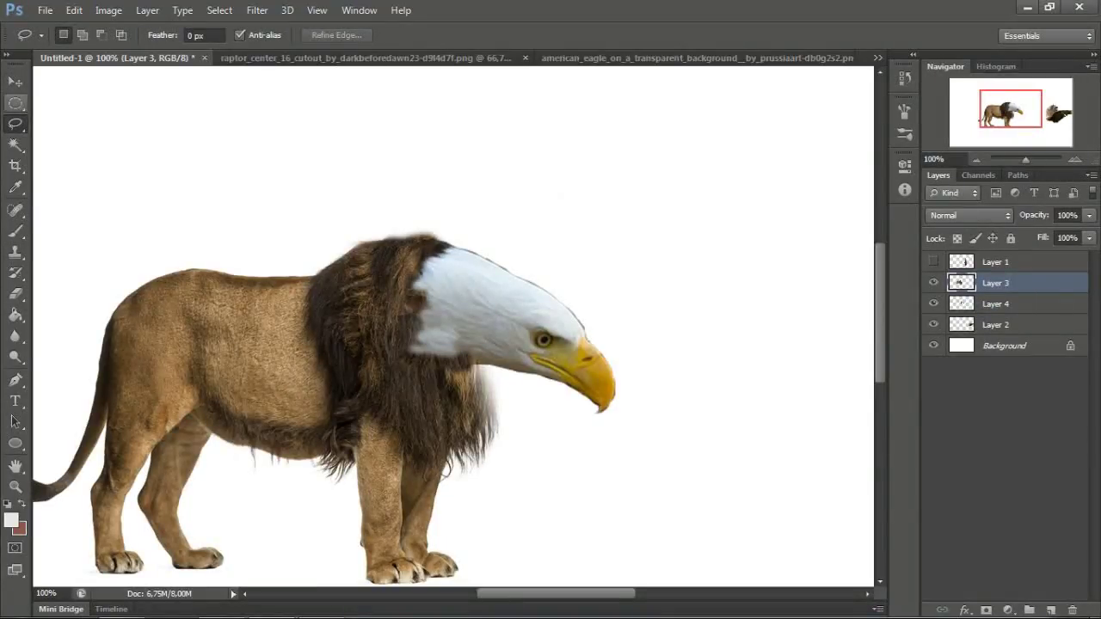
Step: Choose the 87 hair brush preset for the Brush tool
click(15, 231)
click(81, 35)
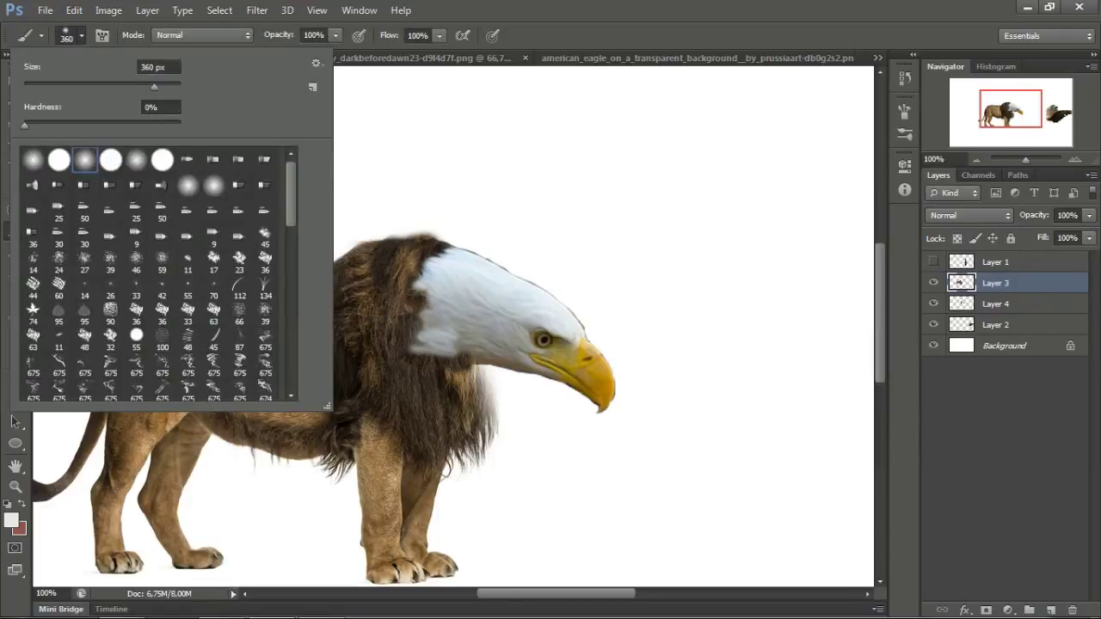
scroll(155, 267, down, 5)
scroll(155, 266, down, 5)
scroll(160, 277, down, 3)
scroll(160, 277, down, 3)
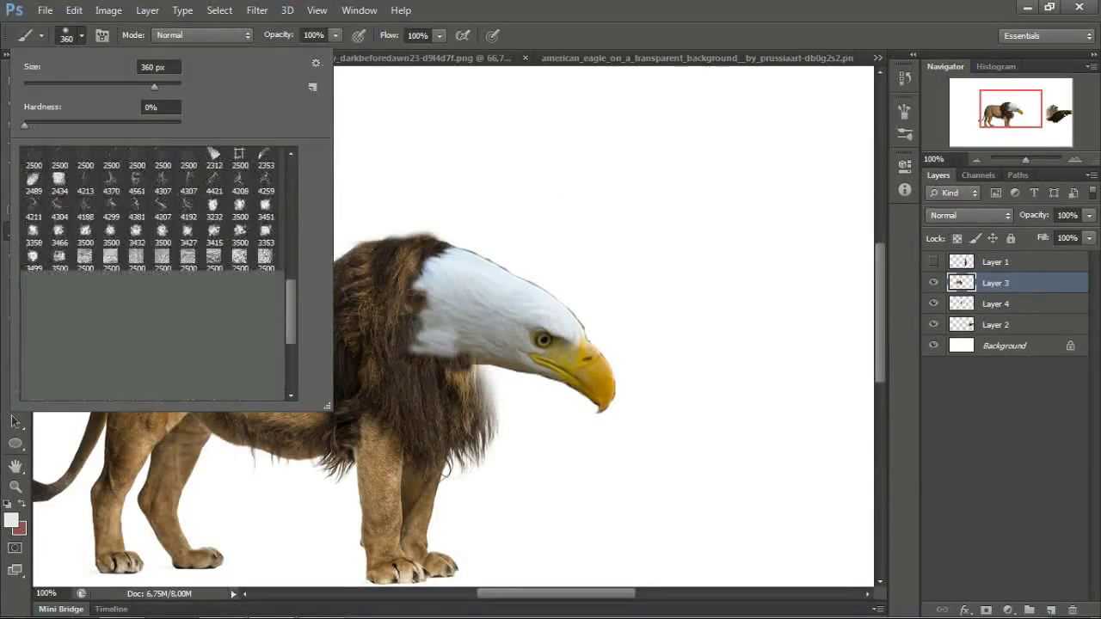
scroll(160, 277, down, 2)
scroll(160, 282, down, 1)
scroll(160, 275, up, 2)
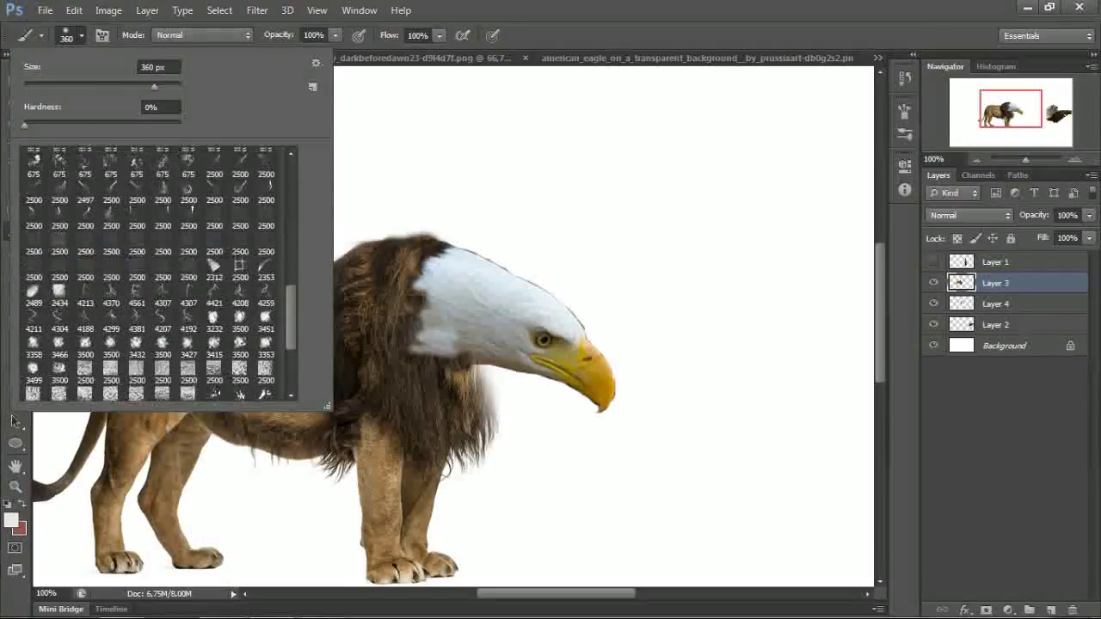
scroll(159, 275, up, 3)
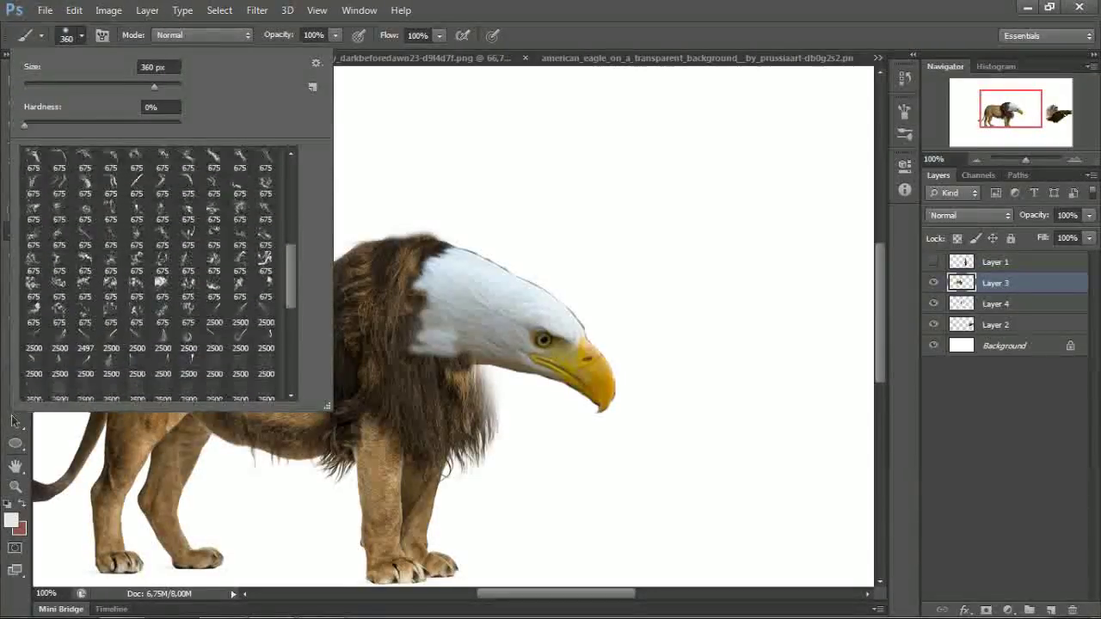
scroll(159, 275, up, 3)
scroll(159, 276, up, 3)
scroll(159, 275, up, 2)
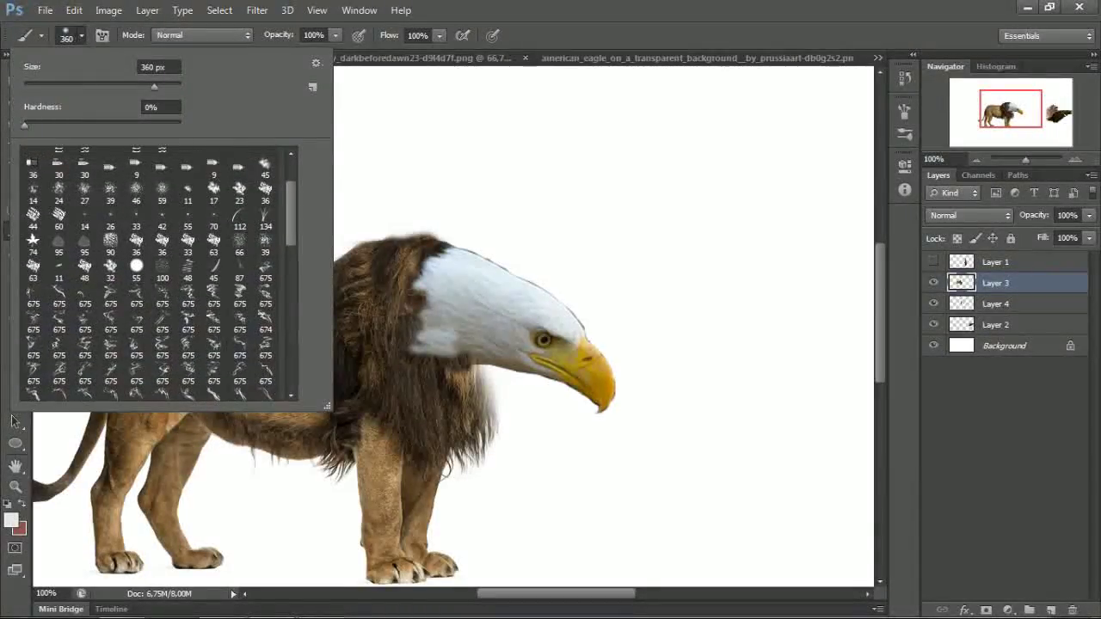
scroll(159, 275, down, 3)
scroll(159, 275, down, 3)
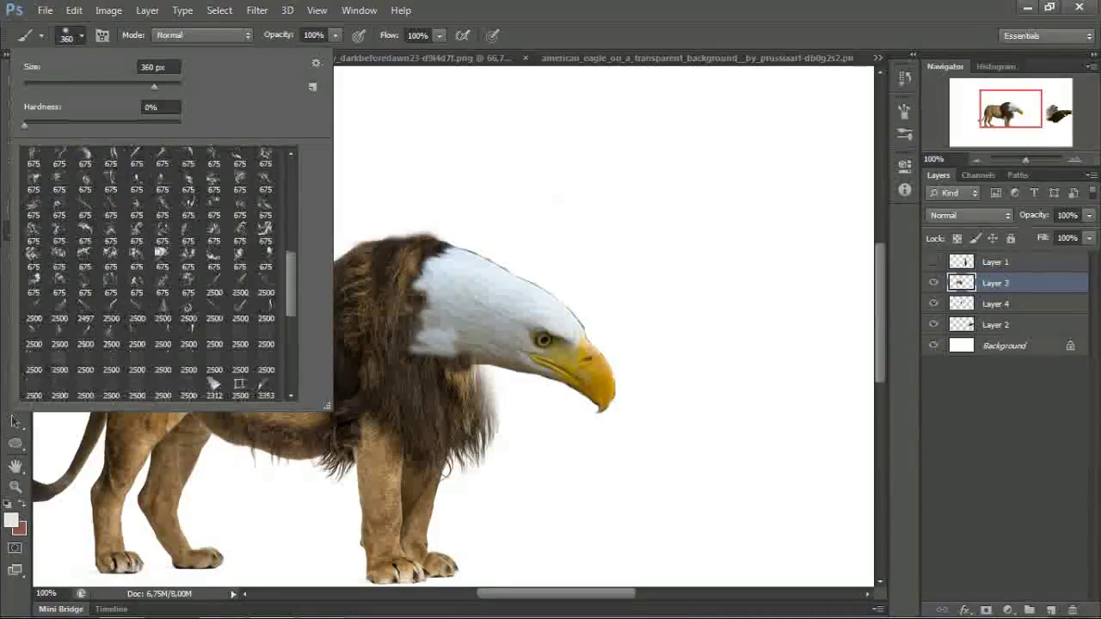
scroll(159, 276, down, 2)
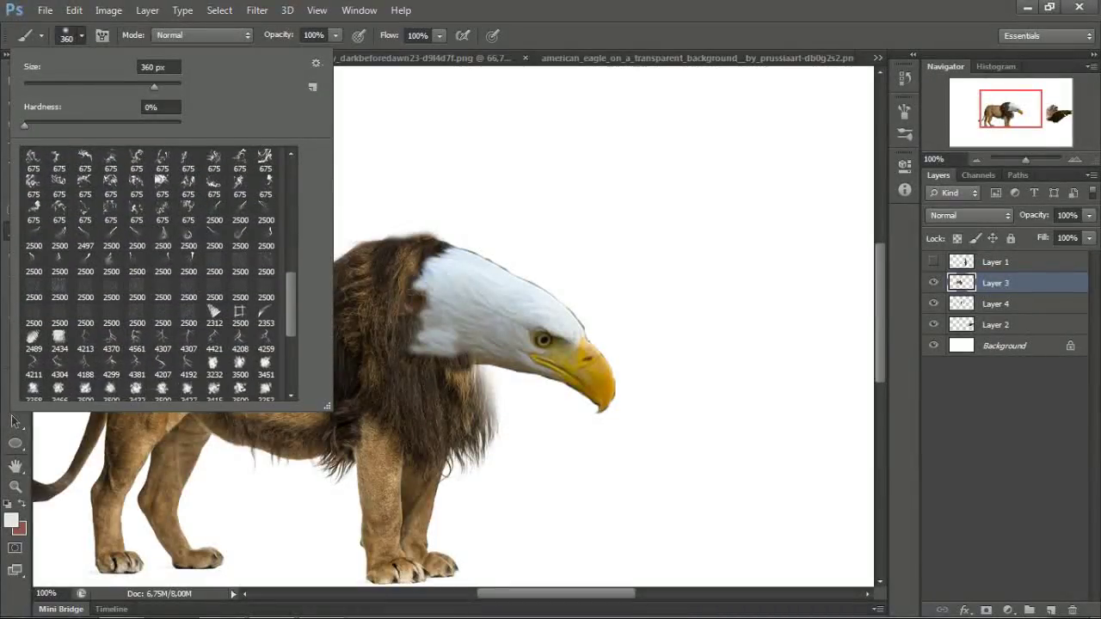
scroll(159, 275, down, 2)
scroll(159, 275, down, 3)
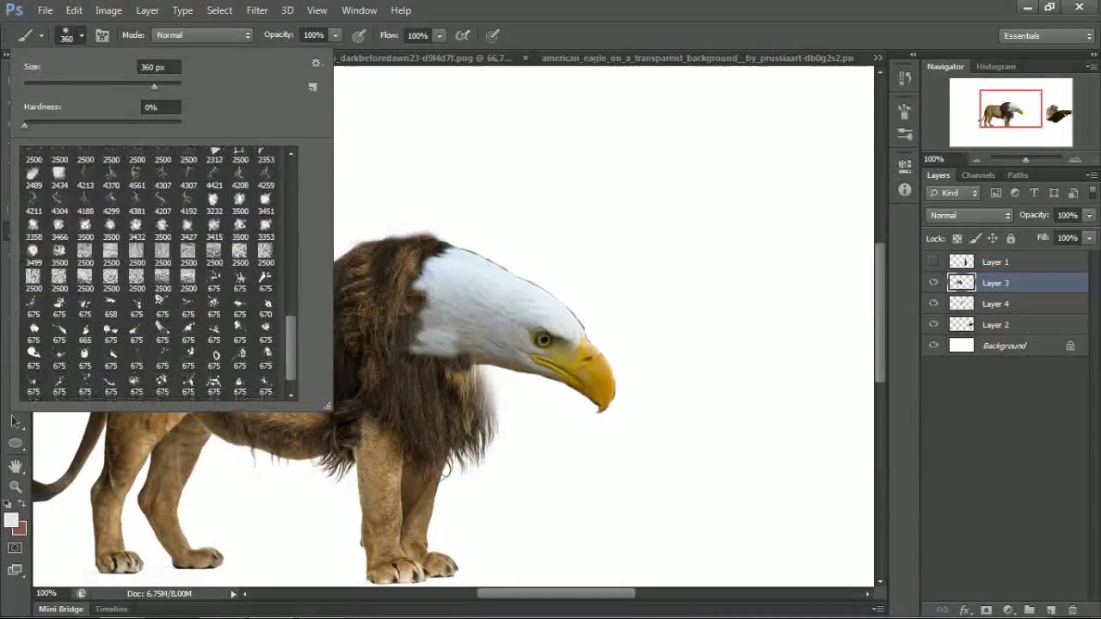
scroll(159, 275, up, 3)
scroll(159, 275, up, 3)
scroll(159, 275, up, 3)
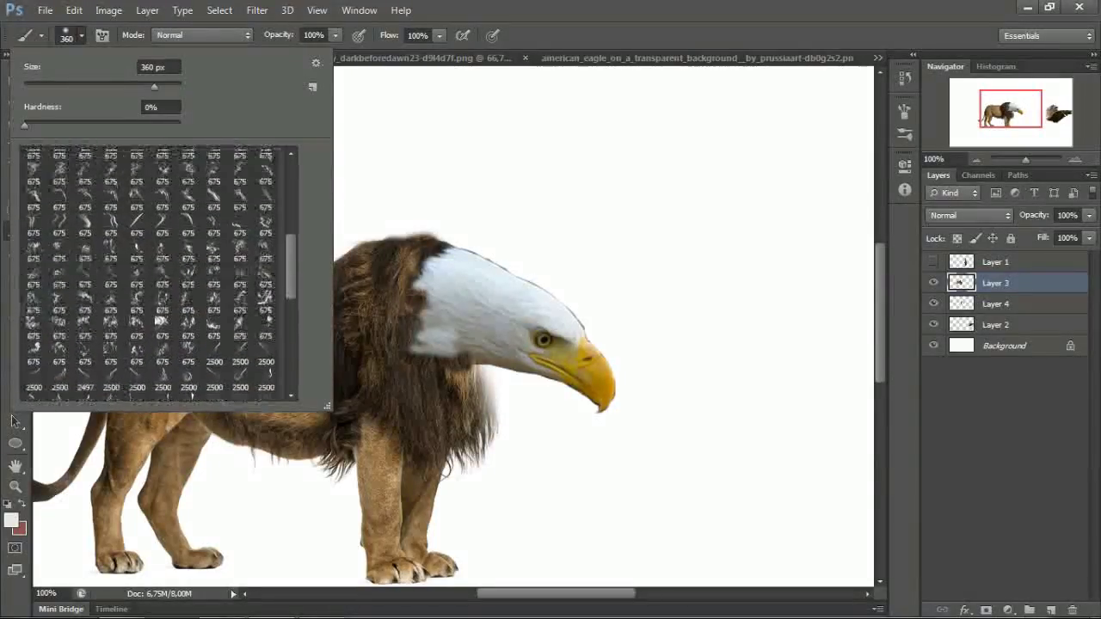
scroll(159, 275, up, 3)
scroll(159, 275, up, 3)
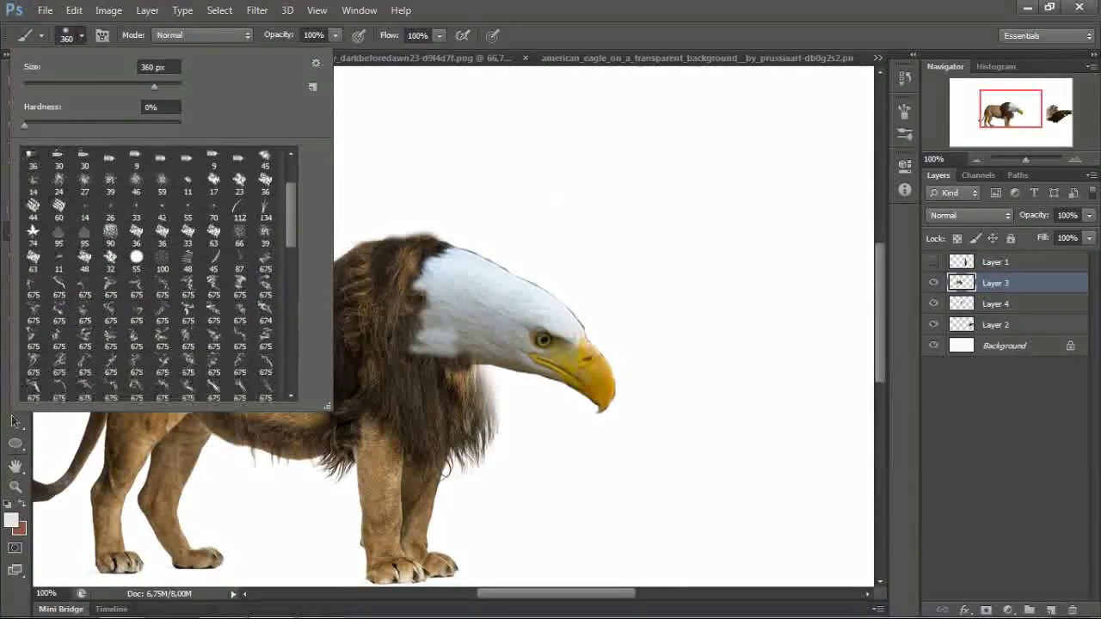
double_click(239, 258)
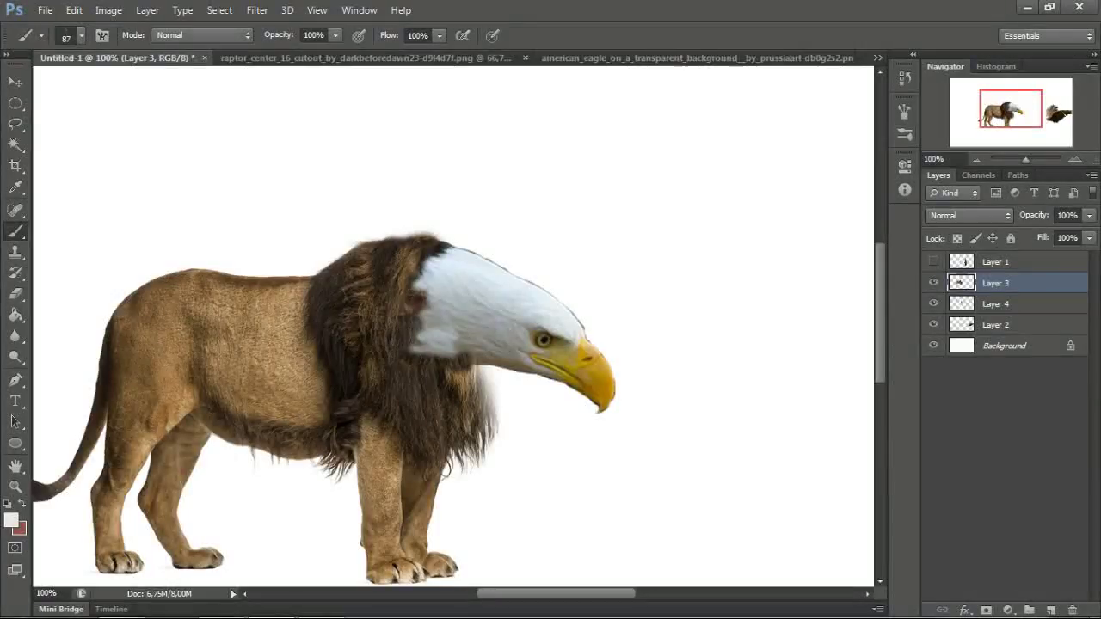
Step: Set the hair brush size to 3376 px and undo the stray test stroke
click(81, 35)
drag(90, 87, 148, 87)
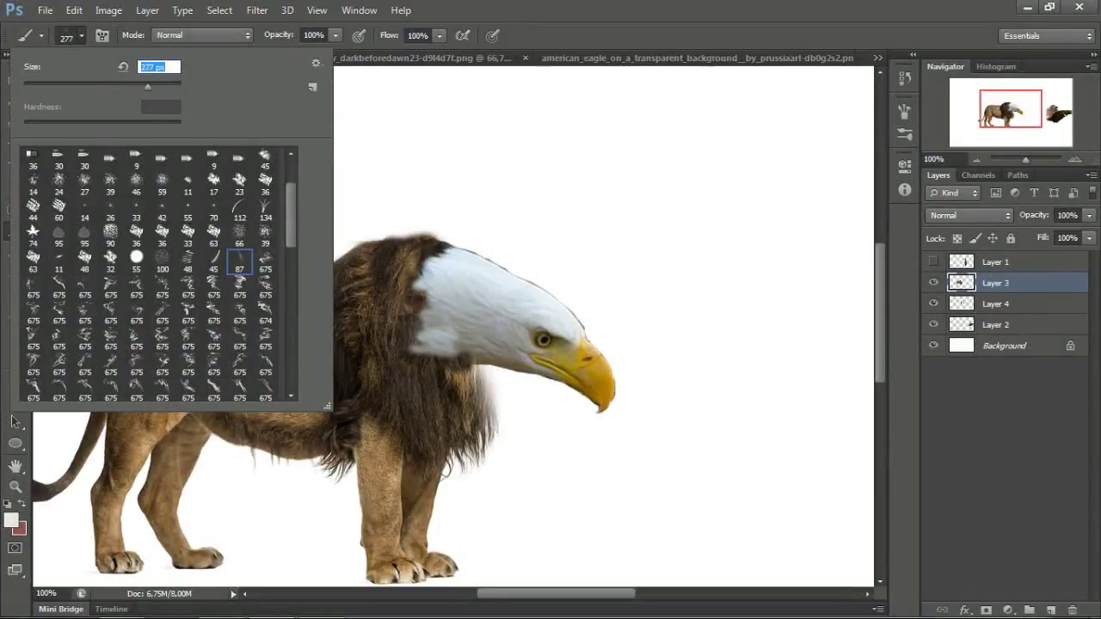
text(3376)
key(Return)
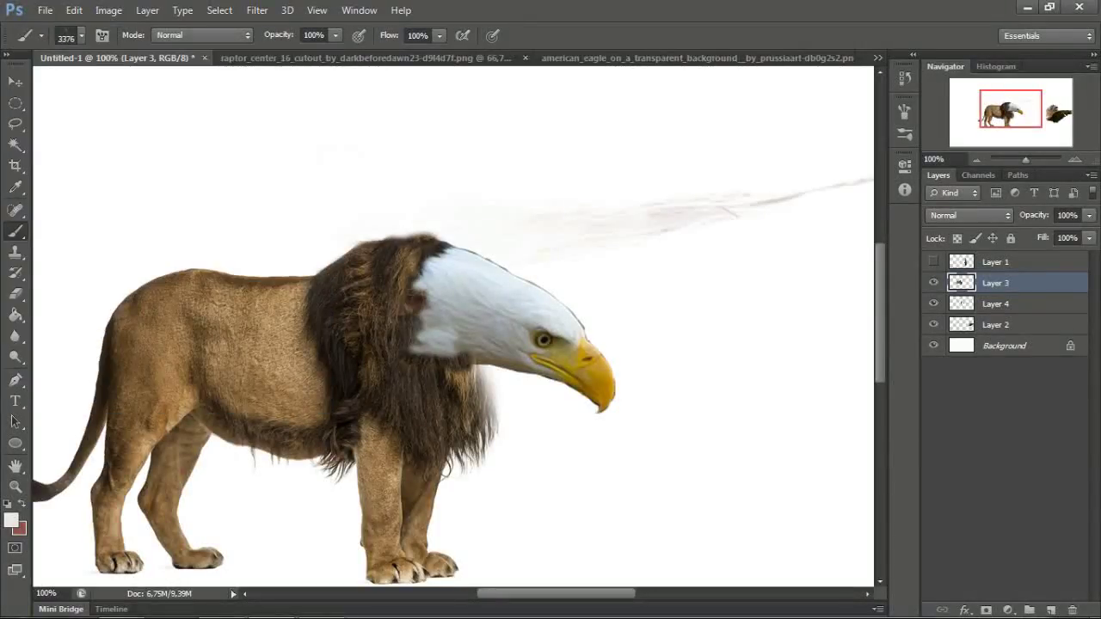
key(ctrl+z)
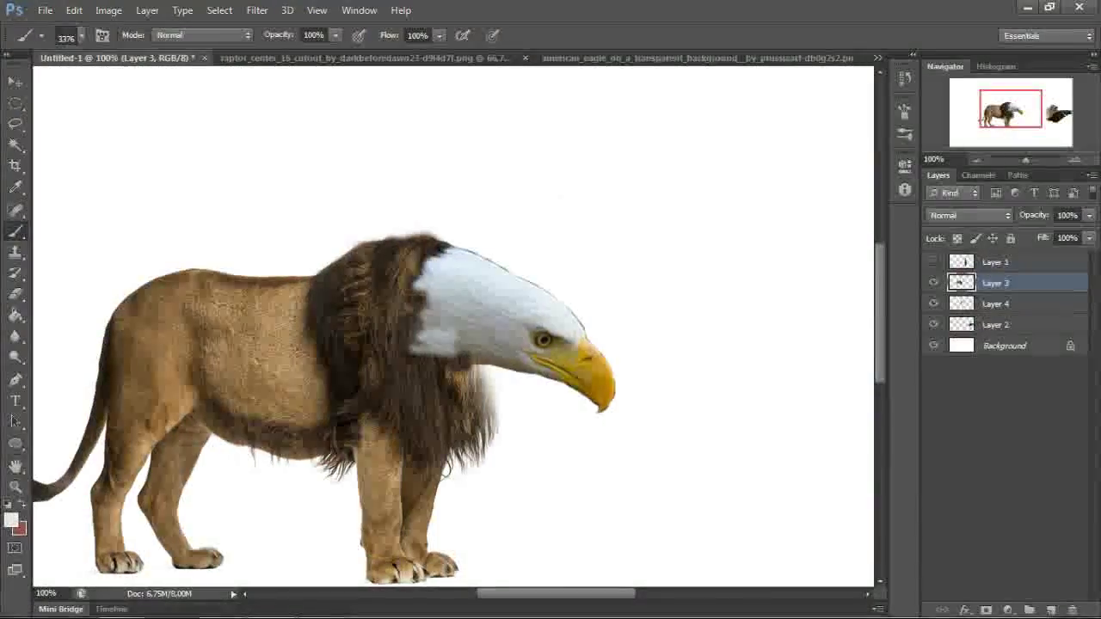
click(80, 35)
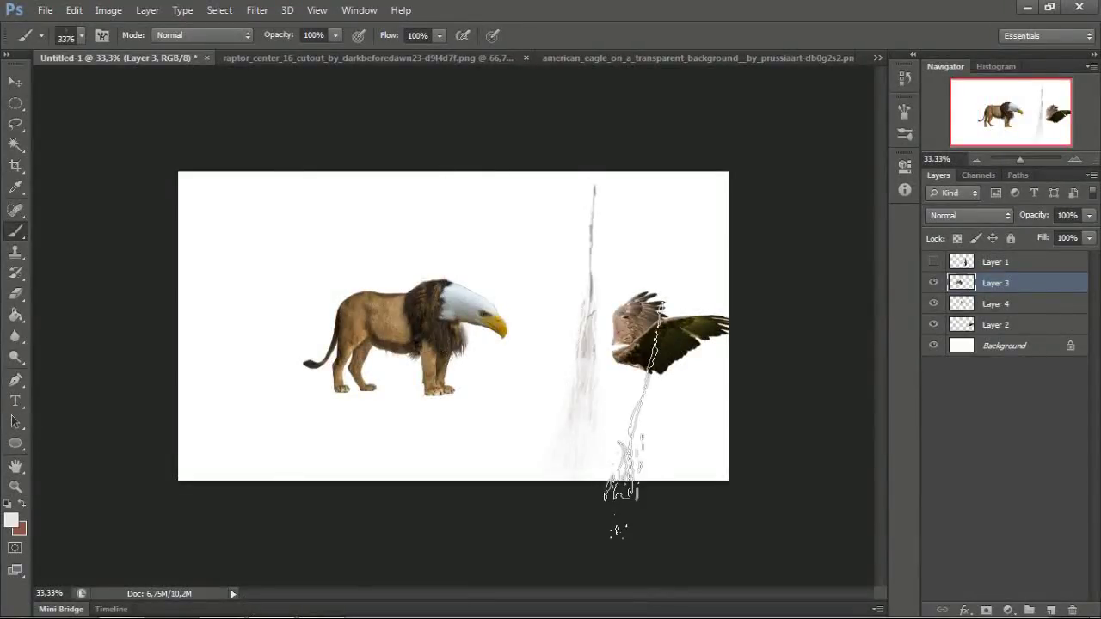
Step: Zoom in and set the brush size to 401 px
key(ctrl+plus)
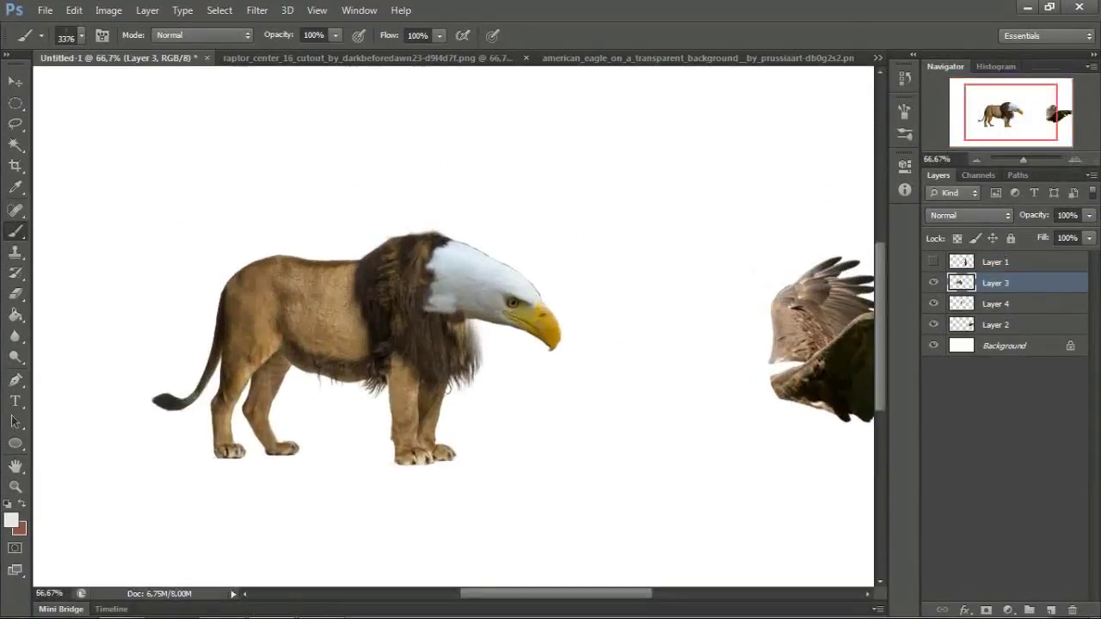
click(81, 35)
double_click(160, 66)
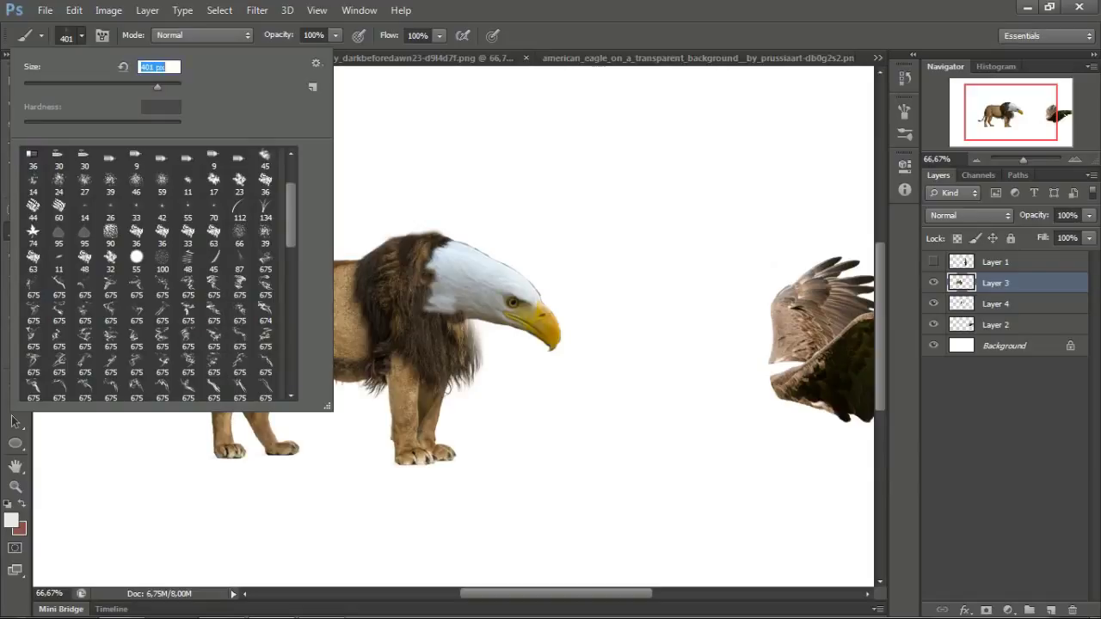
text(401)
key(Return)
Step: On Layer 4, sample dark brown from the mane and paint strokes along the head's left edge
key(alt+bracketleft)
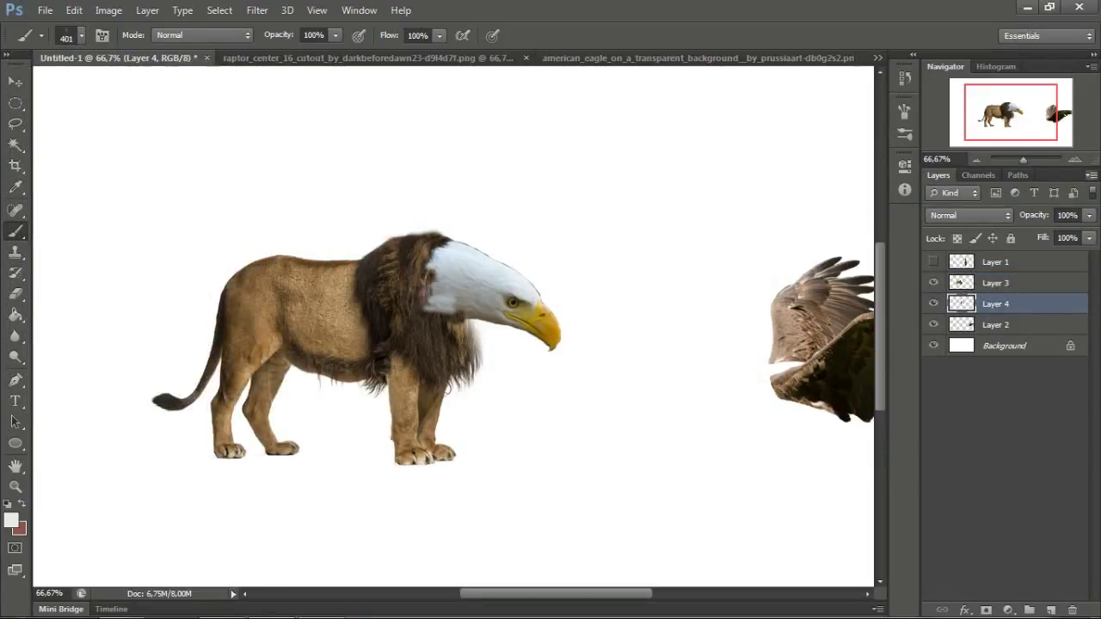
key(ctrl+plus)
key(ctrl+plus)
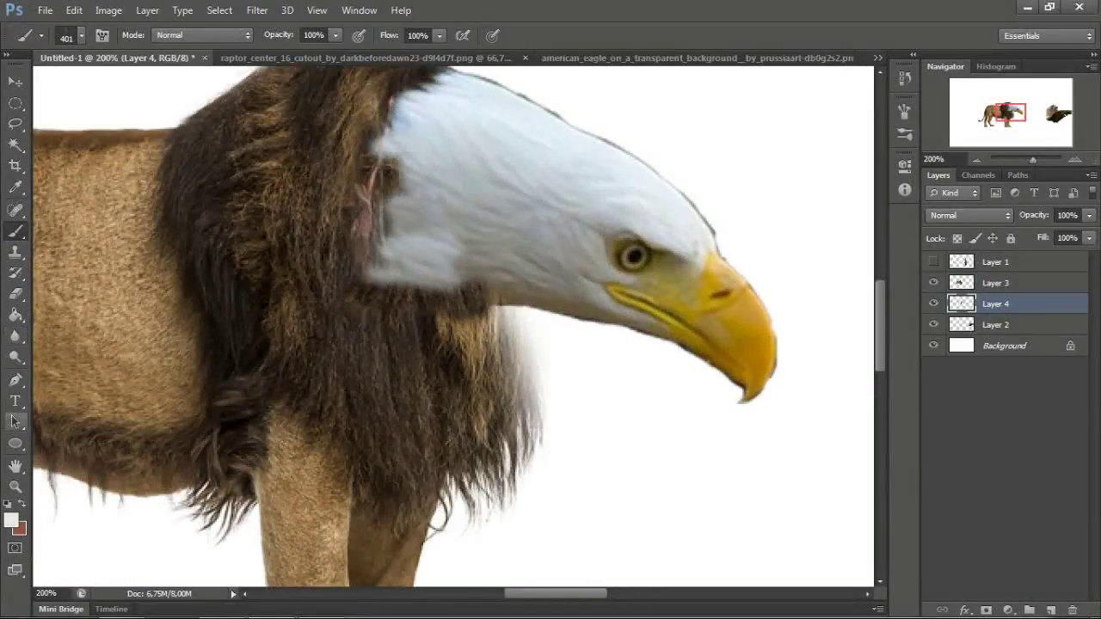
click(11, 520)
click(258, 301)
click(931, 184)
mouse_move(367, 273)
mouse_down()
mouse_move(378, 215)
mouse_move(426, 135)
mouse_up()
drag(387, 262, 475, 99)
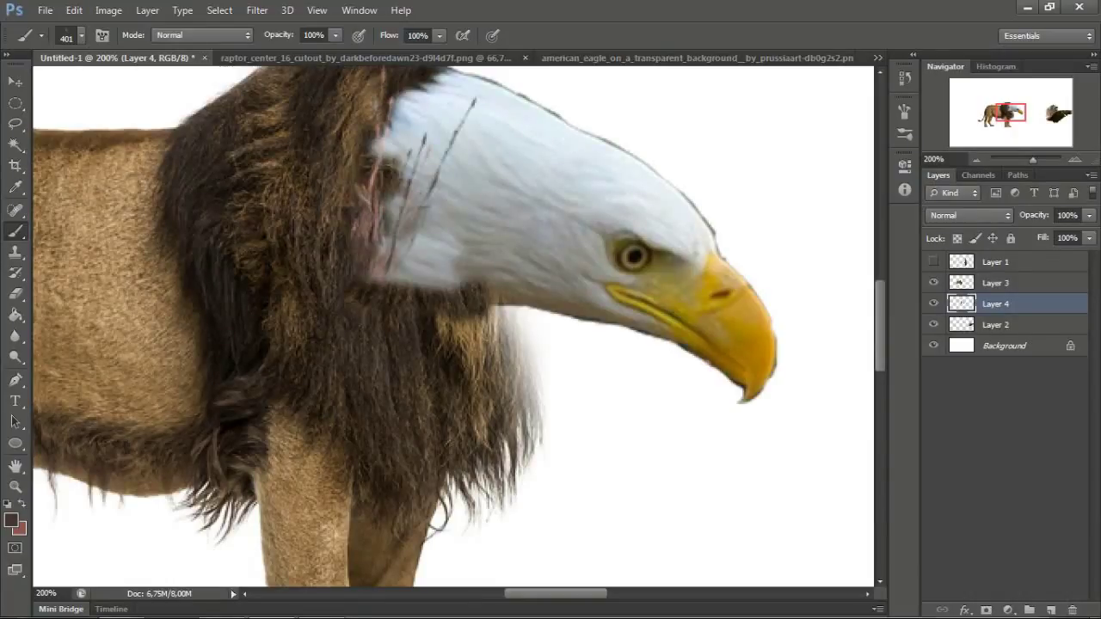
key(ctrl+alt+z)
key(ctrl+alt+z)
Step: Switch to the 87 hair brush and paint dark fur over the pinkish neck patch
click(81, 35)
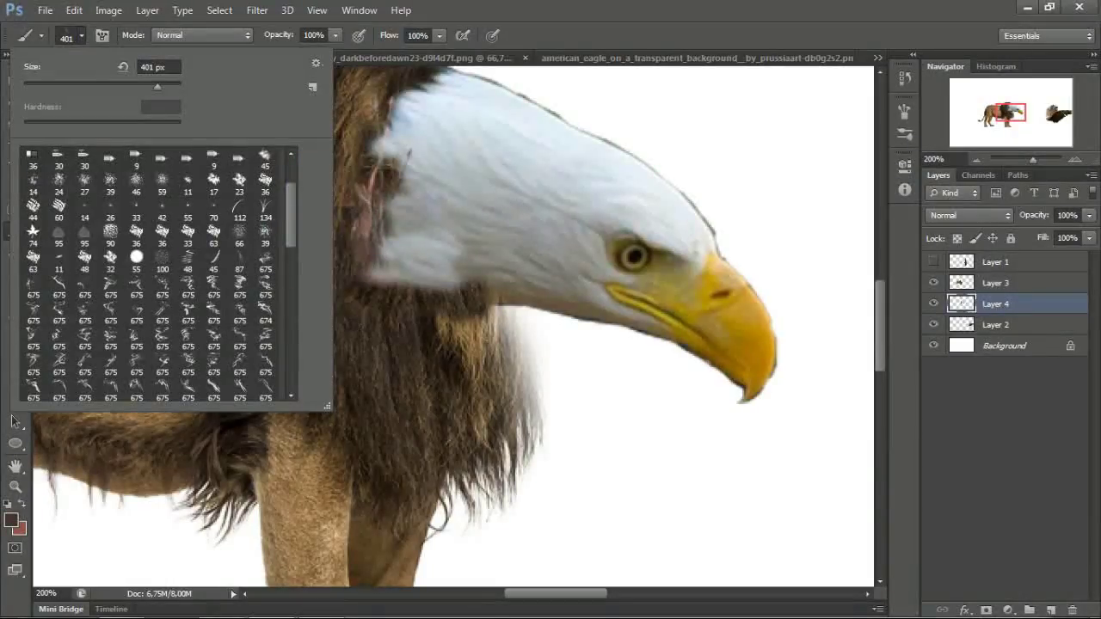
scroll(159, 275, up, 1)
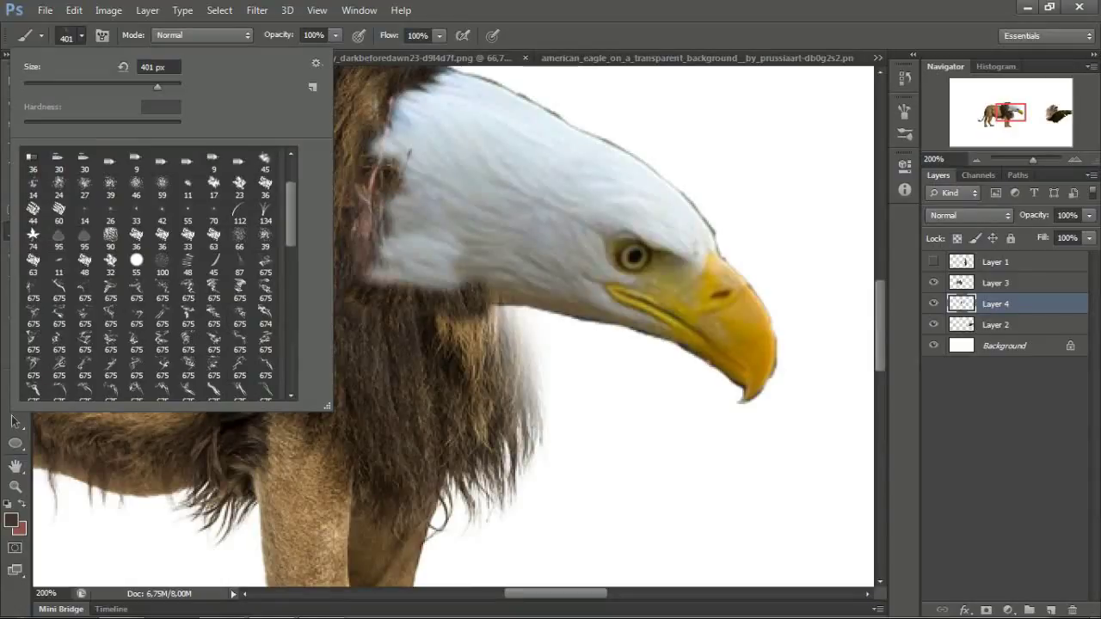
click(239, 267)
key(Return)
drag(430, 249, 404, 280)
mouse_move(464, 245)
mouse_down()
mouse_move(387, 284)
mouse_move(365, 215)
mouse_move(400, 168)
mouse_up()
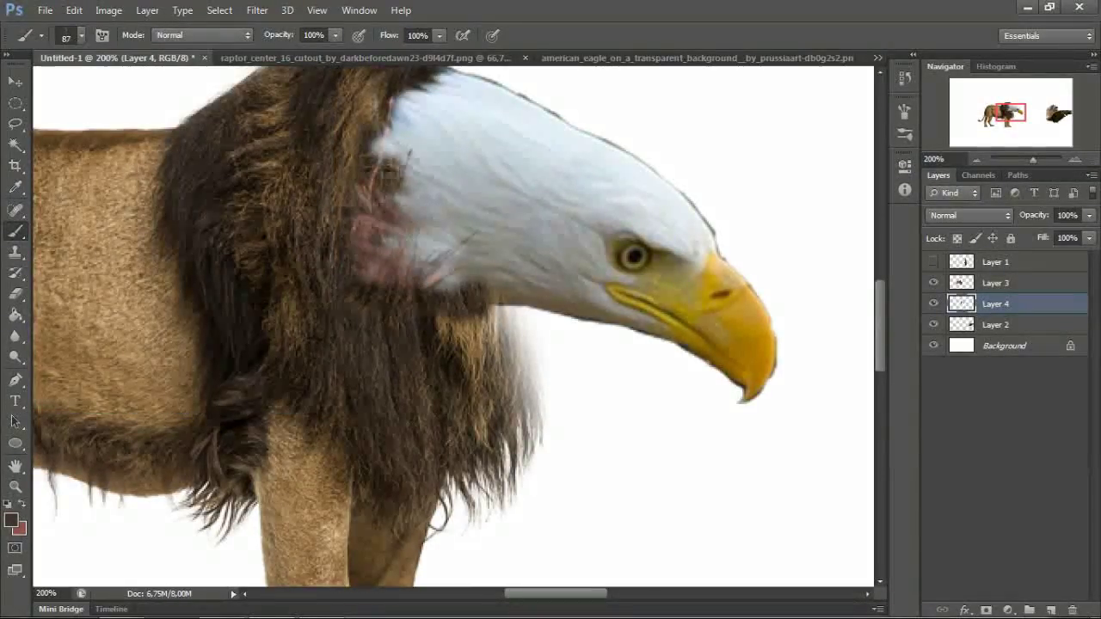
click(976, 159)
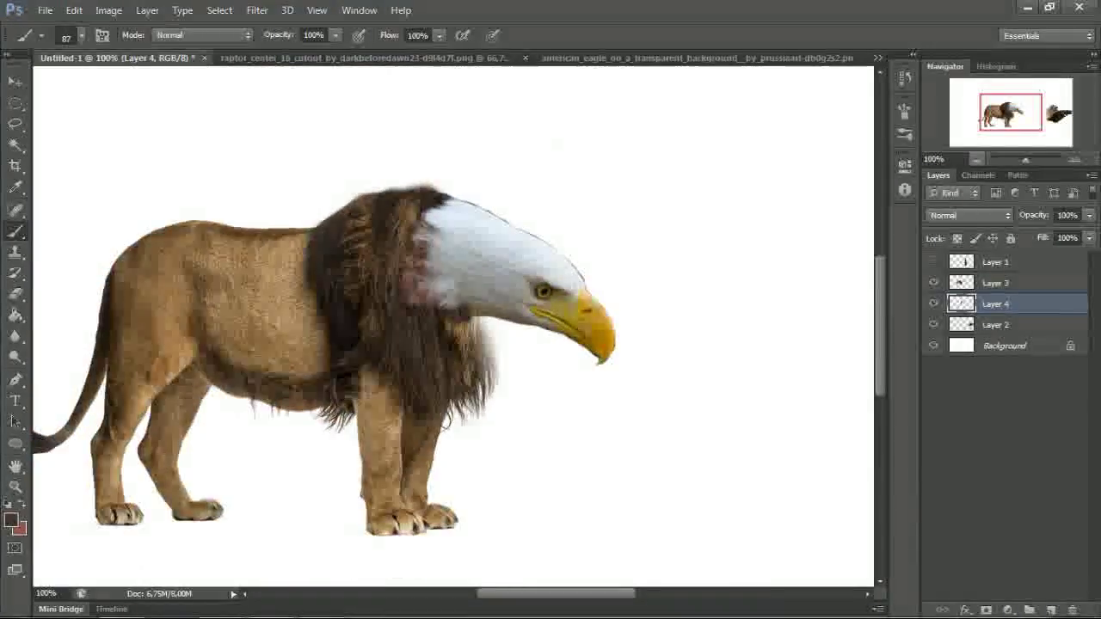
mouse_move(434, 224)
mouse_down()
mouse_move(440, 191)
mouse_move(430, 182)
mouse_move(311, 191)
mouse_up()
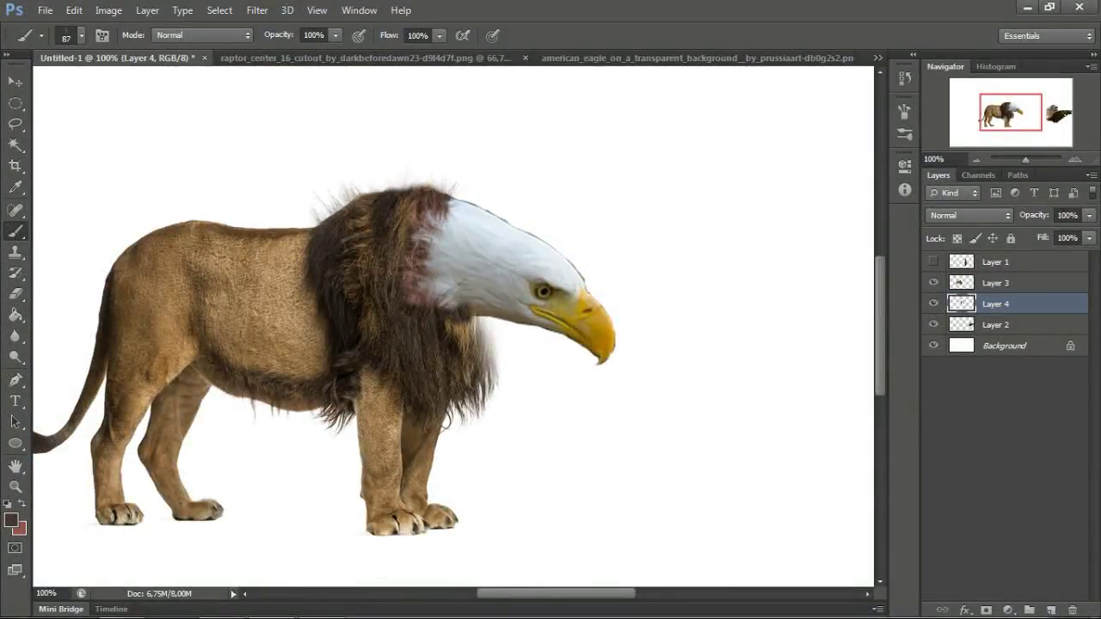
Step: On Layer 3, paint fur strokes into the upper mane behind the eagle head
key(alt+bracketright)
drag(383, 219, 355, 184)
mouse_move(348, 223)
mouse_down()
mouse_move(318, 207)
mouse_move(379, 258)
mouse_move(340, 217)
mouse_up()
drag(434, 233, 448, 316)
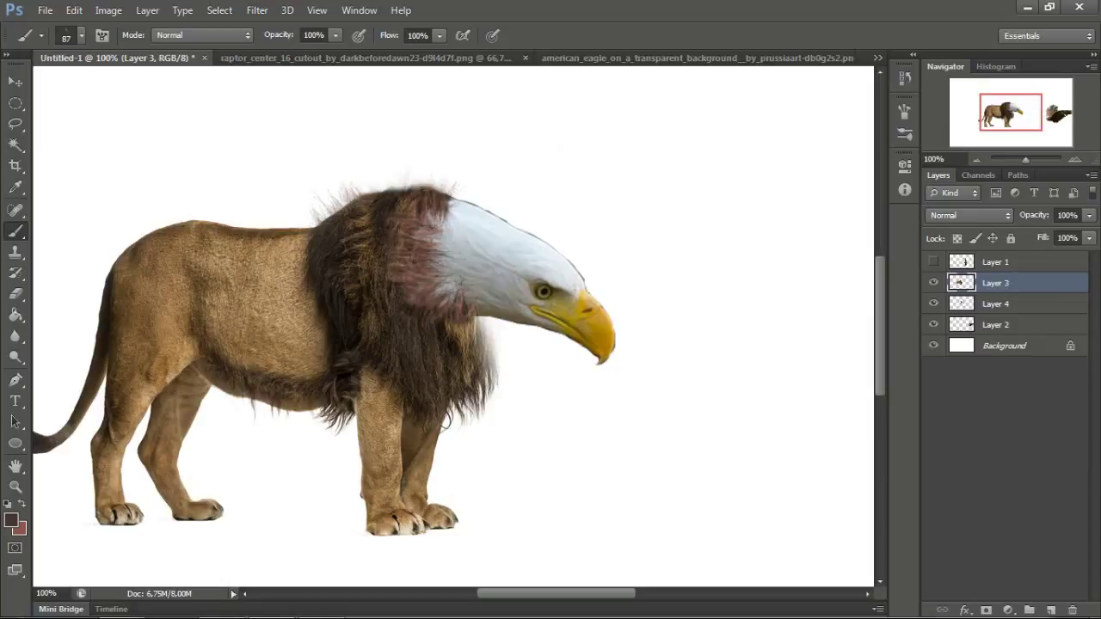
Step: Paint the mane behind the eagle head with black fur strokes
click(12, 520)
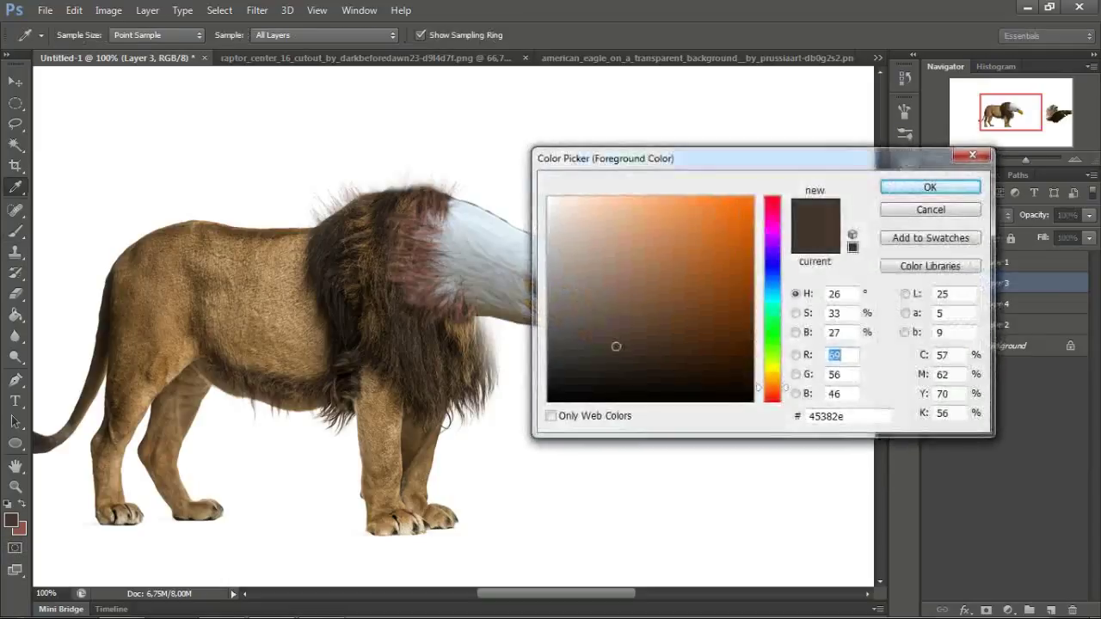
click(549, 400)
key(Return)
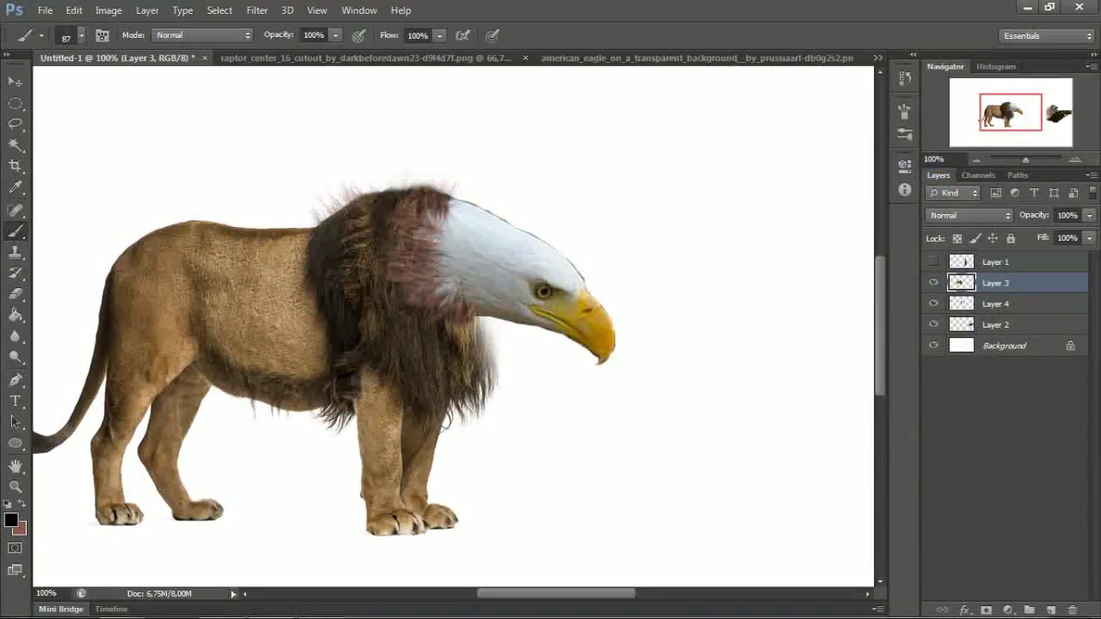
mouse_move(424, 256)
mouse_down()
mouse_move(432, 291)
mouse_move(404, 273)
mouse_move(406, 300)
mouse_move(462, 331)
mouse_up()
Step: Add light grey fur strands across the mane, replacing one undone stroke
click(11, 520)
click(552, 260)
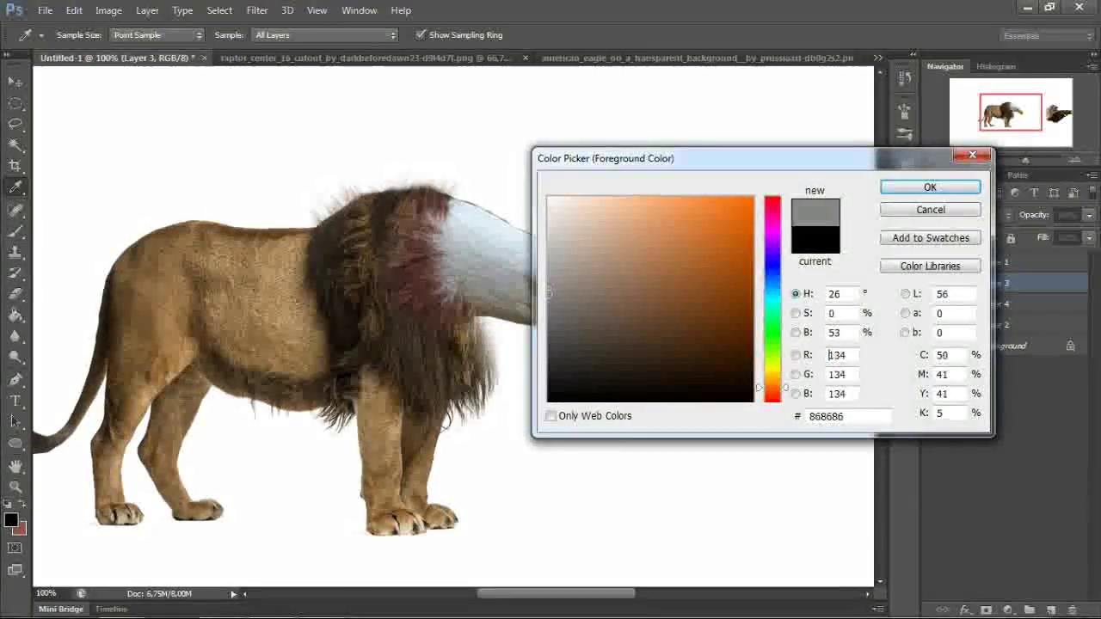
key(Return)
mouse_move(411, 236)
mouse_down()
mouse_move(441, 254)
mouse_move(455, 325)
mouse_move(389, 320)
mouse_up()
mouse_move(388, 269)
mouse_down()
mouse_move(394, 299)
mouse_move(461, 337)
mouse_up()
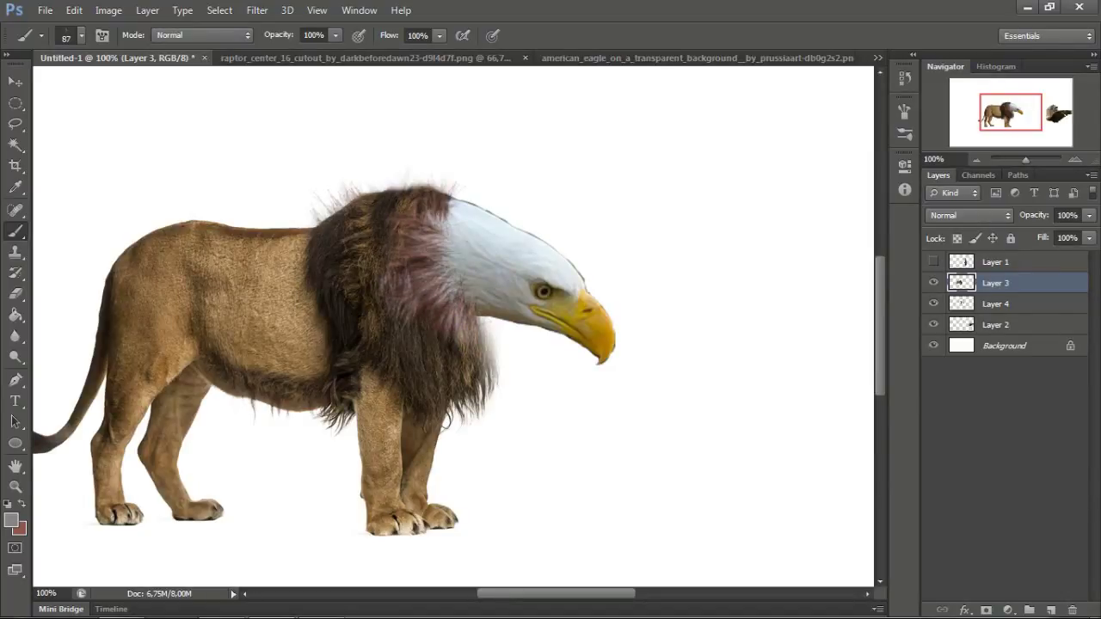
mouse_move(389, 203)
mouse_down()
mouse_move(330, 247)
mouse_move(371, 281)
mouse_move(404, 340)
mouse_move(455, 360)
mouse_up()
key(ctrl+z)
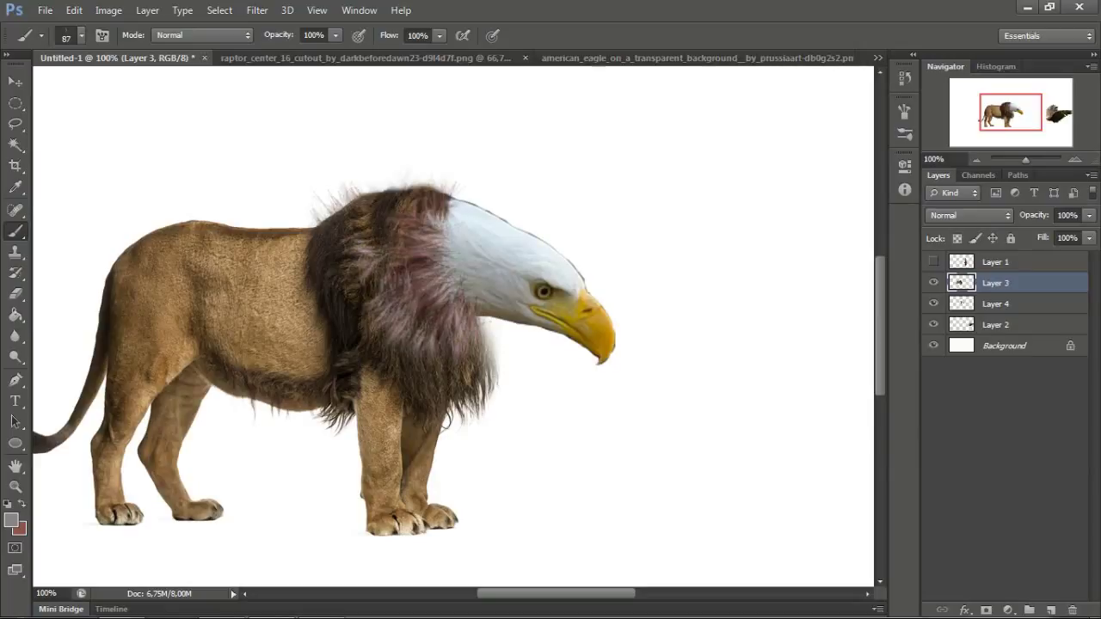
drag(398, 191, 378, 237)
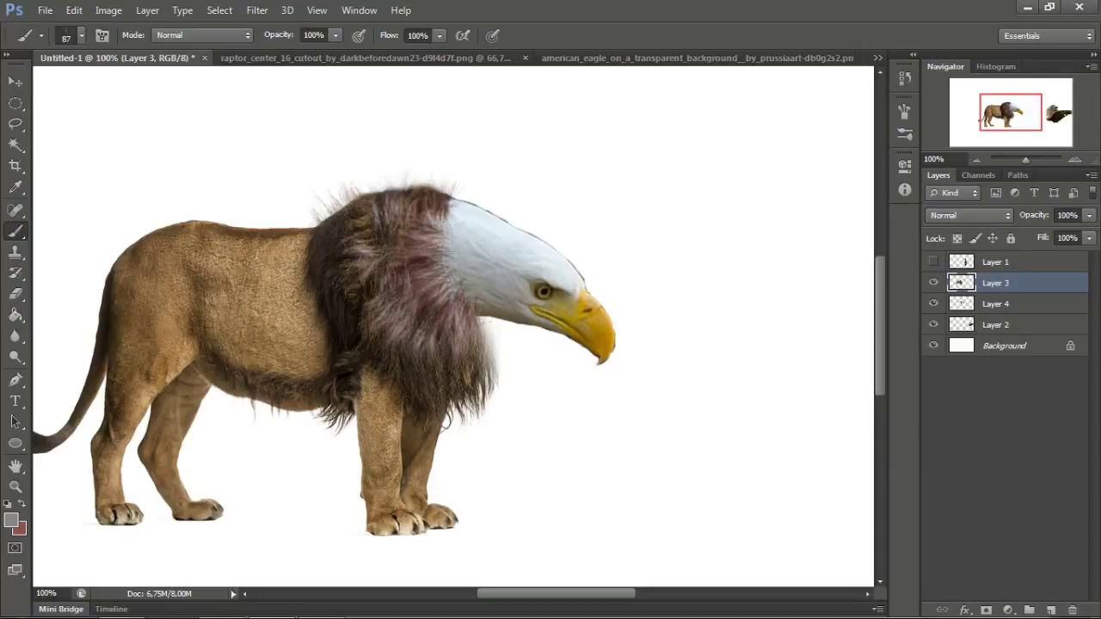
click(976, 160)
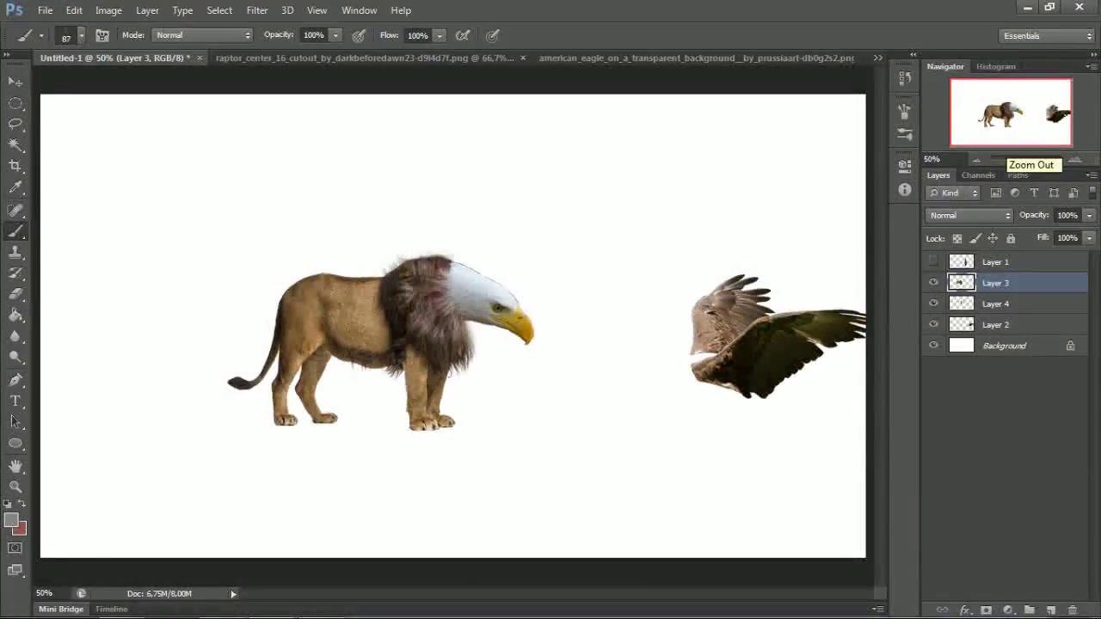
click(1075, 160)
Step: Make the eagle head layer, Layer 4, active with the Move tool
key(v)
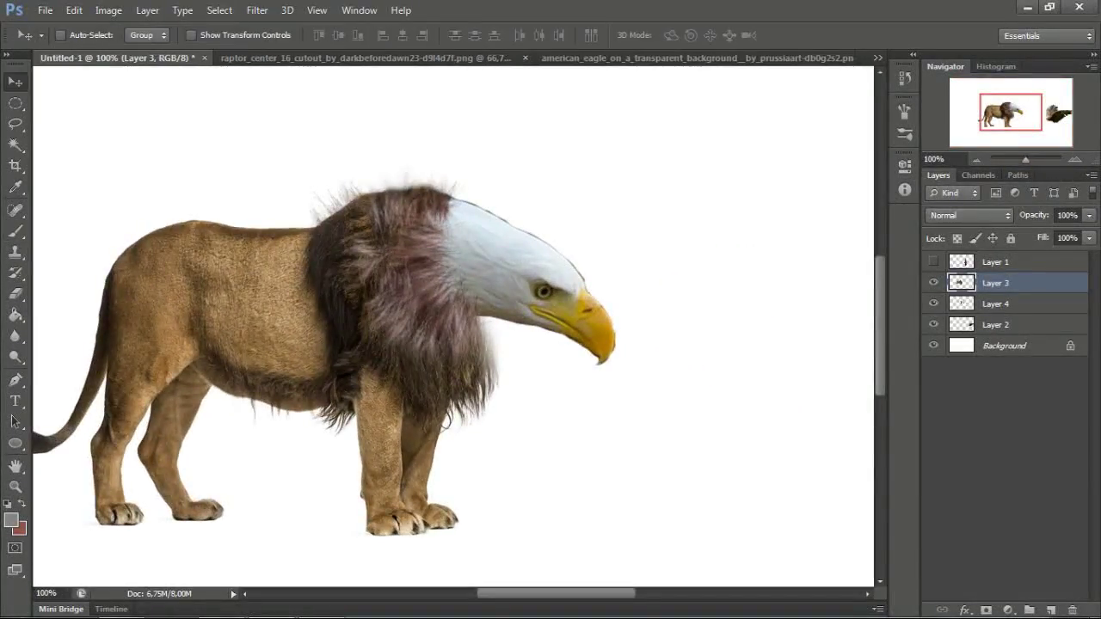
right_click(504, 274)
click(551, 297)
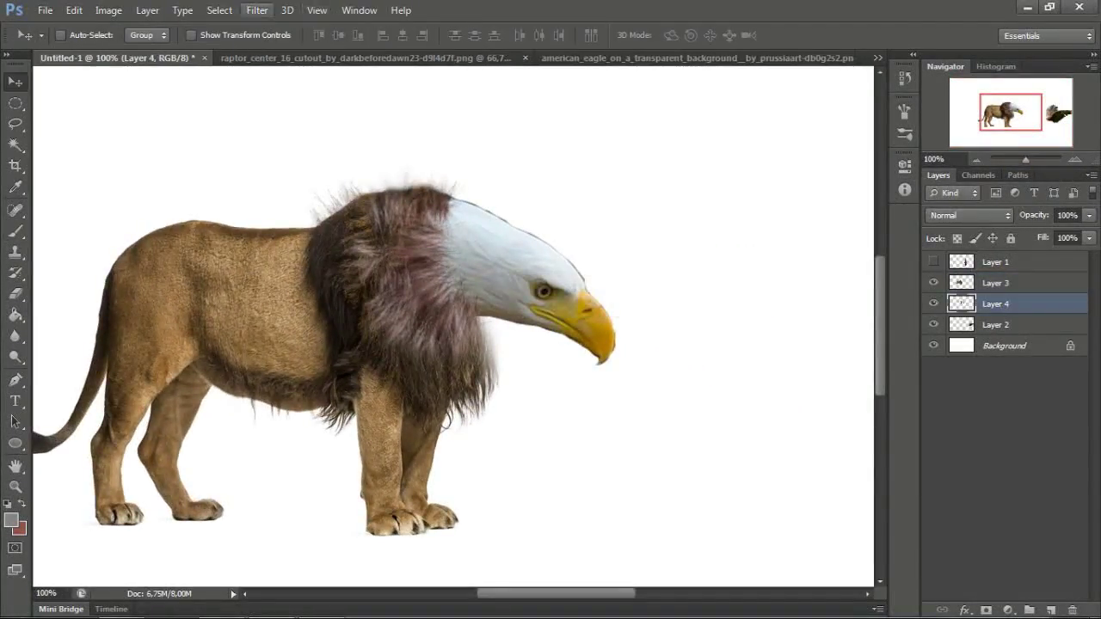
Step: Apply Film Grain from the Filter Gallery with Grain 0 and Intensity 0
click(256, 10)
mouse_move(344, 295)
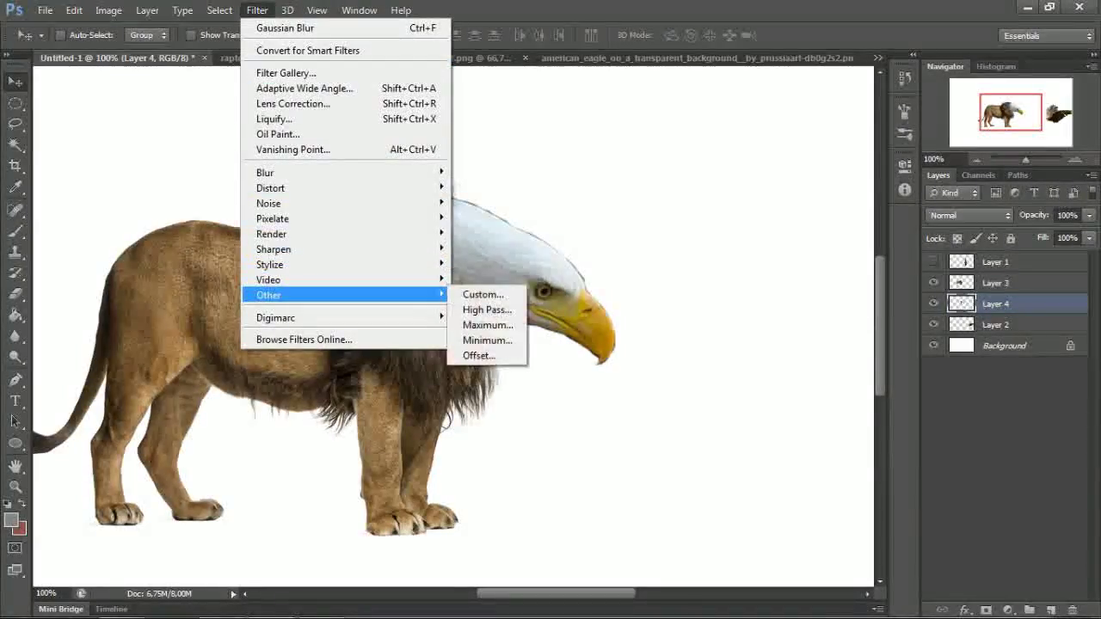
click(478, 296)
click(772, 156)
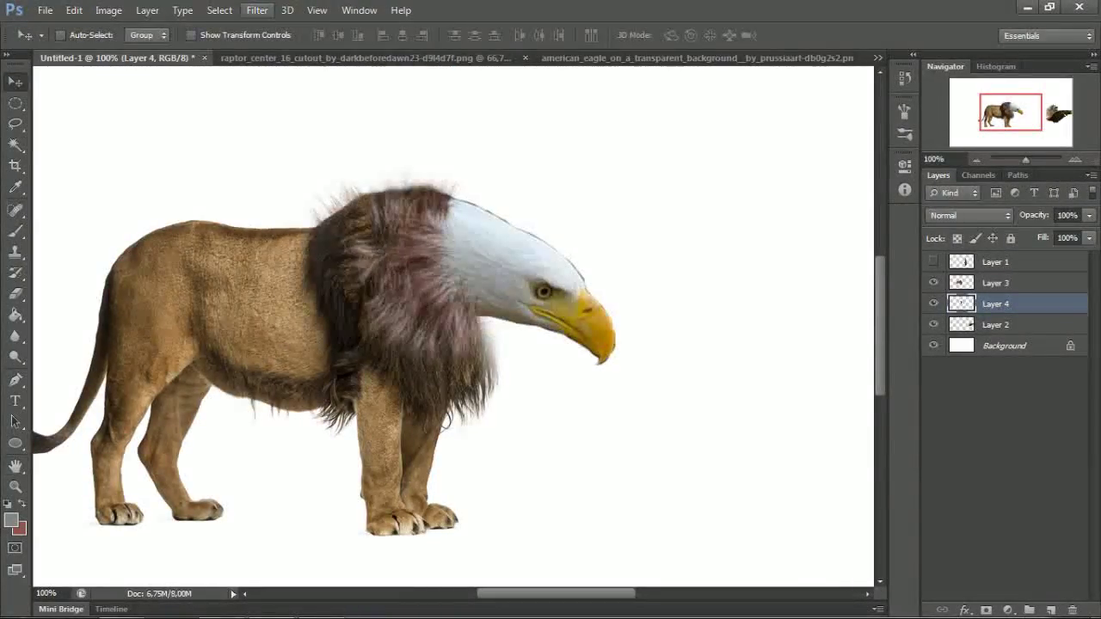
click(257, 11)
key(Escape)
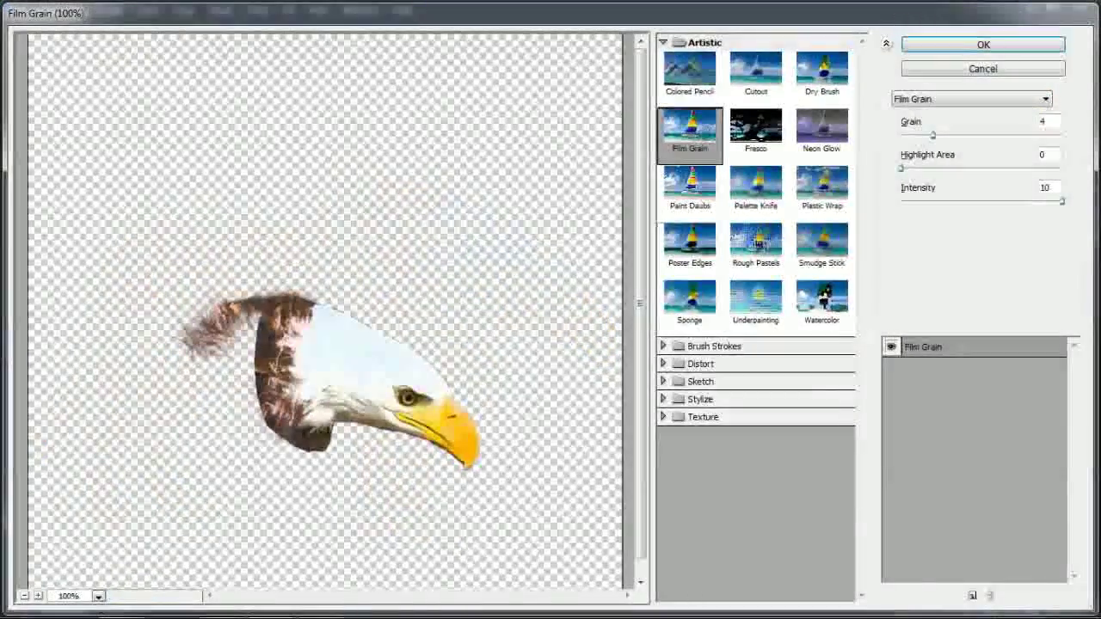
key(Down)
key(Down)
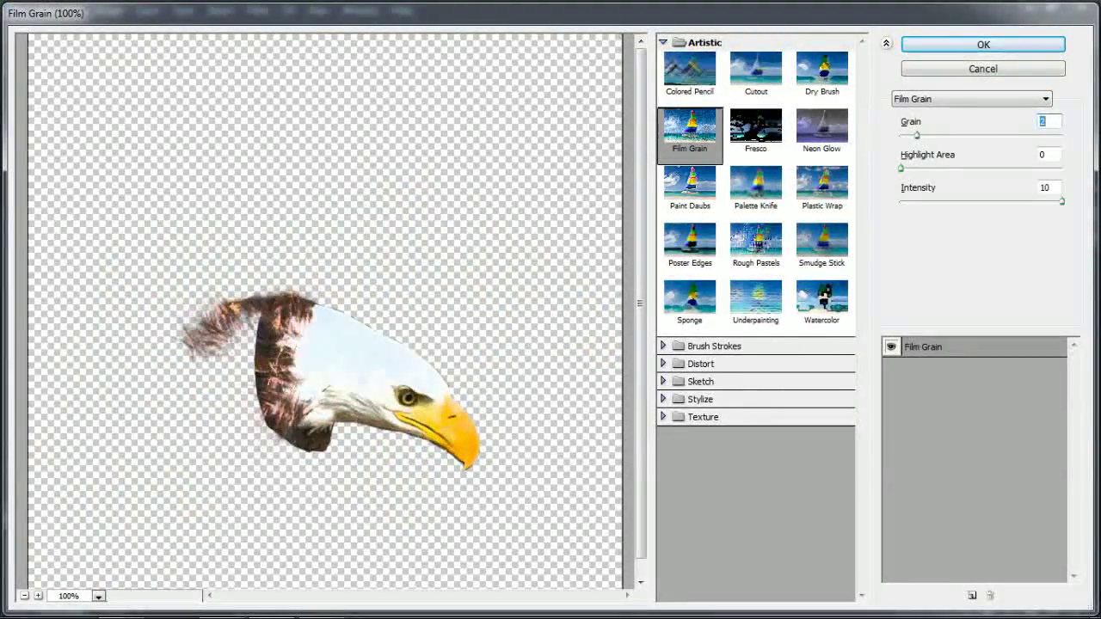
key(Tab)
key(Tab)
key(Down)
key(Down)
key(Down)
key(Down)
key(Down)
key(Down)
key(Down)
key(Down)
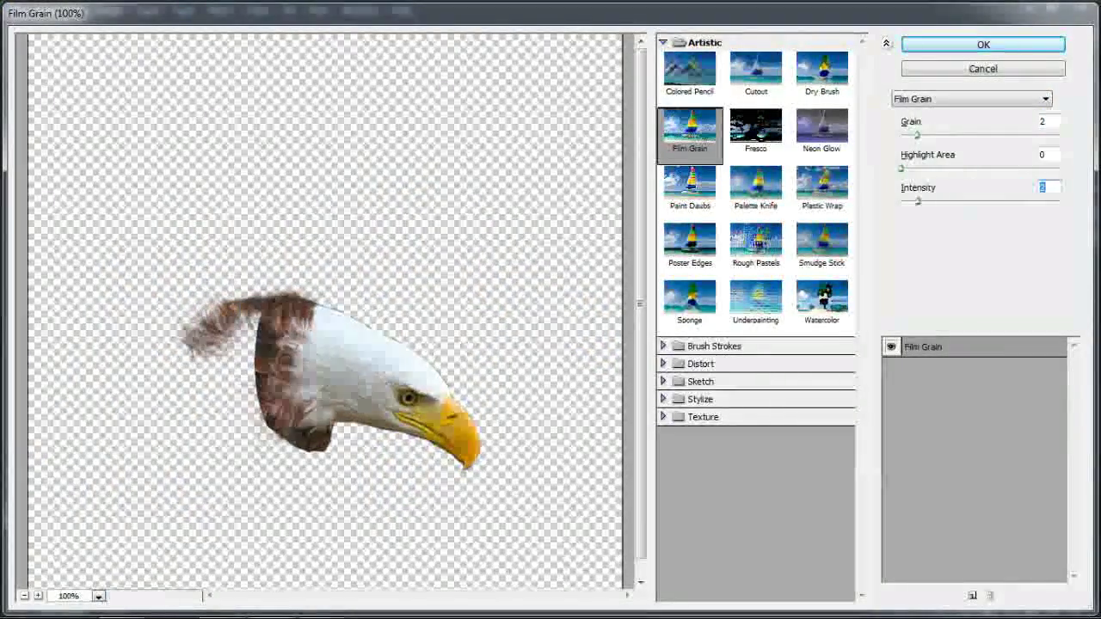
key(Down)
key(Down)
key(shift+Tab)
key(shift+Tab)
key(Down)
key(Down)
key(Tab)
key(Tab)
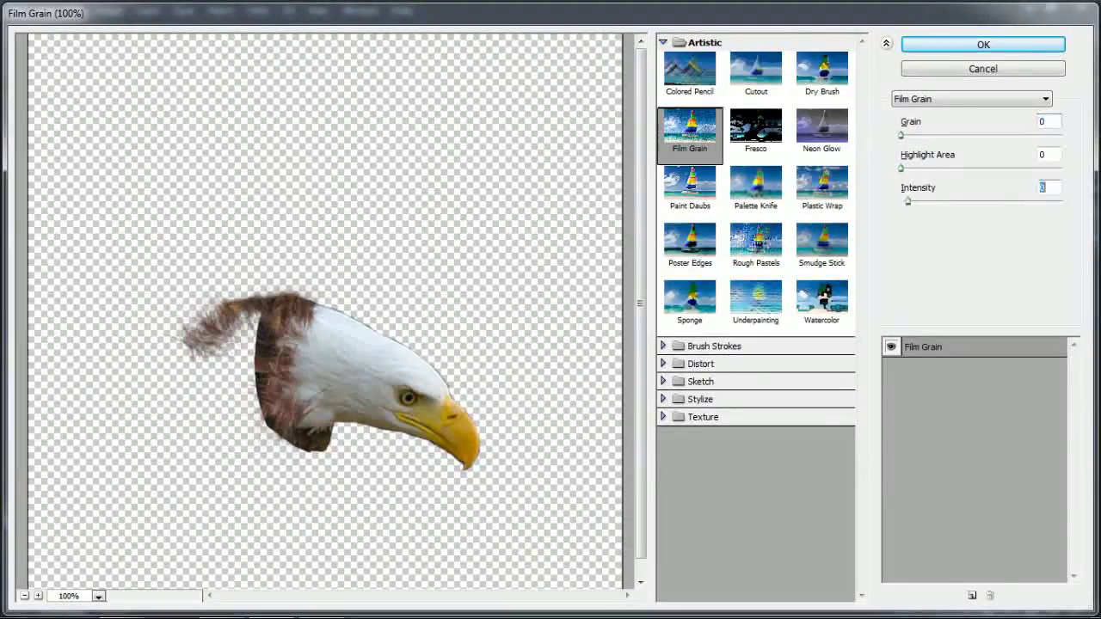
key(Return)
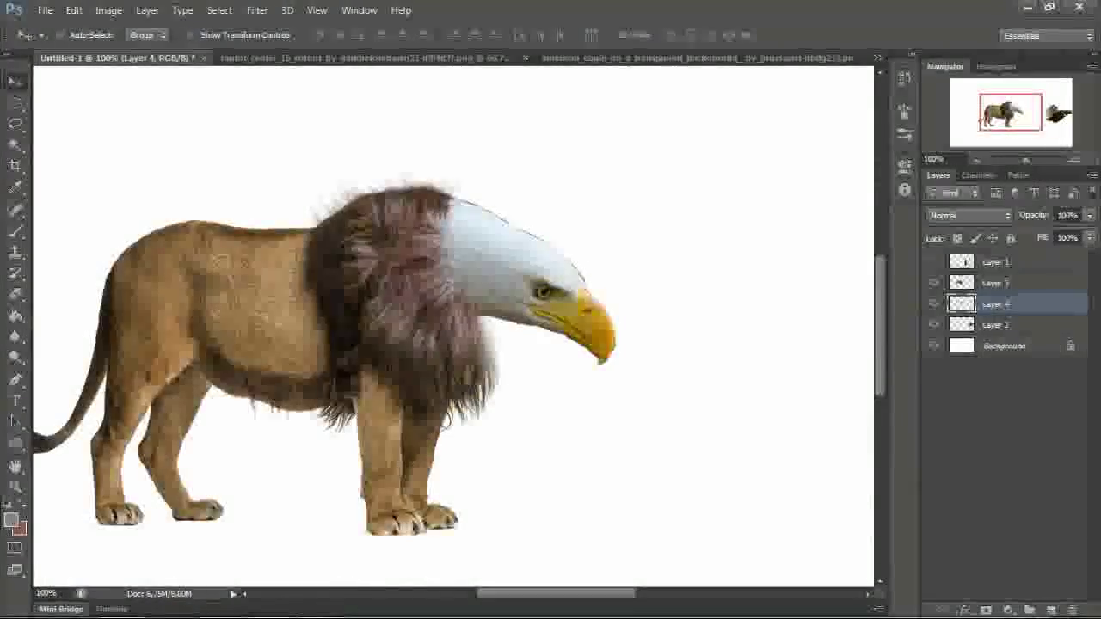
key(ctrl+plus)
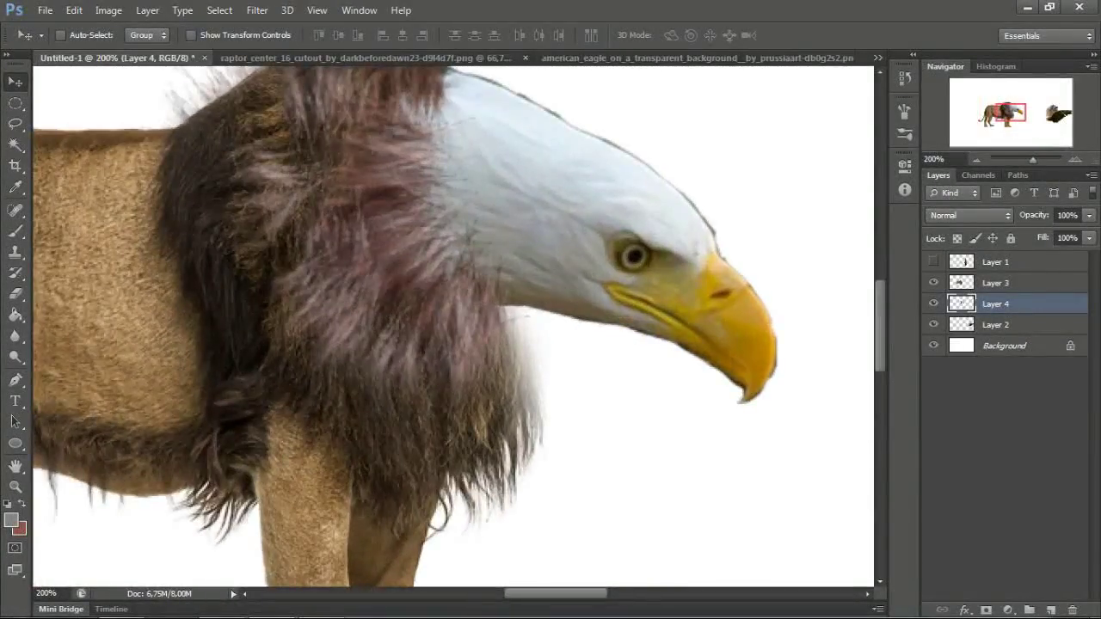
Step: Switch to the Eraser with a 65 px brush size
scroll(453, 326, up, 2)
key(e)
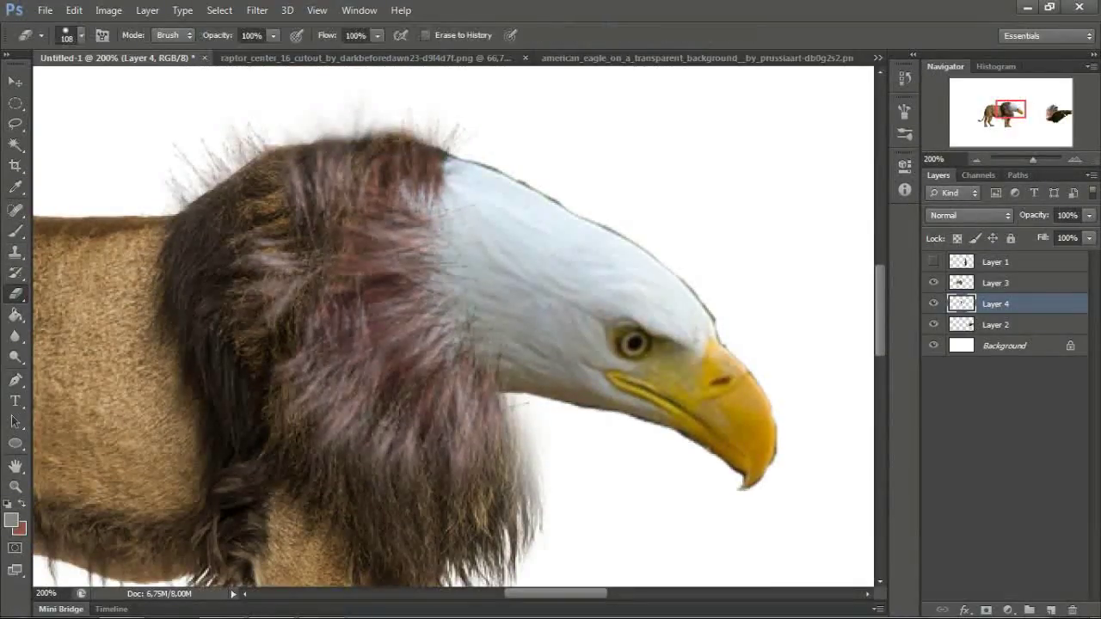
right_click(557, 160)
text(65)
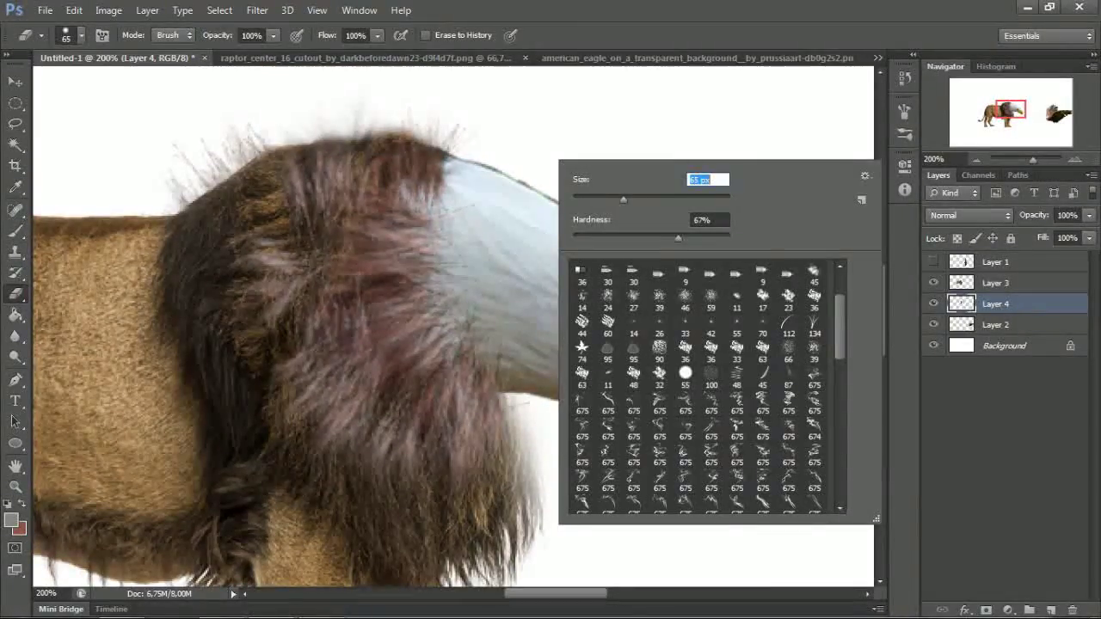
key(Return)
Step: Erase ragged edges along the top of the head, the beak's right edge and the jaw
drag(465, 162, 550, 199)
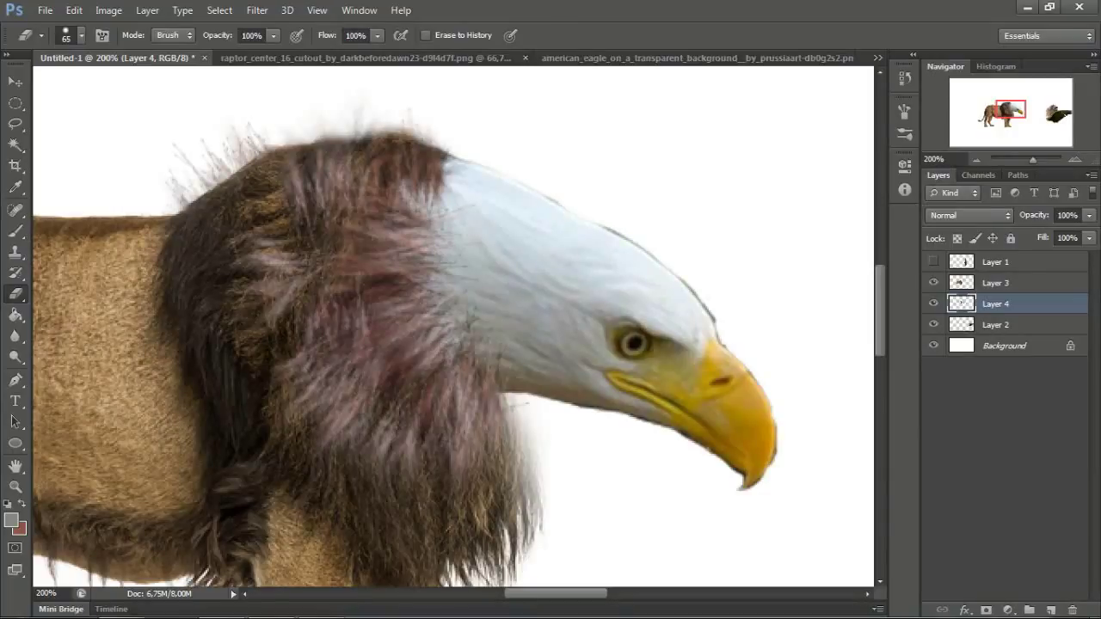
drag(404, 122, 480, 169)
key(ctrl+z)
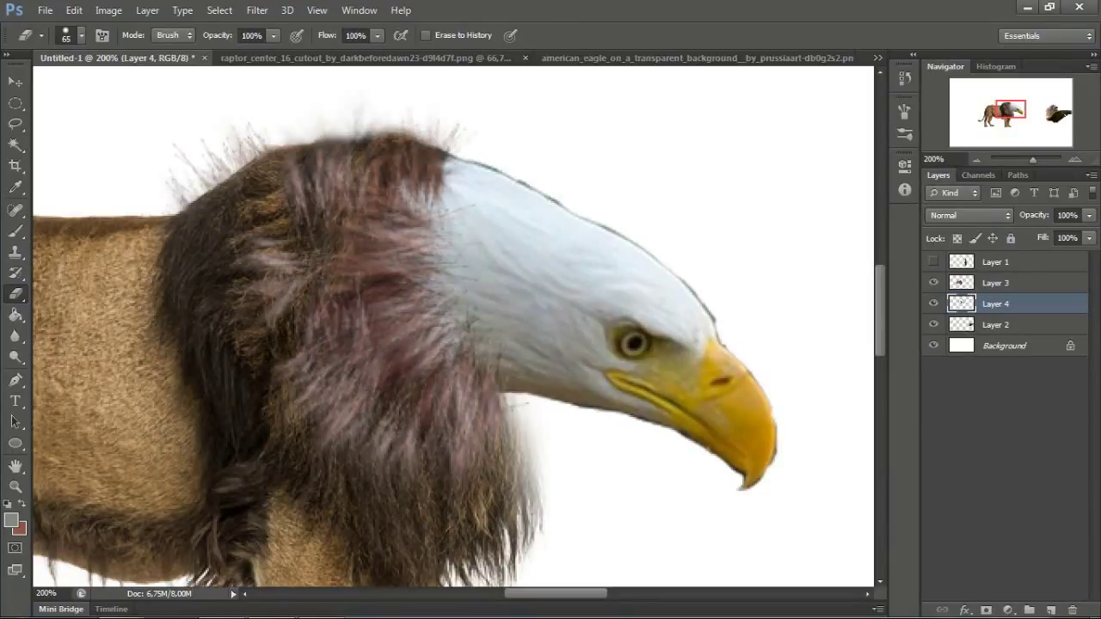
drag(435, 122, 533, 187)
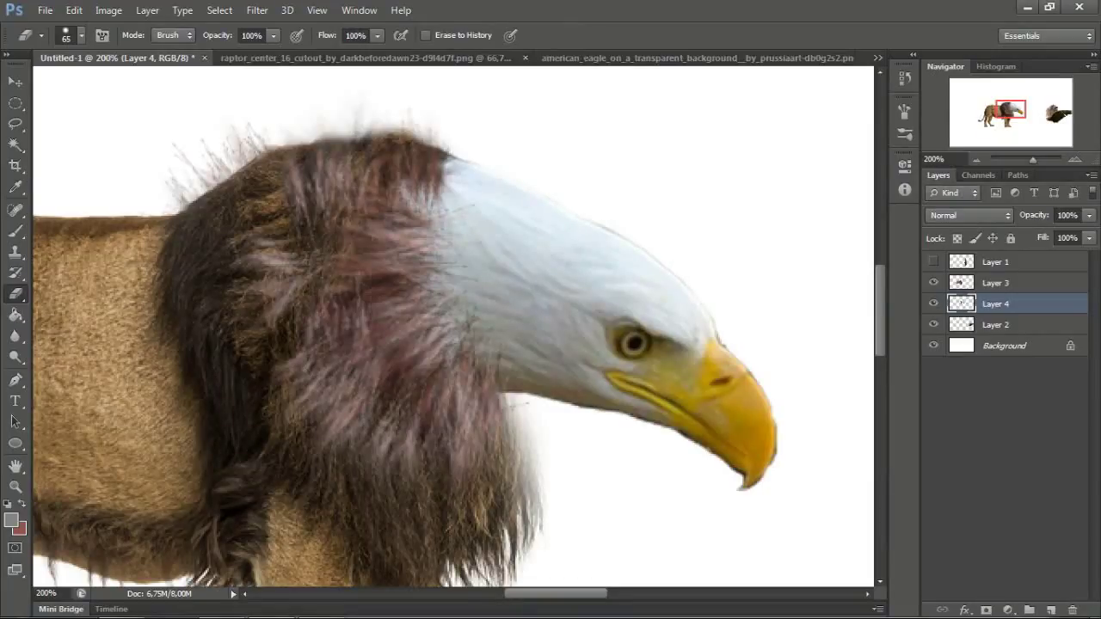
mouse_move(774, 421)
mouse_down()
mouse_move(773, 464)
mouse_move(754, 485)
mouse_up()
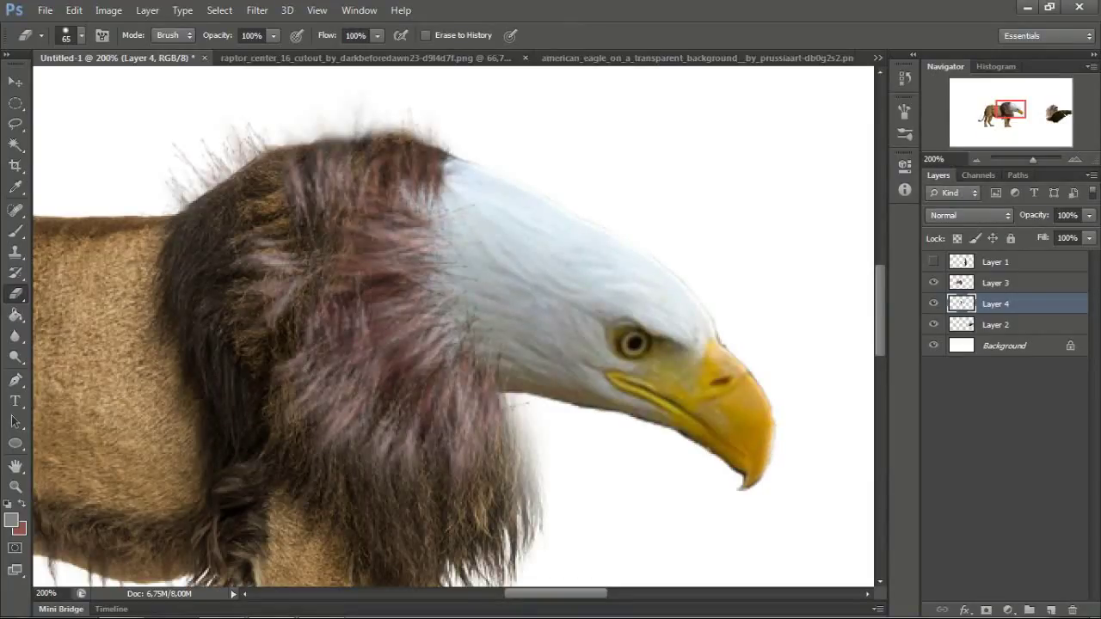
drag(630, 415, 693, 442)
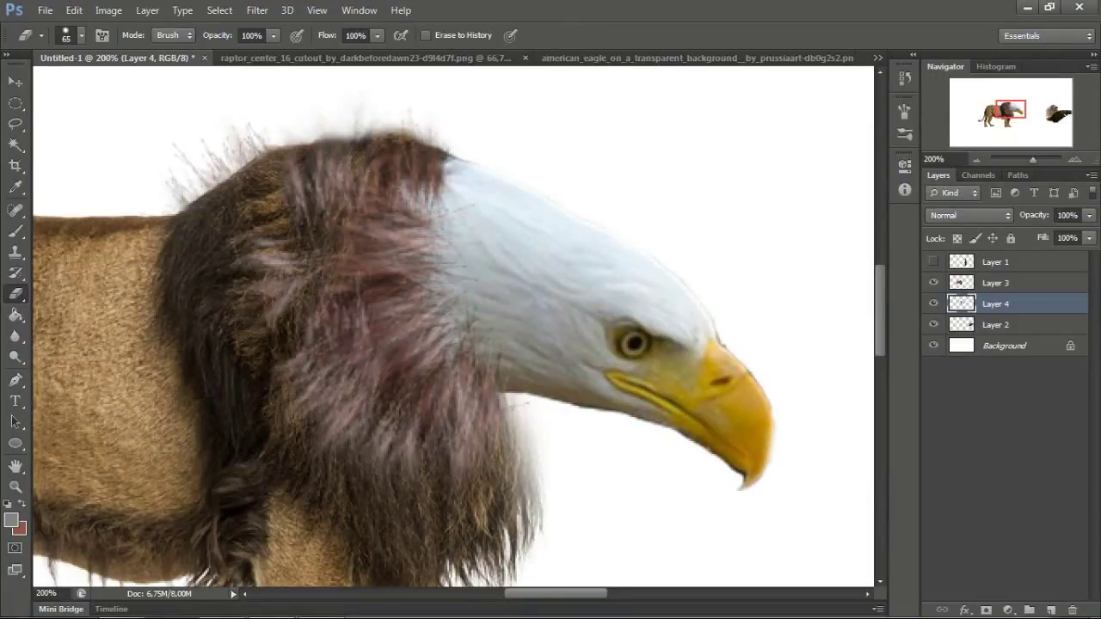
Step: Zoom out and make Layer 3 the active layer
key(ctrl+minus)
key(ctrl+minus)
click(995, 283)
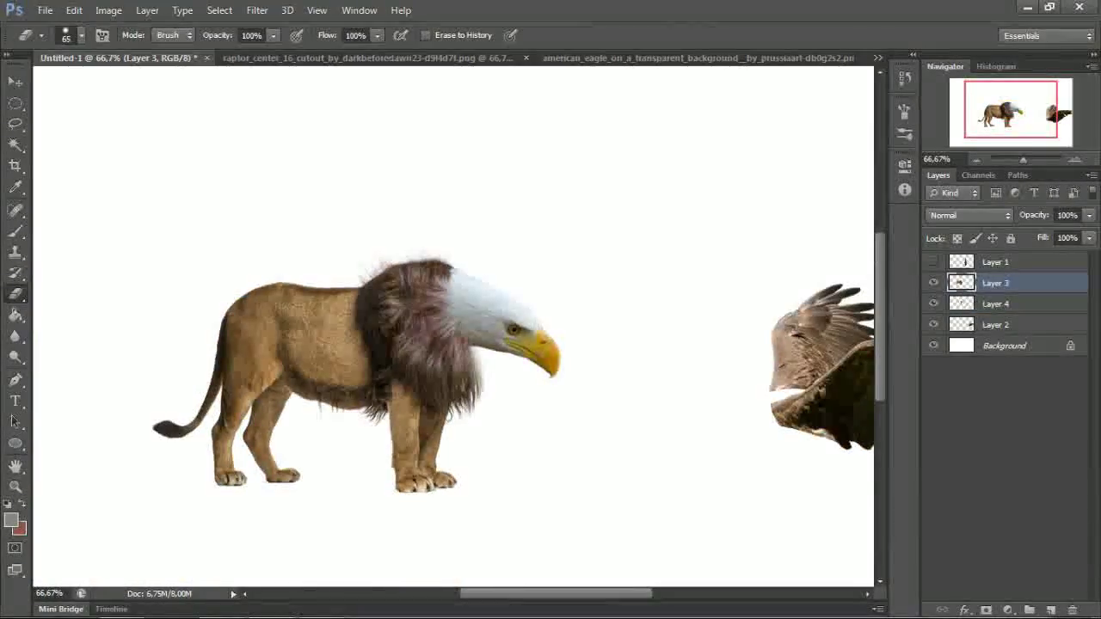
key(ctrl+minus)
Step: Select the wings layer, Layer 2, and drag the wings onto the lion's back
key(v)
right_click(767, 361)
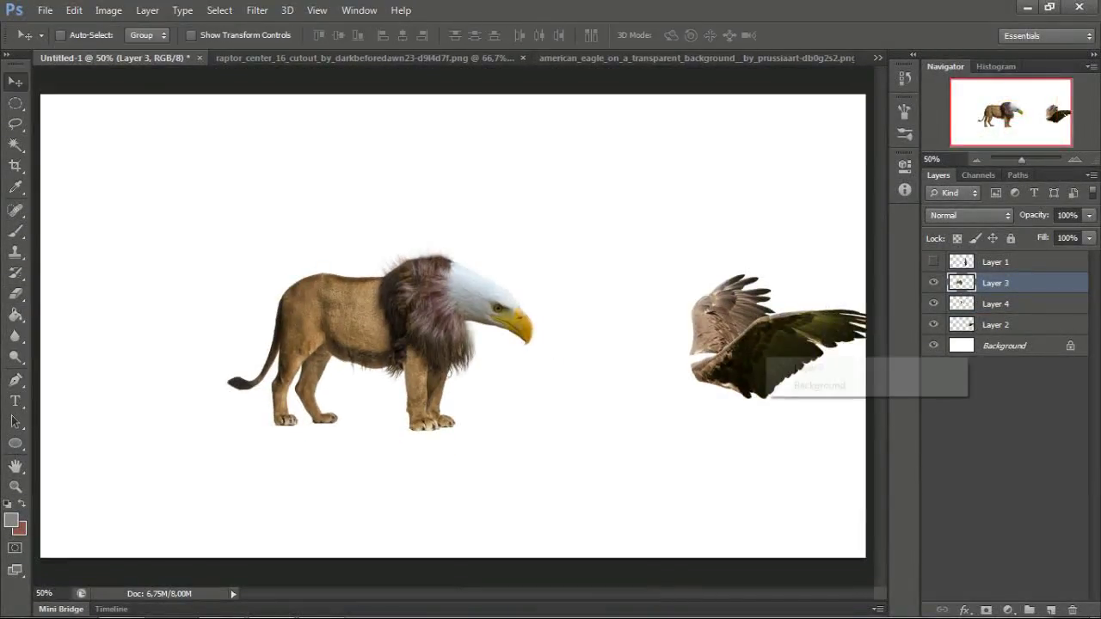
click(808, 367)
mouse_move(808, 367)
mouse_down()
mouse_move(405, 250)
mouse_move(361, 222)
mouse_move(332, 256)
mouse_up()
Step: Flip the wings horizontally and raise their layer above the head layers
key(ctrl+t)
right_click(362, 247)
click(419, 491)
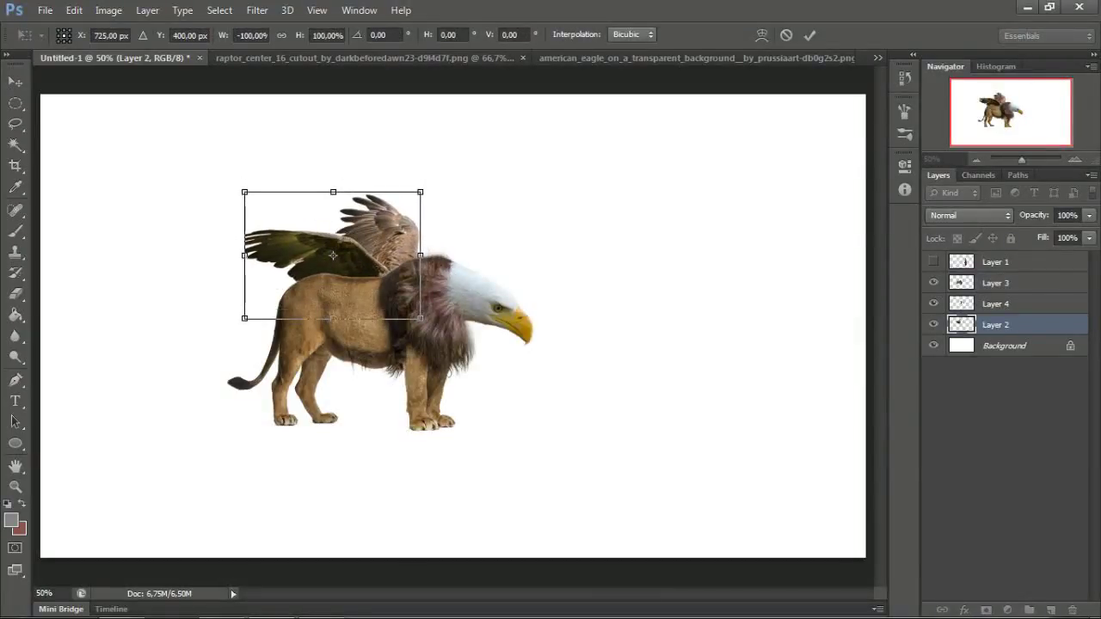
key(Return)
key(ctrl+bracketright)
key(ctrl+bracketright)
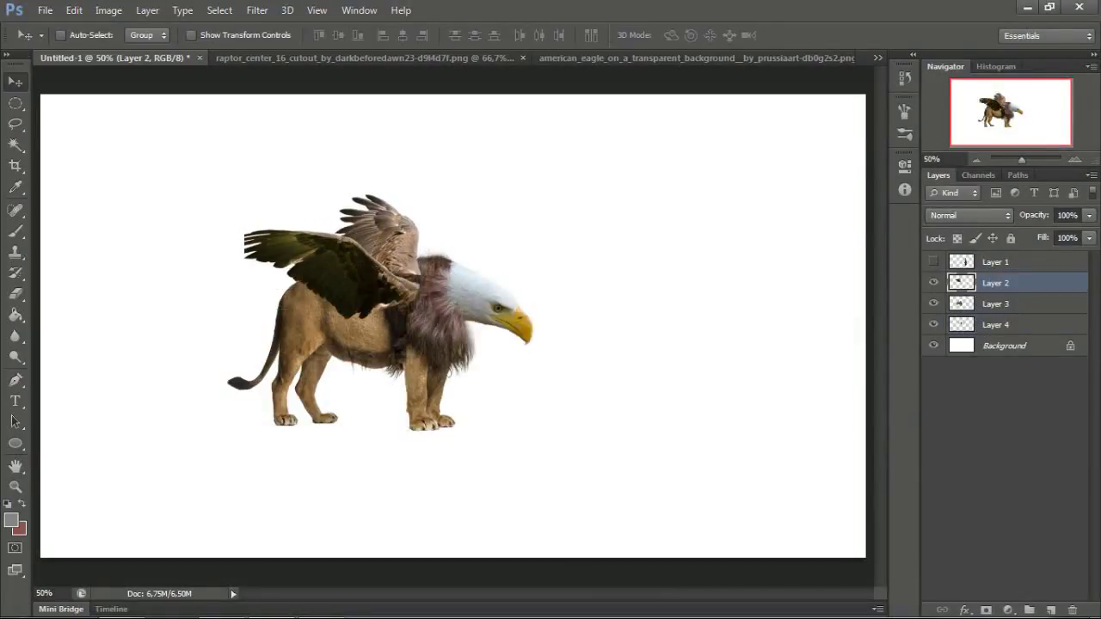
Step: Position the wings on the lion's shoulders, nudging them right and down
mouse_move(388, 242)
mouse_down()
mouse_move(354, 240)
mouse_move(367, 246)
mouse_up()
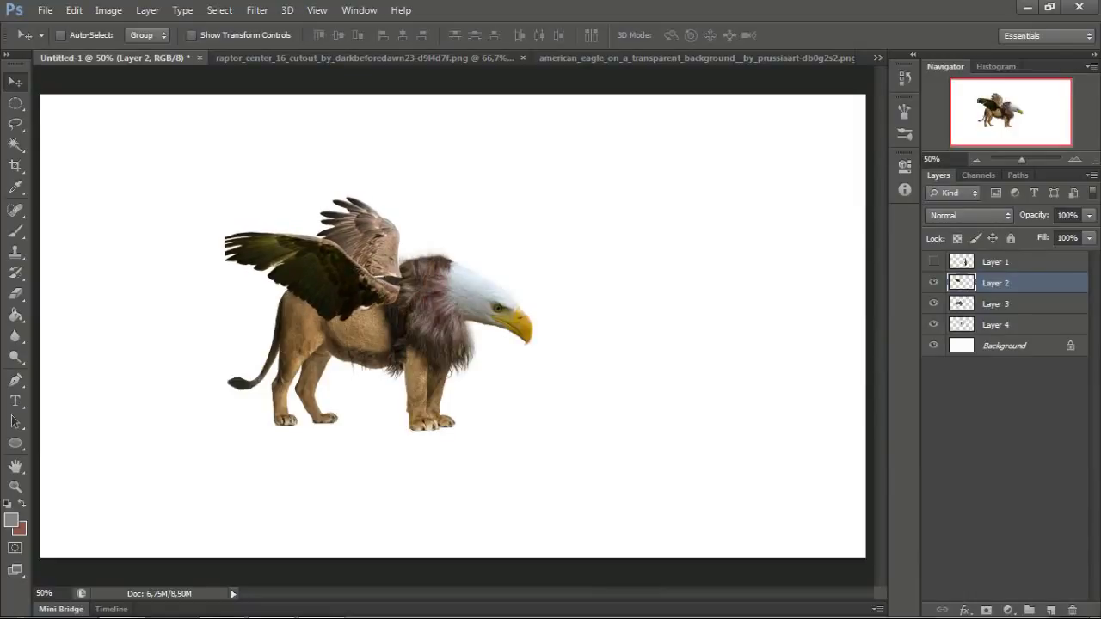
key(ctrl+plus)
key(ctrl+plus)
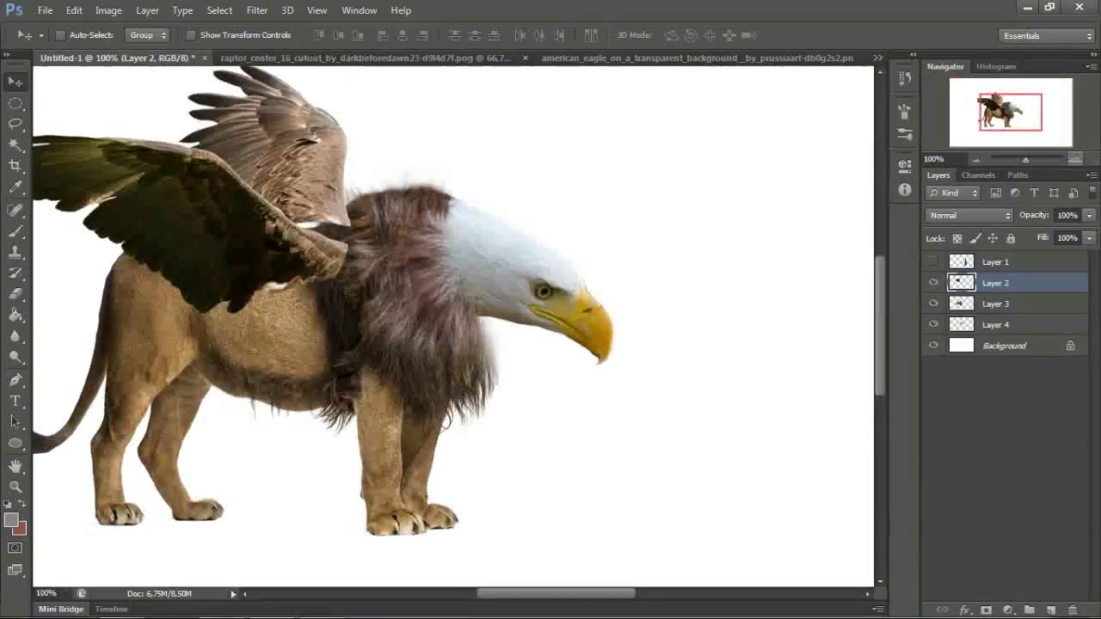
key(Right)
key(Right)
key(Right)
key(Down)
key(Down)
key(Down)
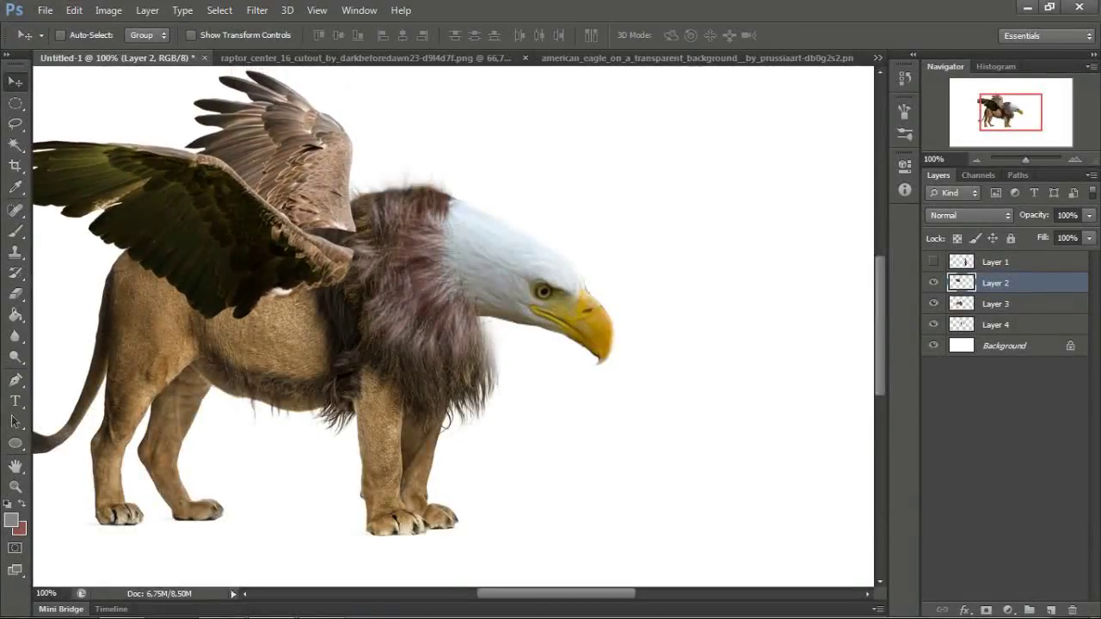
Step: Lower the wings layer opacity and try a lasso selection near the wing joint
click(1089, 215)
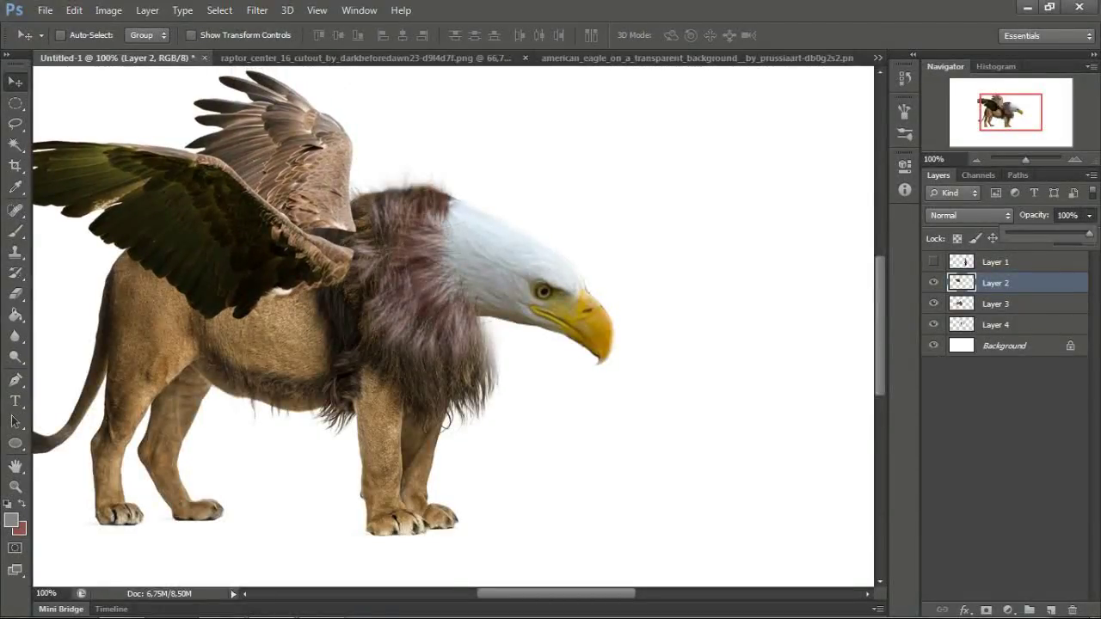
drag(1089, 233, 1050, 233)
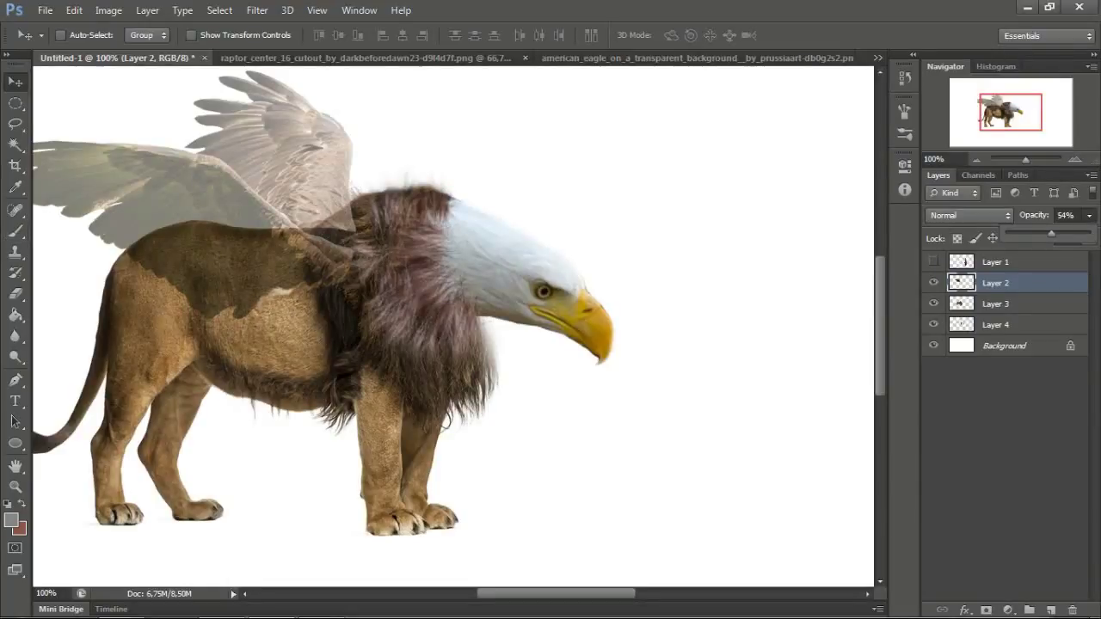
key(e)
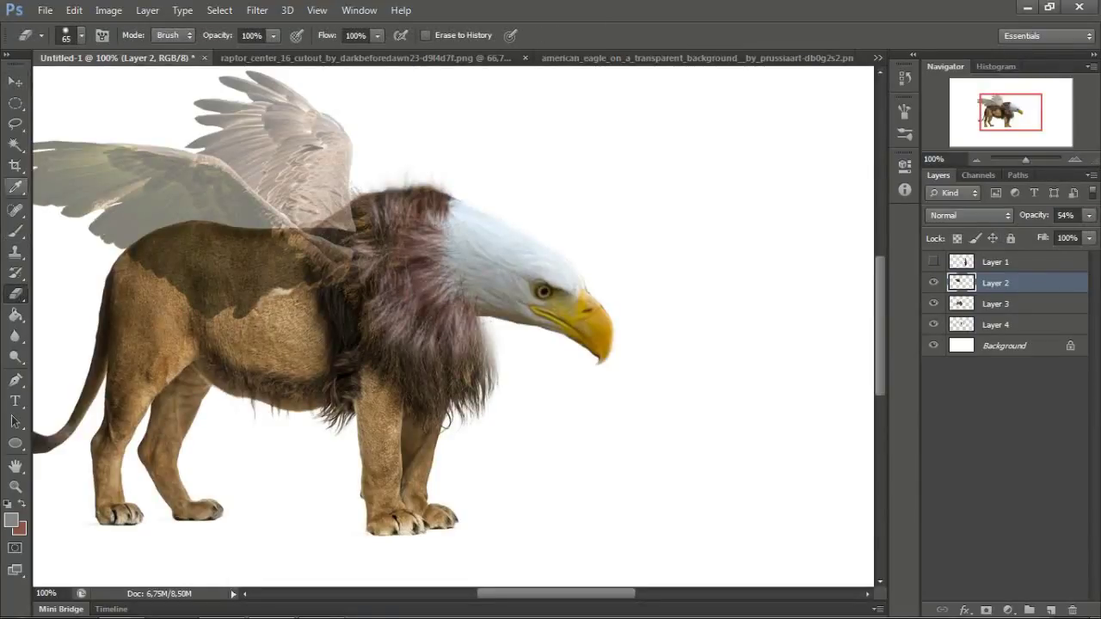
key(l)
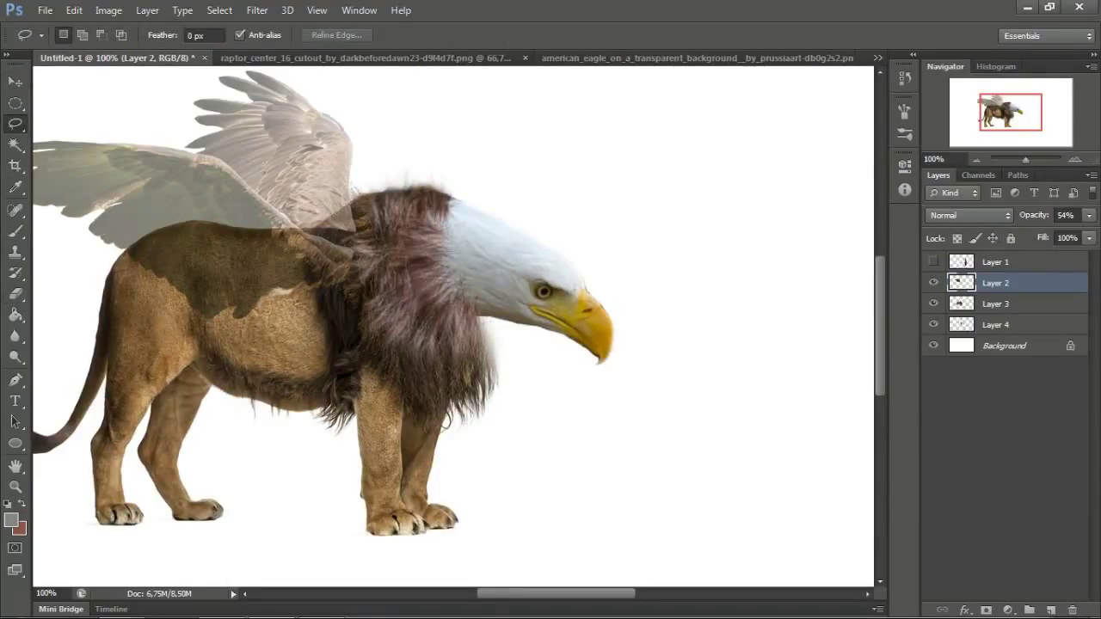
drag(318, 230, 320, 232)
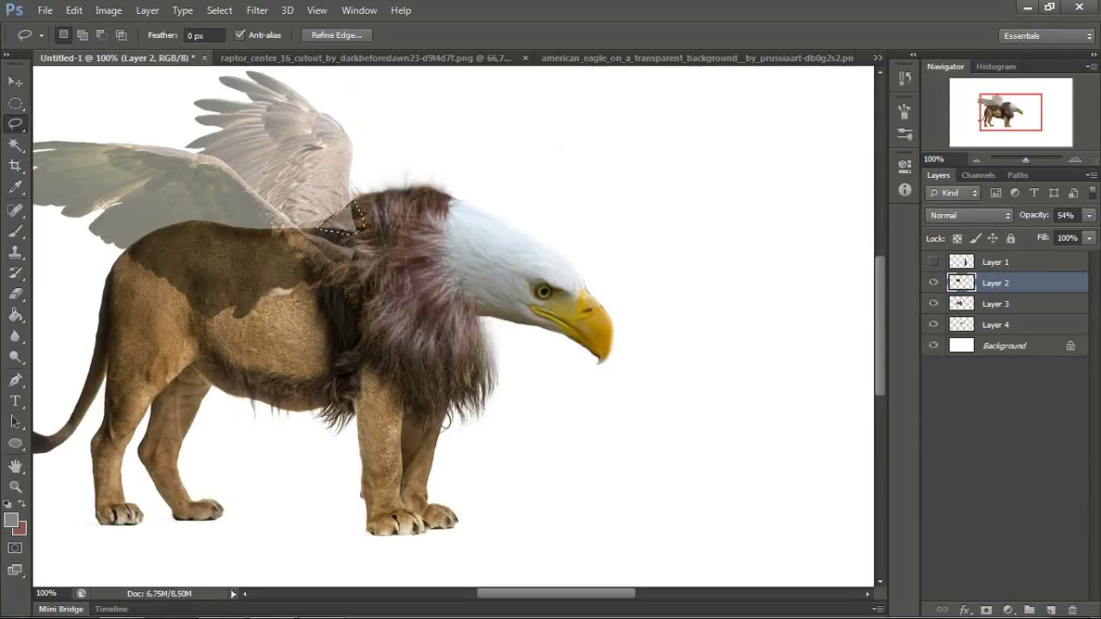
key(ctrl+d)
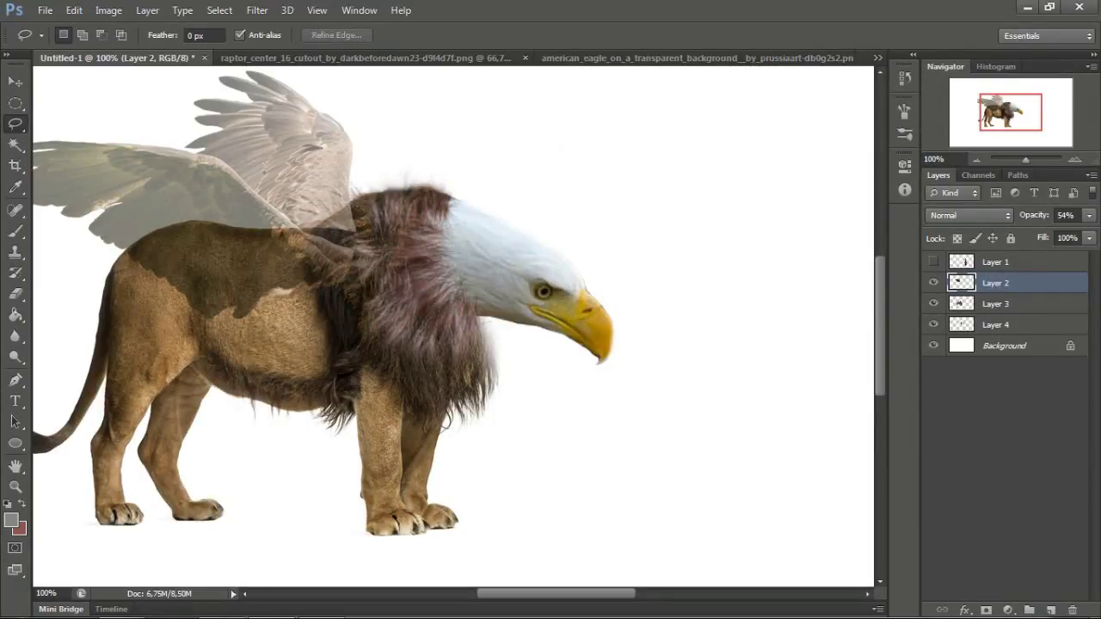
Step: Enlarge the wings proportionally and shift them up and left with Free Transform
key(ctrl+t)
key(ctrl+minus)
key(ctrl+minus)
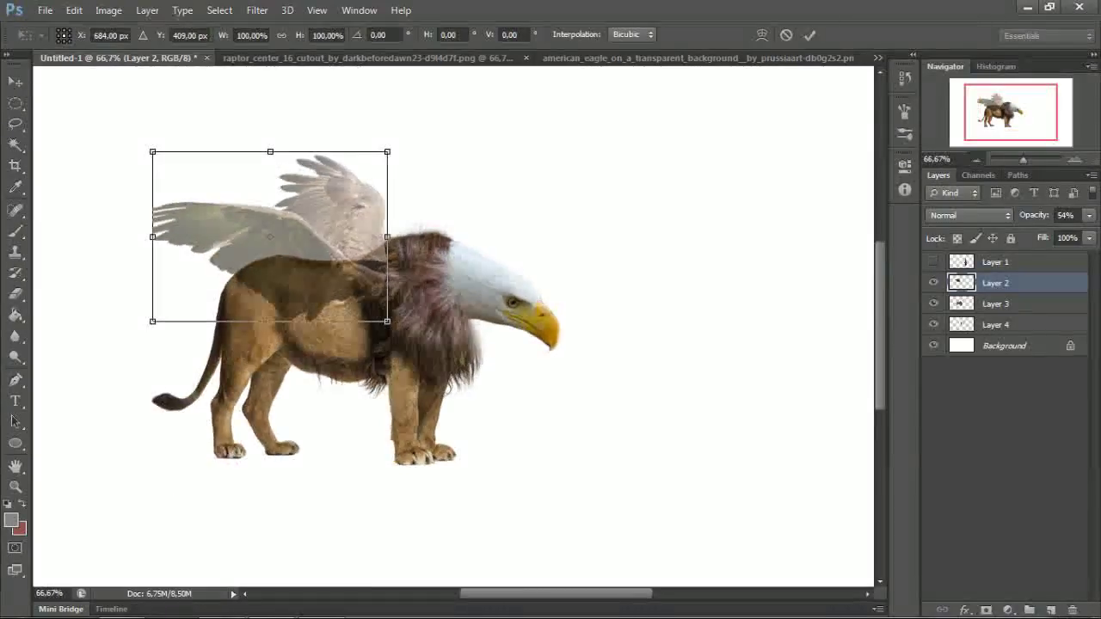
drag(344, 258, 342, 223)
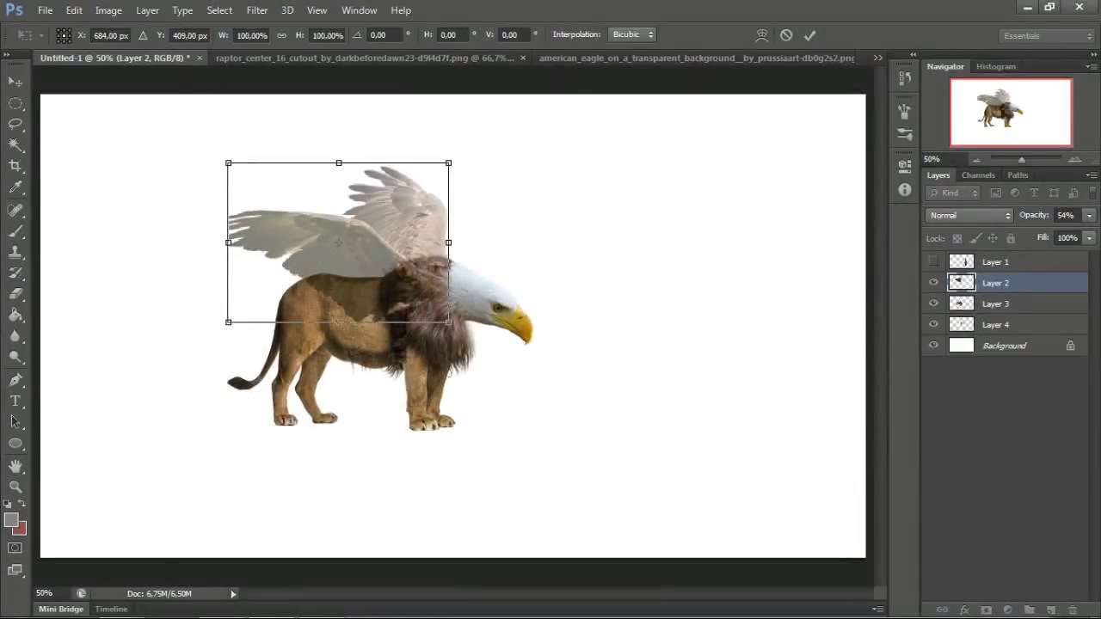
key(ctrl+z)
drag(403, 195, 444, 165)
mouse_move(420, 250)
mouse_down()
mouse_move(418, 221)
mouse_move(404, 247)
mouse_up()
key(Return)
Step: Nudge the wings layer up and left onto the lion's back
key(l)
key(v)
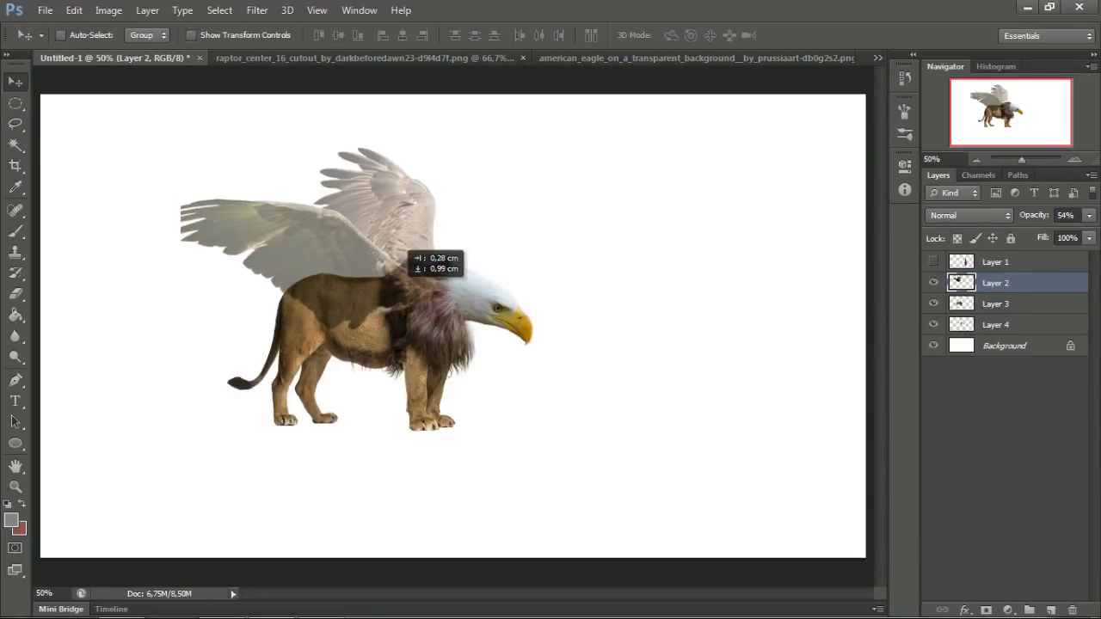
key(Up)
key(Up)
key(Up)
key(Left)
key(Left)
key(Left)
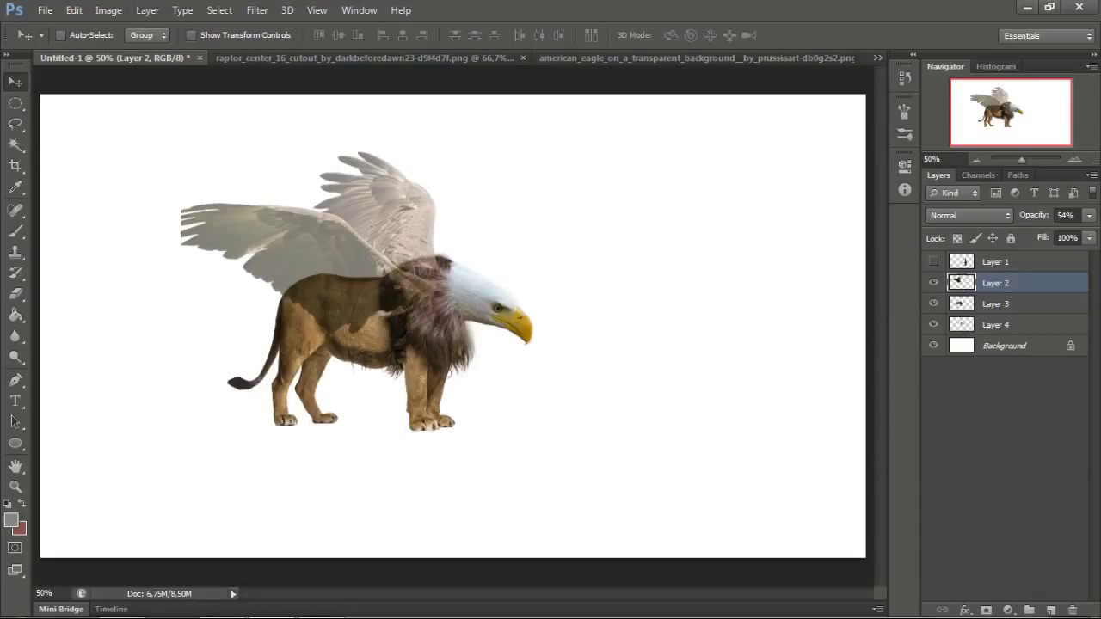
key(ctrl+plus)
key(ctrl+plus)
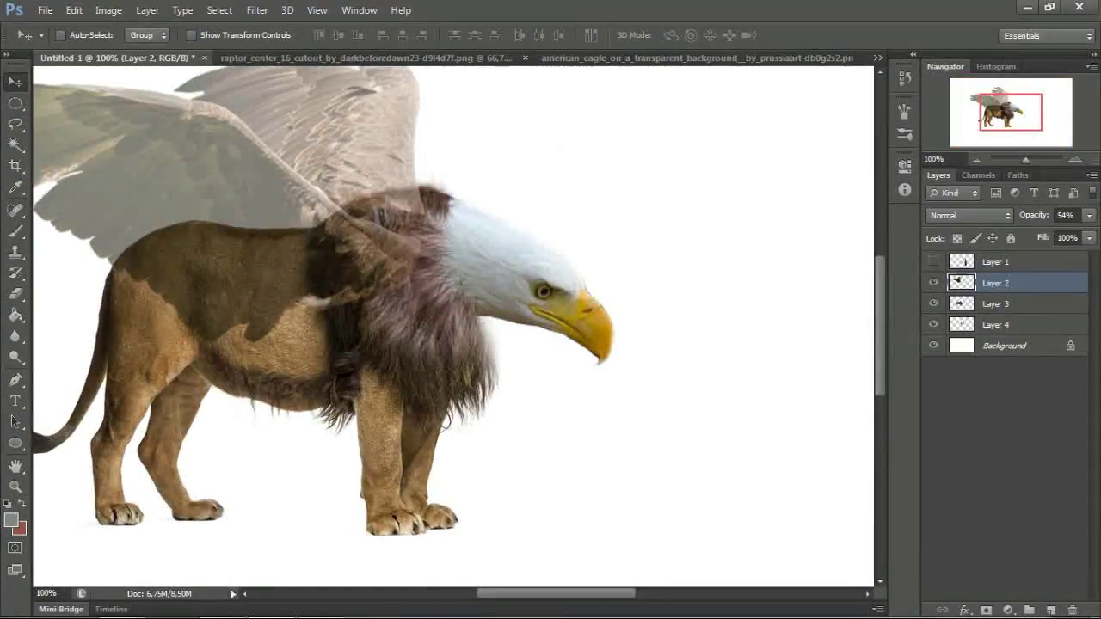
Step: Delete the wing overlap over the neck top, restore 100% opacity, and add a layer mask
key(l)
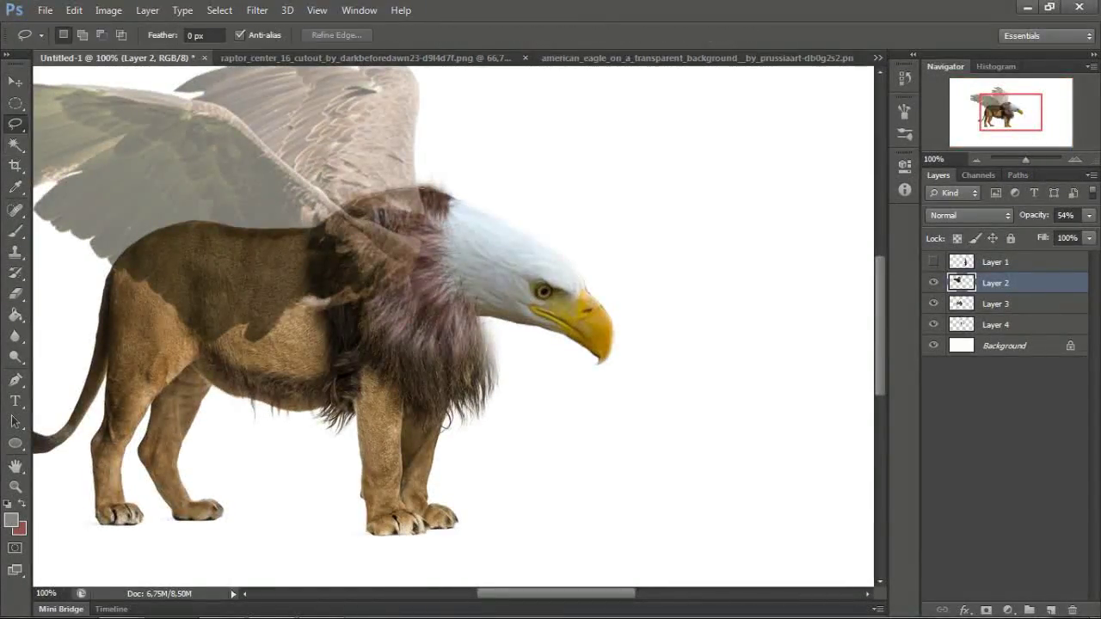
key(Delete)
key(ctrl+d)
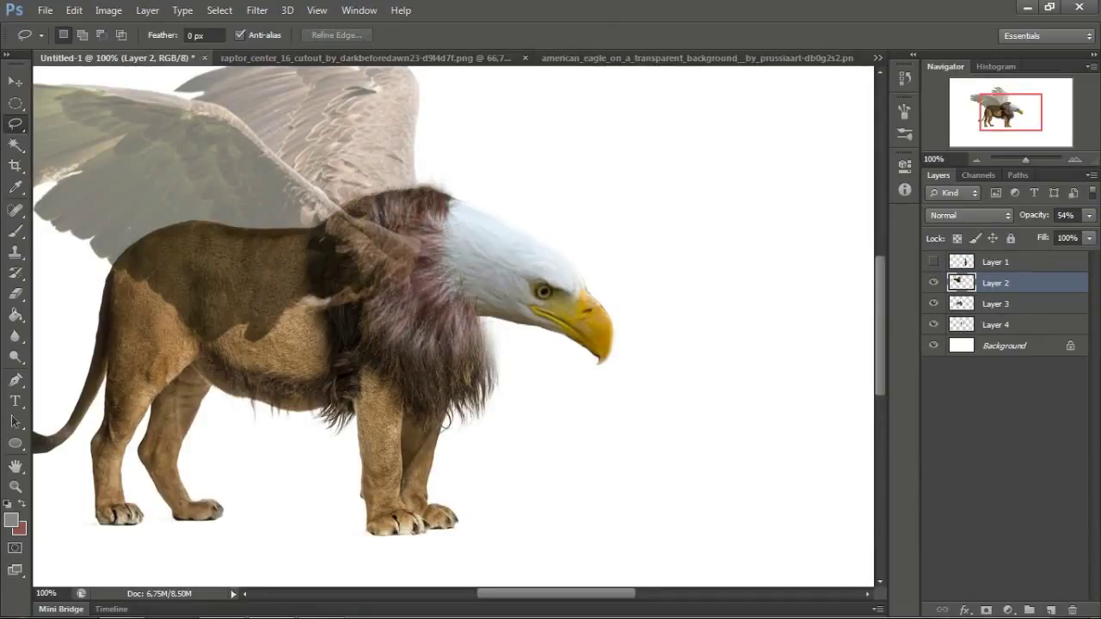
drag(1089, 215, 1095, 233)
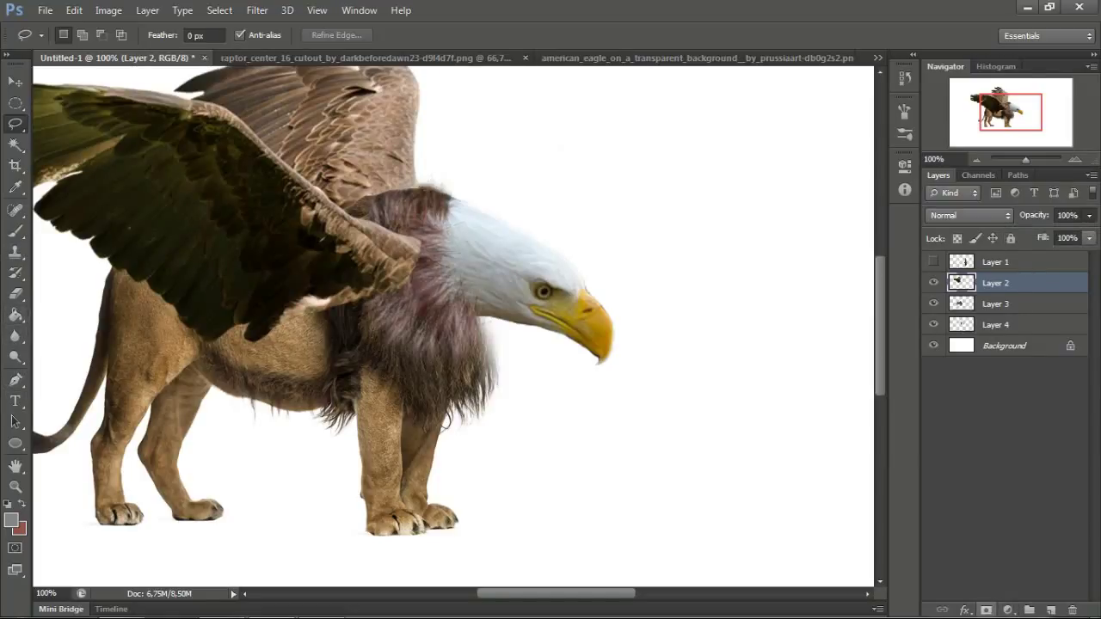
click(986, 609)
Step: Paint black in the wings' mask with a soft round brush over the neck fur and lower body edges
key(b)
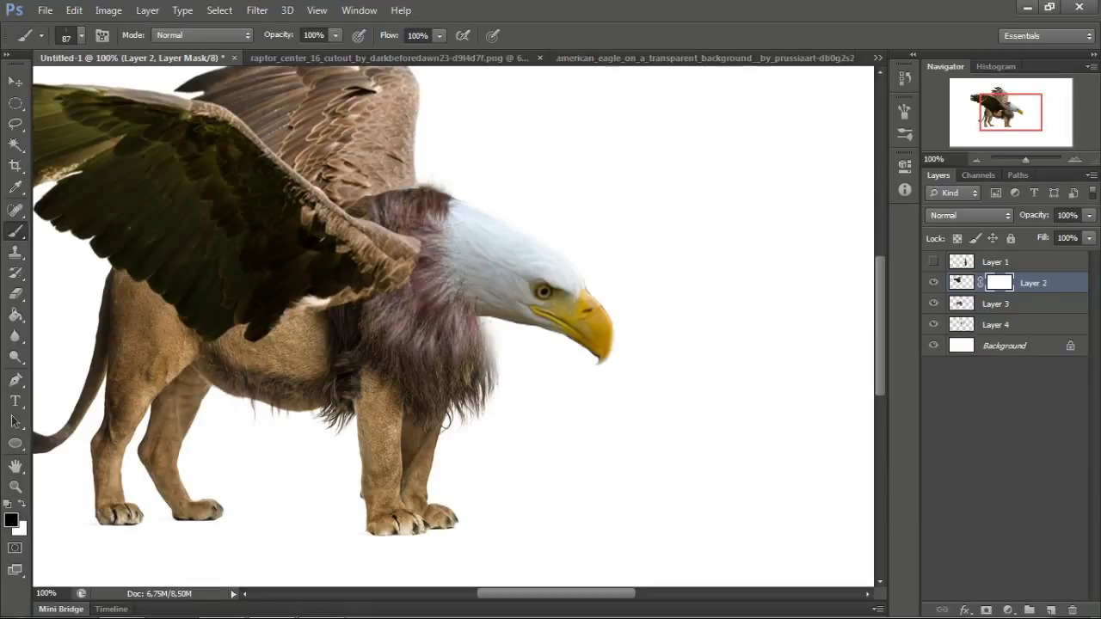
click(81, 35)
scroll(155, 275, up, 5)
click(136, 159)
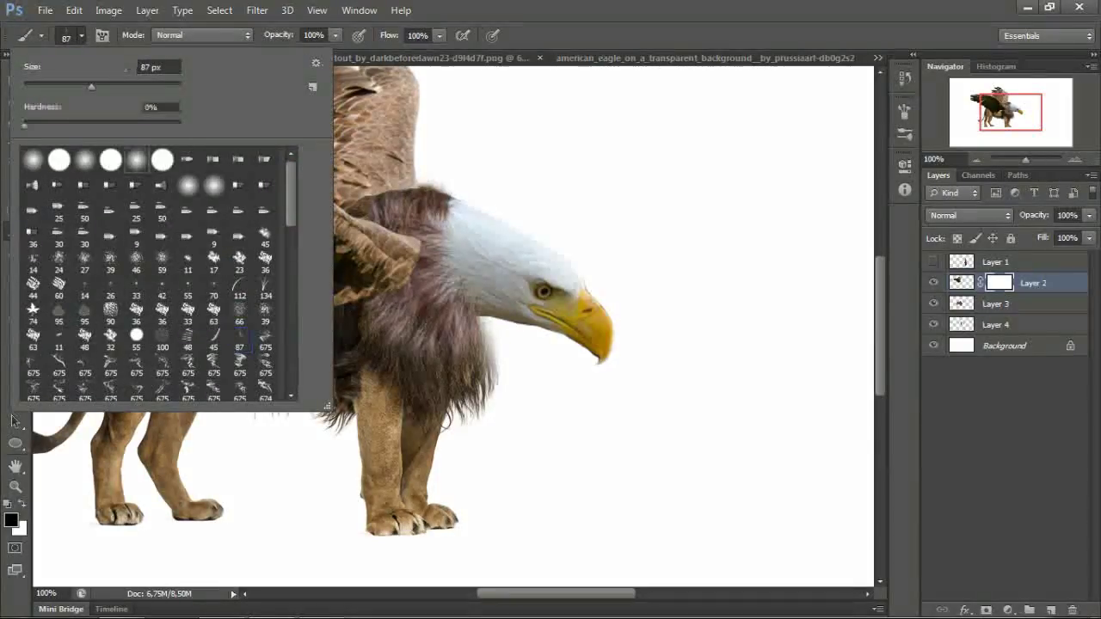
key(Return)
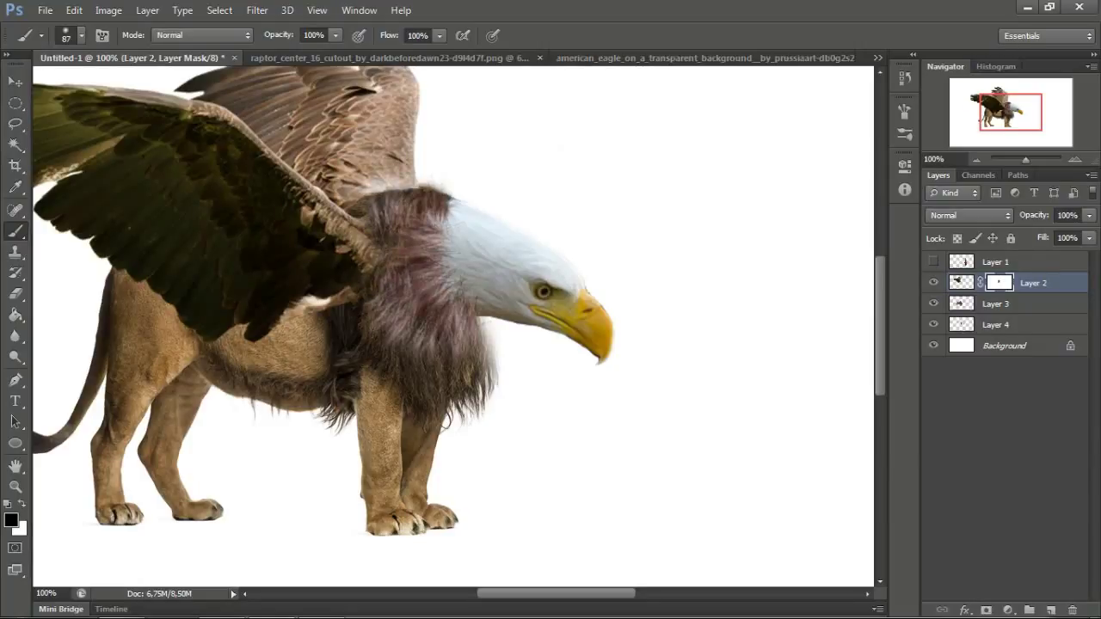
mouse_move(366, 241)
mouse_down()
mouse_move(340, 297)
mouse_move(336, 275)
mouse_move(250, 337)
mouse_up()
mouse_move(297, 284)
mouse_down()
mouse_move(249, 335)
mouse_move(288, 296)
mouse_move(215, 335)
mouse_up()
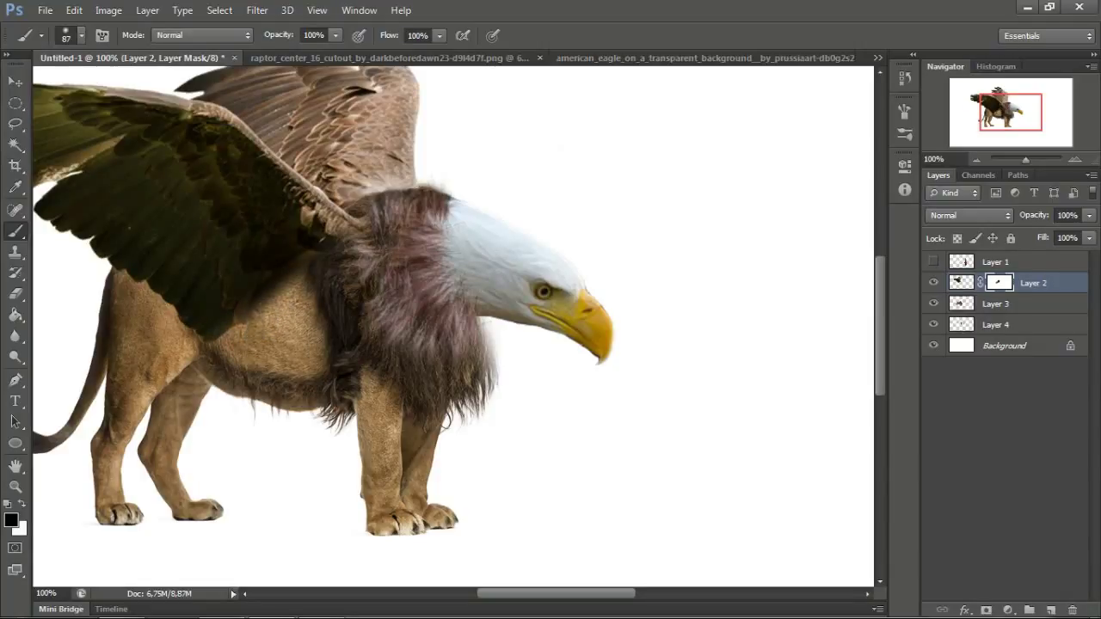
key(v)
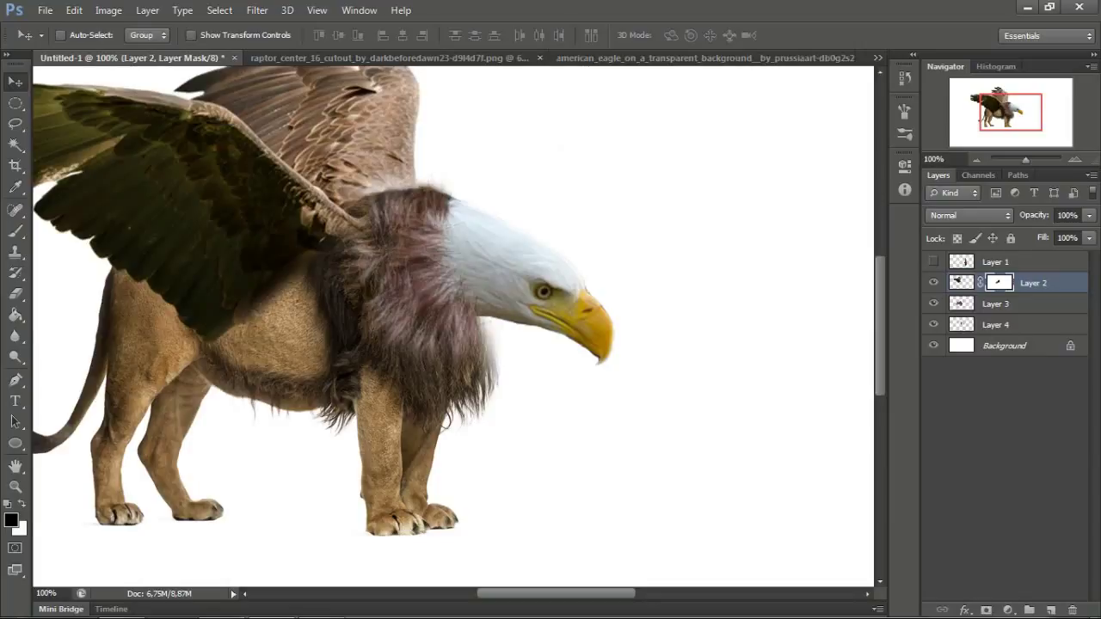
key(ctrl+minus)
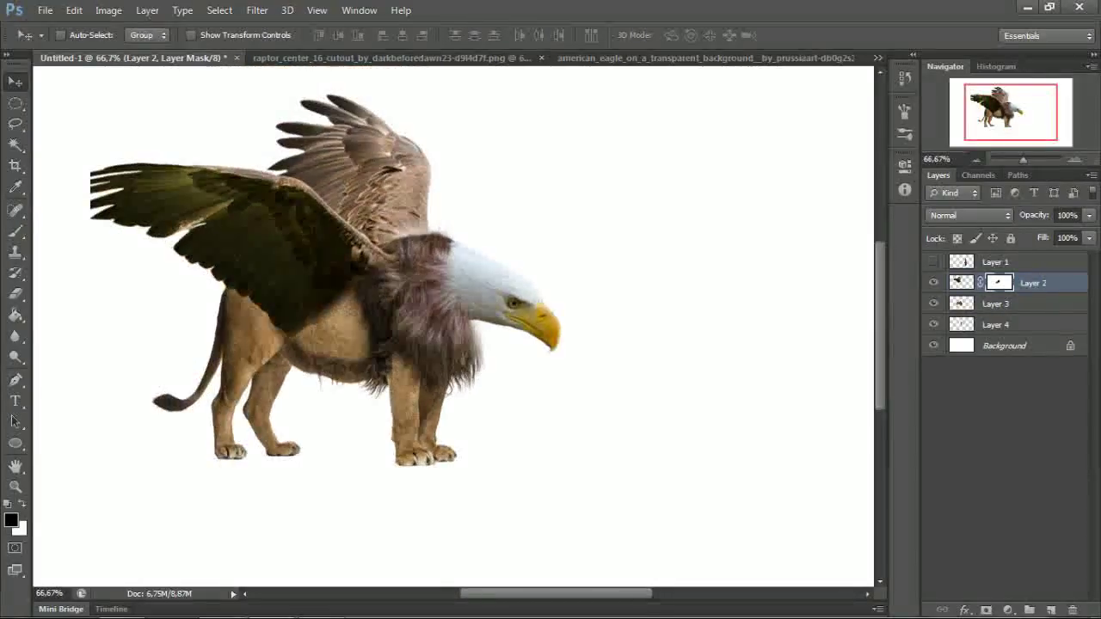
key(ctrl+minus)
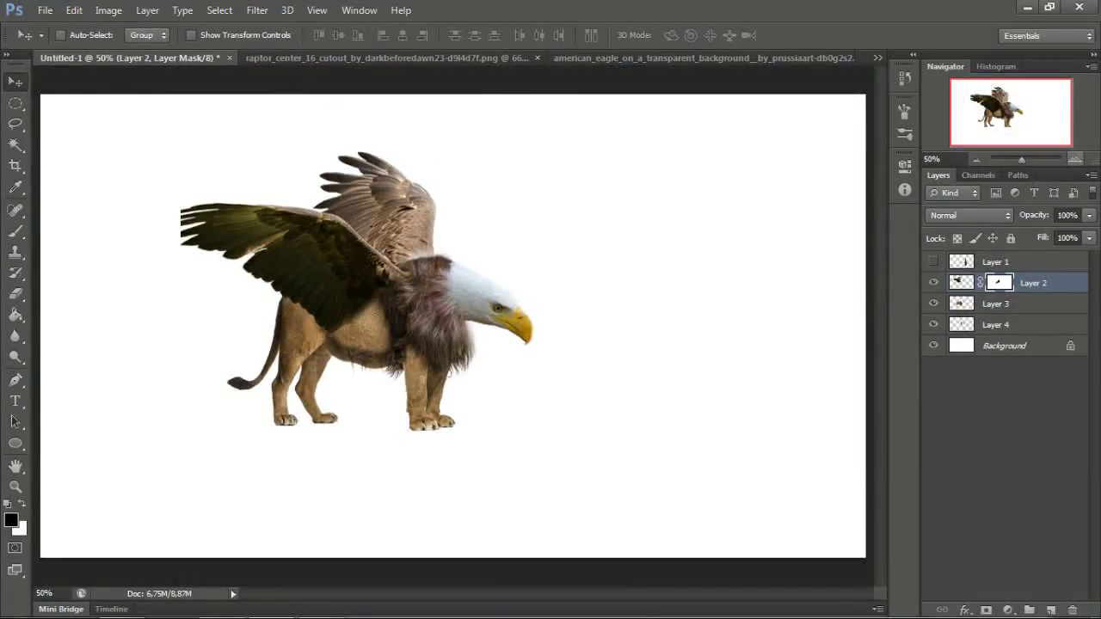
Step: Add a Curves 1 layer clipped to Layer 3, steepening the curve into a contrast S-shape
click(1074, 159)
click(995, 303)
click(1008, 610)
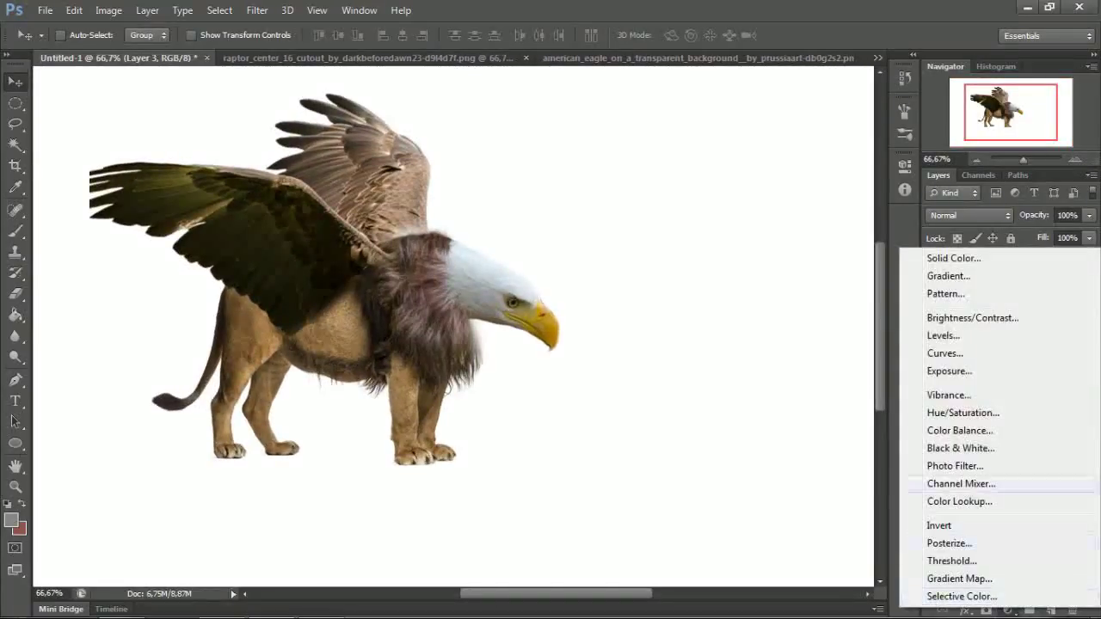
click(944, 354)
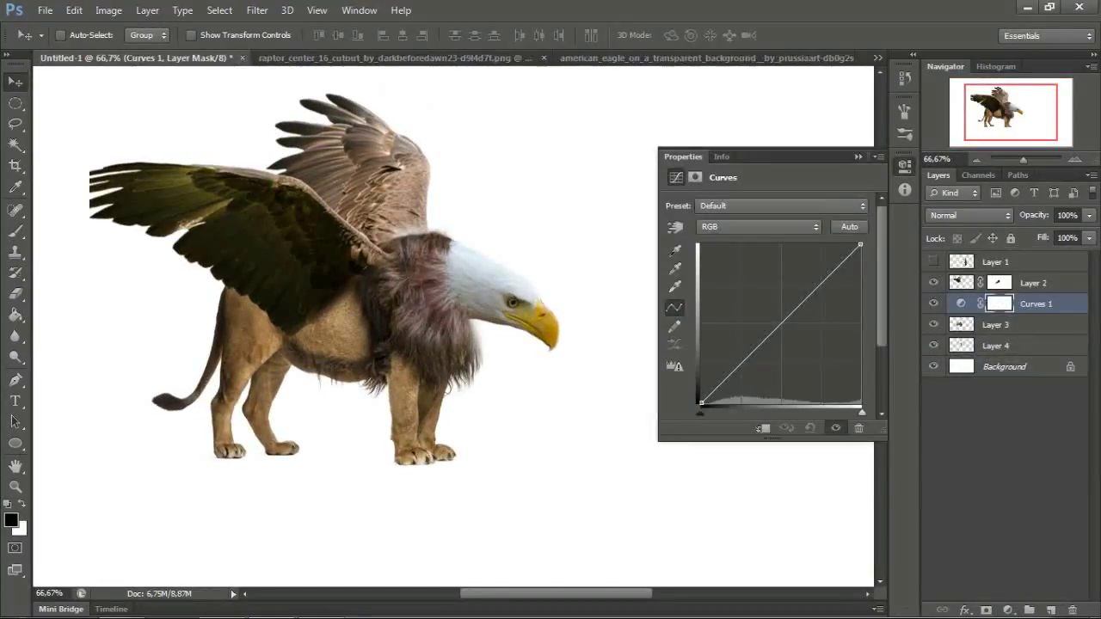
mouse_move(731, 371)
mouse_down()
mouse_move(740, 389)
mouse_move(719, 386)
mouse_move(716, 397)
mouse_up()
click(763, 427)
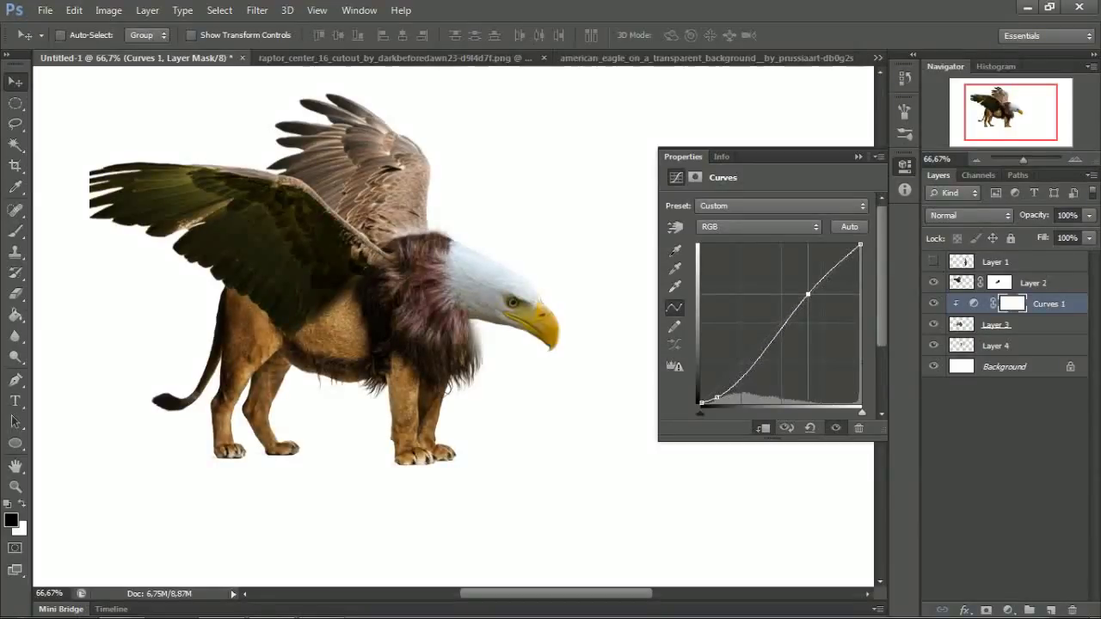
drag(818, 300, 809, 296)
click(904, 166)
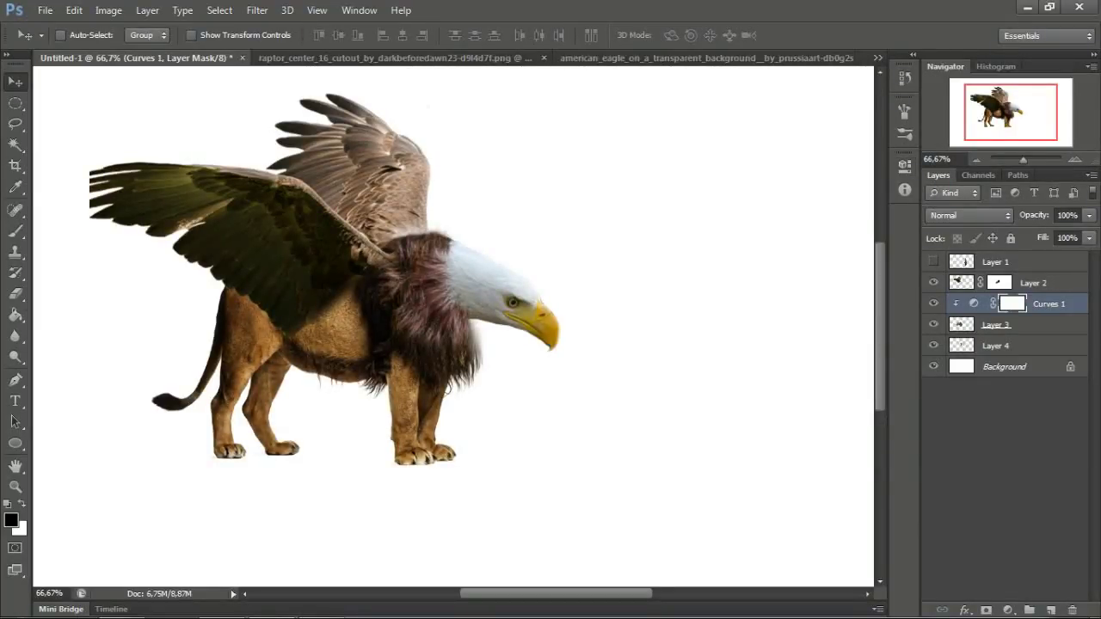
key(ctrl+minus)
key(ctrl+plus)
key(ctrl+plus)
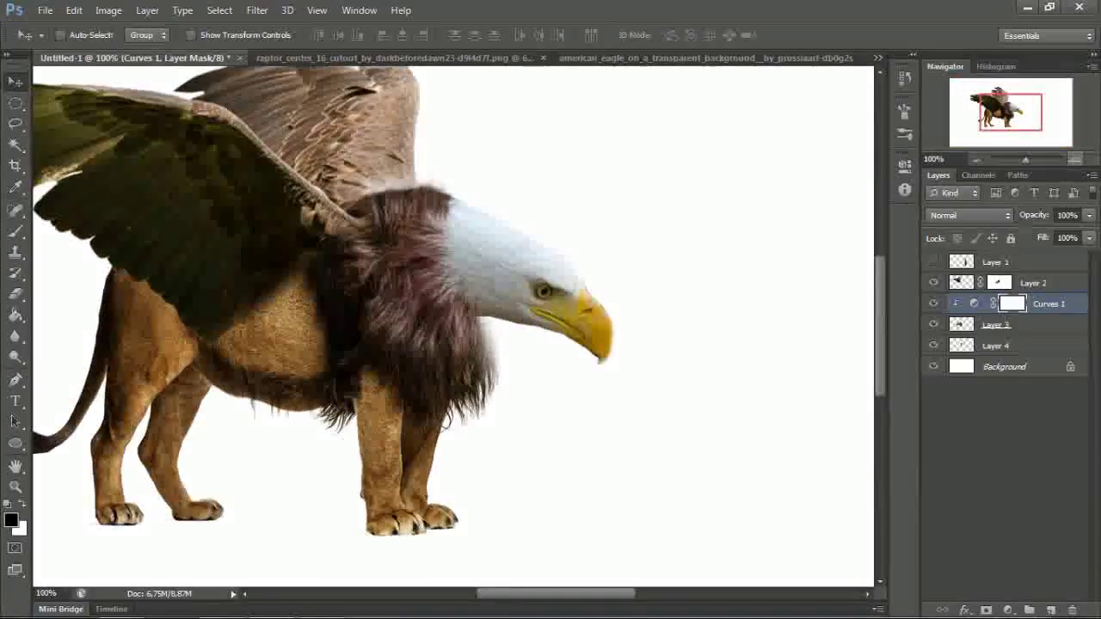
key(alt+bracketright)
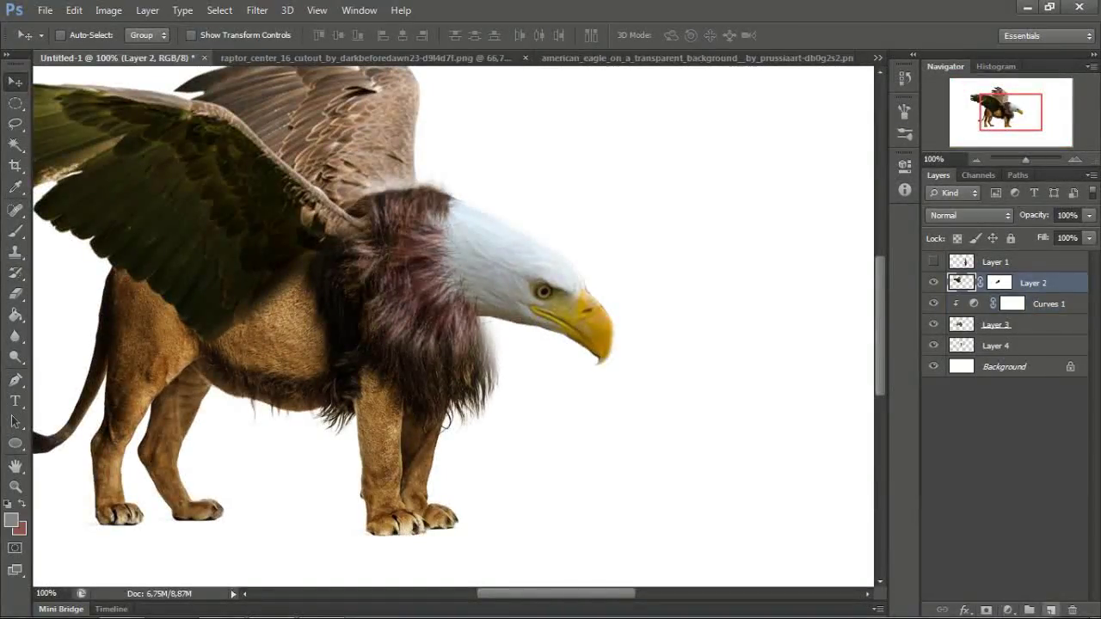
Step: On a new layer, paint black fur strands over the mane top and where it meets the body
click(1051, 610)
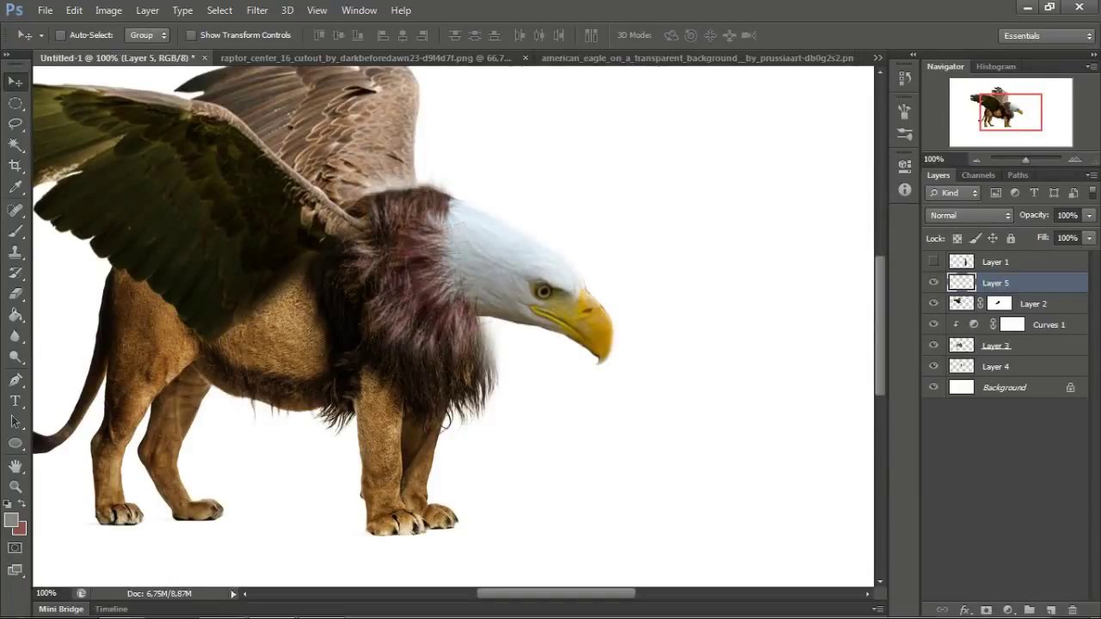
key(b)
click(75, 35)
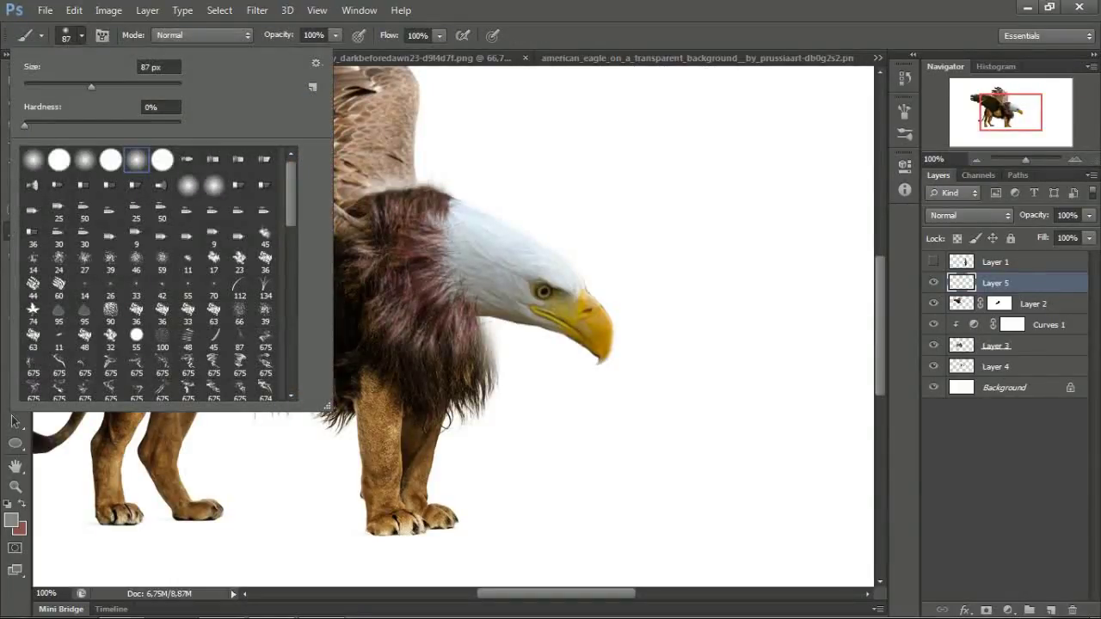
key(Return)
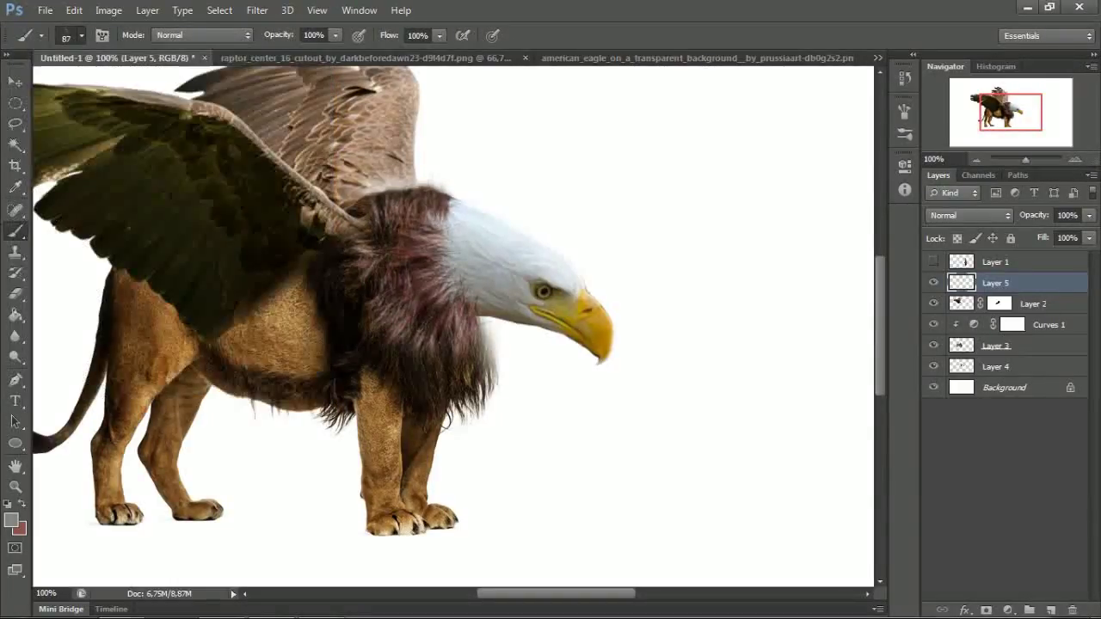
mouse_move(400, 185)
mouse_down()
mouse_move(334, 262)
mouse_move(325, 297)
mouse_up()
click(11, 519)
key(Return)
drag(404, 172, 357, 213)
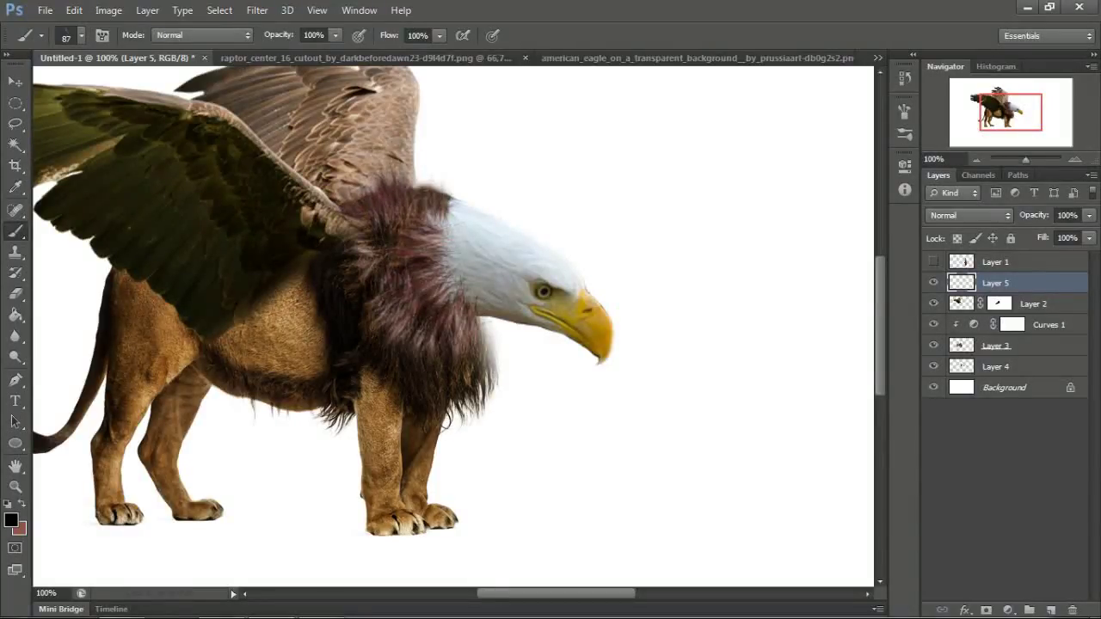
drag(327, 262, 350, 337)
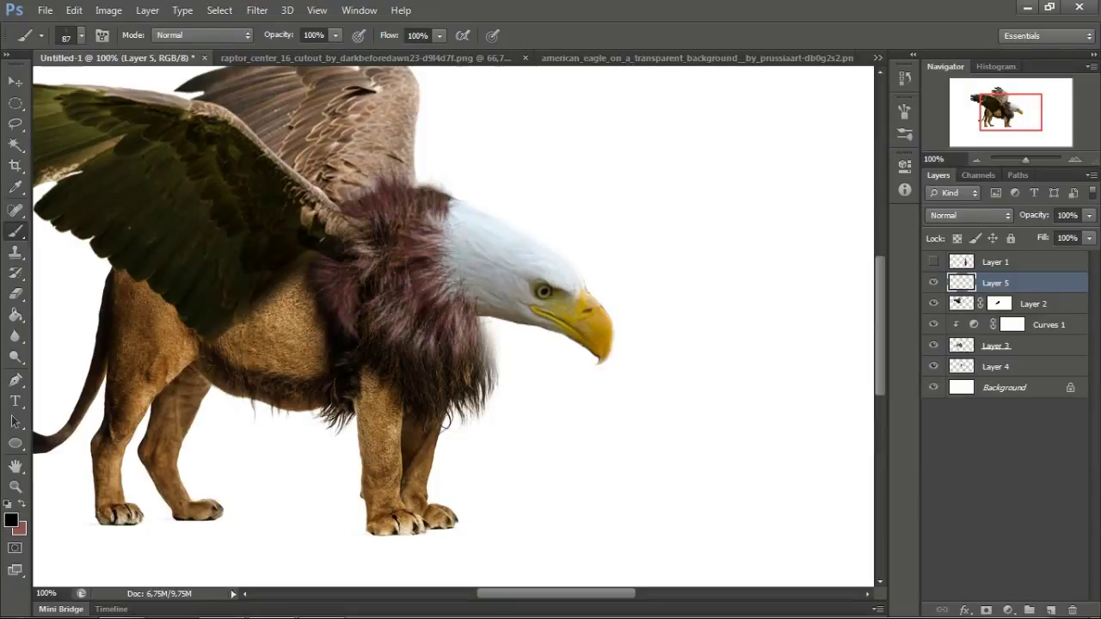
Step: Darken the painted fur's shadows with Curves (Ctrl+M)
key(ctrl+m)
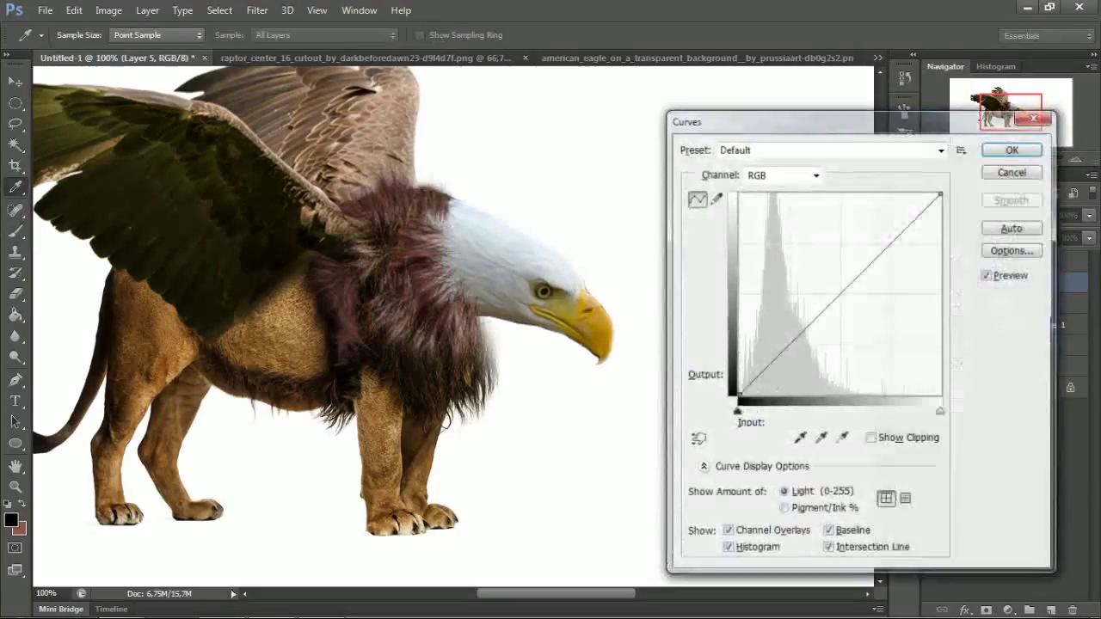
drag(748, 385, 757, 396)
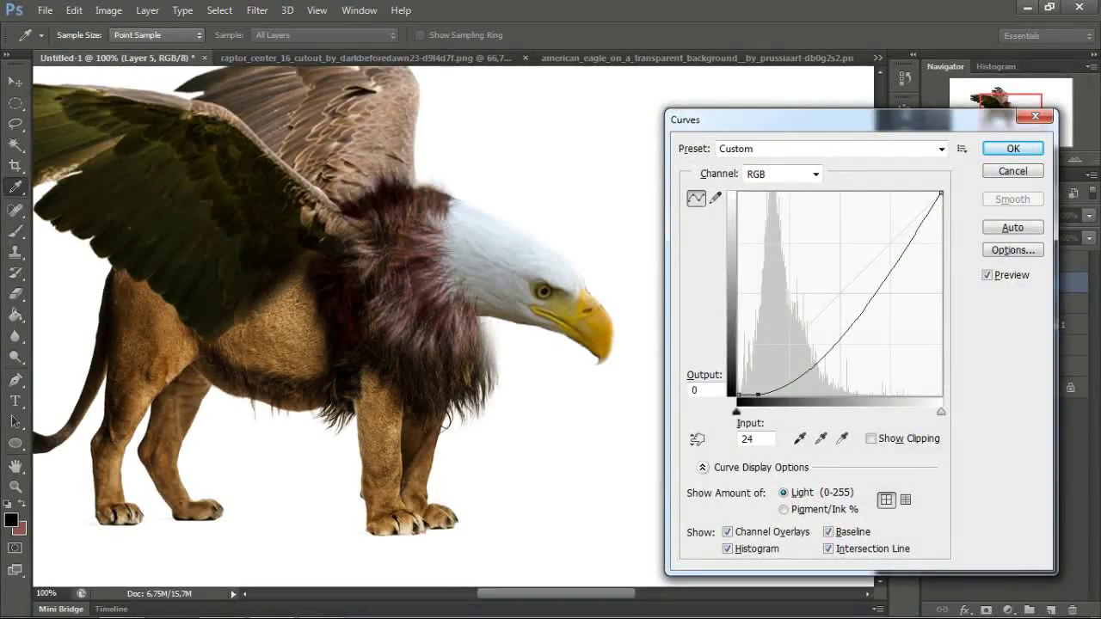
click(1013, 148)
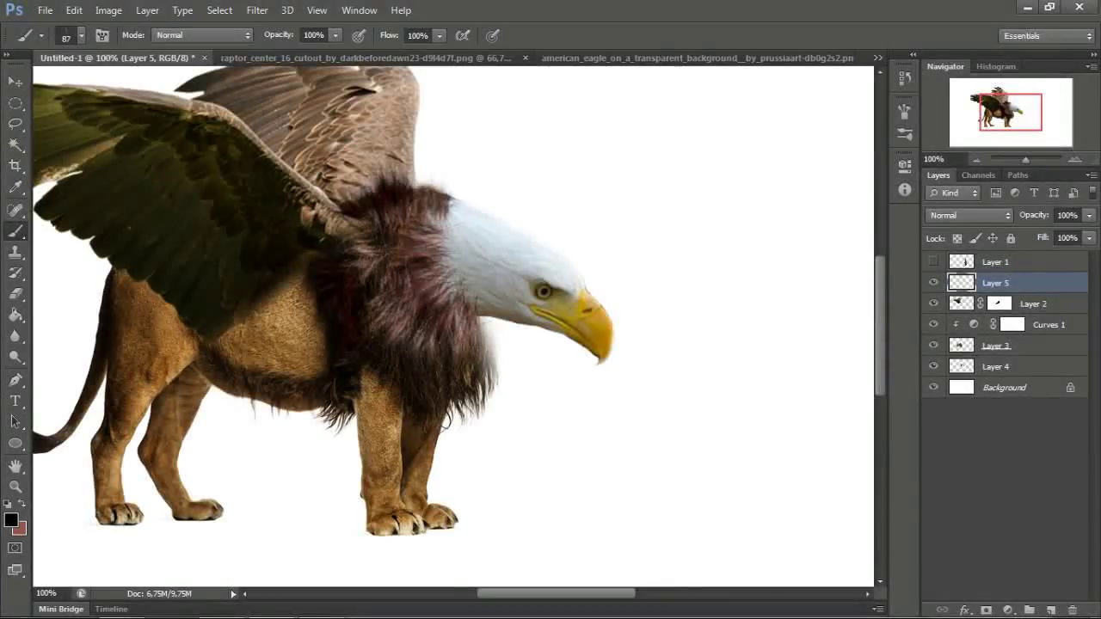
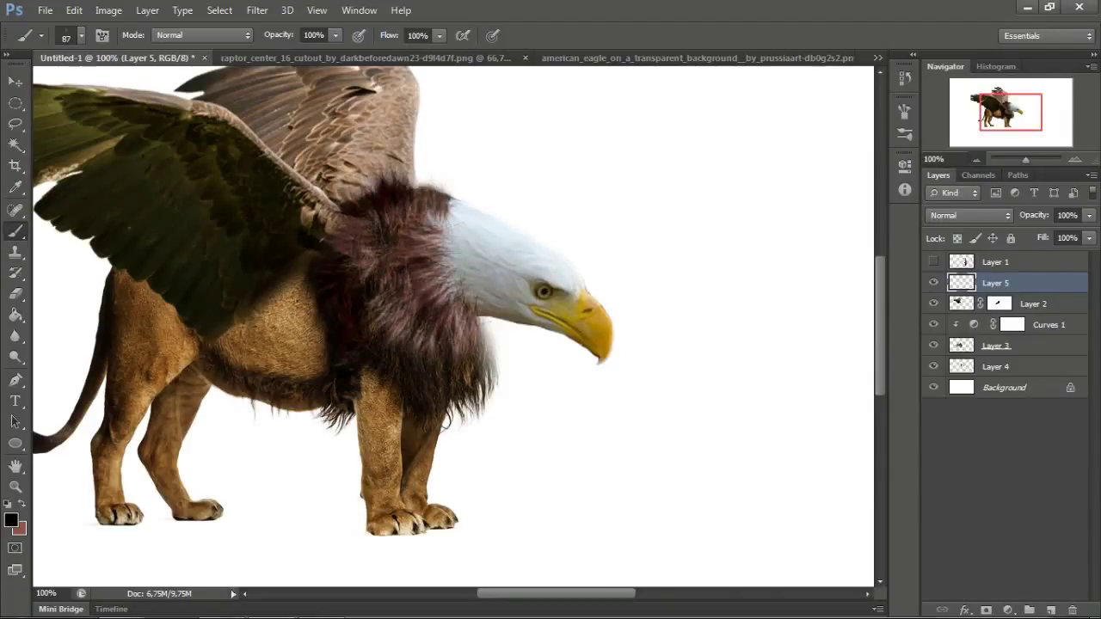
Step: Check the whole composition, then sample a light colour from the eagle's white head
key(ctrl+minus)
key(ctrl+minus)
key(ctrl+minus)
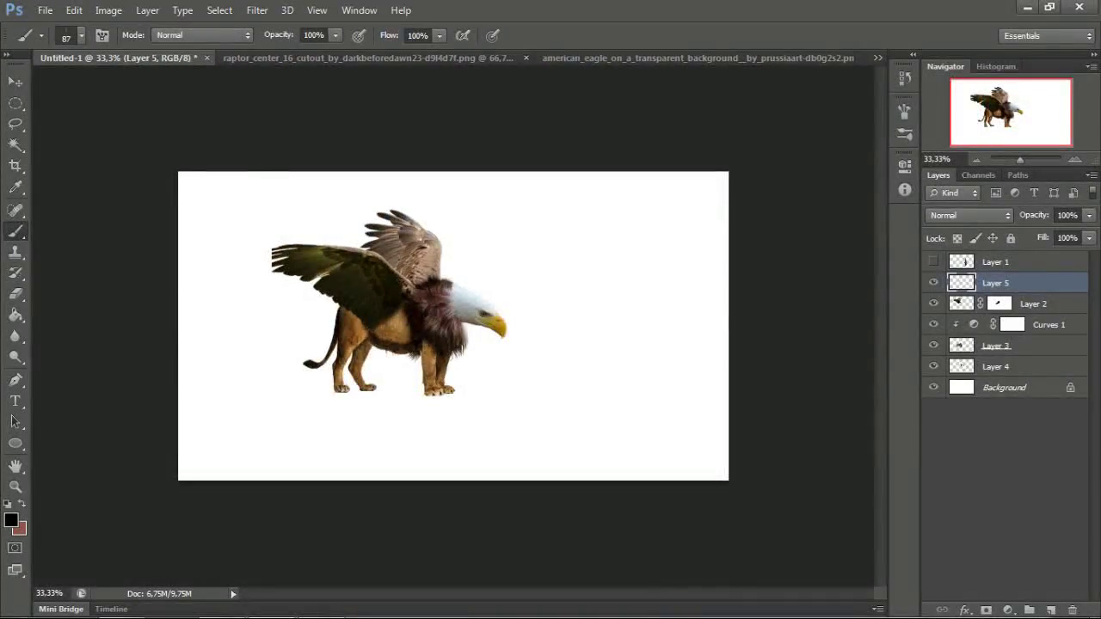
key(ctrl+plus)
key(ctrl+plus)
key(ctrl+plus)
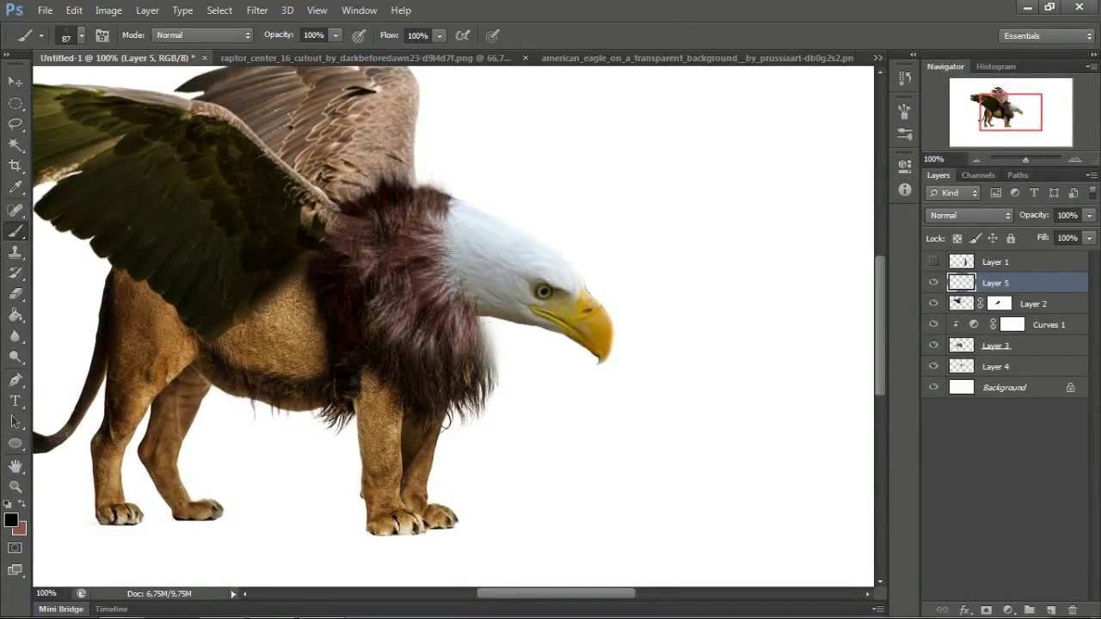
click(10, 519)
click(503, 249)
click(929, 186)
Step: Paint light strokes over the dark neck fur on Layer 5, undoing the last stroke
mouse_move(442, 206)
mouse_down()
mouse_move(429, 262)
mouse_move(473, 323)
mouse_move(451, 335)
mouse_move(464, 348)
mouse_move(456, 370)
mouse_up()
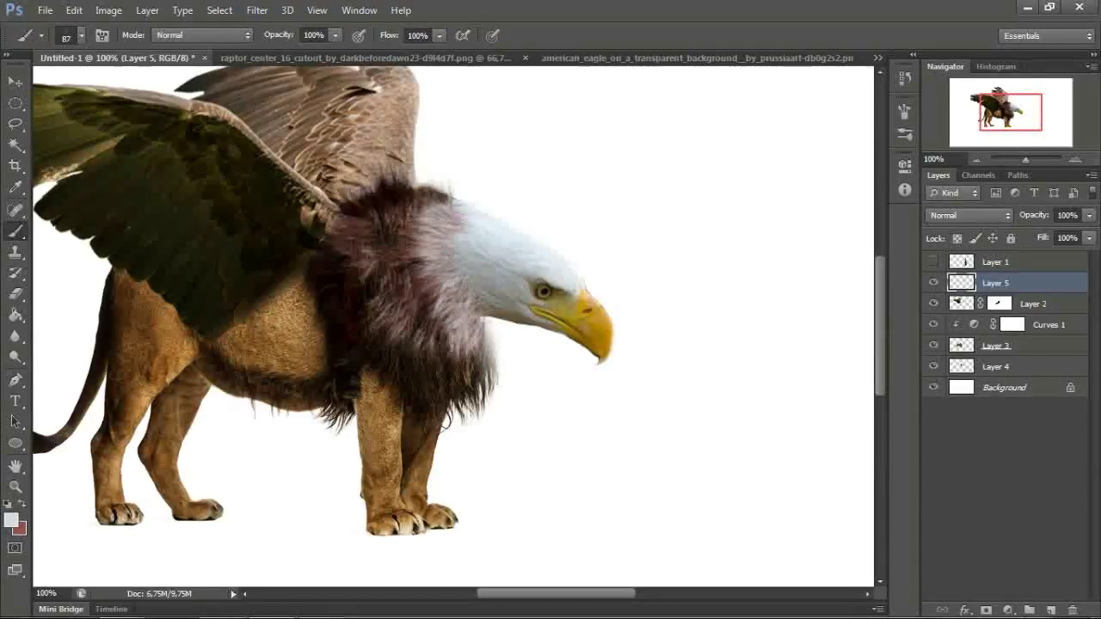
mouse_move(439, 331)
mouse_down()
mouse_move(465, 370)
mouse_move(438, 396)
mouse_up()
drag(451, 353, 426, 408)
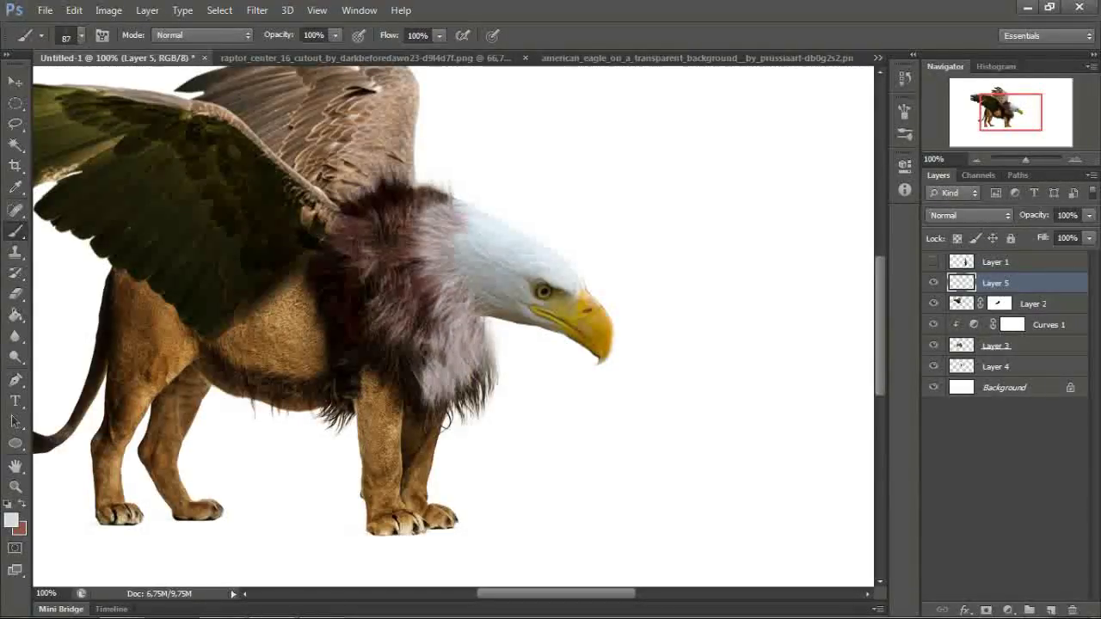
drag(443, 331, 412, 383)
key(ctrl+z)
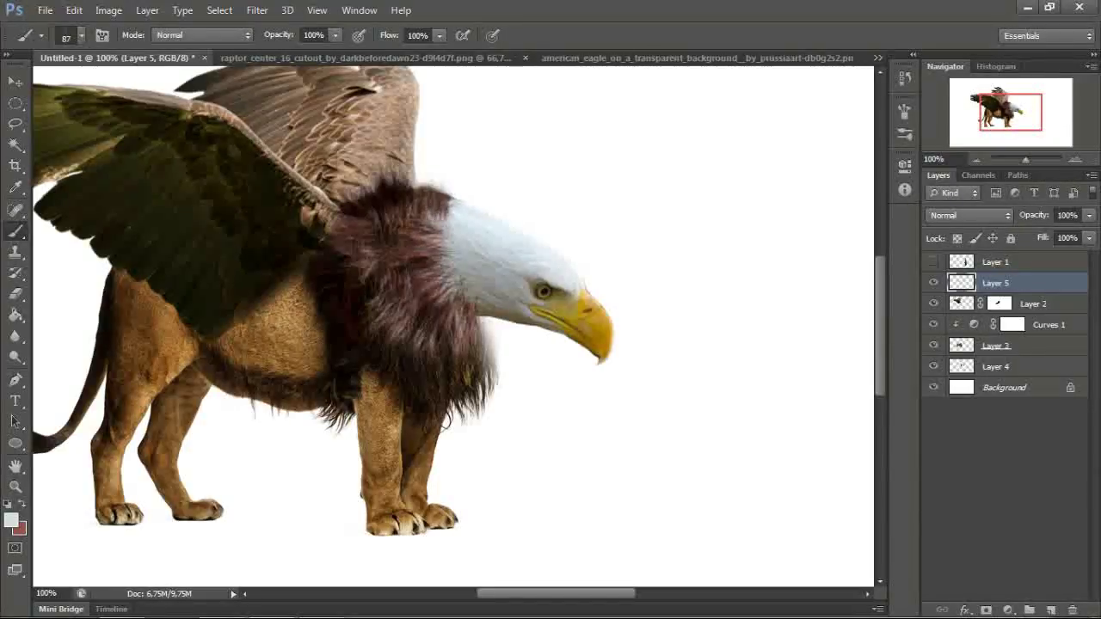
Step: Set the background colour to dark grey #272727 and return to the Brush tool
click(15, 188)
click(18, 527)
click(547, 370)
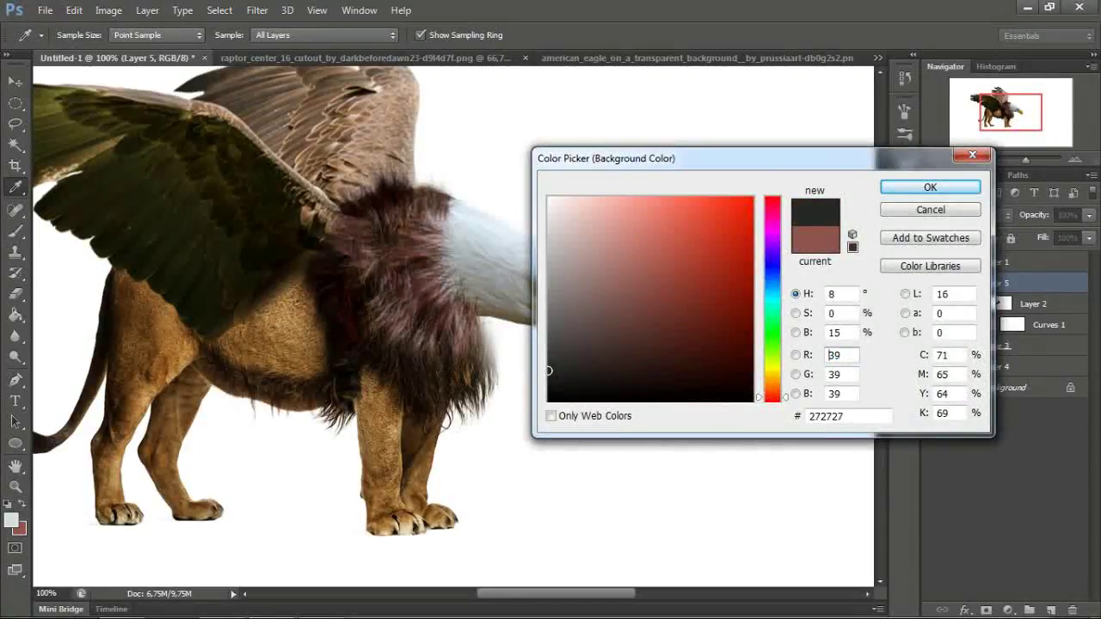
click(930, 187)
key(b)
Step: Blend more light strokes along the head–neck boundary and the lower right neck fur
drag(430, 227, 445, 305)
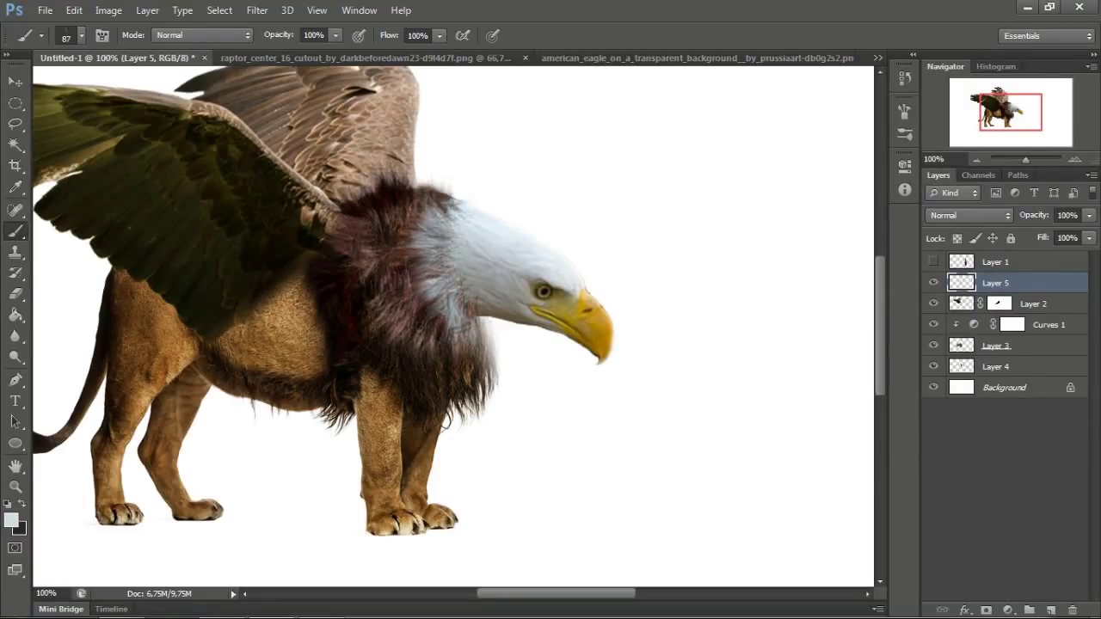
drag(422, 219, 408, 196)
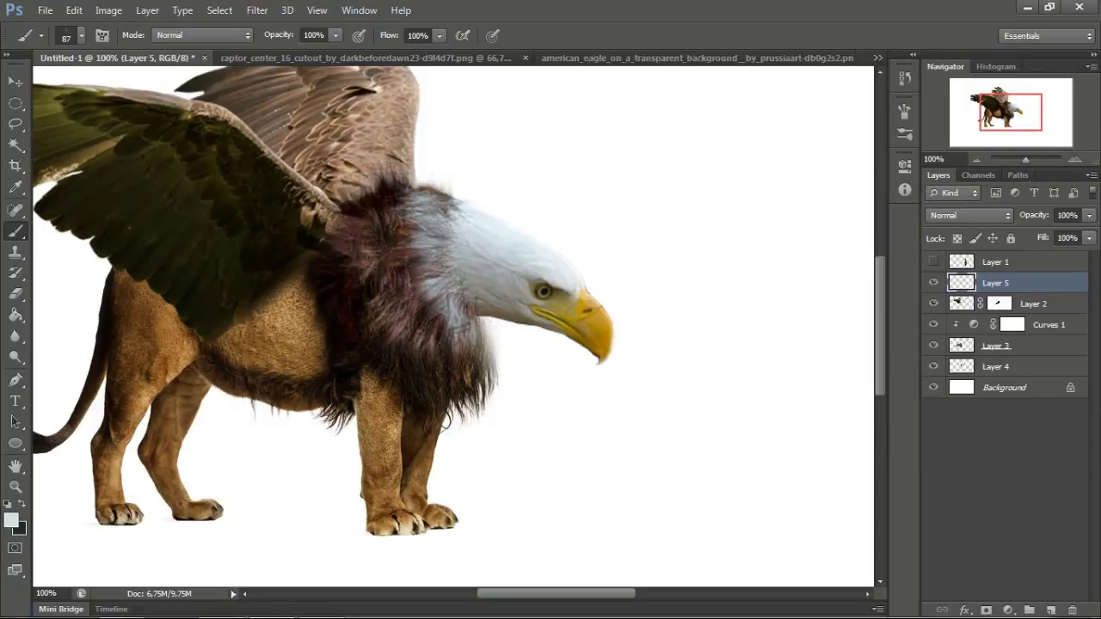
drag(409, 240, 396, 279)
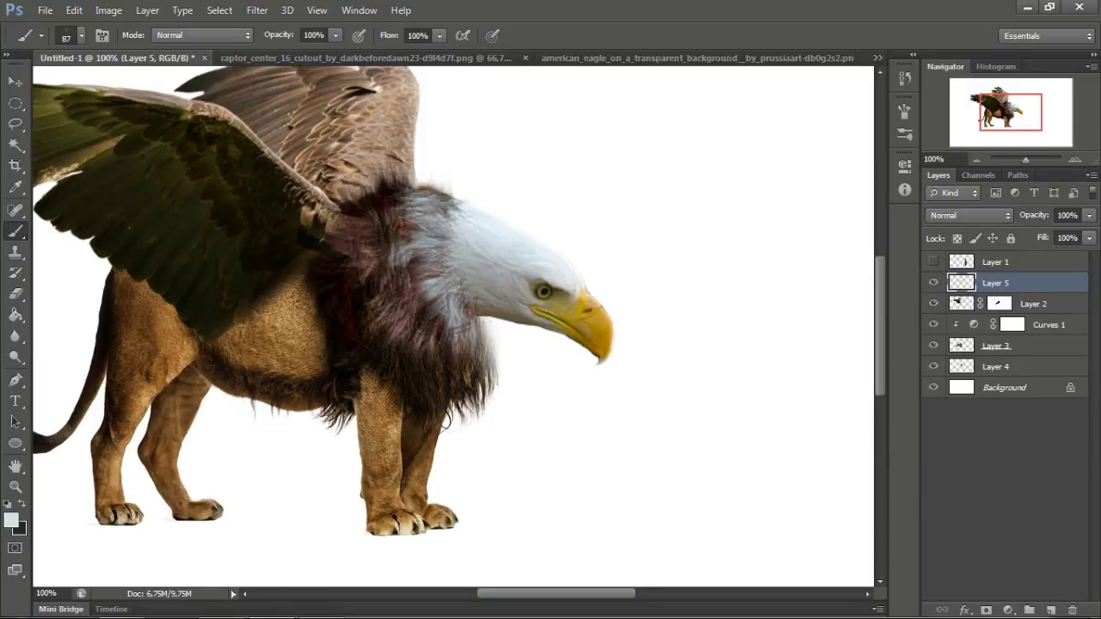
drag(477, 380, 465, 401)
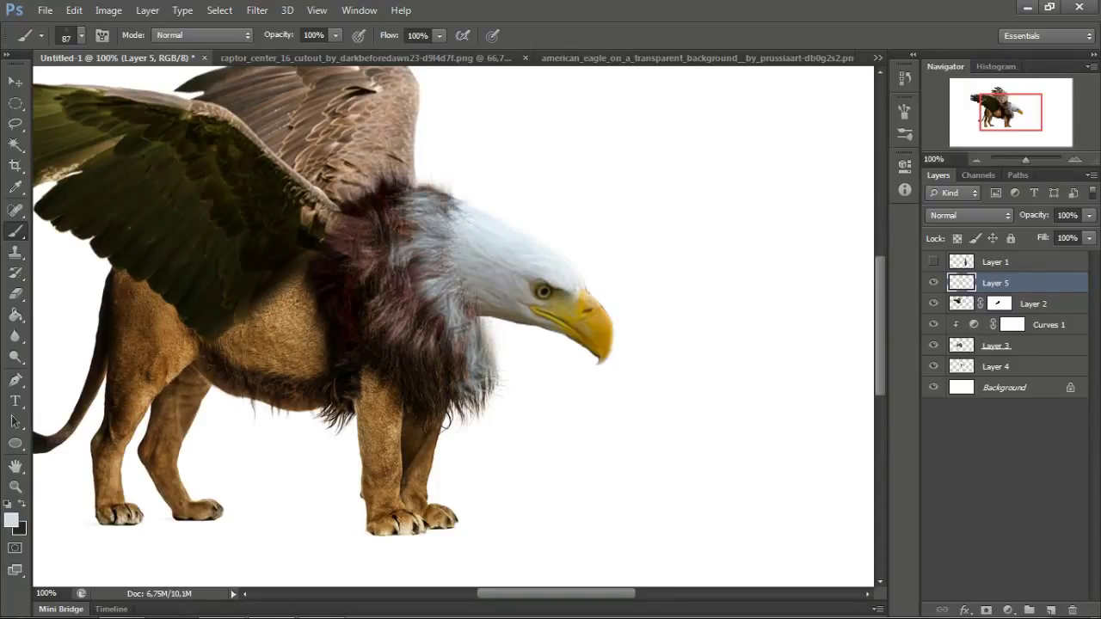
click(81, 36)
Step: Choose the 45 px brush preset and a lighter grey colour
scroll(189, 344, down, 3)
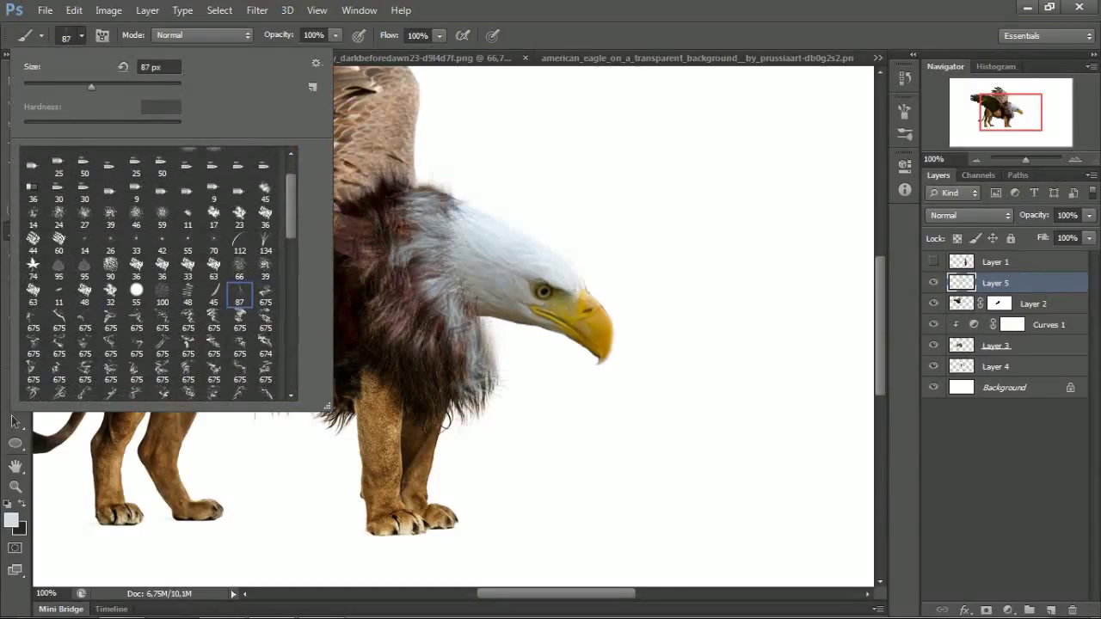
double_click(214, 290)
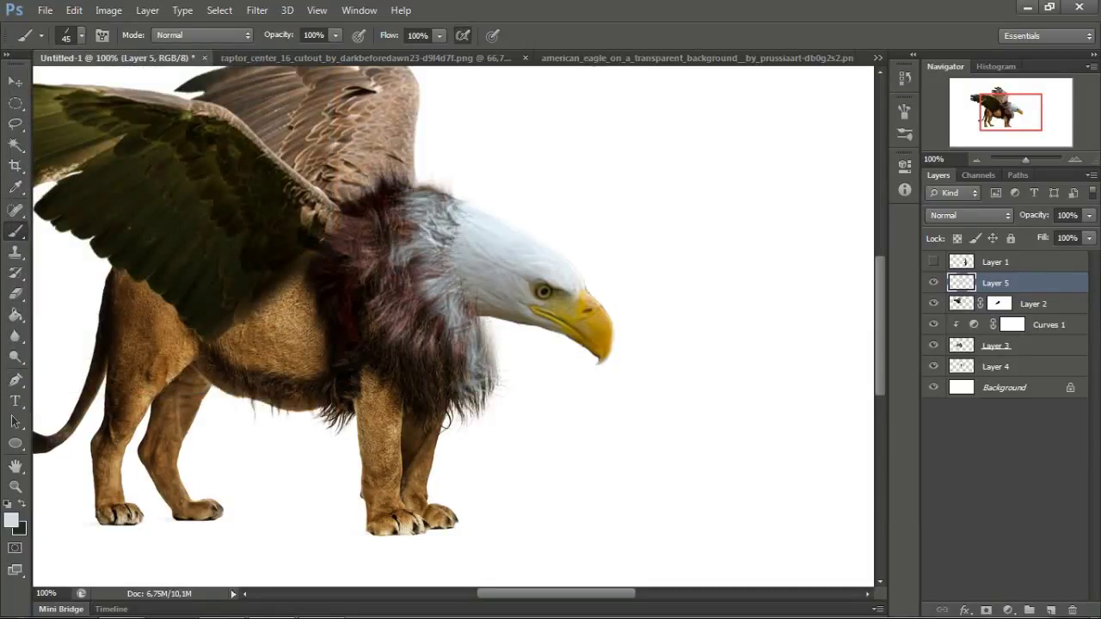
click(19, 526)
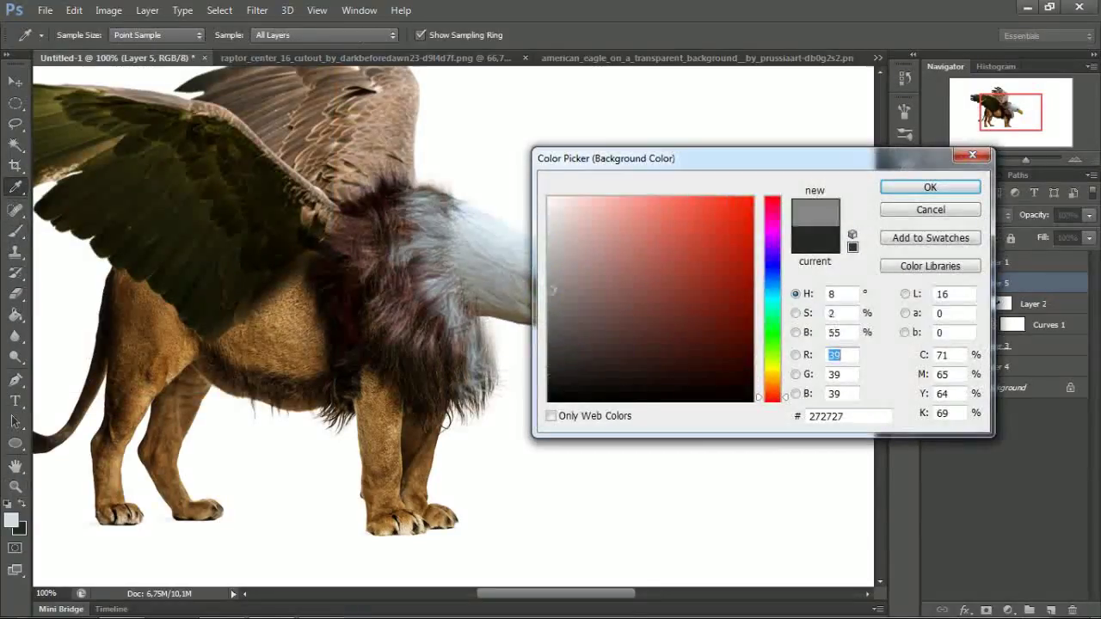
click(548, 281)
click(929, 185)
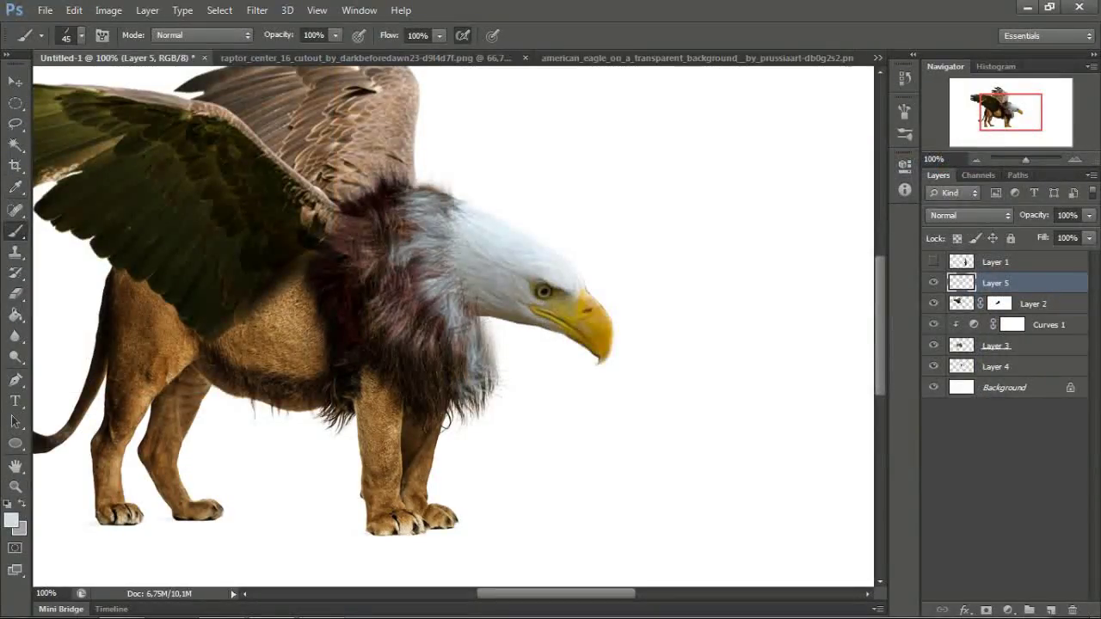
Step: Set brush opacity to 29% and softly lighten the white neck feathers
click(80, 35)
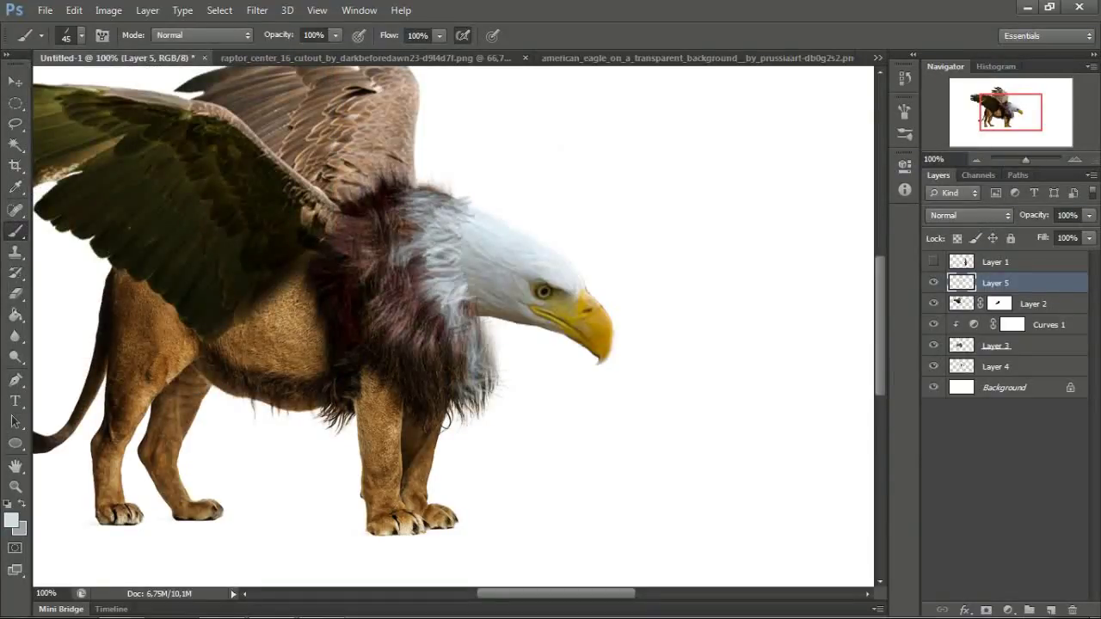
click(336, 35)
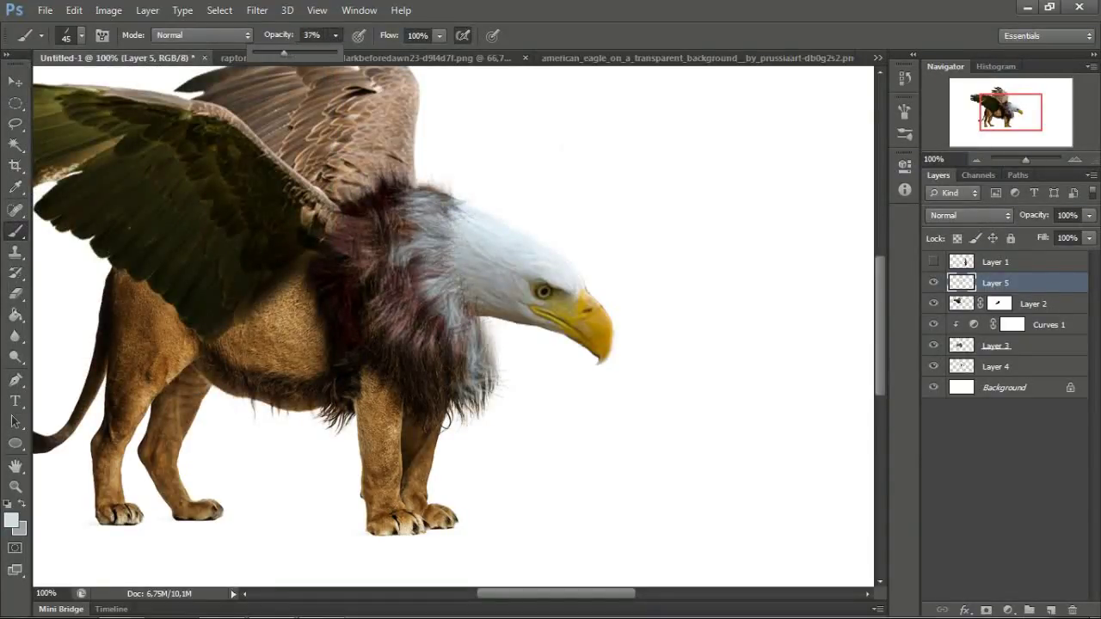
key(Return)
drag(444, 254, 465, 289)
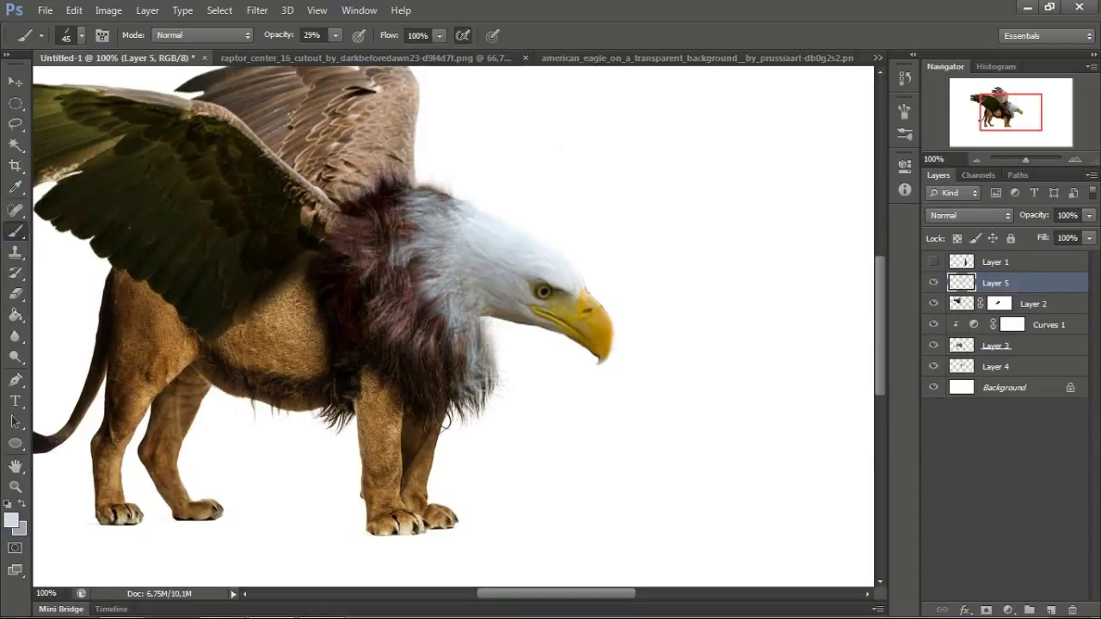
key(ctrl+minus)
key(ctrl+minus)
key(ctrl+minus)
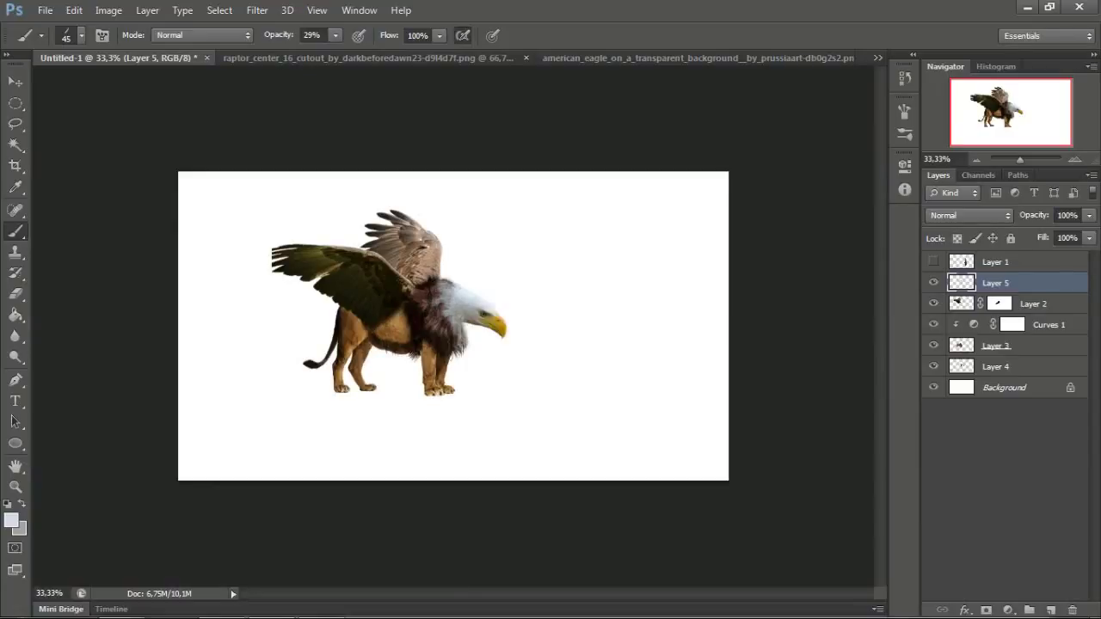
key(ctrl+plus)
key(ctrl+plus)
key(ctrl+plus)
Step: Paint dark reddish-brown strokes down the griffin's neck feathers
click(12, 520)
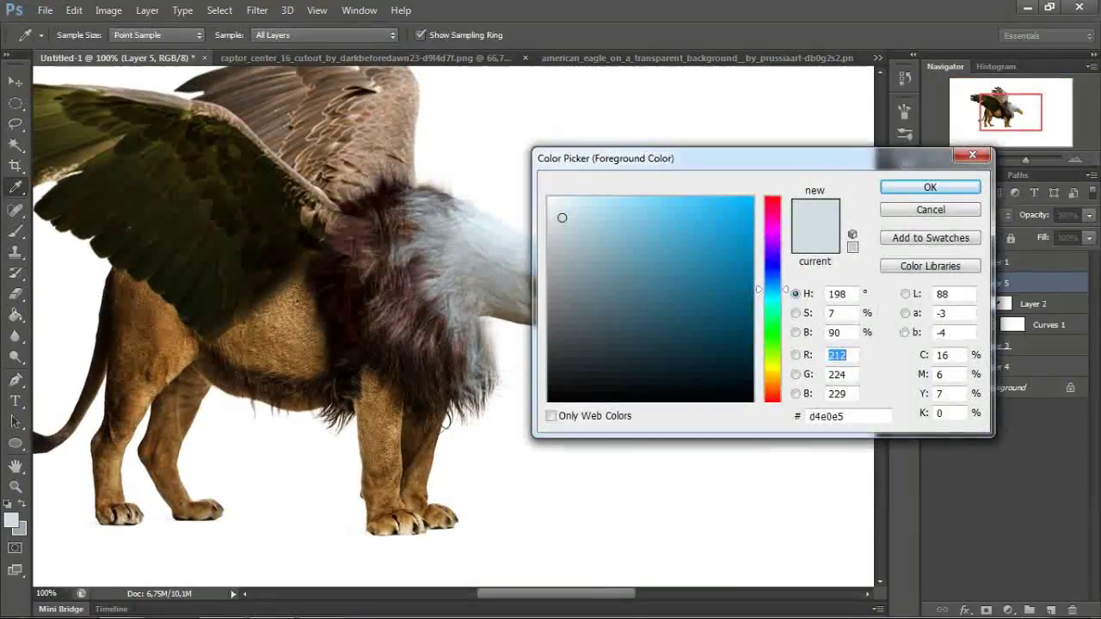
click(352, 283)
click(934, 184)
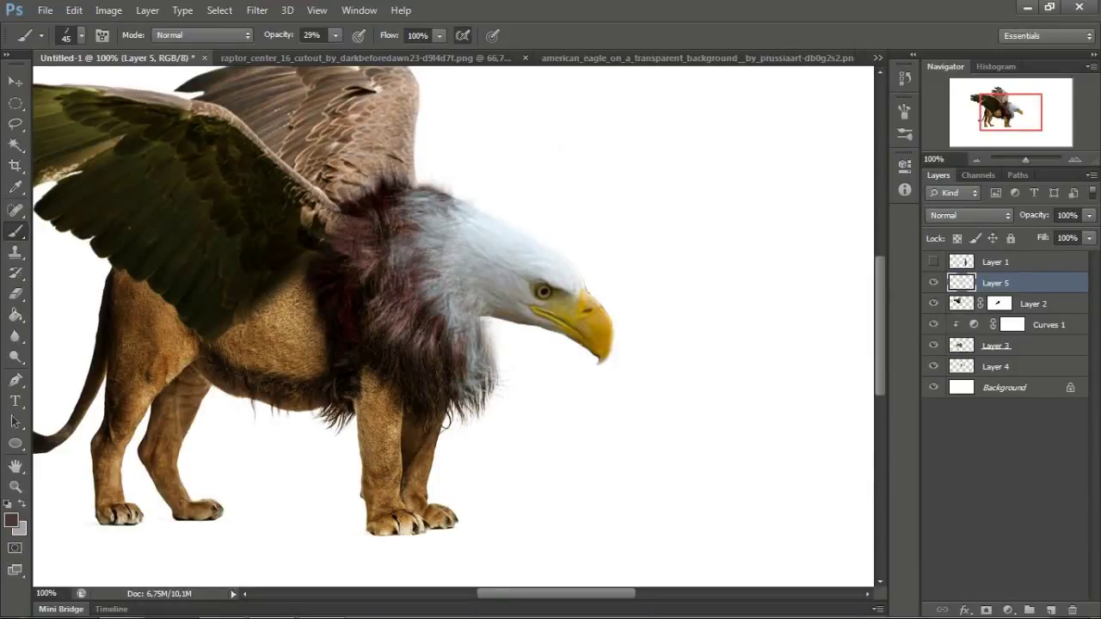
drag(434, 210, 448, 337)
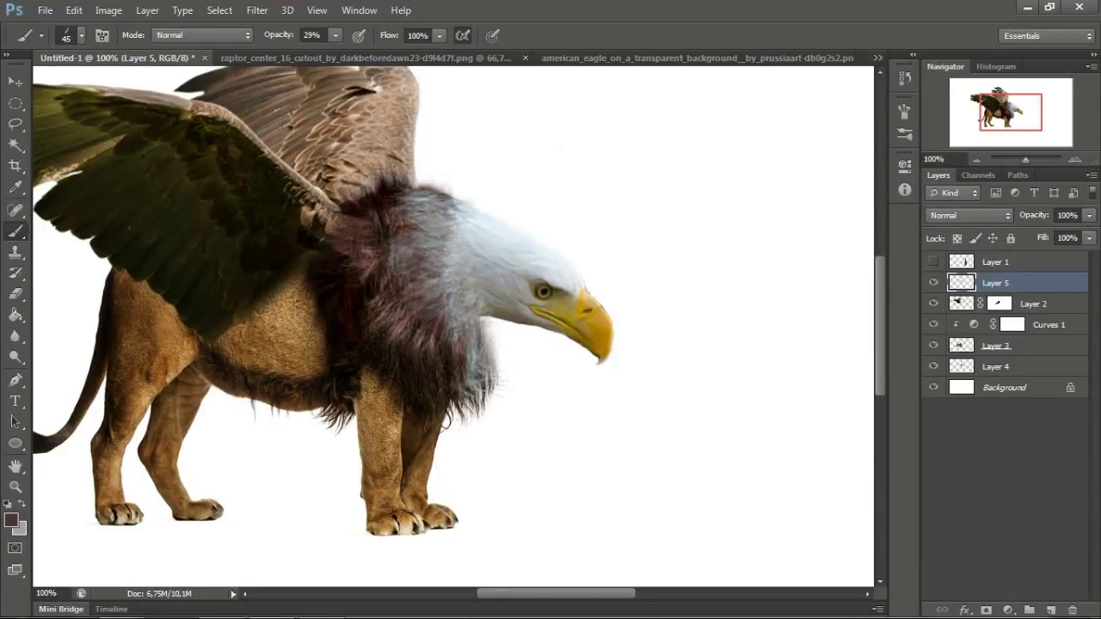
Step: Set the background colour to dark brown #24190f and zoom out to the whole composition
click(18, 527)
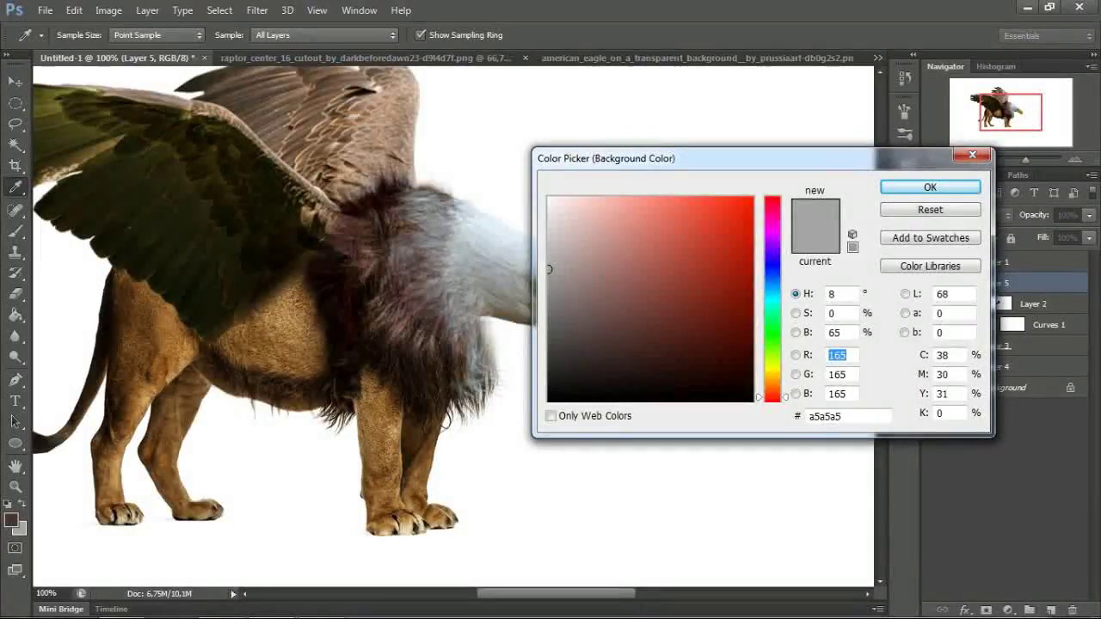
click(404, 378)
key(Return)
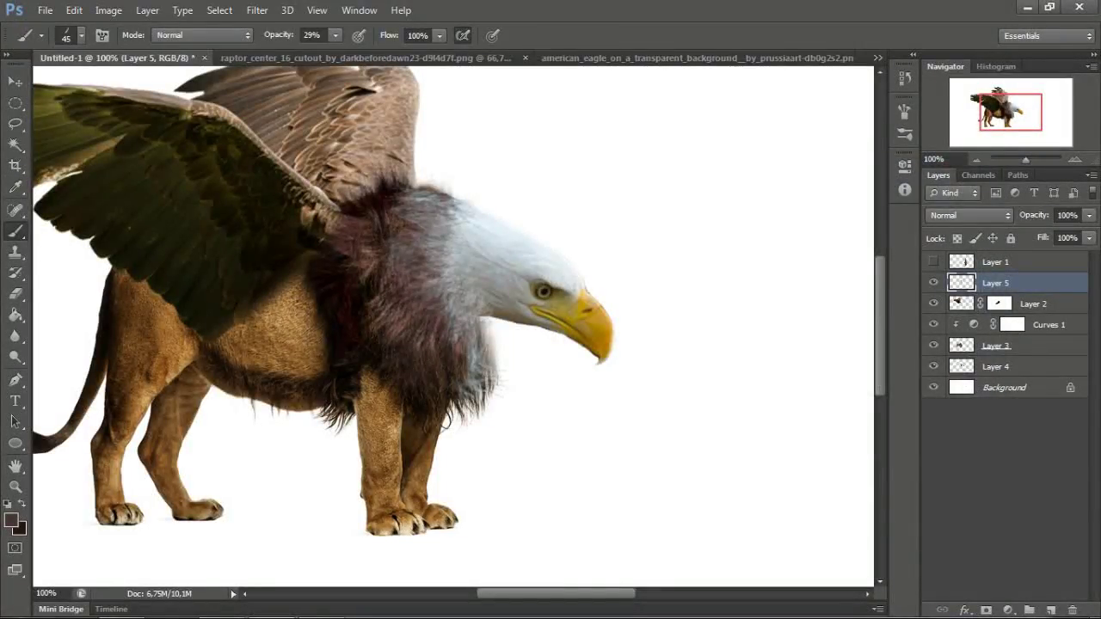
key(ctrl+minus)
key(ctrl+minus)
key(ctrl+minus)
key(ctrl+minus)
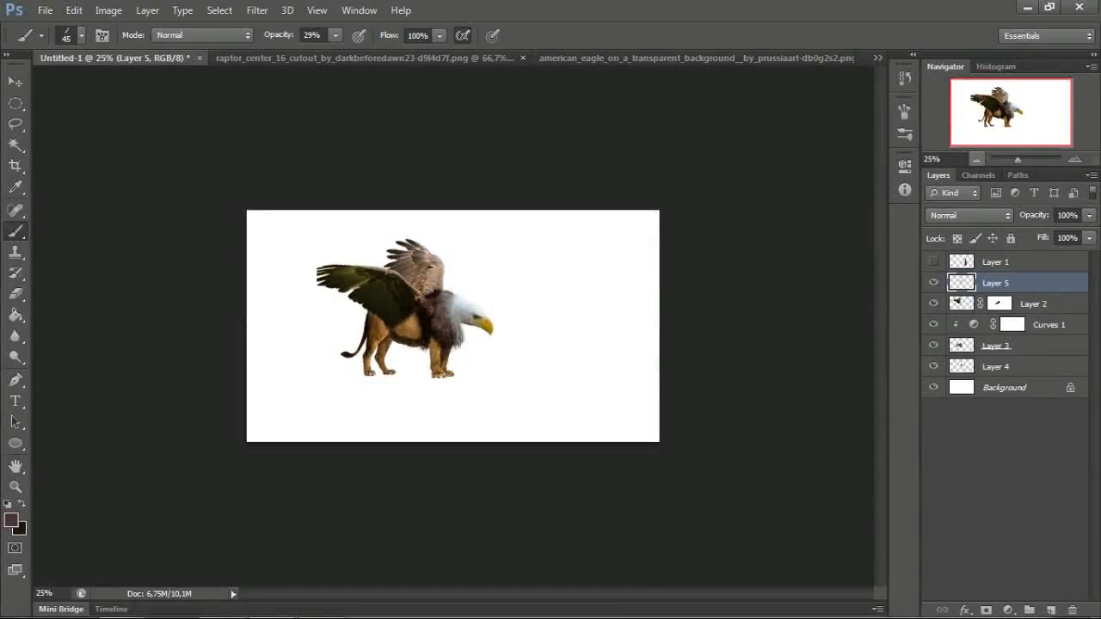
Step: Show the warrior, move him left of the griffin, flip him to face it, and enlarge him
click(933, 261)
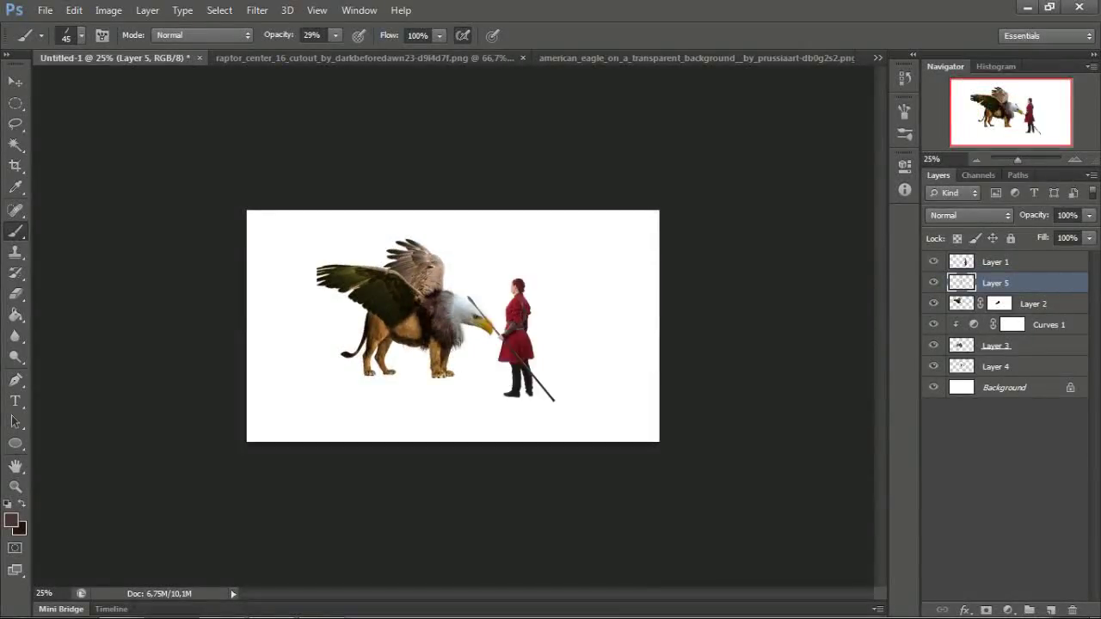
key(v)
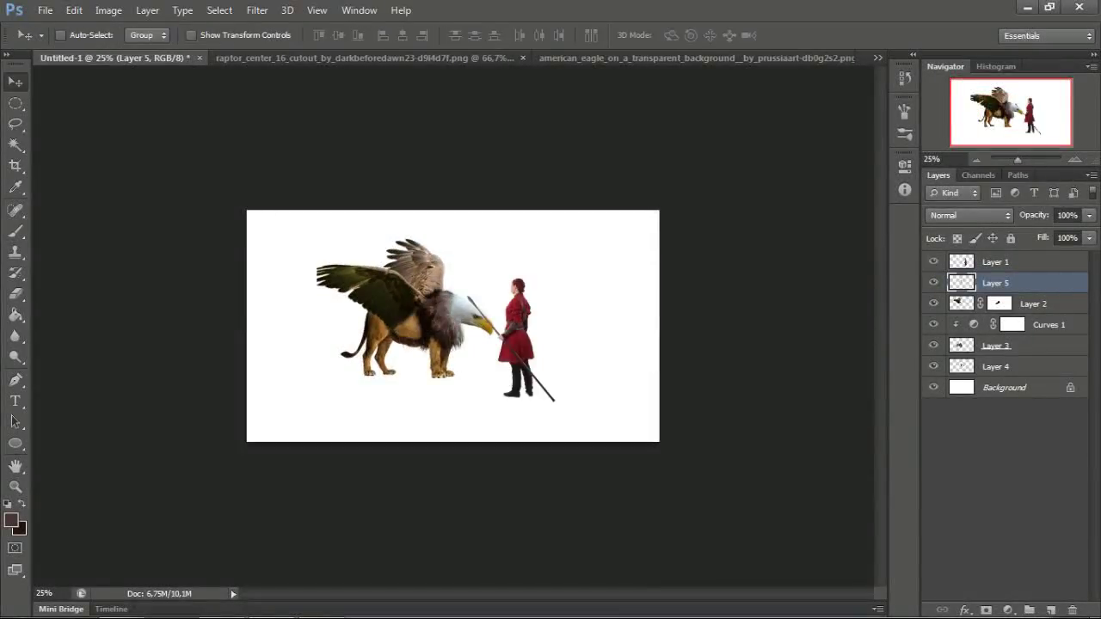
drag(516, 336, 303, 327)
key(ctrl+t)
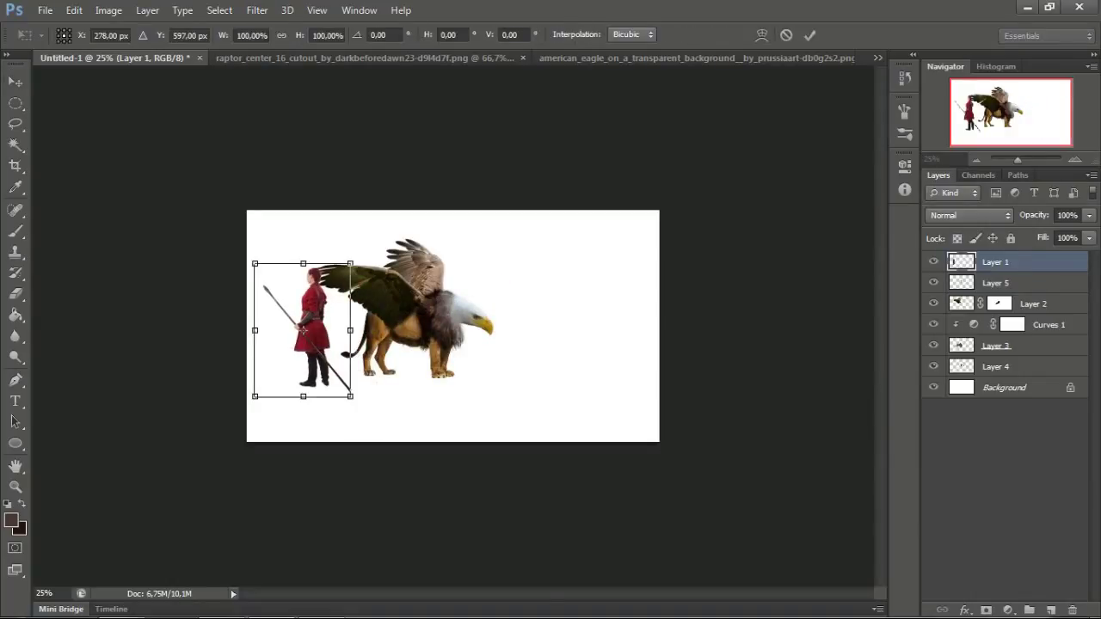
right_click(303, 342)
click(343, 588)
mouse_move(350, 263)
mouse_down()
mouse_move(384, 216)
mouse_move(376, 225)
mouse_up()
drag(309, 344, 335, 335)
key(Return)
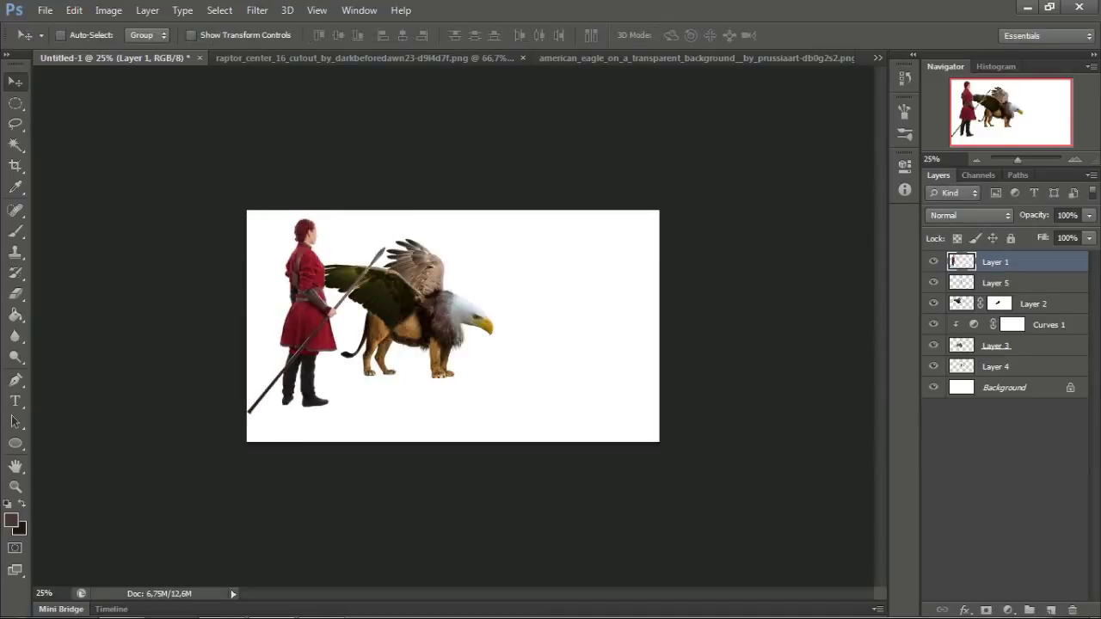
Step: Shrink the red-clad warrior slightly with Free Transform and check the composition
key(ctrl+t)
drag(398, 213, 388, 226)
key(Return)
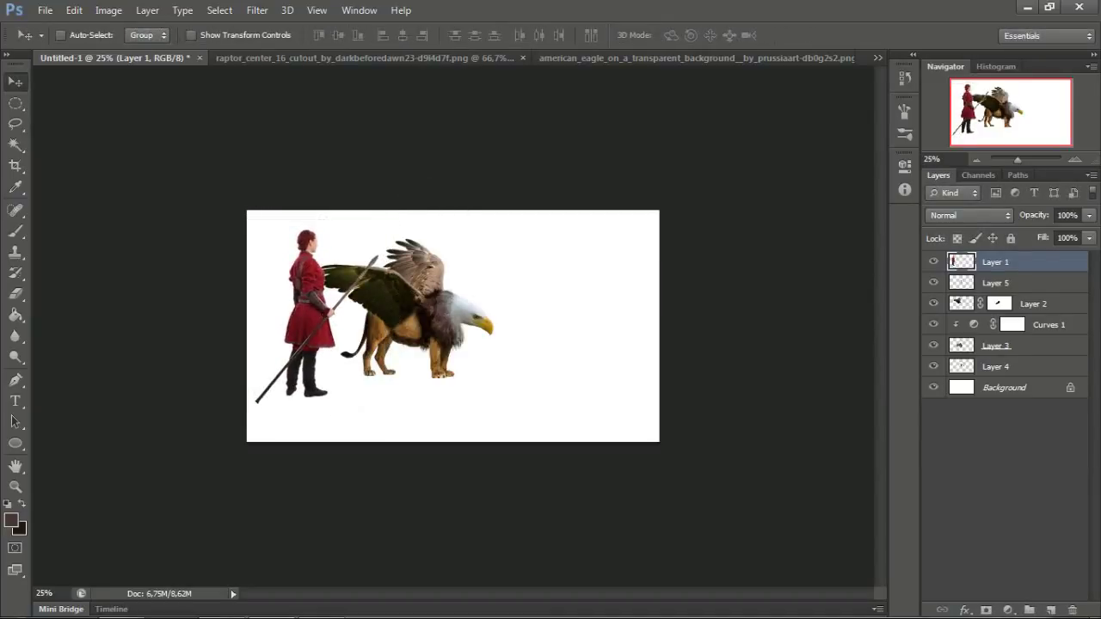
key(ctrl+plus)
key(ctrl+plus)
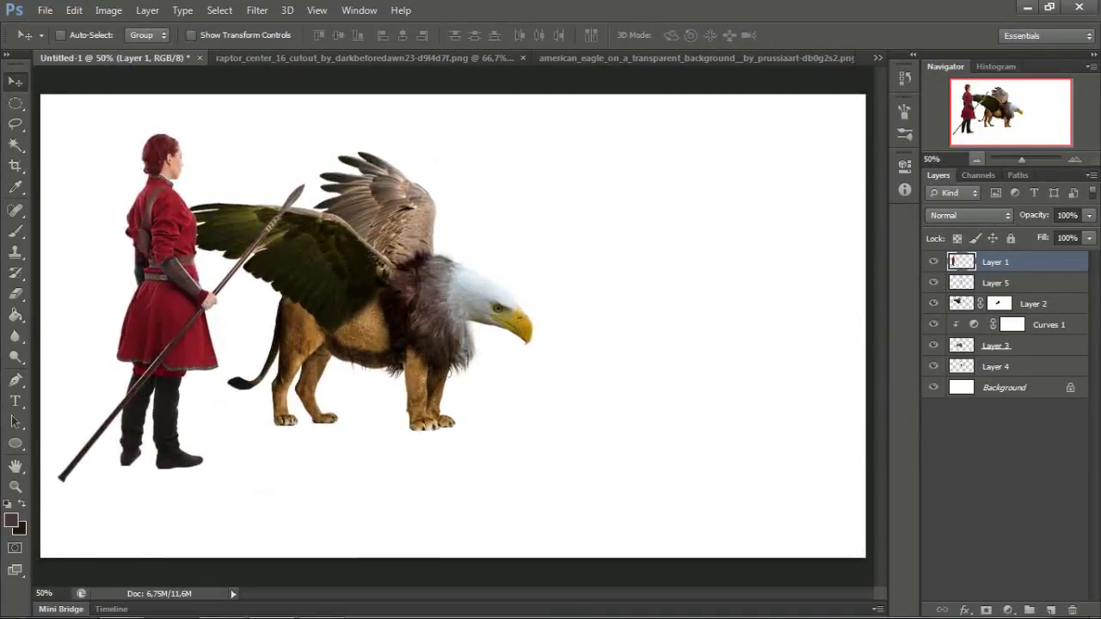
key(ctrl+minus)
click(120, 611)
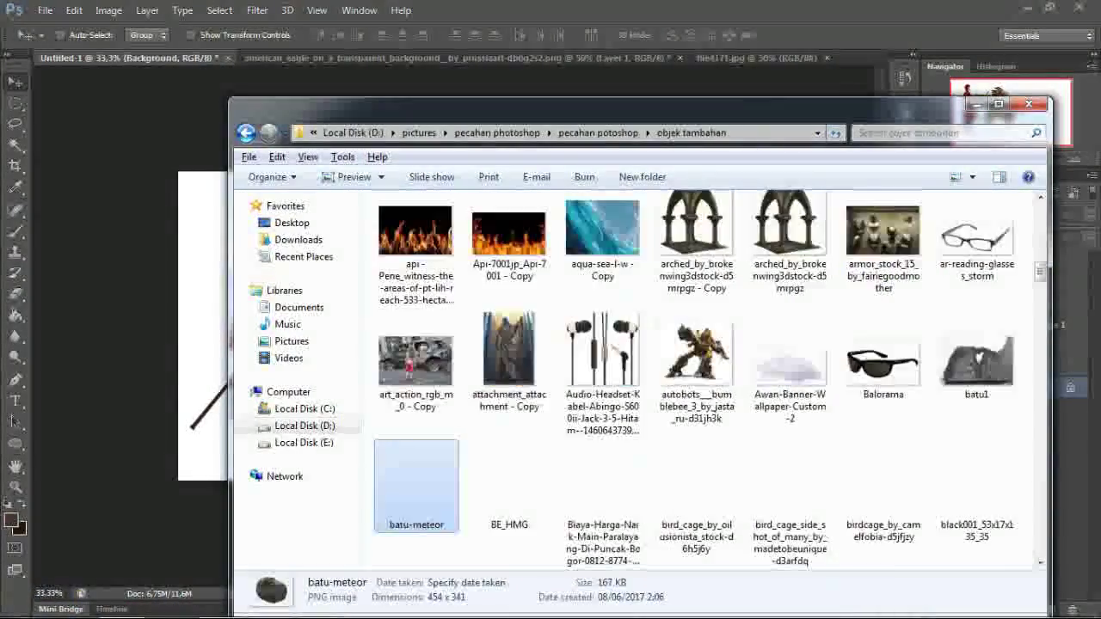
Step: Open cliff_precut_2 in Photoshop and close the leftover eagle and source documents without saving
key(Down)
key(Down)
key(Down)
key(Down)
key(Down)
key(Right)
key(Right)
key(Up)
key(Right)
key(Right)
key(Right)
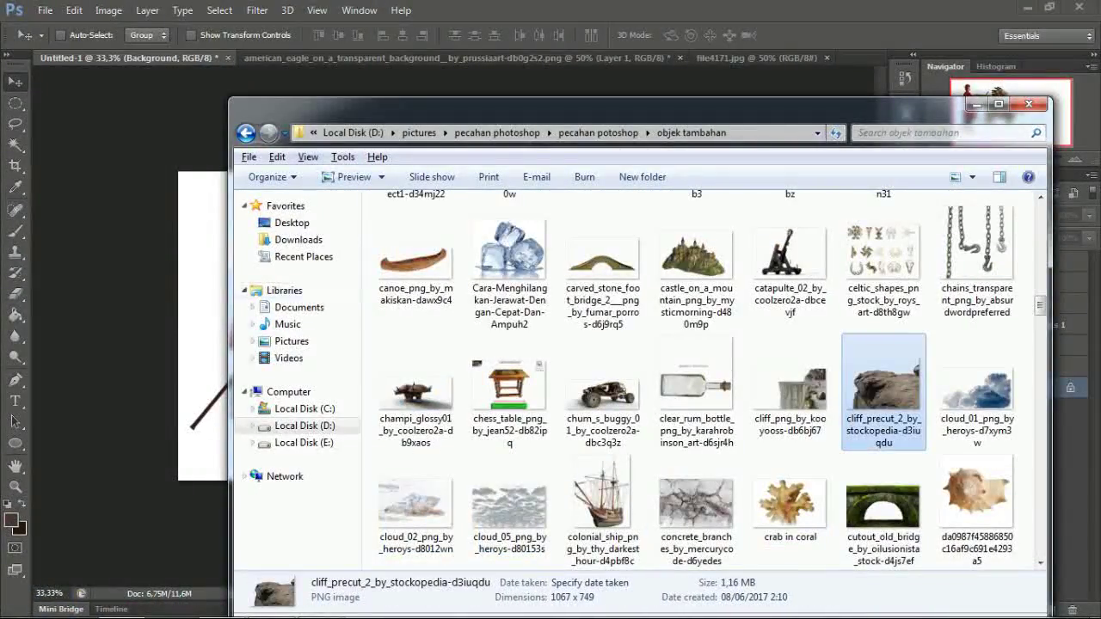
key(Return)
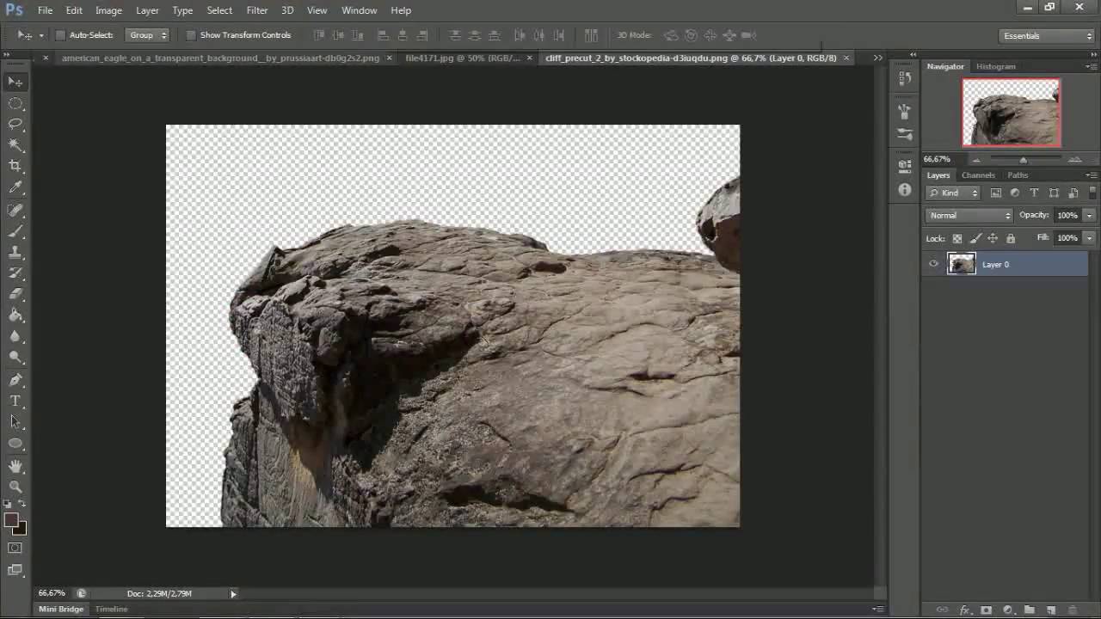
key(ctrl+Tab)
key(ctrl+Tab)
key(ctrl+w)
key(n)
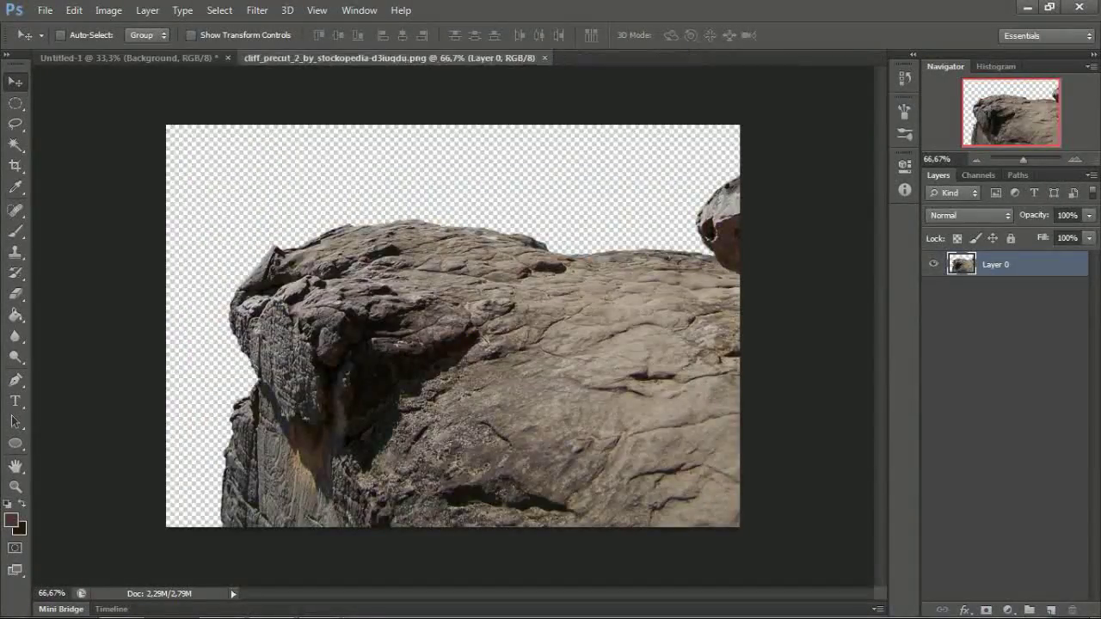
Step: Bring the rock into Untitled-1, flip it horizontally, enlarge it, and place it beneath the figures
mouse_move(447, 289)
mouse_down()
mouse_move(193, 47)
mouse_move(396, 301)
mouse_up()
key(ctrl+t)
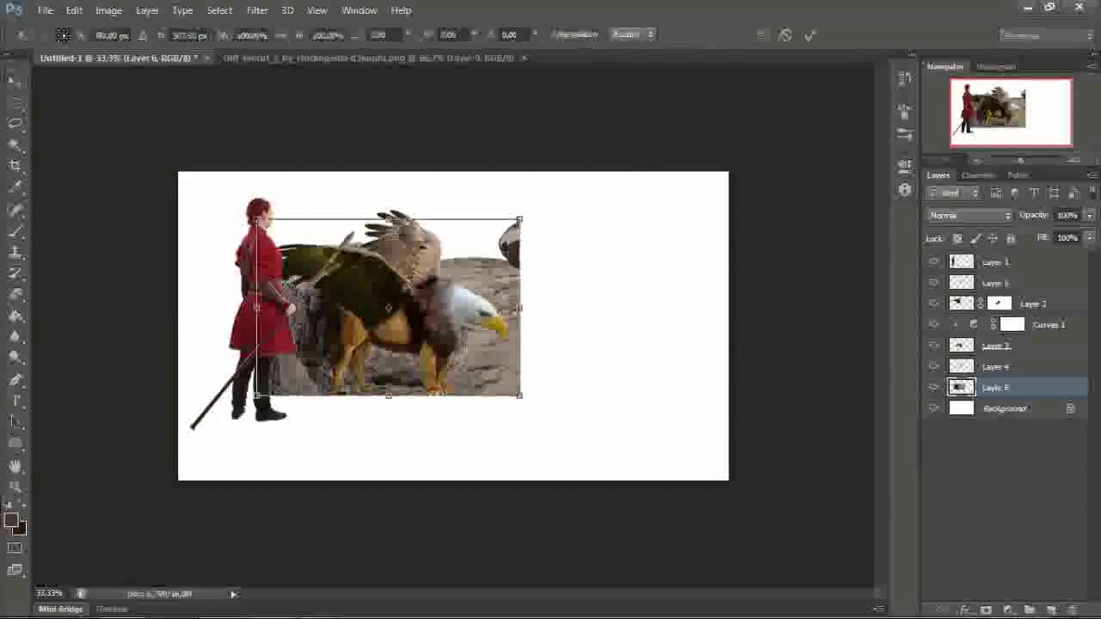
right_click(499, 380)
click(557, 349)
drag(511, 314, 428, 404)
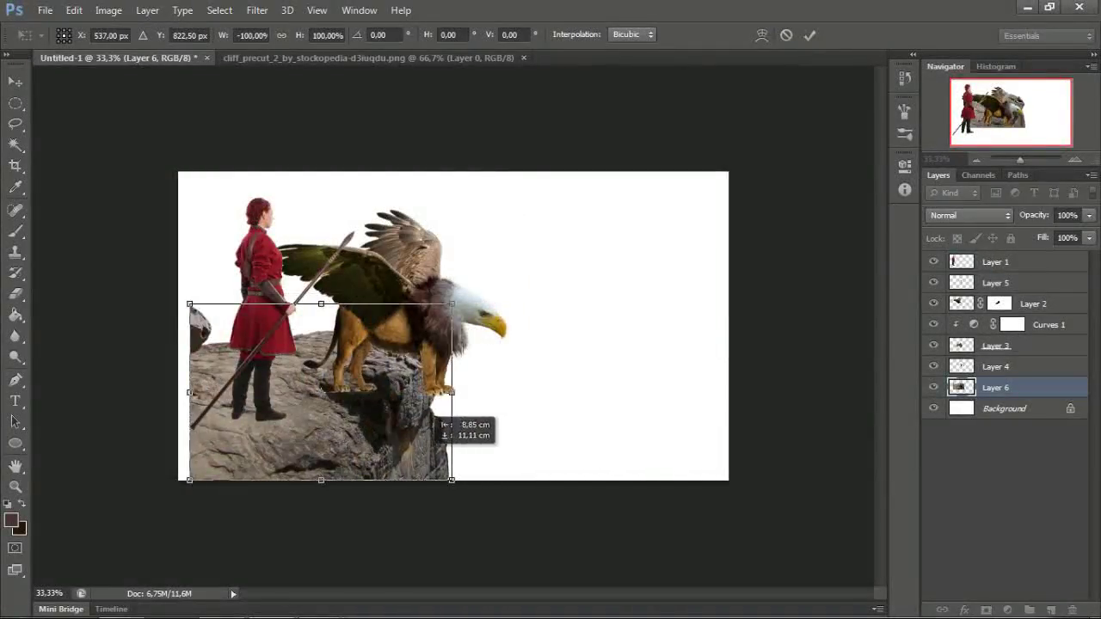
drag(441, 304, 541, 238)
mouse_move(443, 456)
mouse_down()
mouse_move(520, 471)
mouse_move(488, 518)
mouse_move(488, 507)
mouse_up()
key(Return)
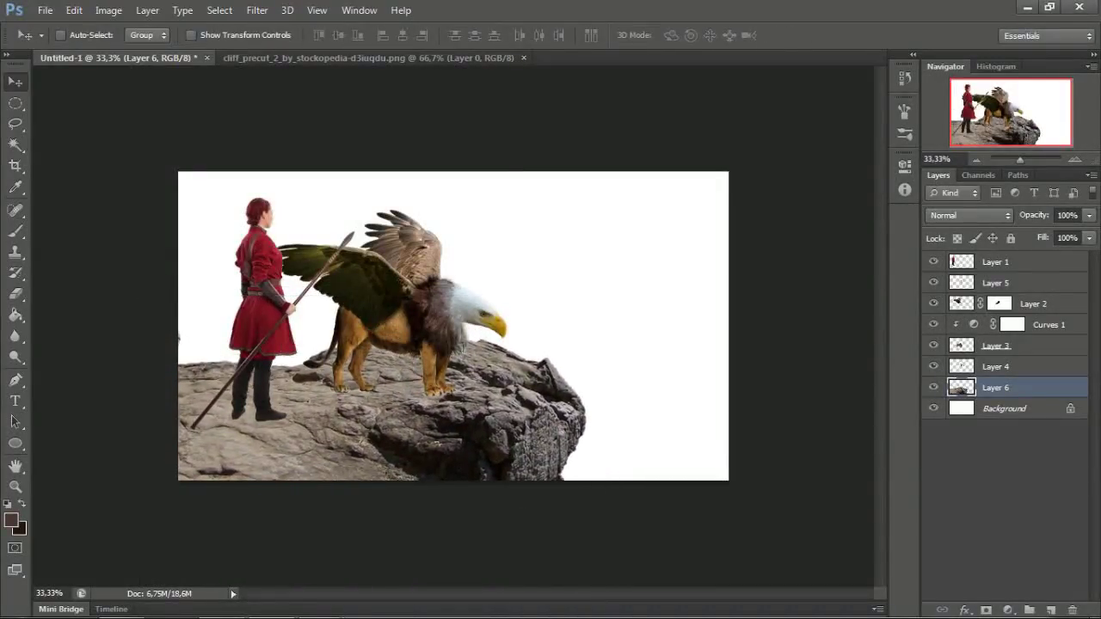
drag(331, 471, 354, 472)
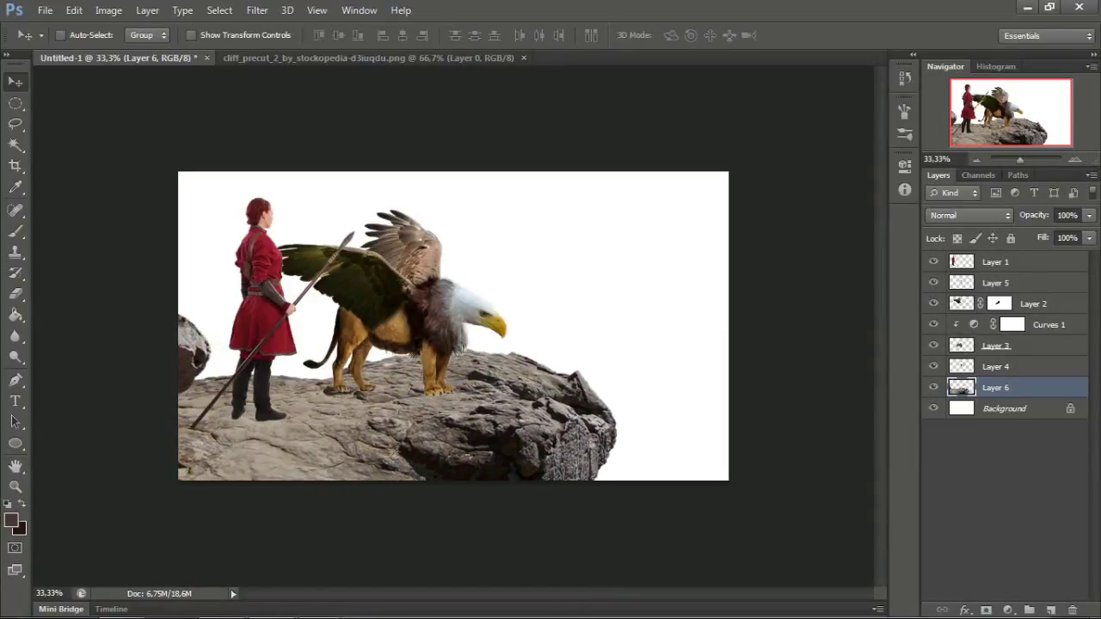
click(118, 609)
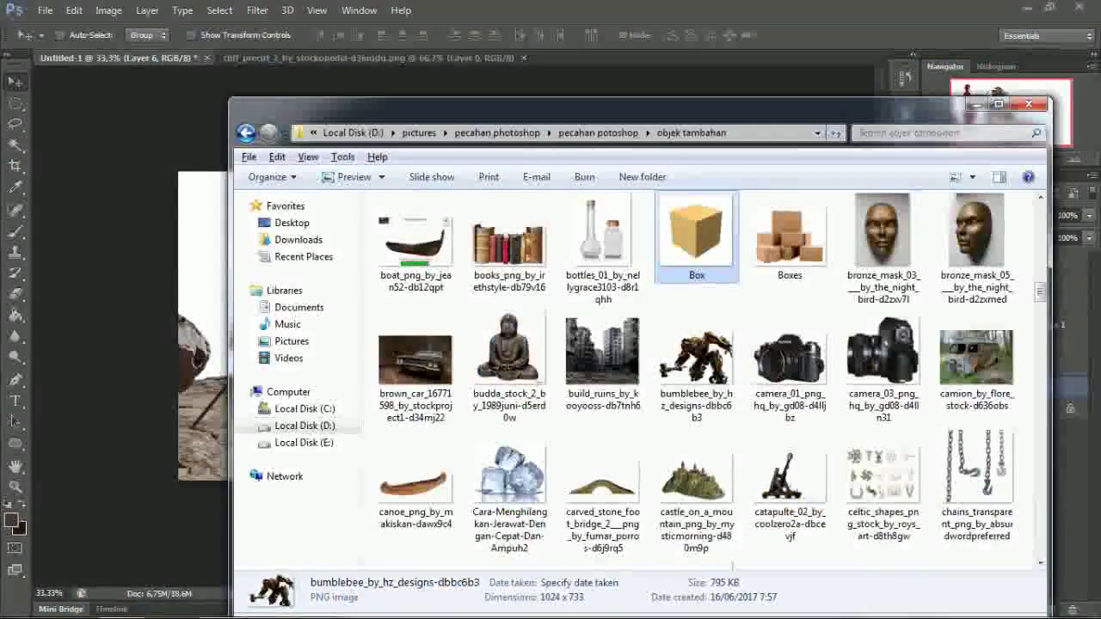
Step: Open the stone arch PNG and lasso around the arch, excluding the credit text
key(Up)
key(Up)
key(Up)
key(Up)
key(Down)
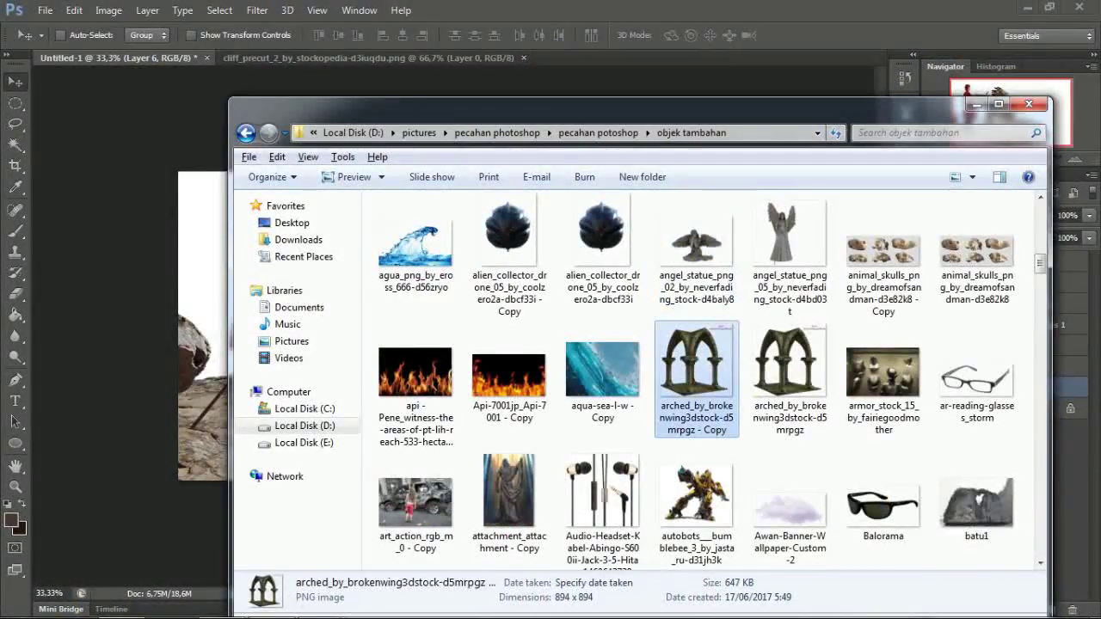
drag(695, 379, 663, 58)
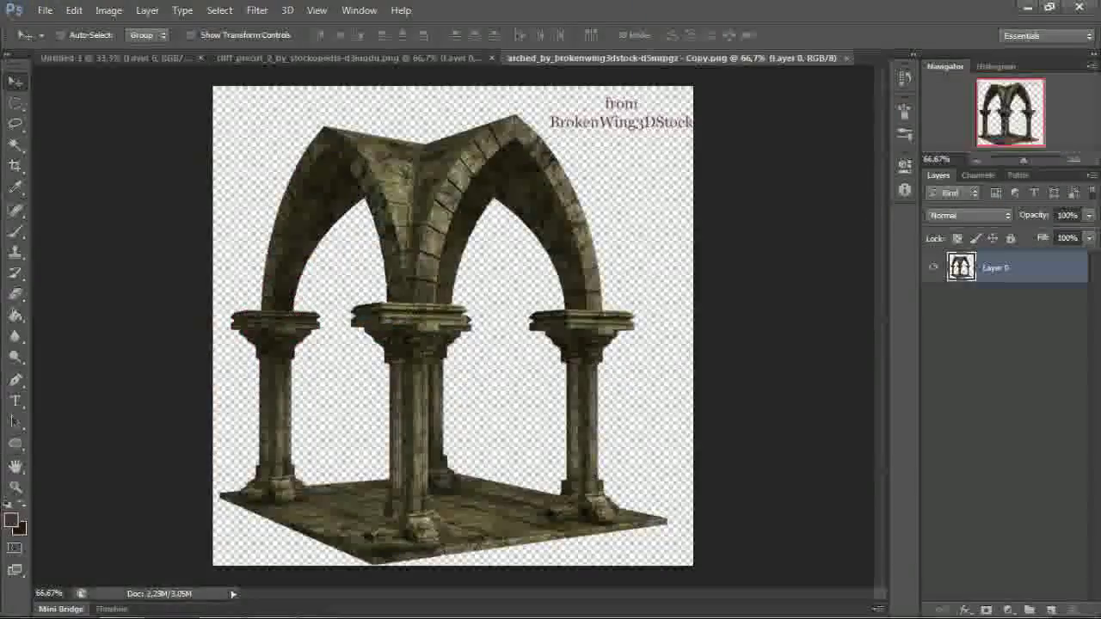
click(15, 123)
drag(526, 114, 225, 231)
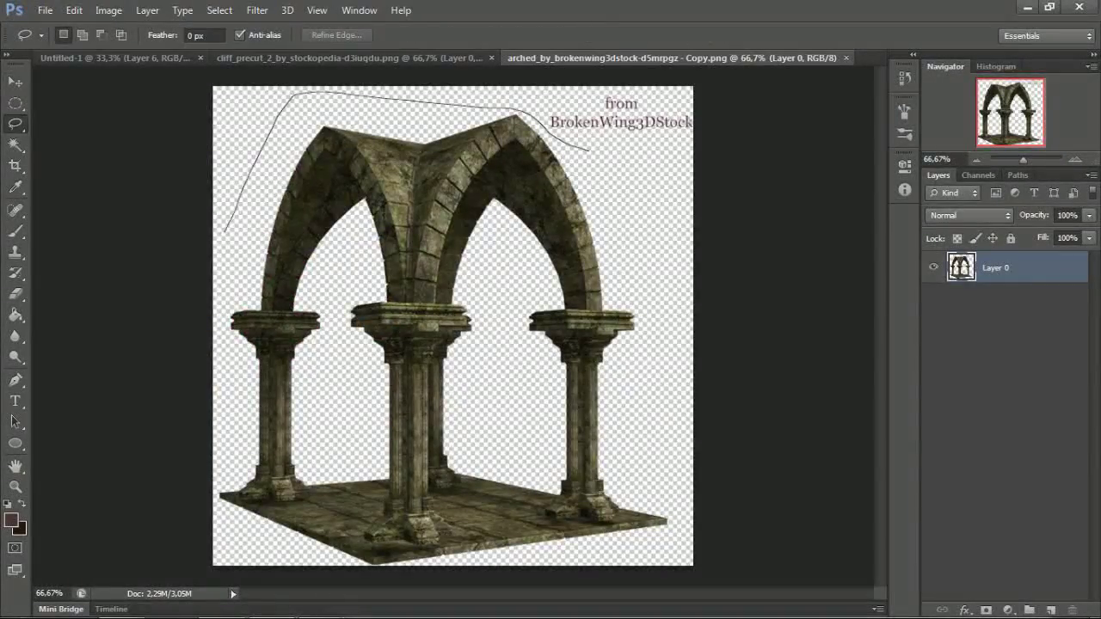
mouse_move(232, 570)
mouse_down()
mouse_move(686, 296)
mouse_move(679, 551)
mouse_up()
key(v)
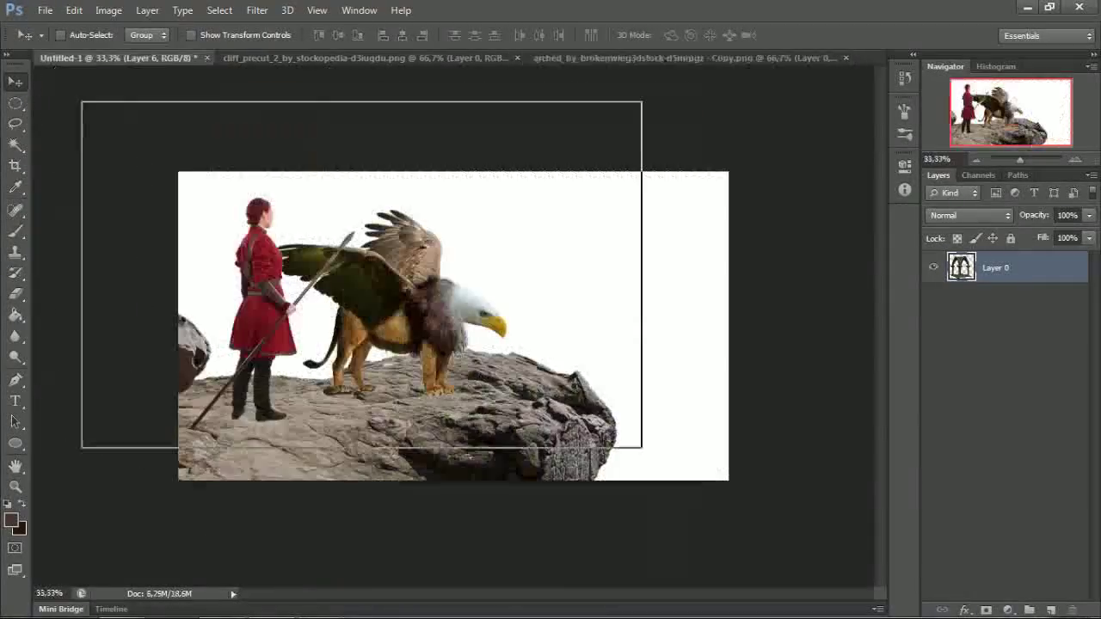
Step: Bring the arch into Untitled-1 below the rock layer, scaled ~150%, behind the warrior
drag(430, 301, 456, 344)
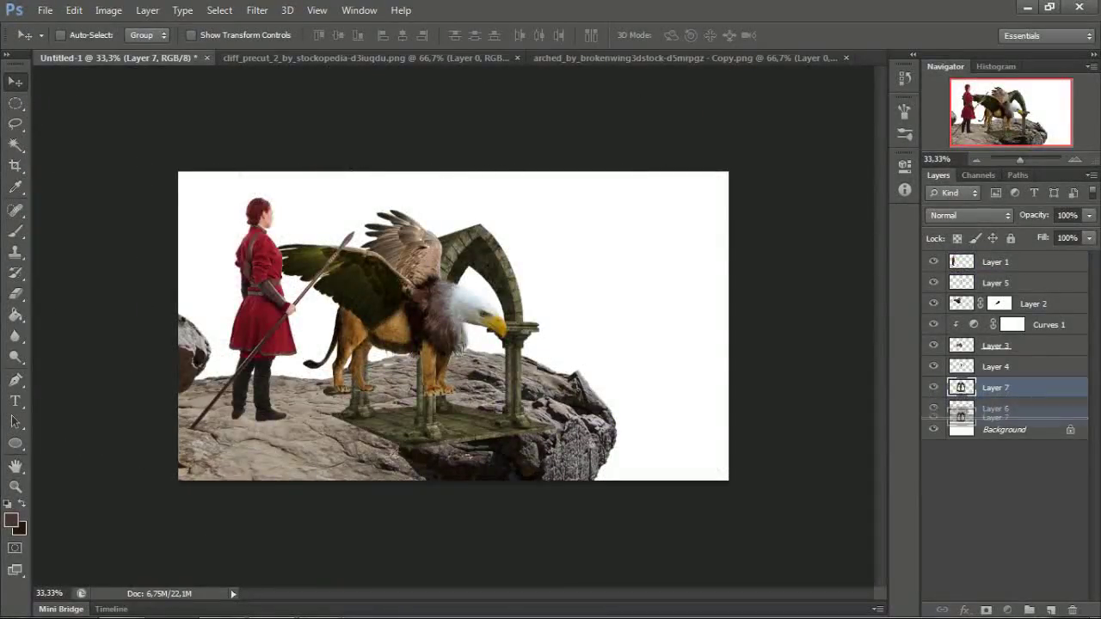
drag(995, 387, 995, 420)
drag(509, 255, 340, 215)
key(ctrl+t)
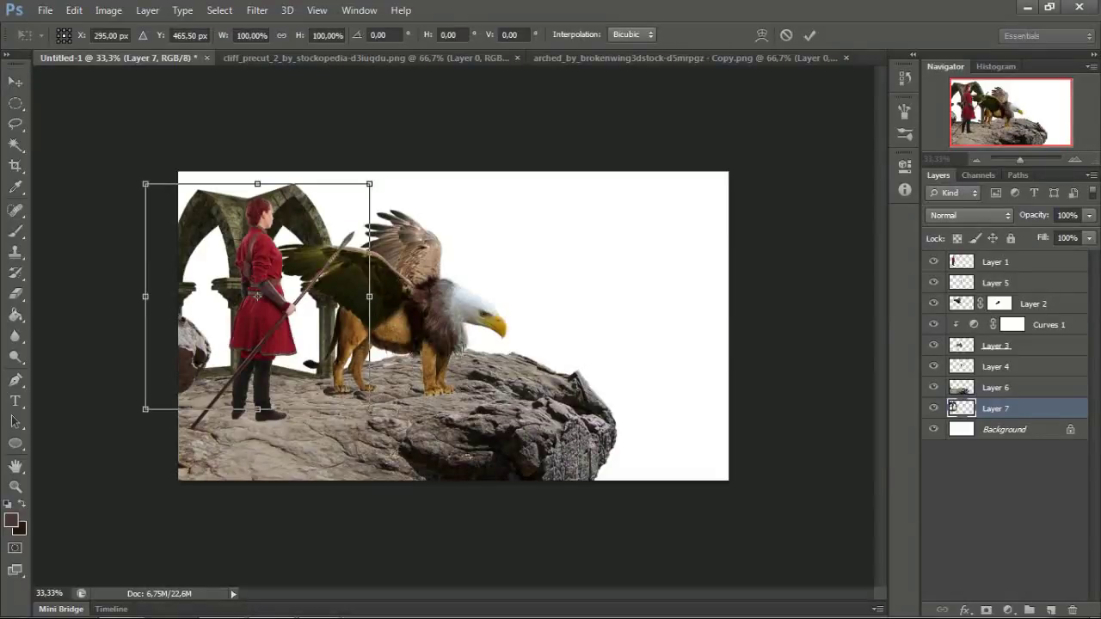
drag(369, 179, 428, 123)
drag(338, 195, 297, 125)
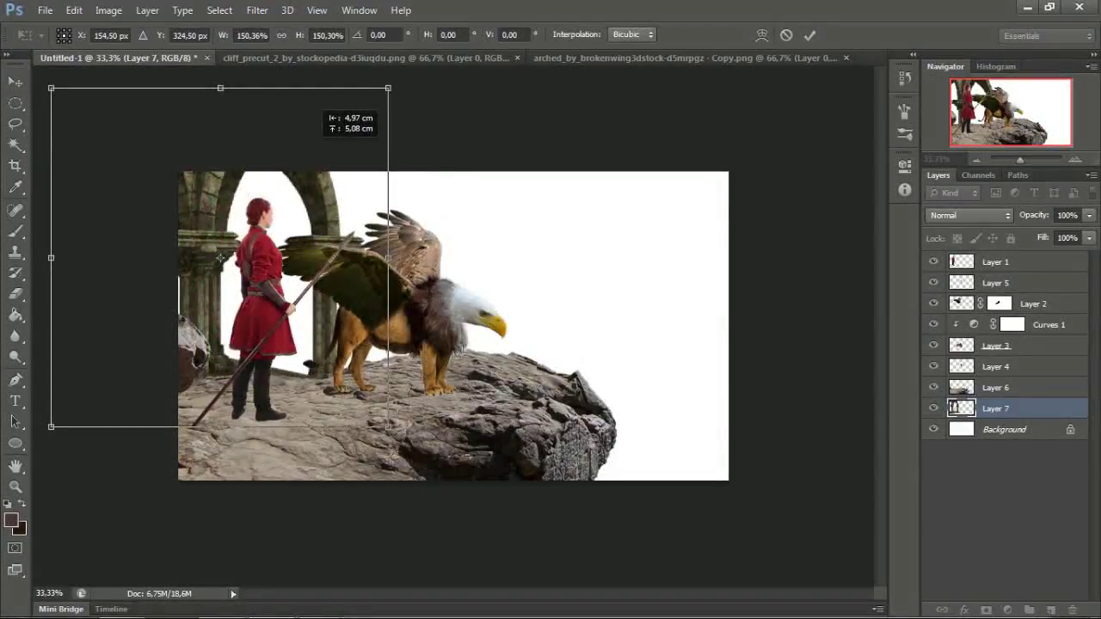
drag(219, 230, 210, 228)
key(Return)
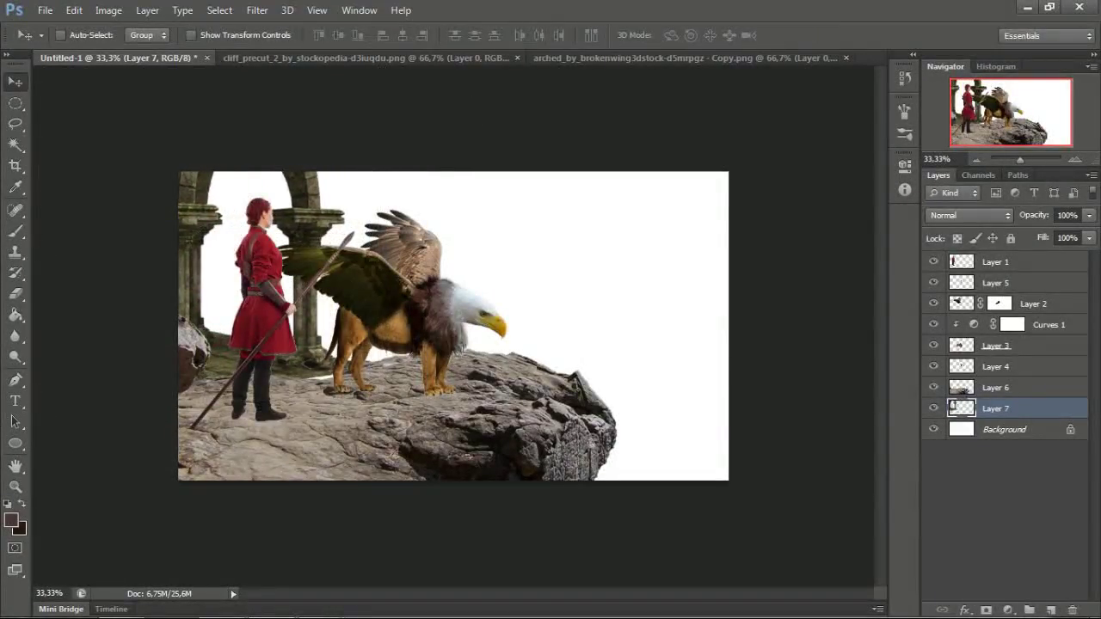
key(shift+Right)
key(shift+Right)
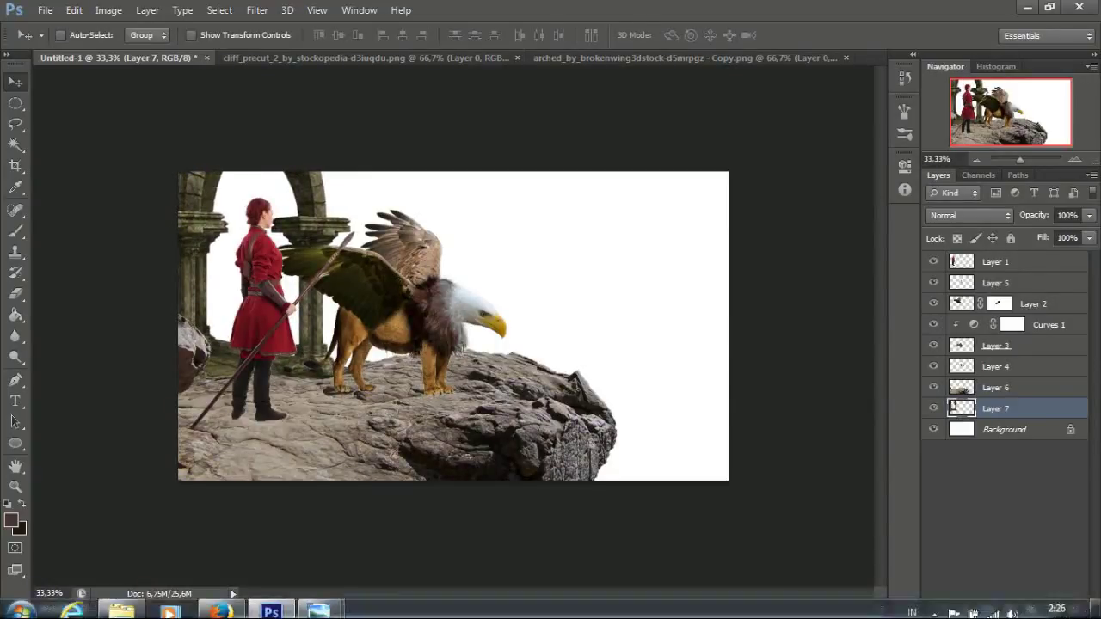
click(163, 607)
Step: Add the angel_statue PNG, flipped horizontally and scaled ~138%, at the far left behind the warrior
key(Up)
key(Up)
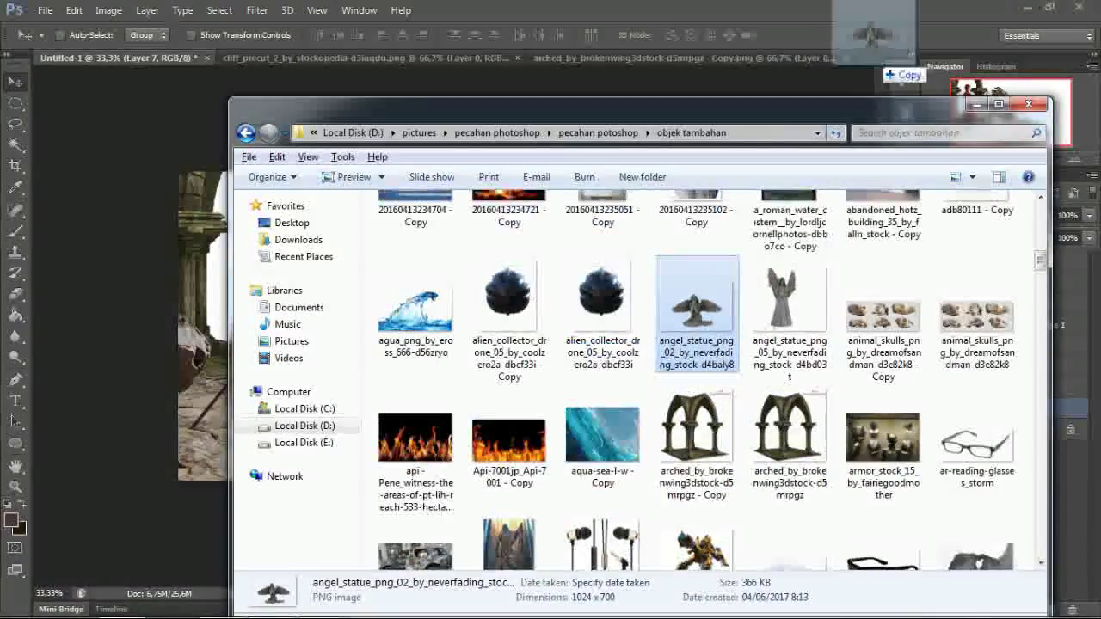
key(Return)
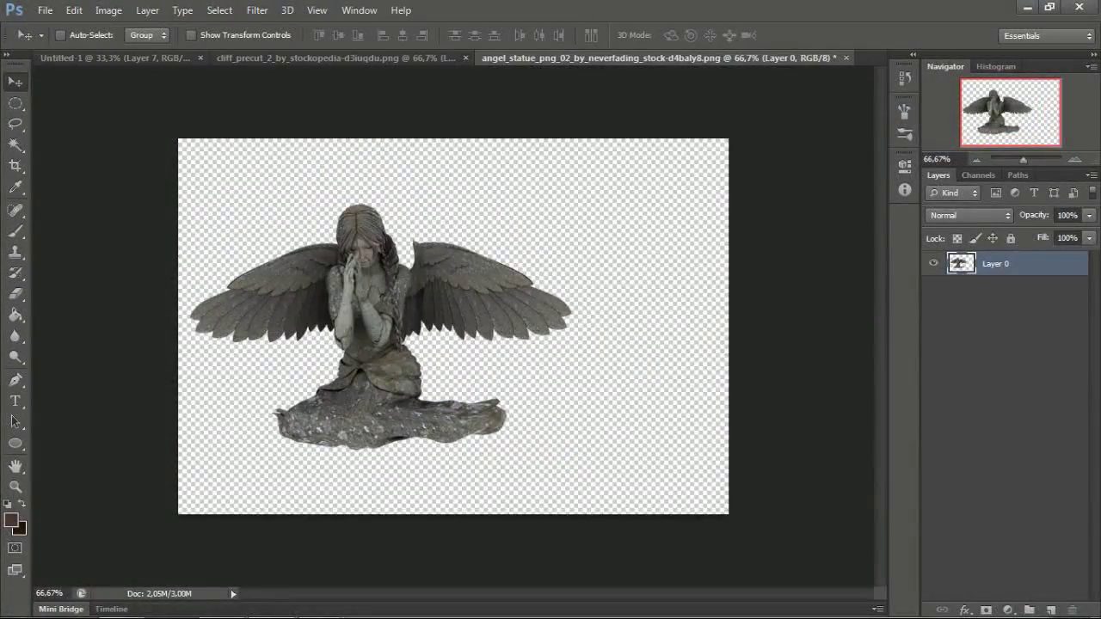
drag(370, 326, 120, 58)
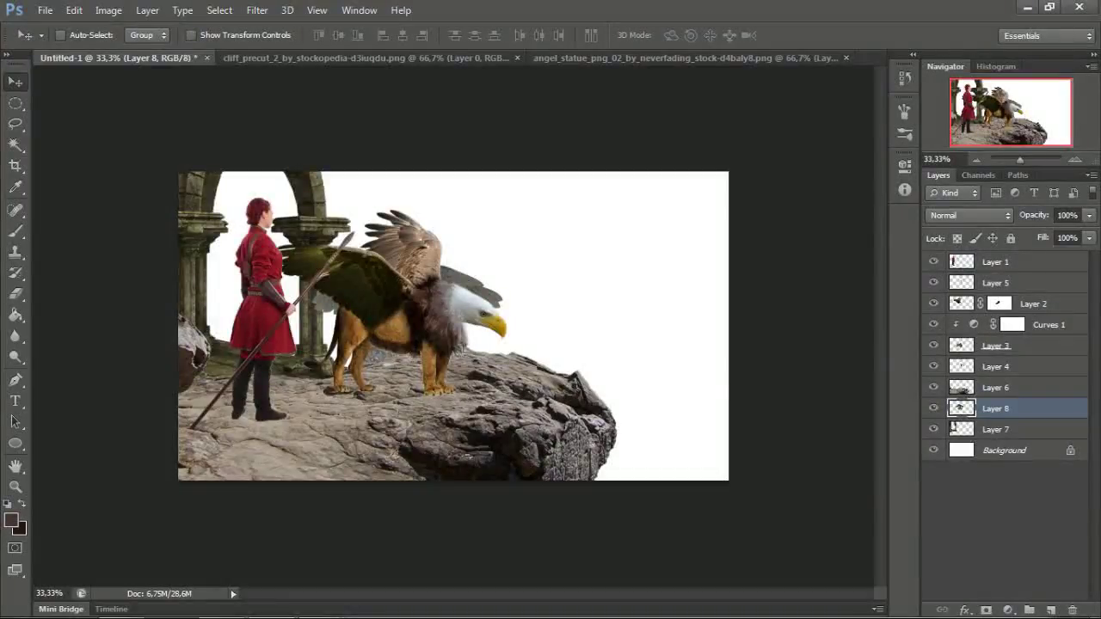
key(ctrl+t)
right_click(462, 277)
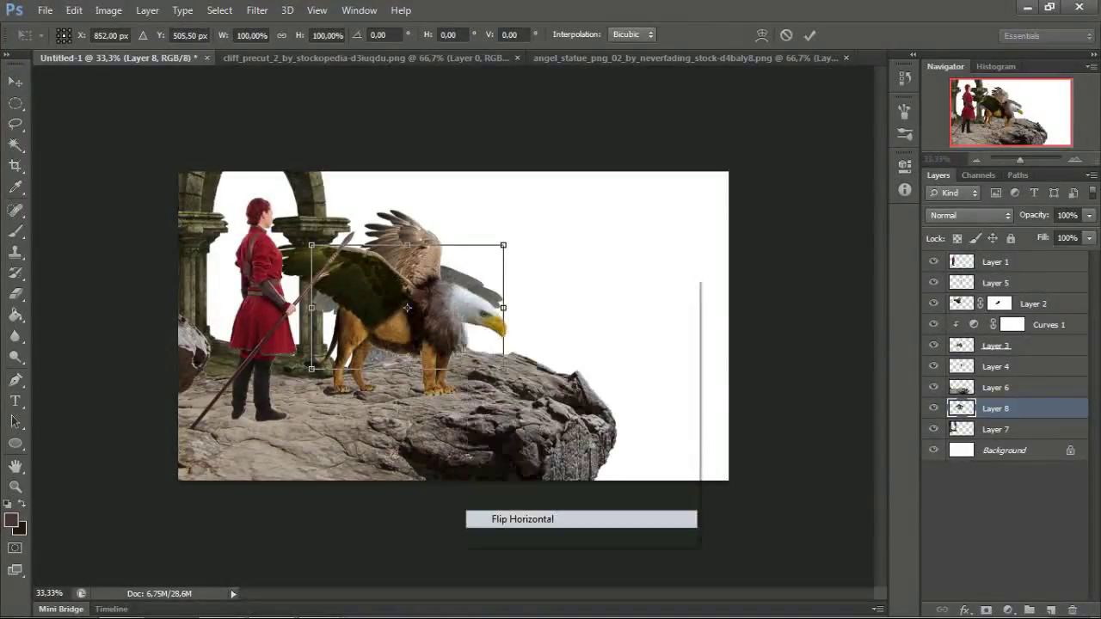
click(516, 516)
mouse_move(438, 258)
mouse_down()
mouse_move(226, 265)
mouse_move(321, 229)
mouse_up()
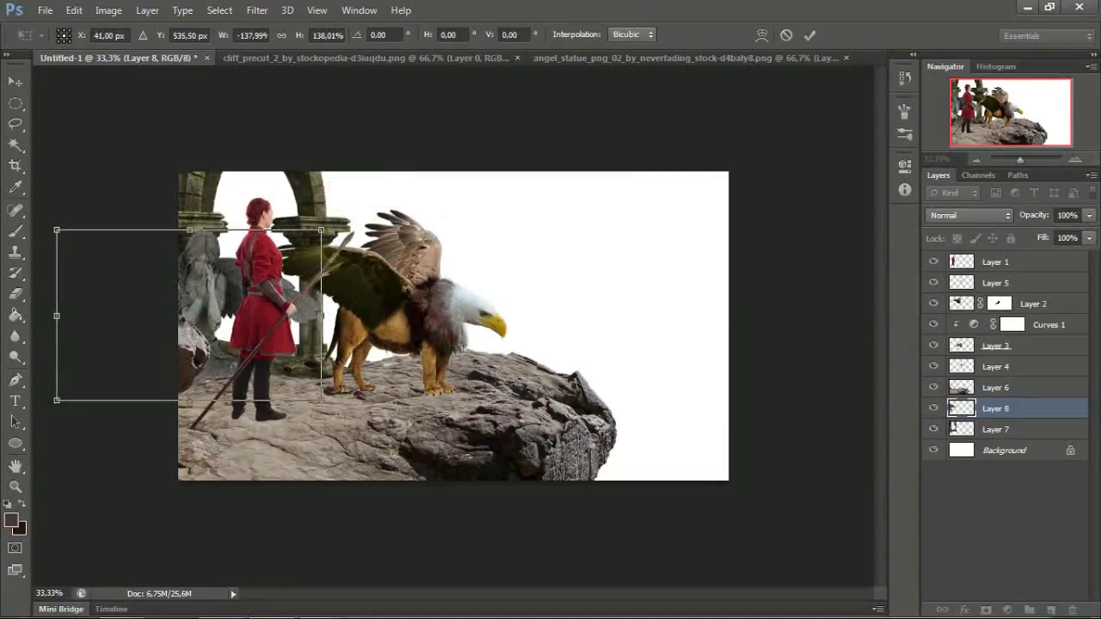
drag(225, 254, 208, 232)
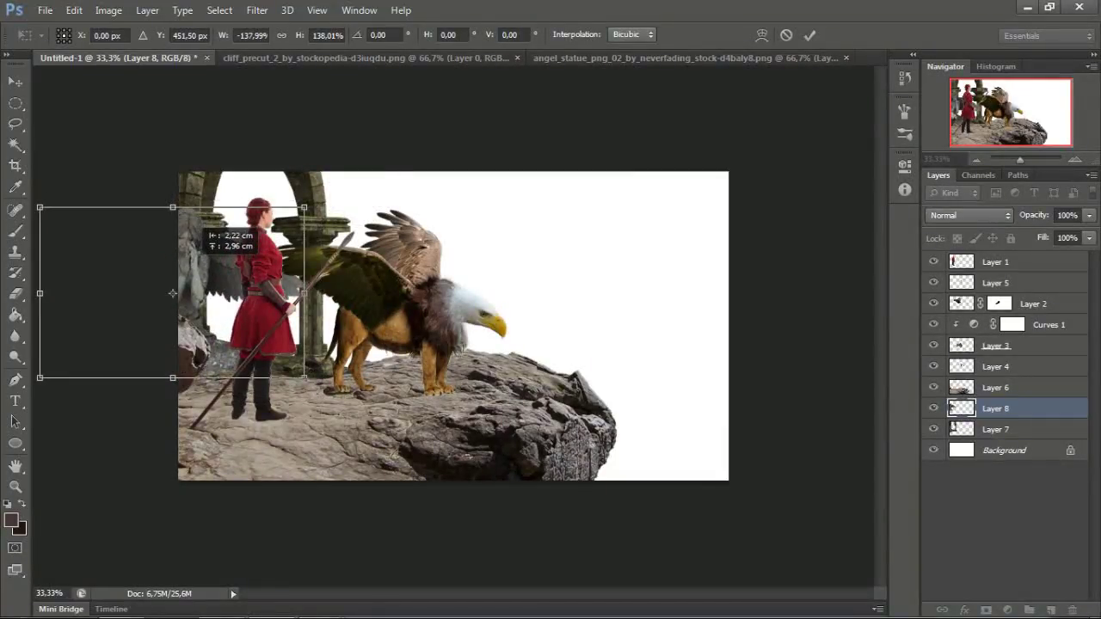
key(Return)
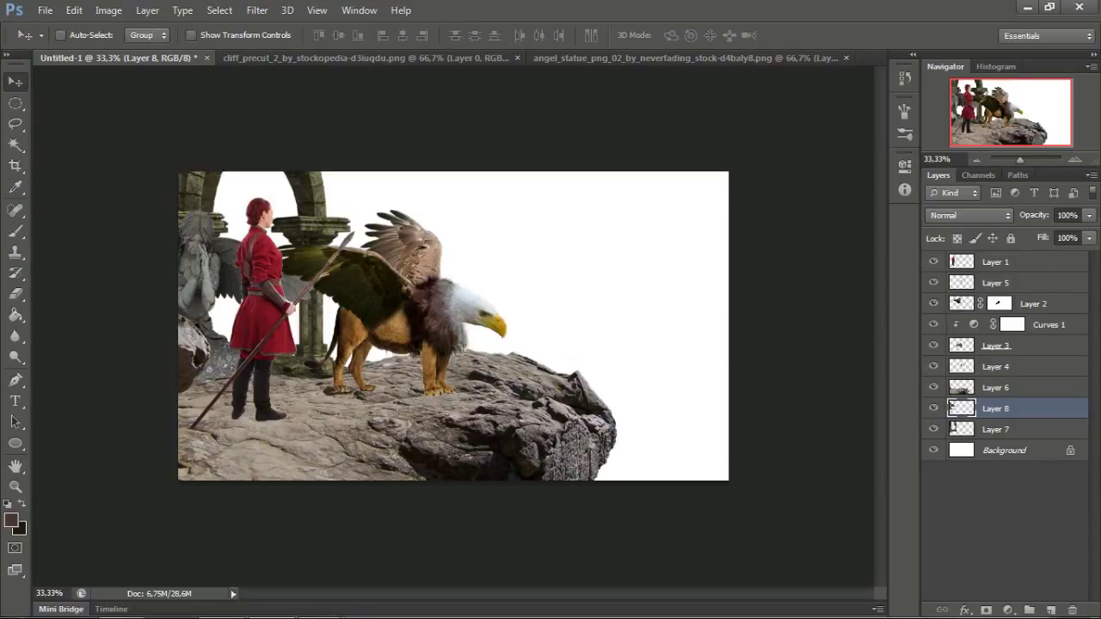
click(118, 599)
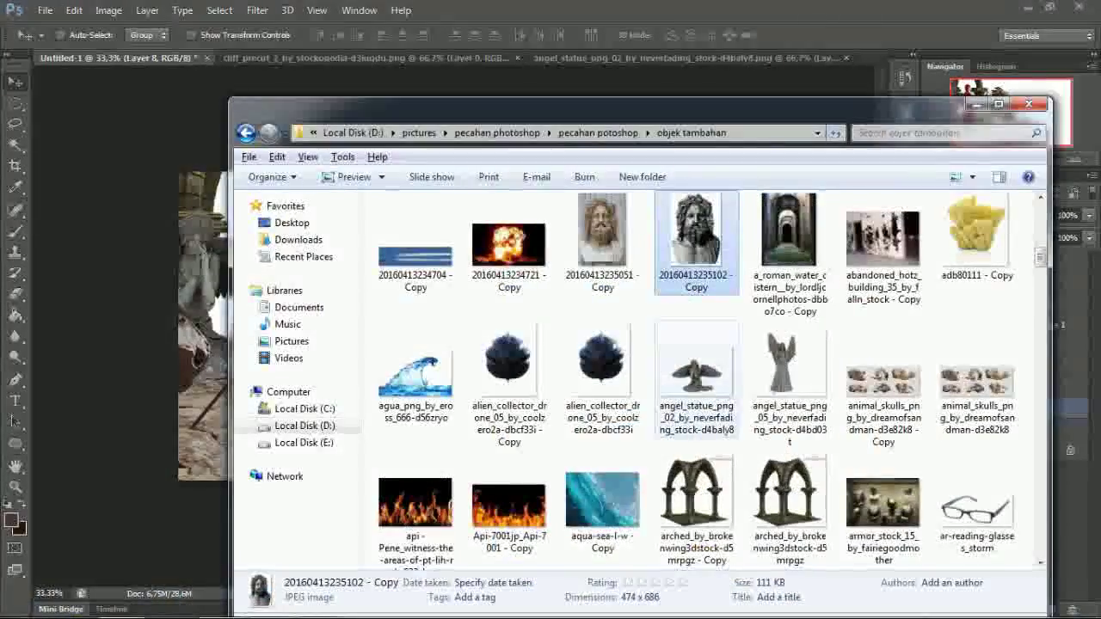
Step: Open the castle-on-a-mountain image and close the angel statue document without saving
scroll(697, 344, up, 5)
click(696, 250)
key(Down)
key(Down)
key(Down)
key(Down)
key(Down)
key(Down)
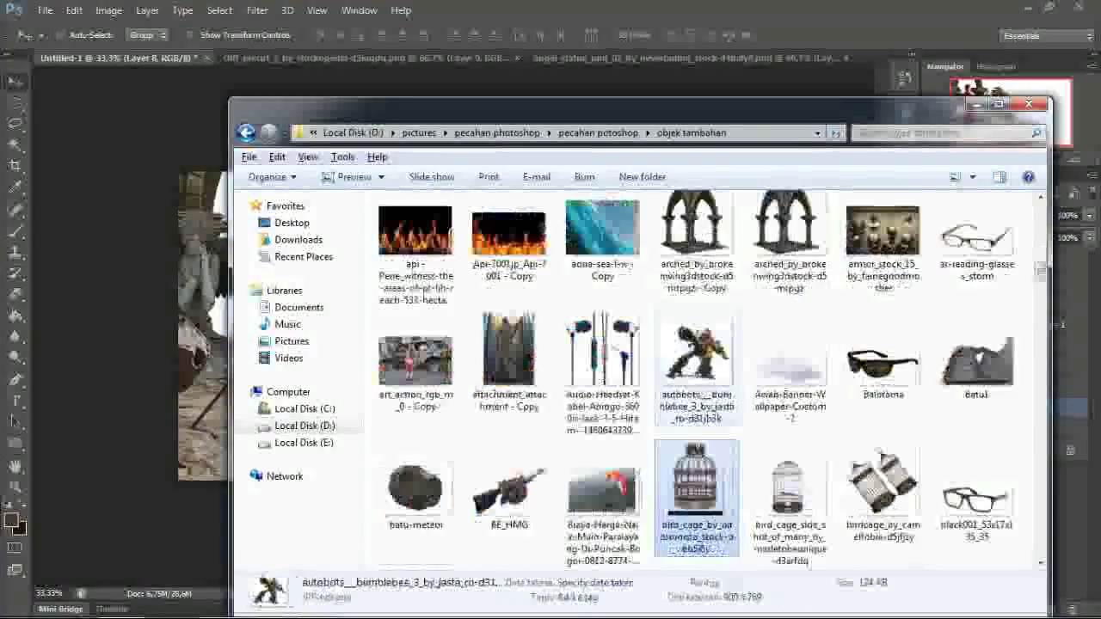
key(Down)
key(Down)
key(Down)
key(Down)
key(Down)
key(Down)
key(Up)
key(Up)
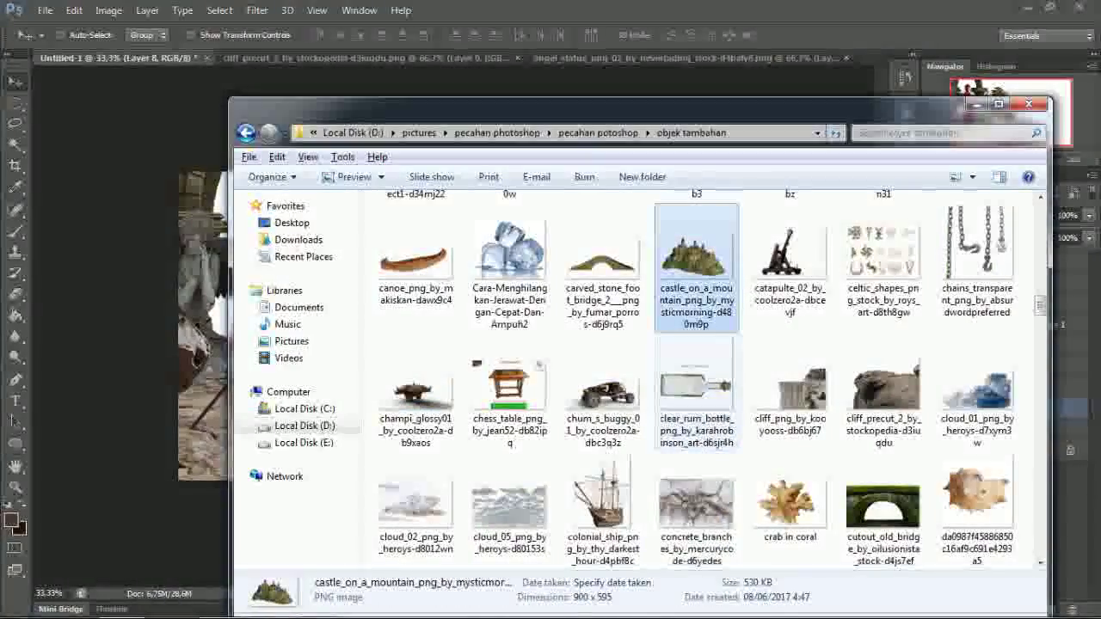
key(Return)
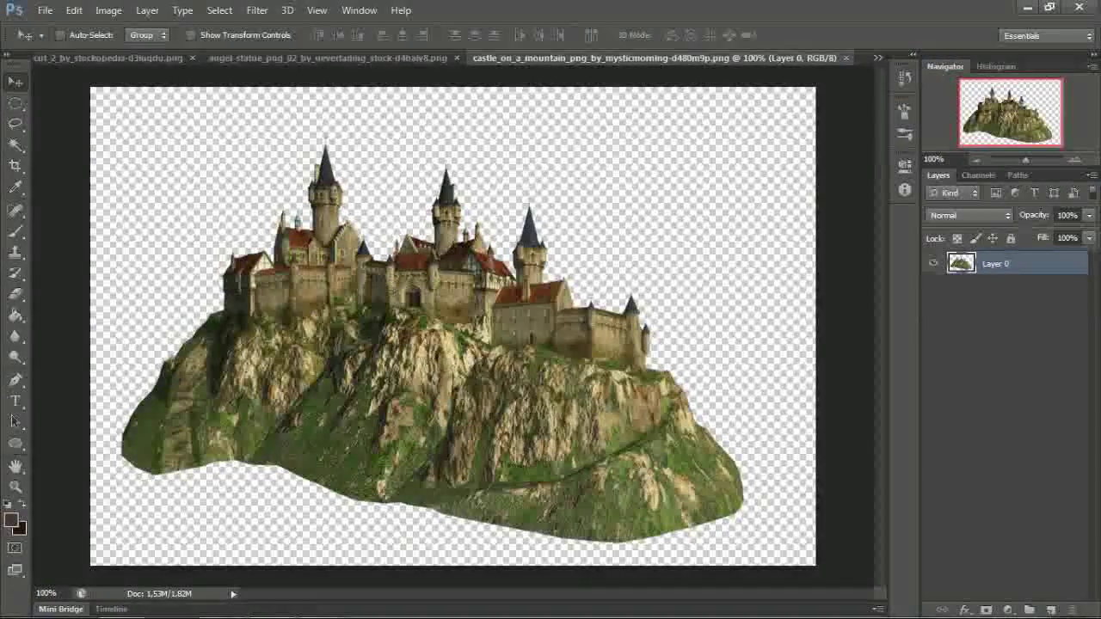
key(ctrl+alt+w)
key(n)
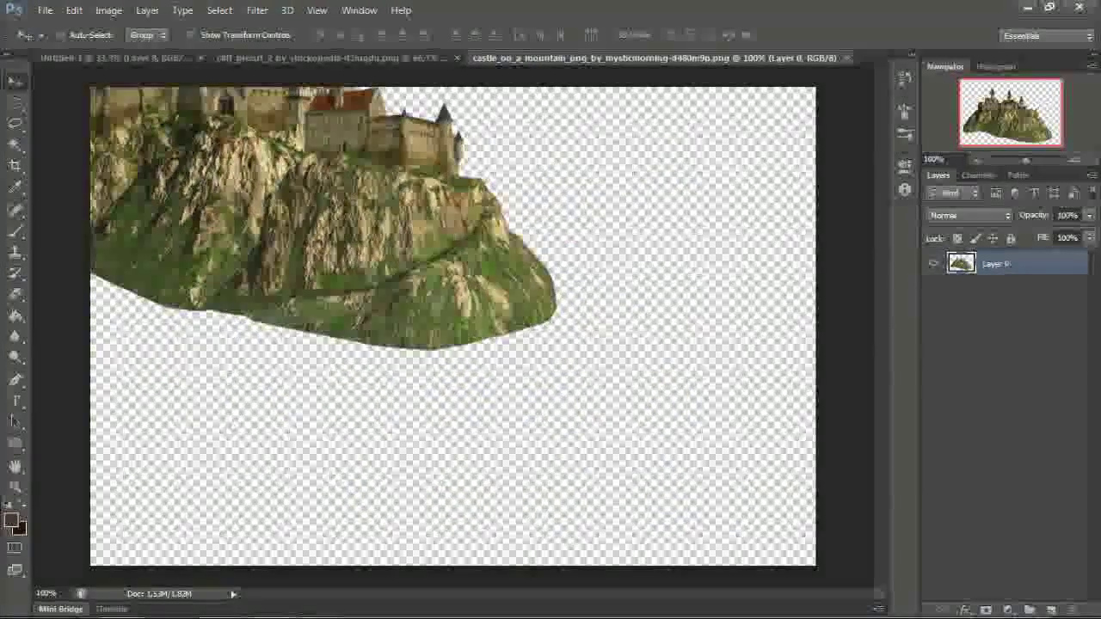
Step: Bring the castle into Untitled-1, enlarged to about 161.55%, at the right edge beside the cliff
mouse_move(387, 344)
mouse_down()
mouse_move(361, 275)
mouse_move(628, 361)
mouse_up()
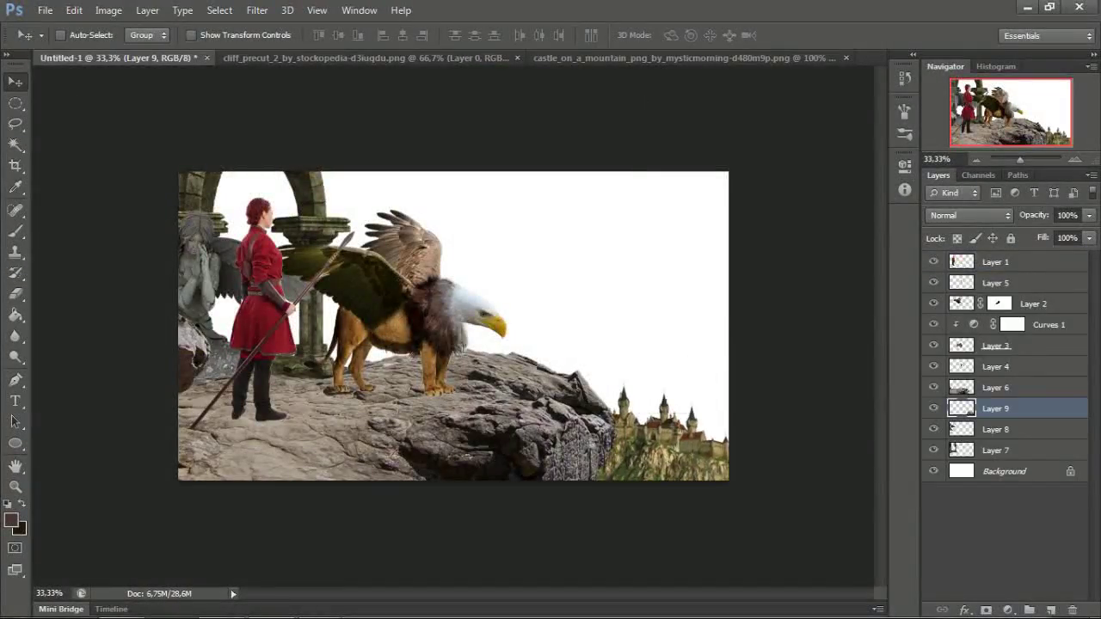
key(ctrl+t)
drag(728, 381, 825, 336)
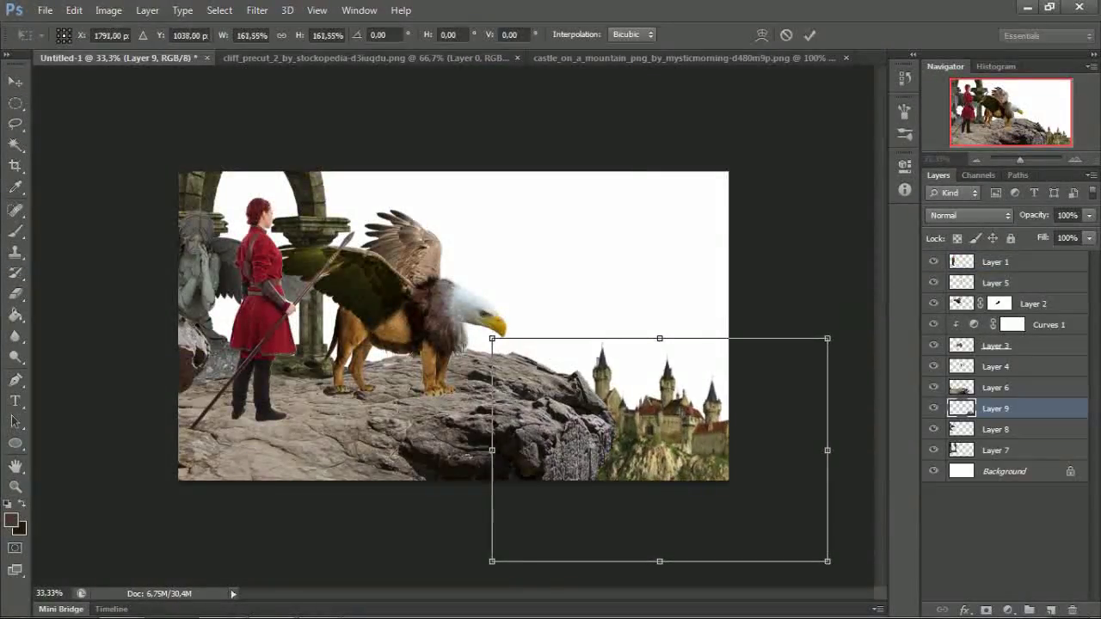
mouse_move(722, 379)
mouse_down()
mouse_move(730, 362)
mouse_move(763, 348)
mouse_up()
key(Return)
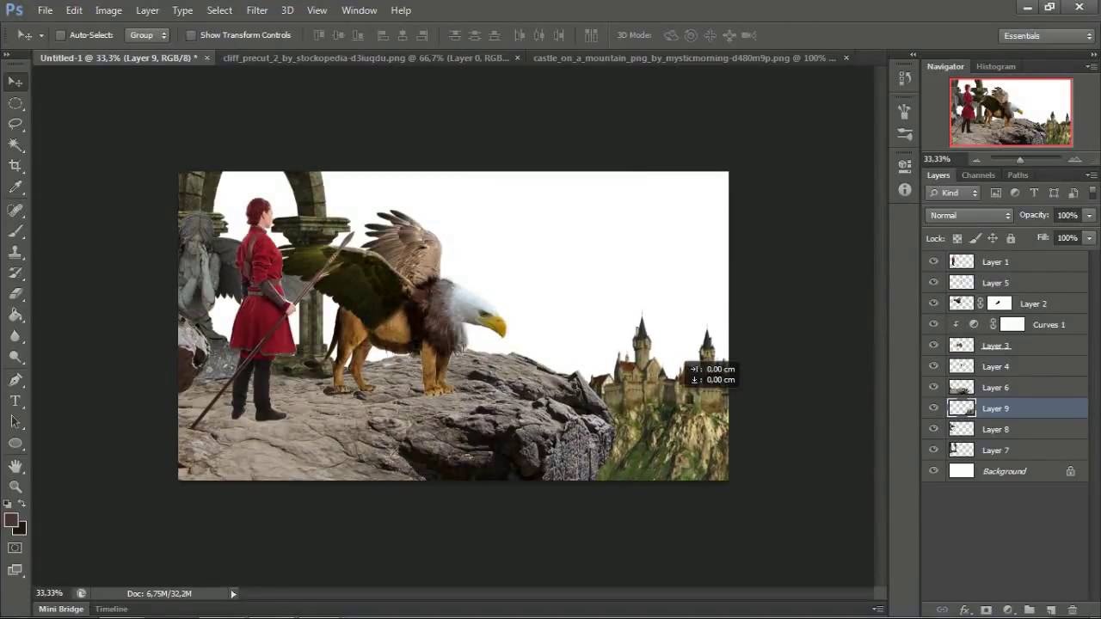
drag(684, 366, 670, 365)
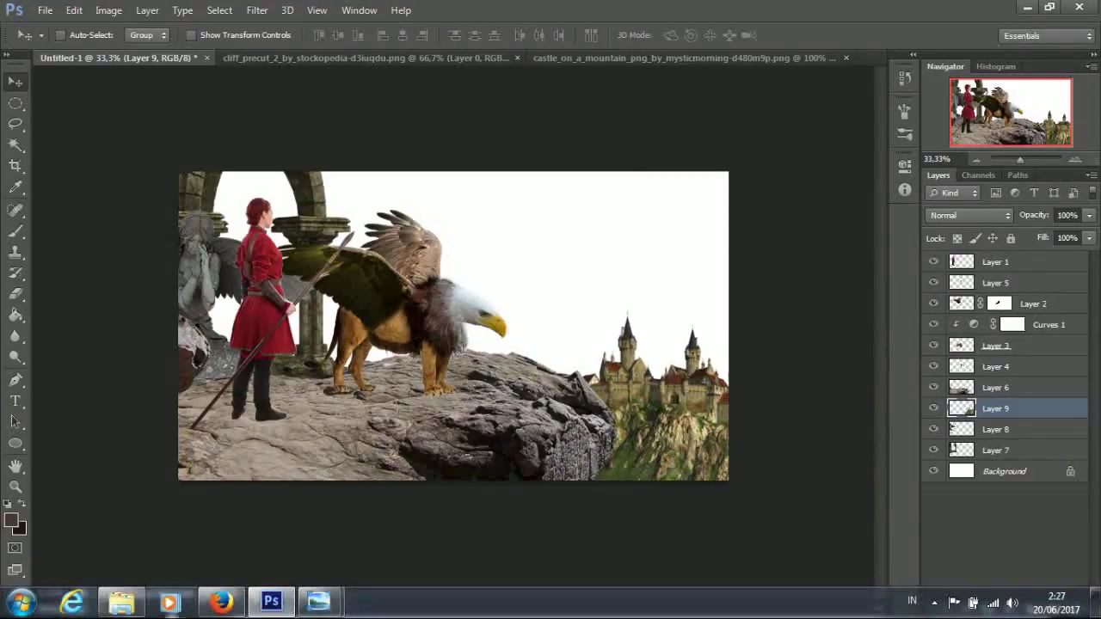
click(123, 604)
Step: Paste the sky photo into the composite and move its layer just above Background
key(ctrl+shift+Tab)
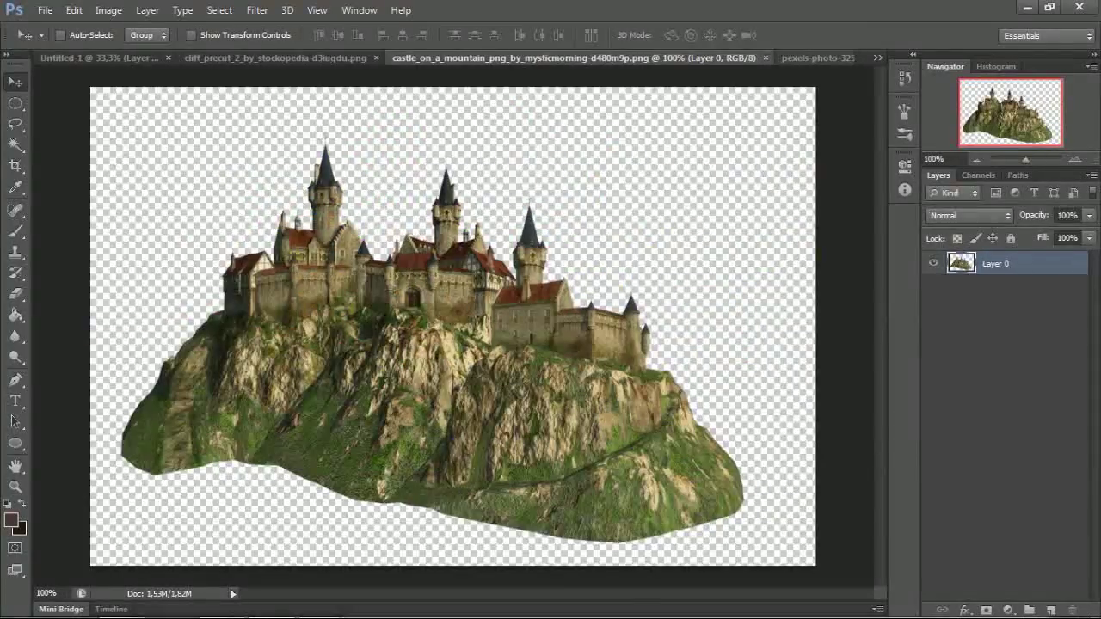
key(ctrl+Tab)
key(ctrl+Tab)
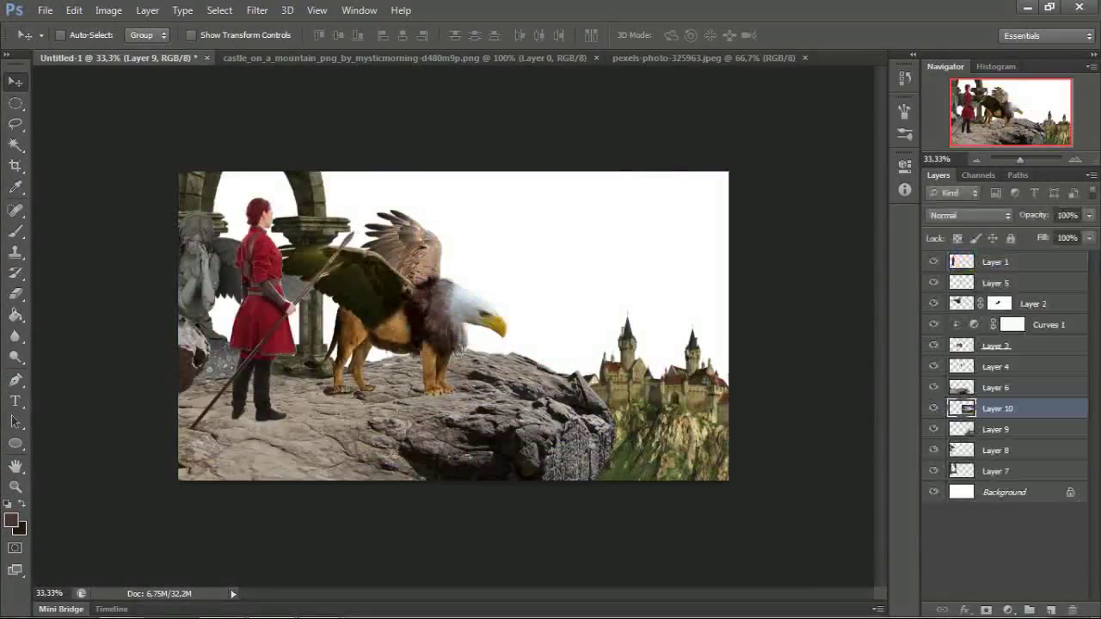
key(ctrl+v)
key(ctrl+bracketleft)
key(ctrl+bracketleft)
key(ctrl+bracketleft)
Step: Enlarge the sky to fill the canvas and flip it horizontally
key(ctrl+t)
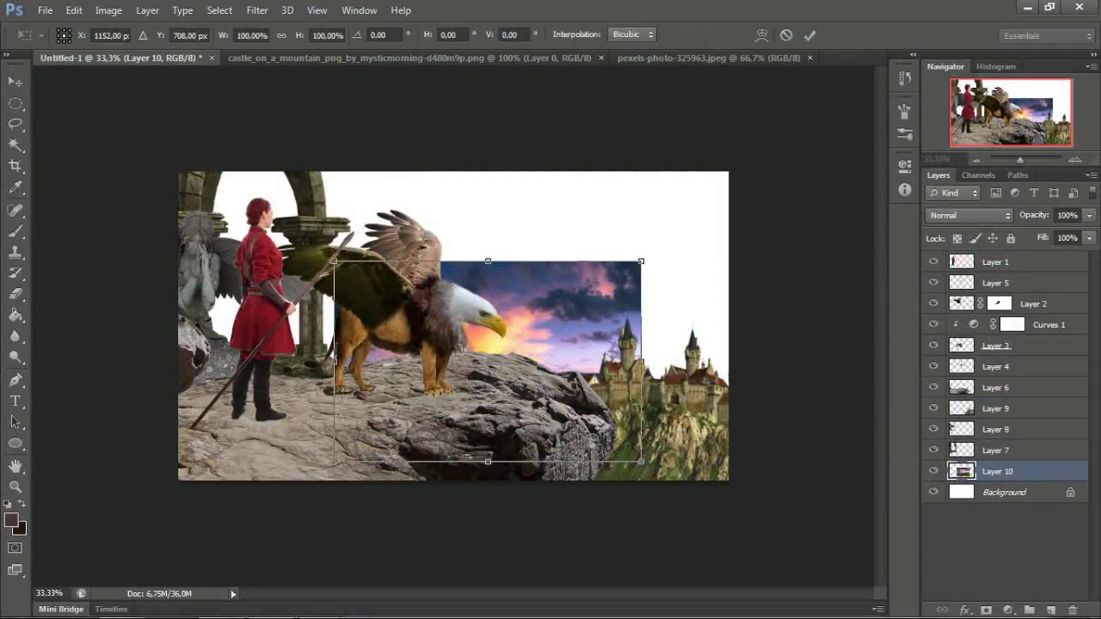
drag(640, 261, 806, 152)
mouse_move(602, 258)
mouse_down()
mouse_move(567, 207)
mouse_move(567, 245)
mouse_move(568, 228)
mouse_up()
key(Return)
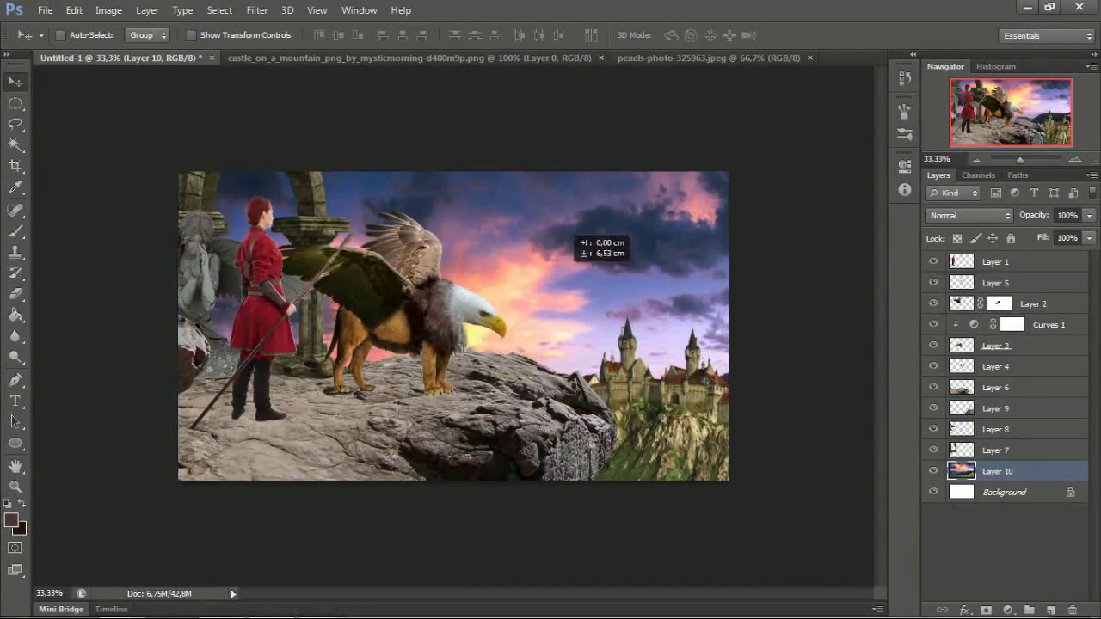
key(ctrl+t)
right_click(556, 263)
click(602, 509)
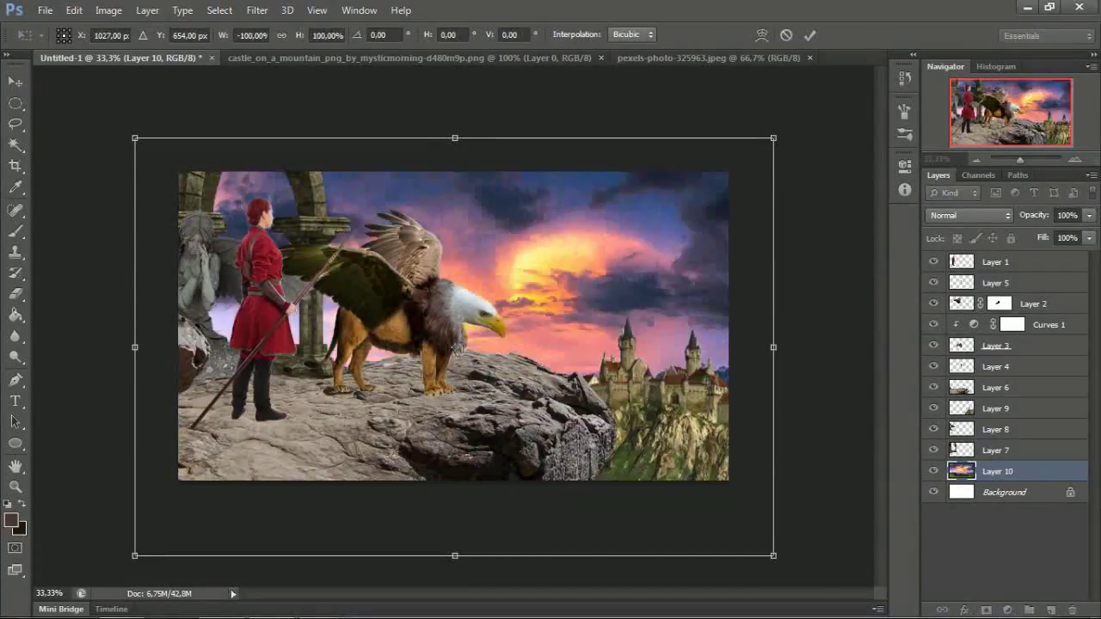
drag(576, 232, 576, 250)
key(Return)
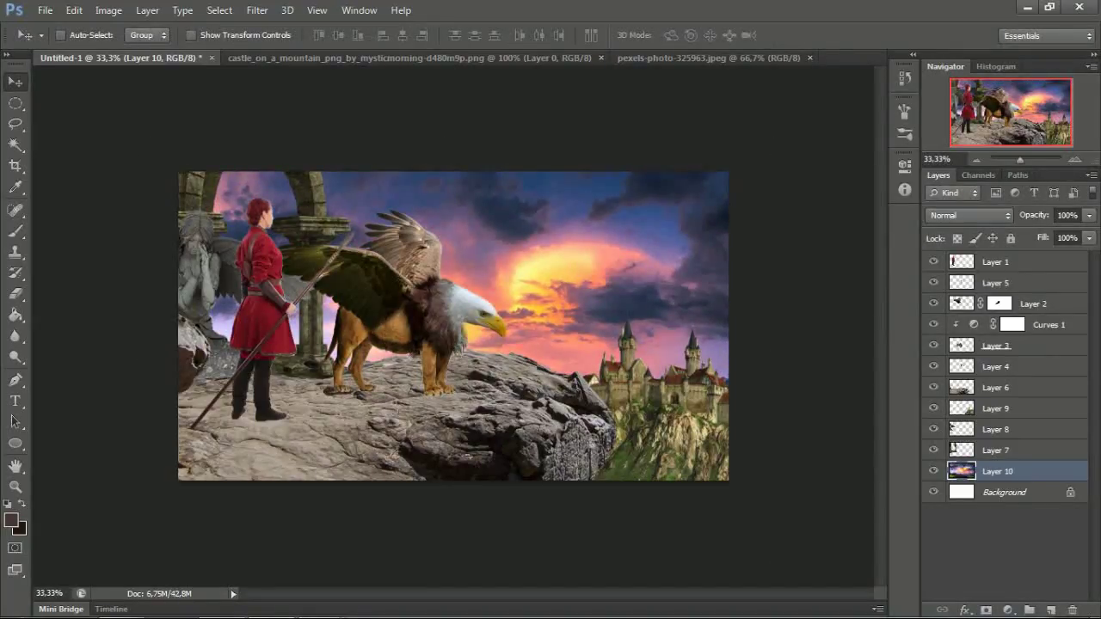
Step: Name the sky layer 'background', then select the cliff rock's Layer 6
text(back)
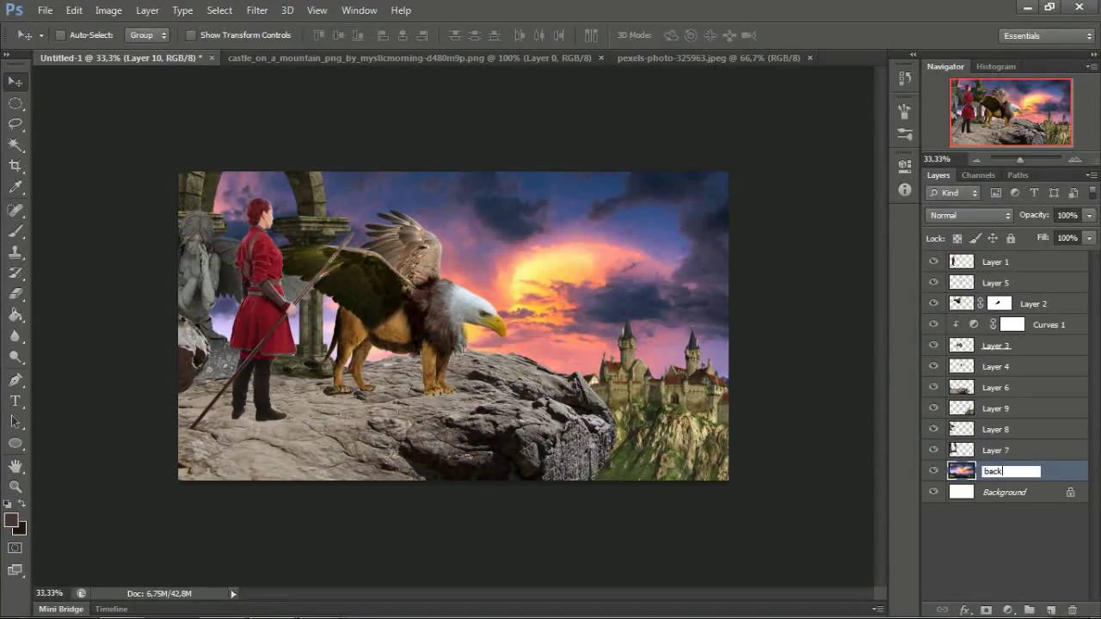
text(ground)
click(1015, 450)
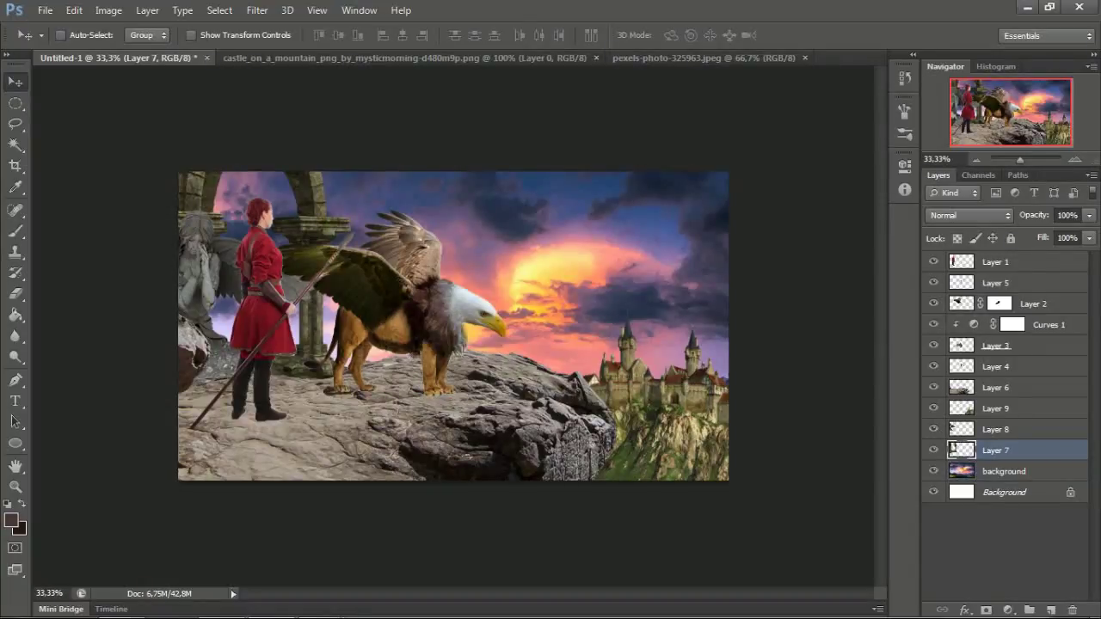
click(995, 429)
click(995, 409)
double_click(994, 408)
key(Return)
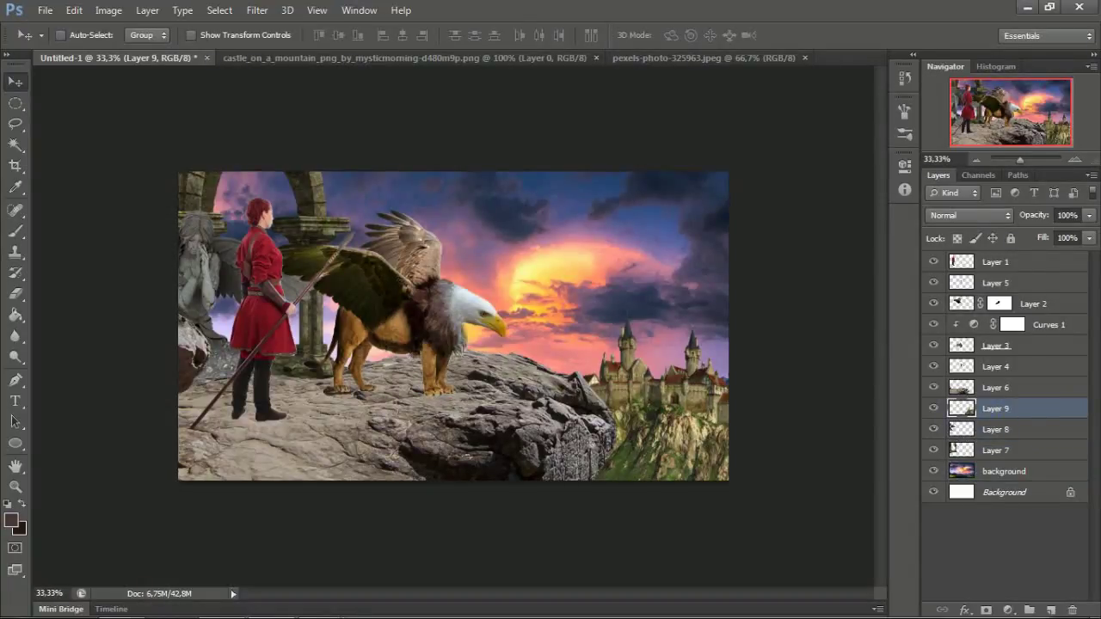
key(alt+bracketright)
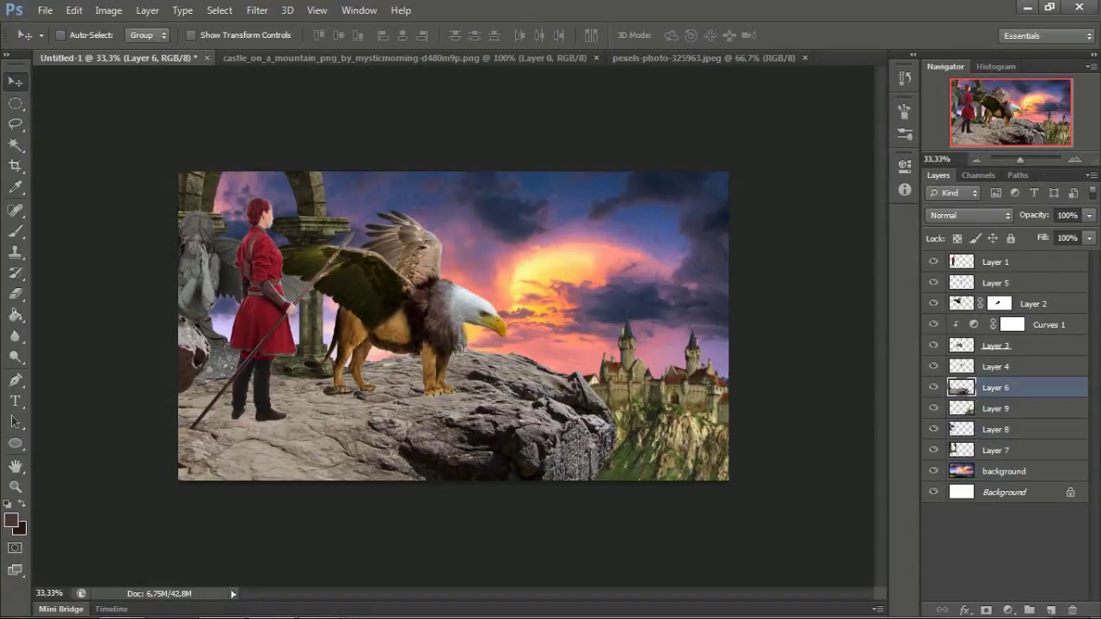
Step: Add a Curves adjustment clipped to Layer 6 and pull its curve down to darken the rock
click(1008, 608)
click(937, 358)
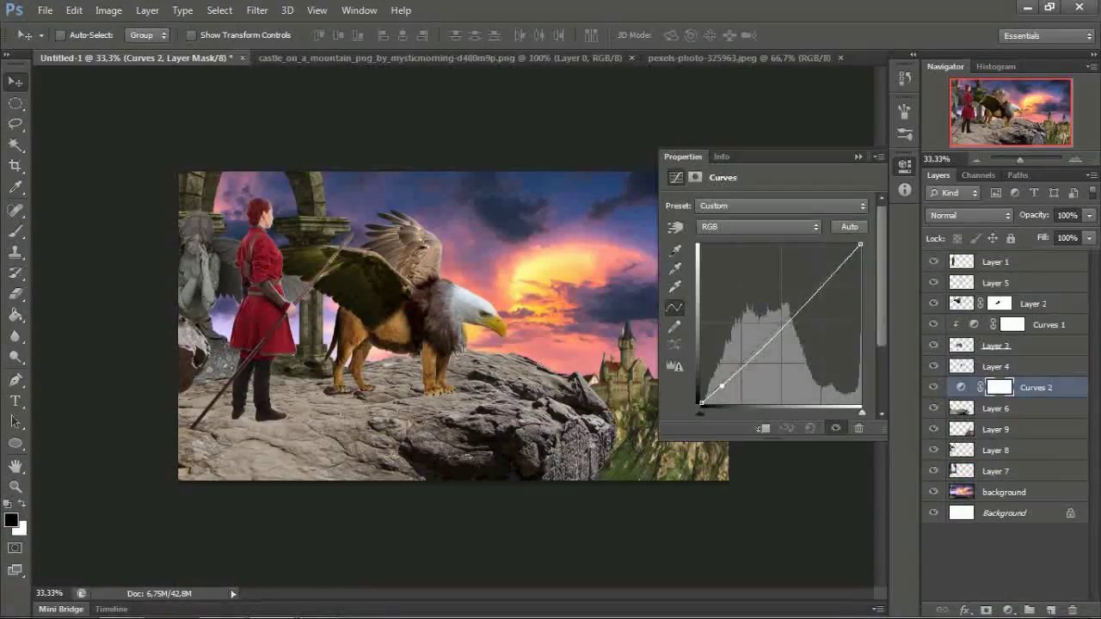
click(763, 427)
drag(763, 341, 774, 362)
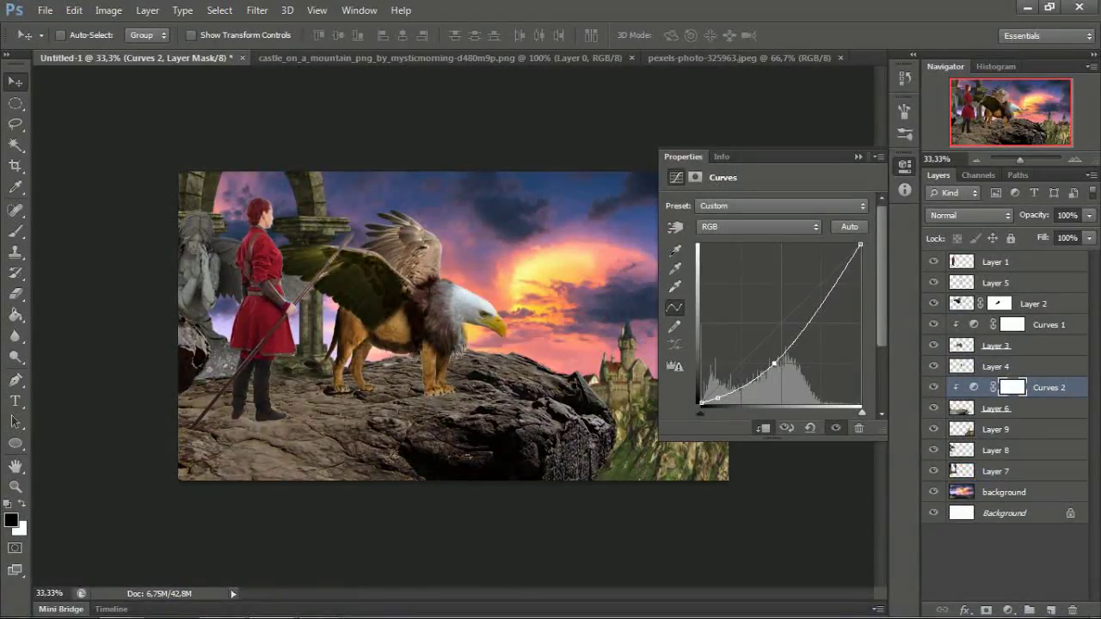
click(857, 156)
Step: Apply a two-point darkening Curves adjustment directly to Layer 8
key(alt+bracketright)
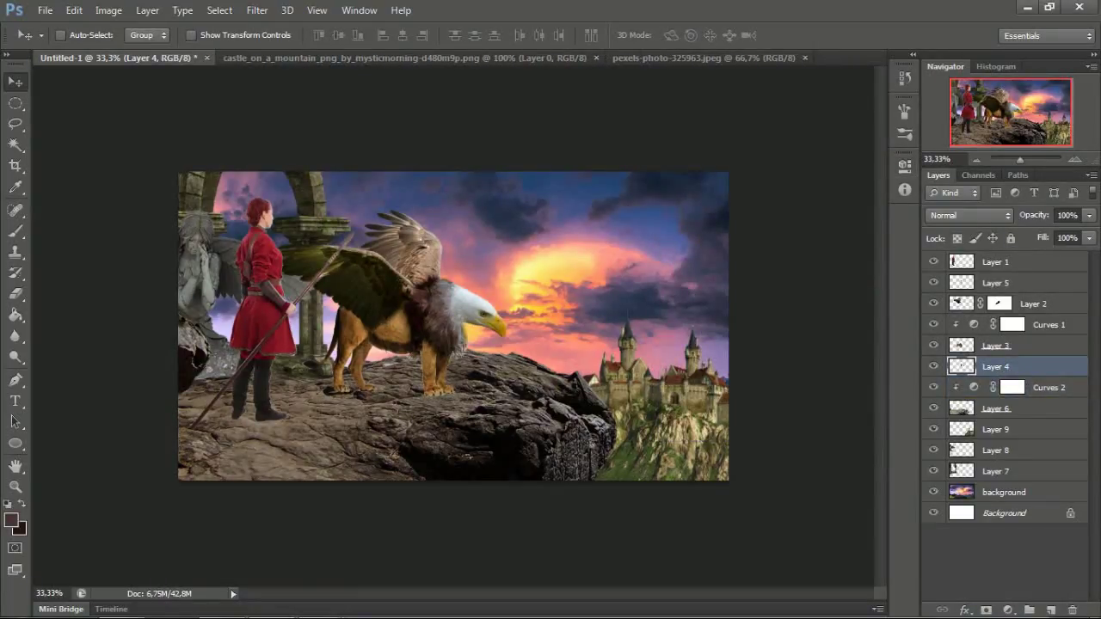
click(995, 449)
key(ctrl+m)
mouse_move(787, 349)
mouse_down()
mouse_move(784, 377)
mouse_move(766, 385)
mouse_move(792, 352)
mouse_up()
click(794, 356)
key(Return)
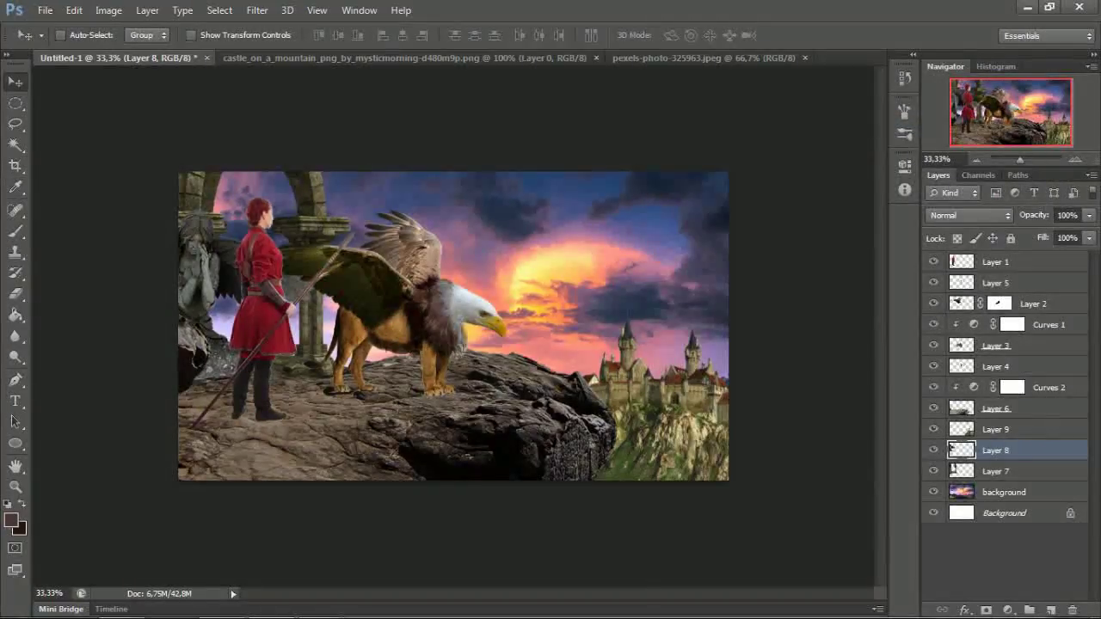
Step: Add a Curves adjustment clipped to Layer 1 with the curve bent down to darken it
click(995, 261)
click(1008, 609)
click(938, 351)
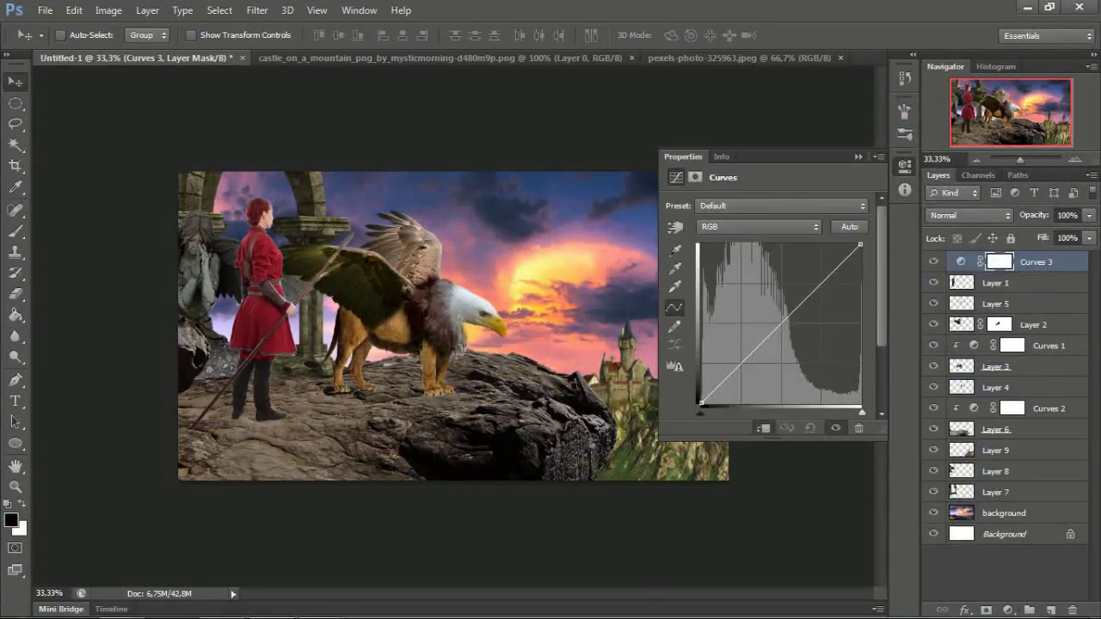
click(763, 428)
drag(751, 353, 751, 372)
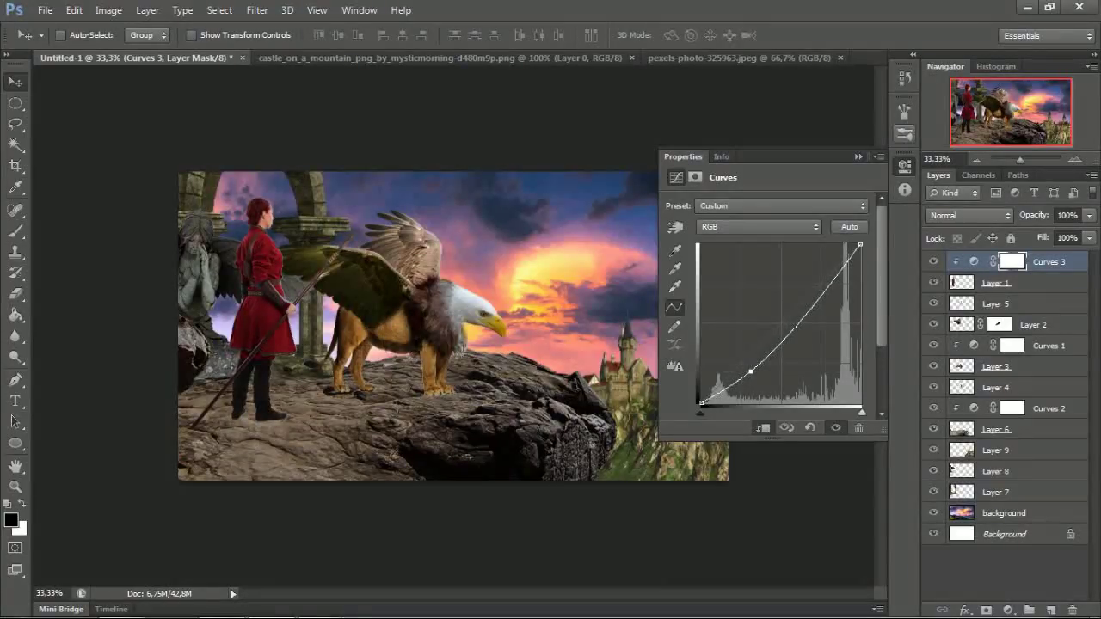
click(904, 133)
Step: Add an empty layer, move it to the top of the stack, then delete it again
key(ctrl+j)
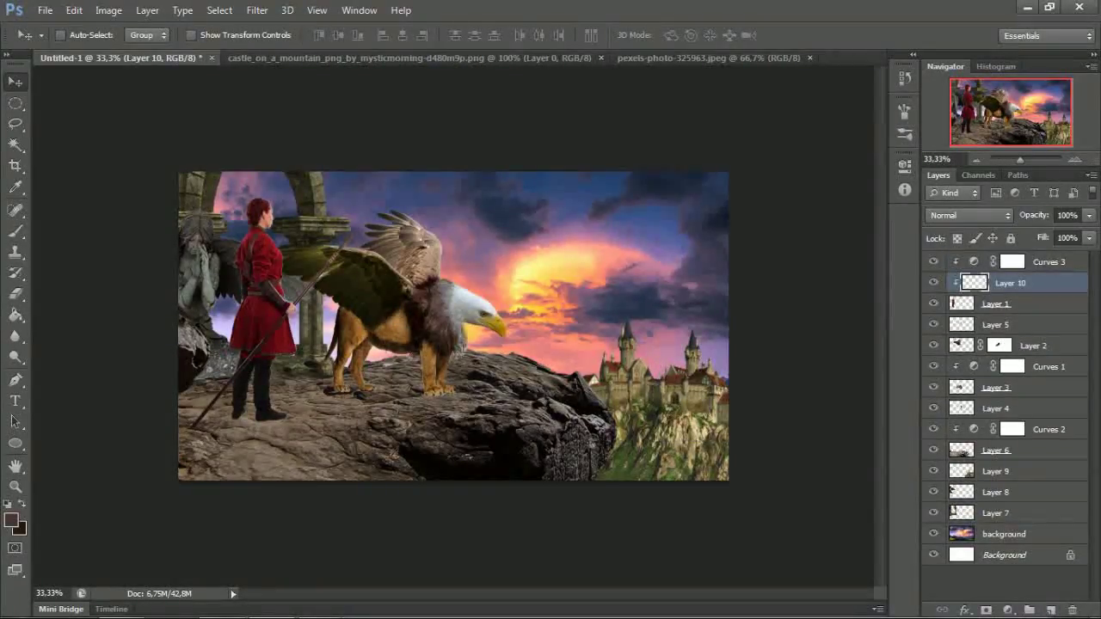
mouse_move(1015, 262)
mouse_down()
mouse_move(935, 283)
mouse_move(963, 267)
mouse_up()
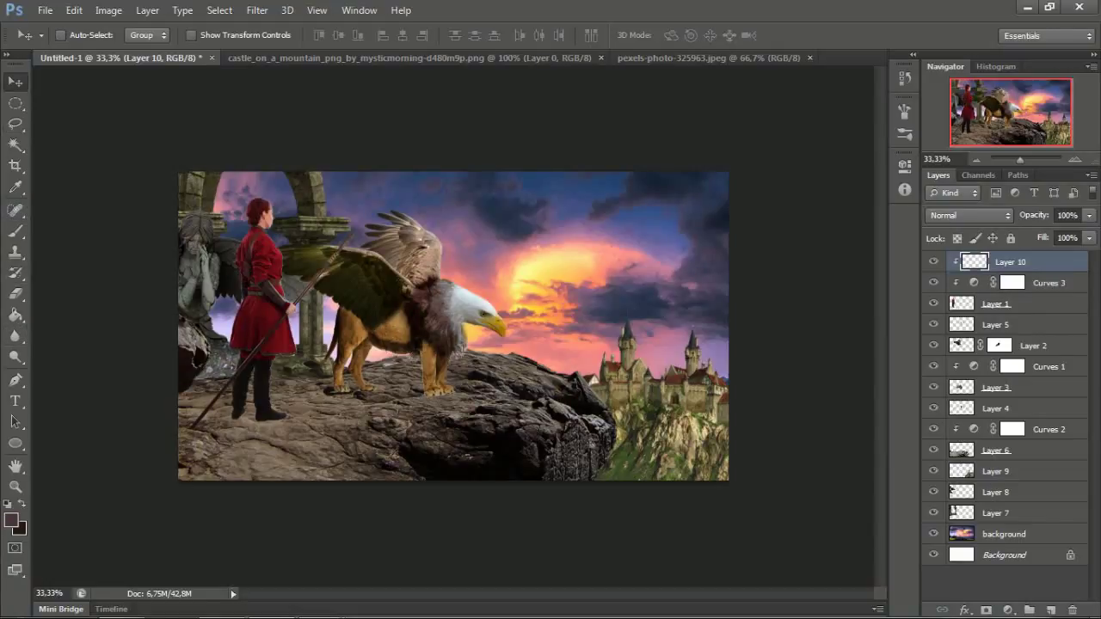
key(Delete)
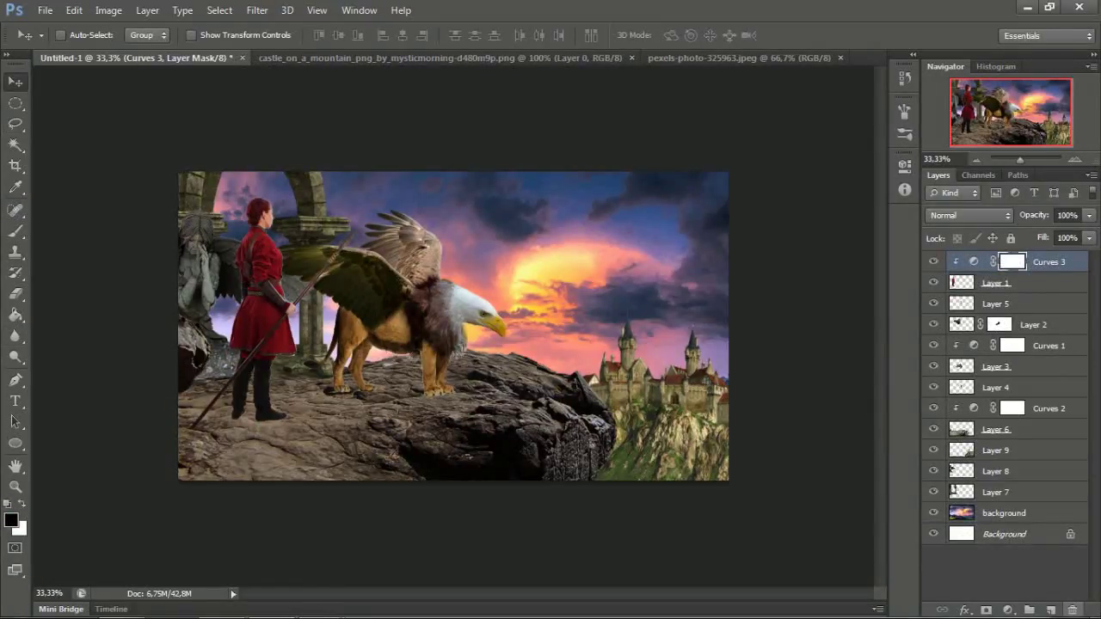
click(1008, 609)
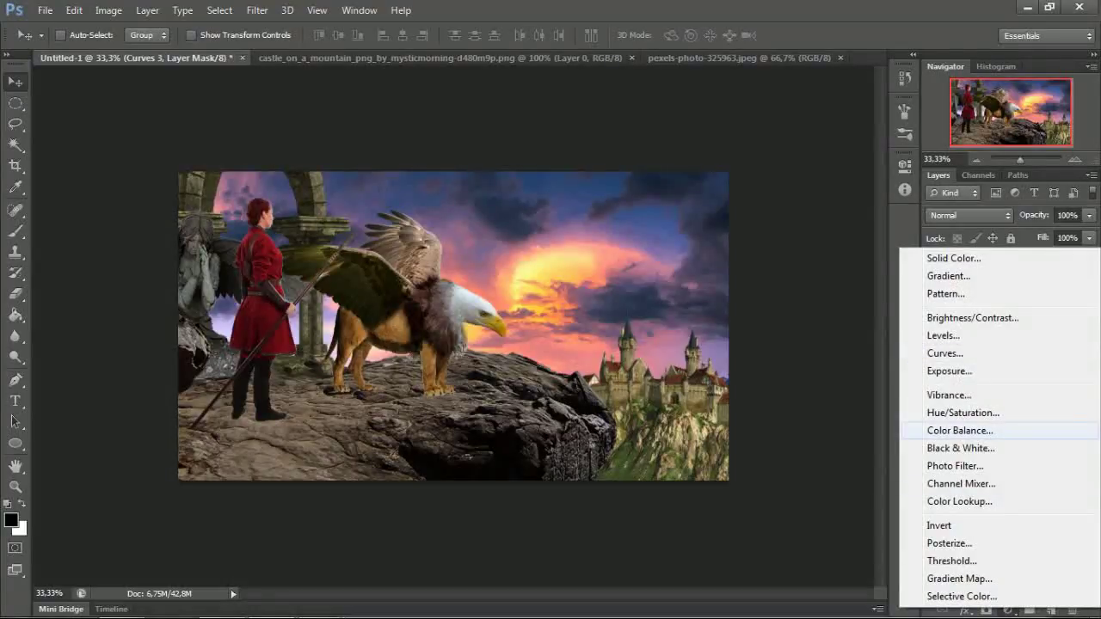
Step: Add a Color Balance layer cooling the midtones toward blue (Green +22, Blue +33)
click(959, 430)
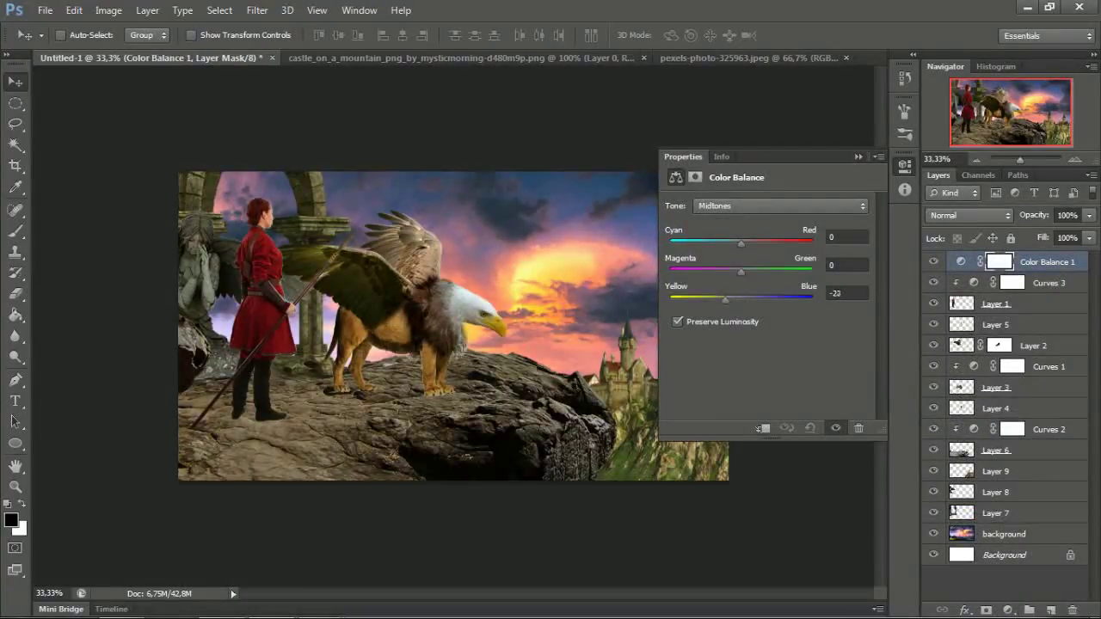
mouse_move(740, 299)
mouse_down()
mouse_move(764, 299)
mouse_move(743, 272)
mouse_up()
click(904, 163)
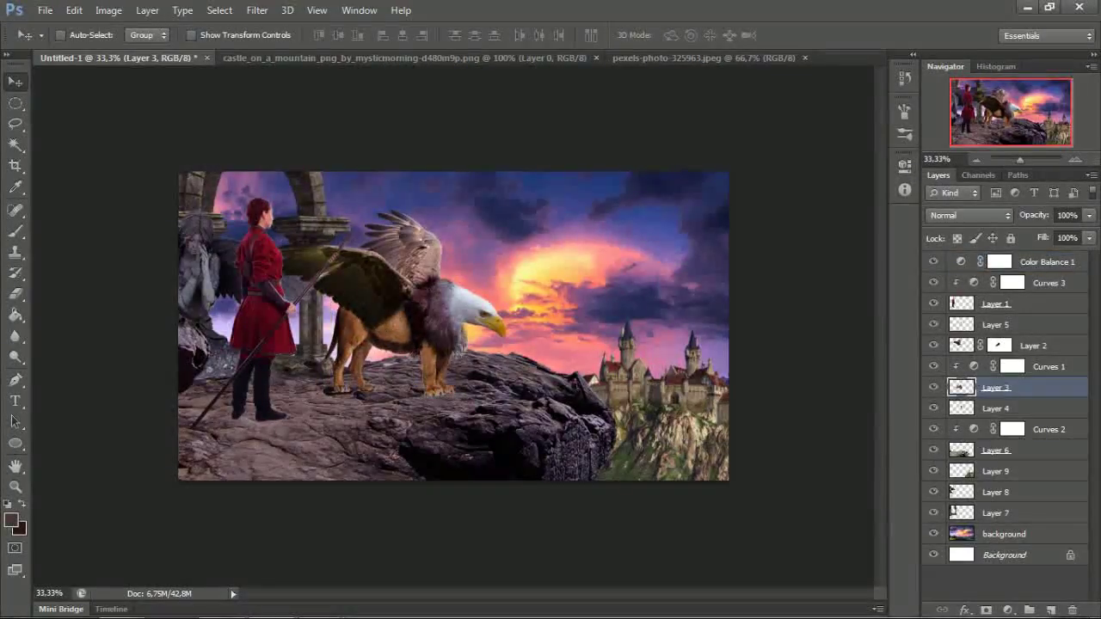
Step: Select Layer 9 and add a Curves adjustment above it with the curve pulled down
click(995, 471)
right_click(650, 422)
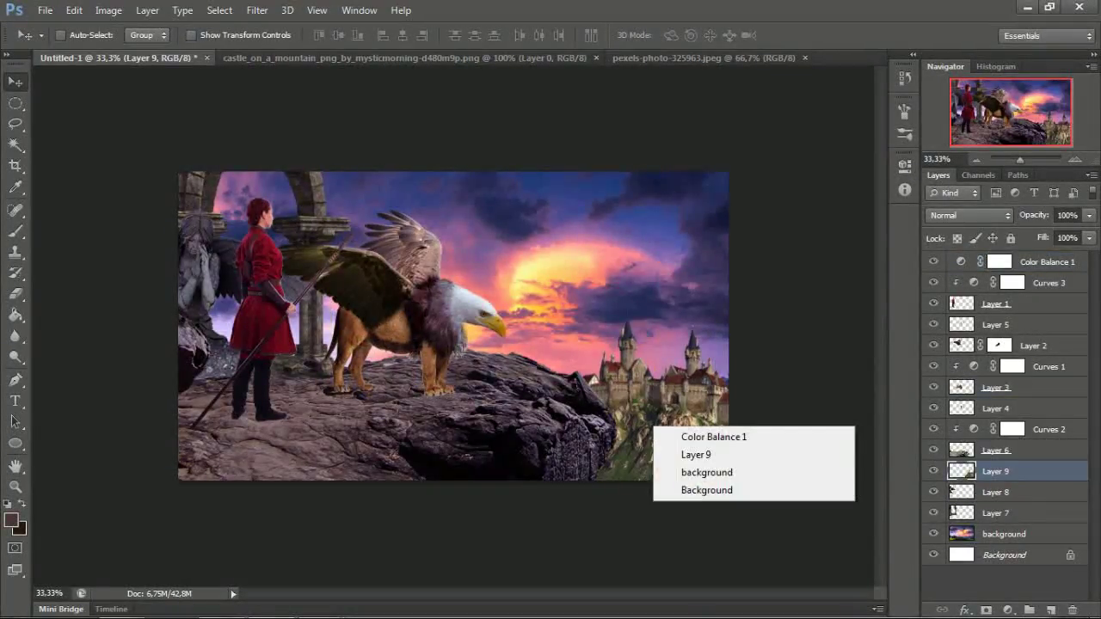
click(1008, 609)
click(933, 356)
drag(756, 347, 755, 367)
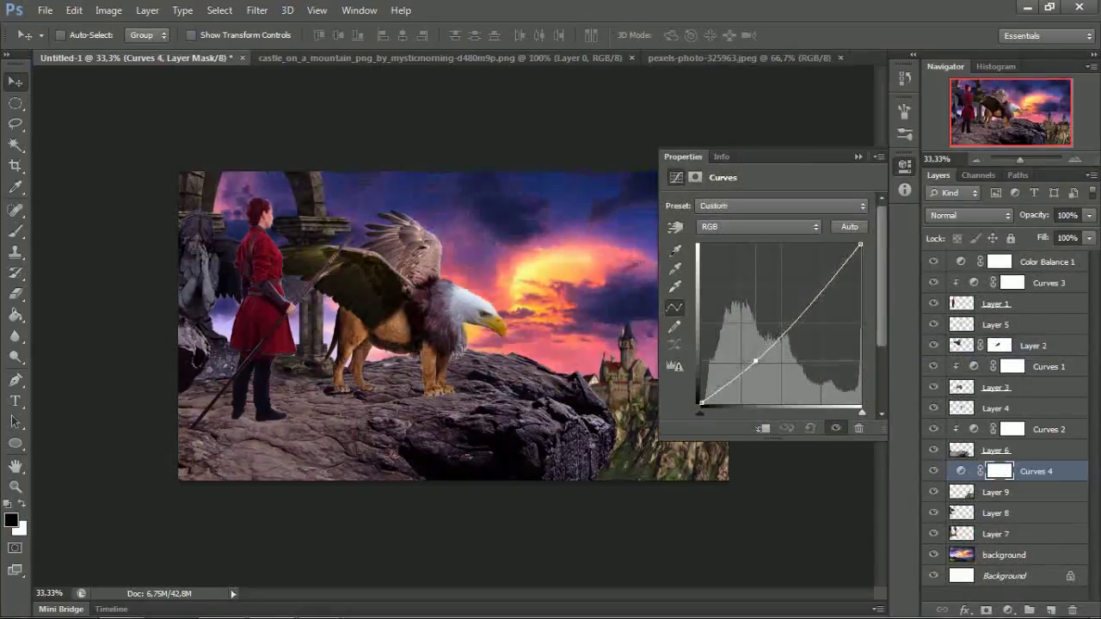
Step: Clip Curves 4 to Layer 9, then try an EdgyAmber Color Lookup and undo it
click(763, 428)
click(904, 164)
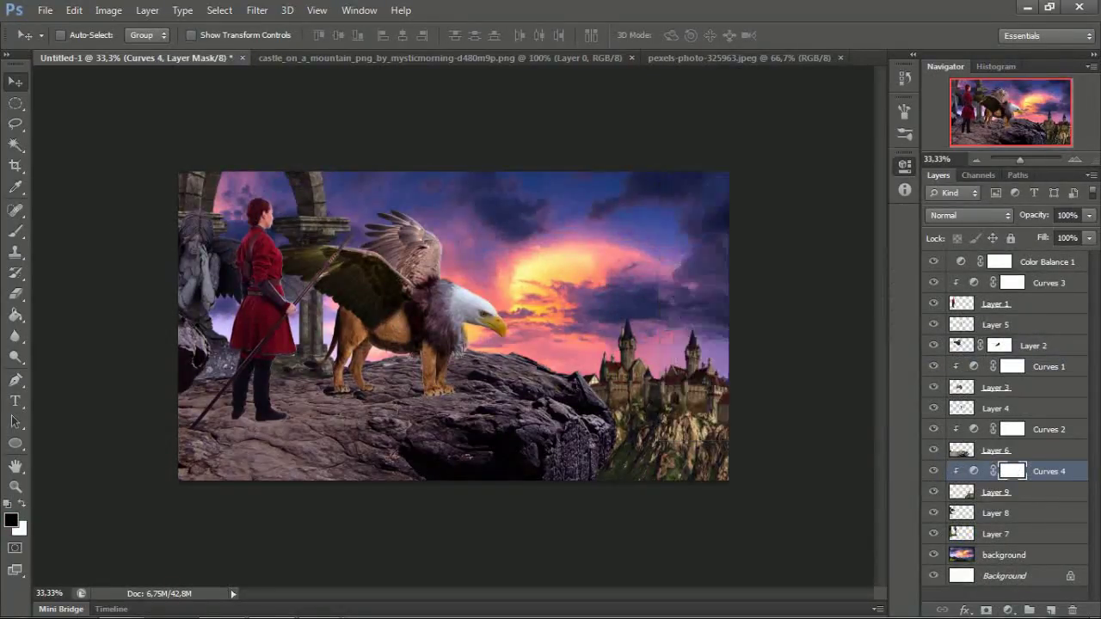
click(1008, 609)
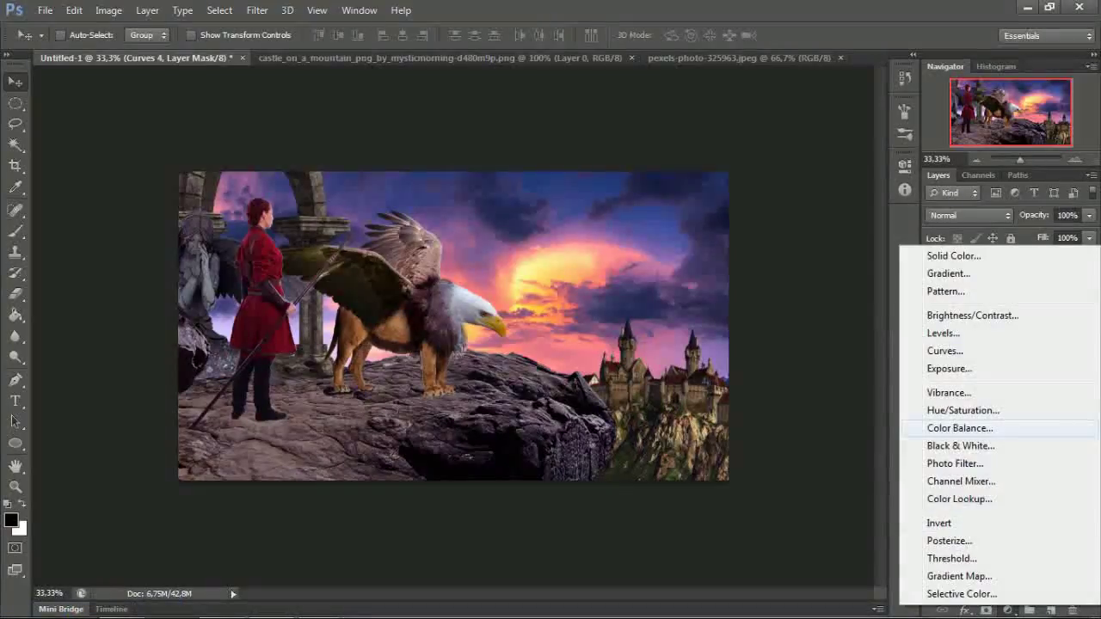
click(954, 499)
click(800, 205)
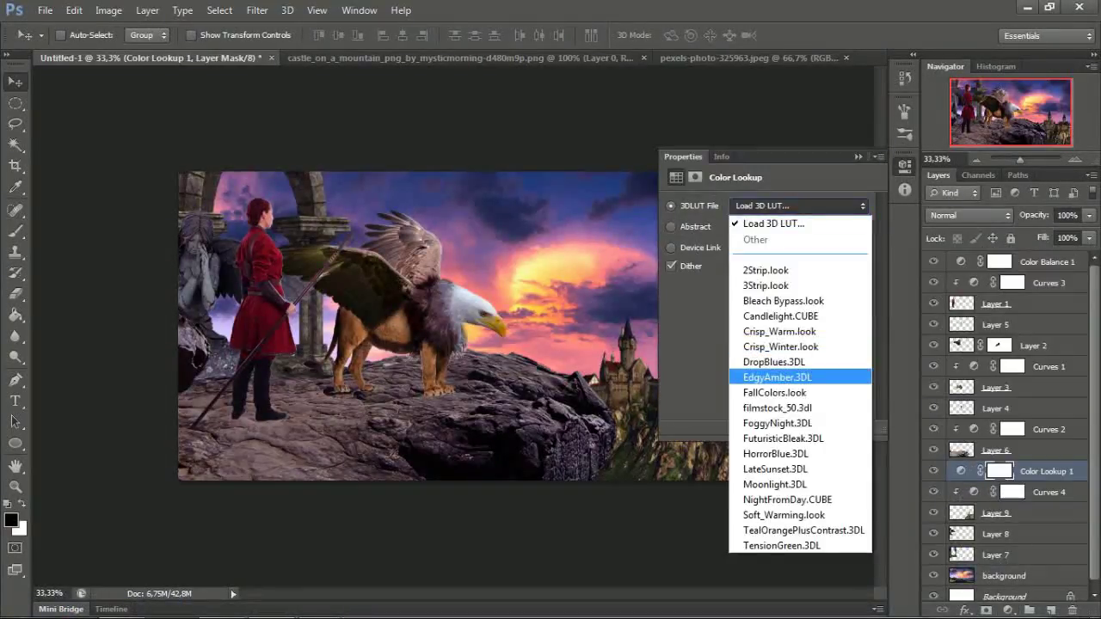
click(766, 376)
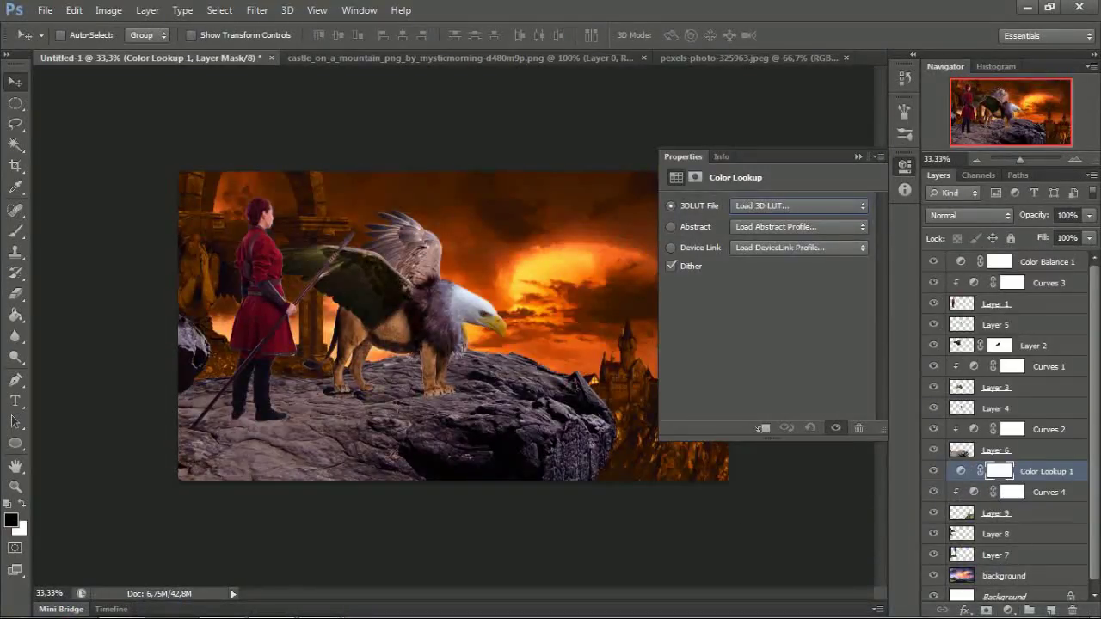
key(ctrl+alt+z)
key(ctrl+alt+z)
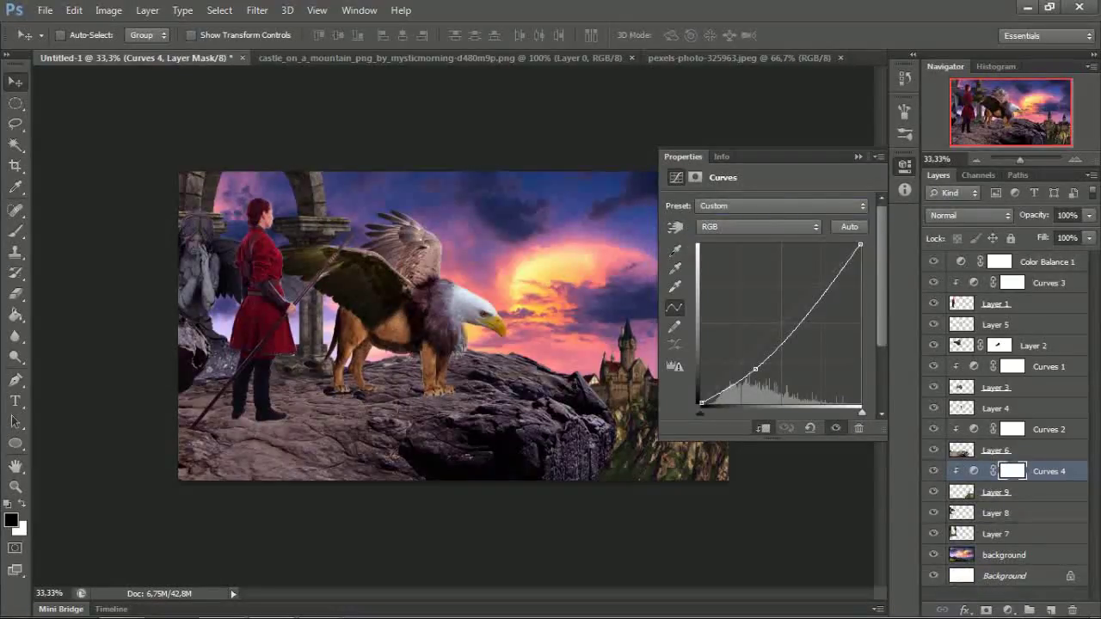
Step: Add a clipped Color Balance layer pushing the midtones to Blue +45
click(1008, 609)
click(959, 428)
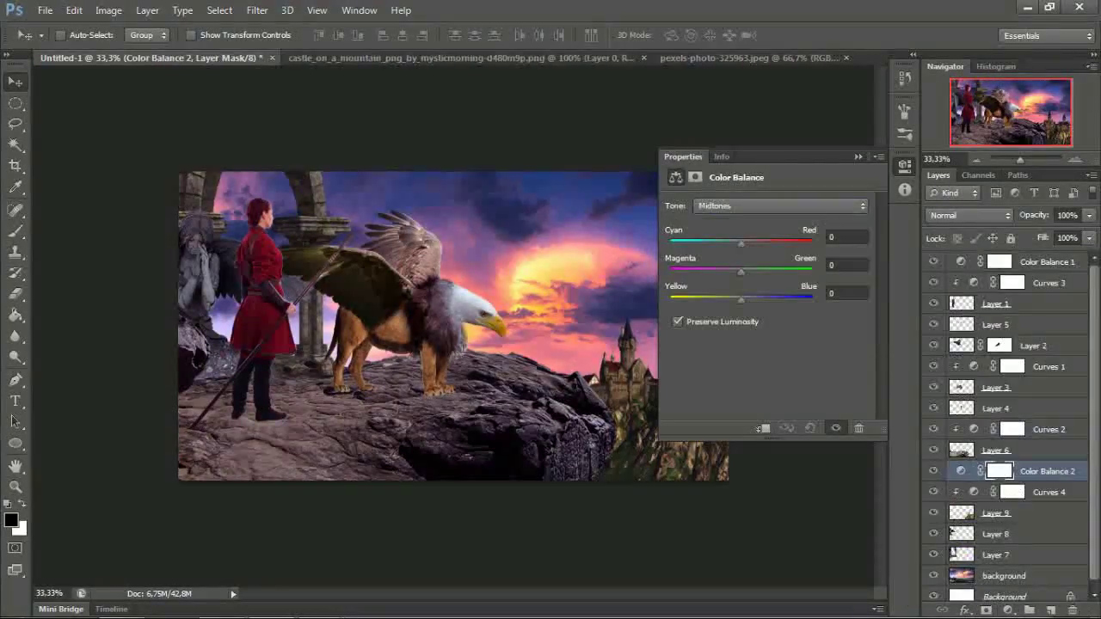
drag(741, 299, 767, 299)
click(762, 428)
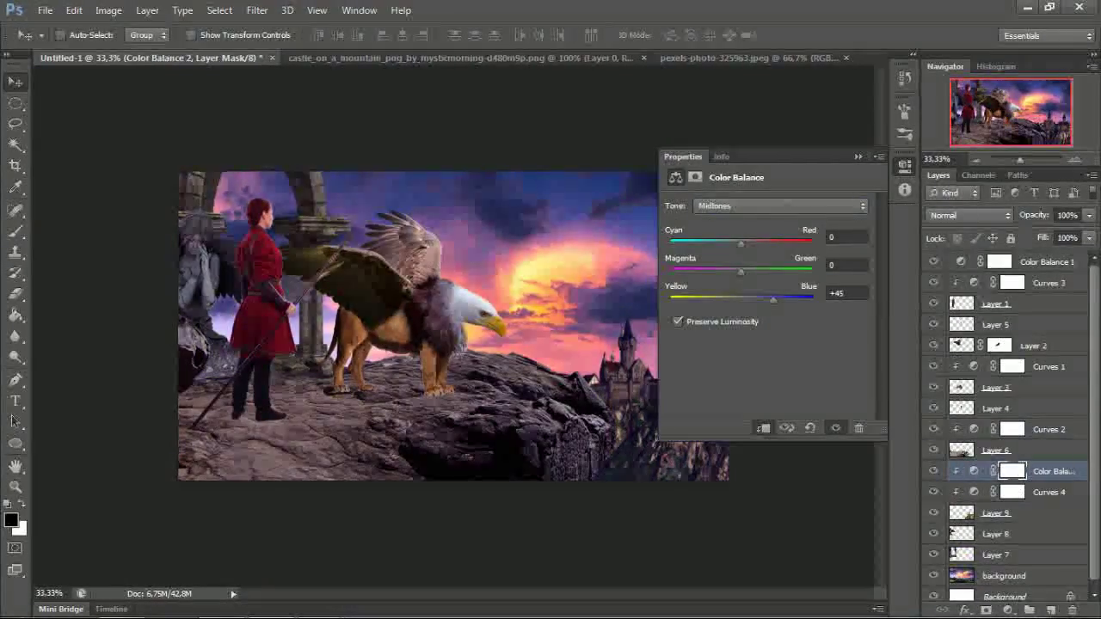
click(857, 156)
Step: Try a warming Photo Filter above Color Balance 1, then delete it
click(1047, 262)
click(1008, 609)
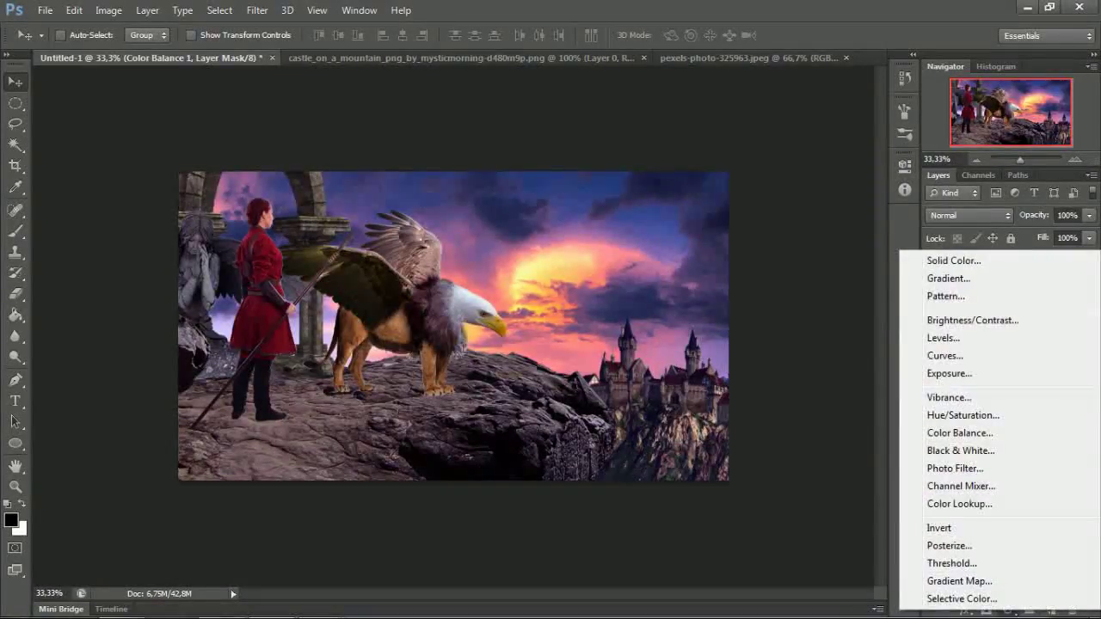
click(954, 468)
click(789, 206)
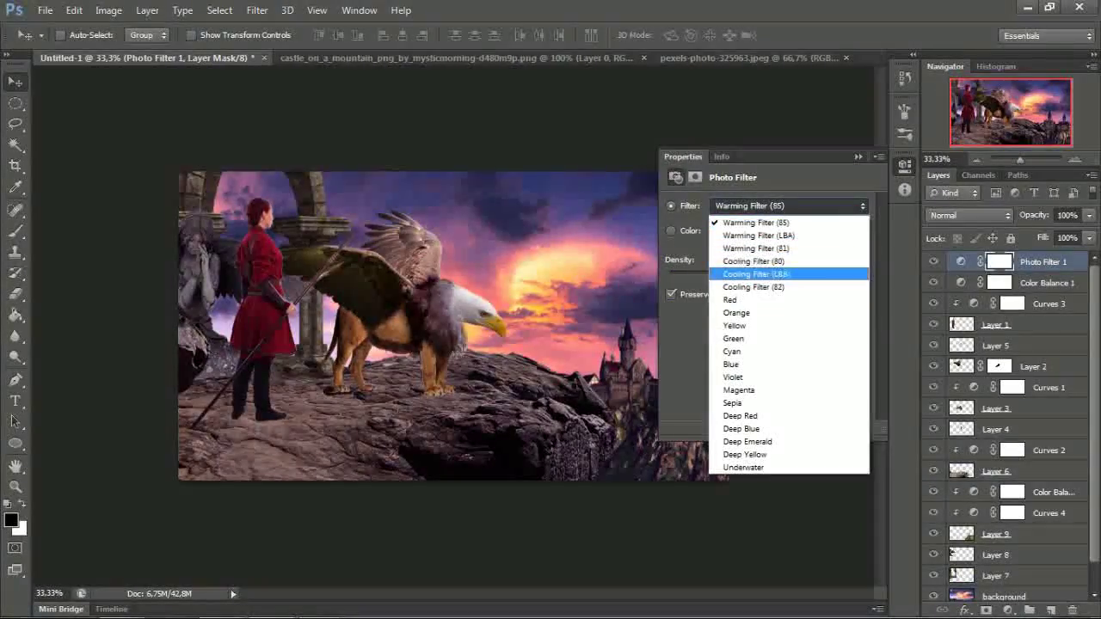
click(748, 248)
click(1071, 609)
key(Return)
click(1007, 609)
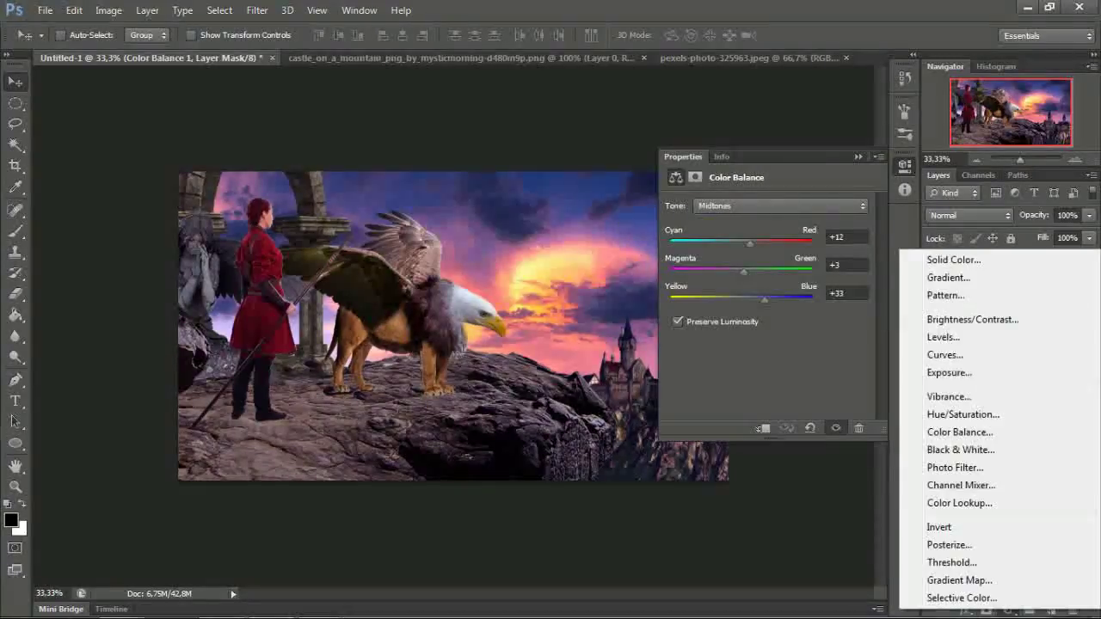
Step: Remove the test Photo Filter adjustment layers
click(955, 468)
click(1071, 609)
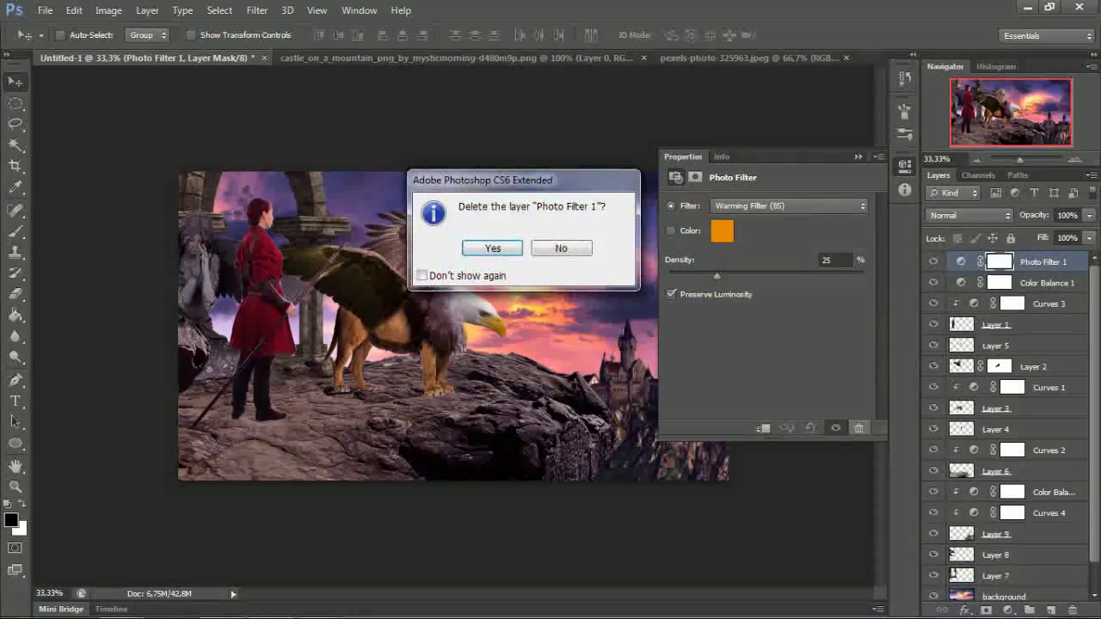
key(Return)
click(1008, 609)
click(945, 401)
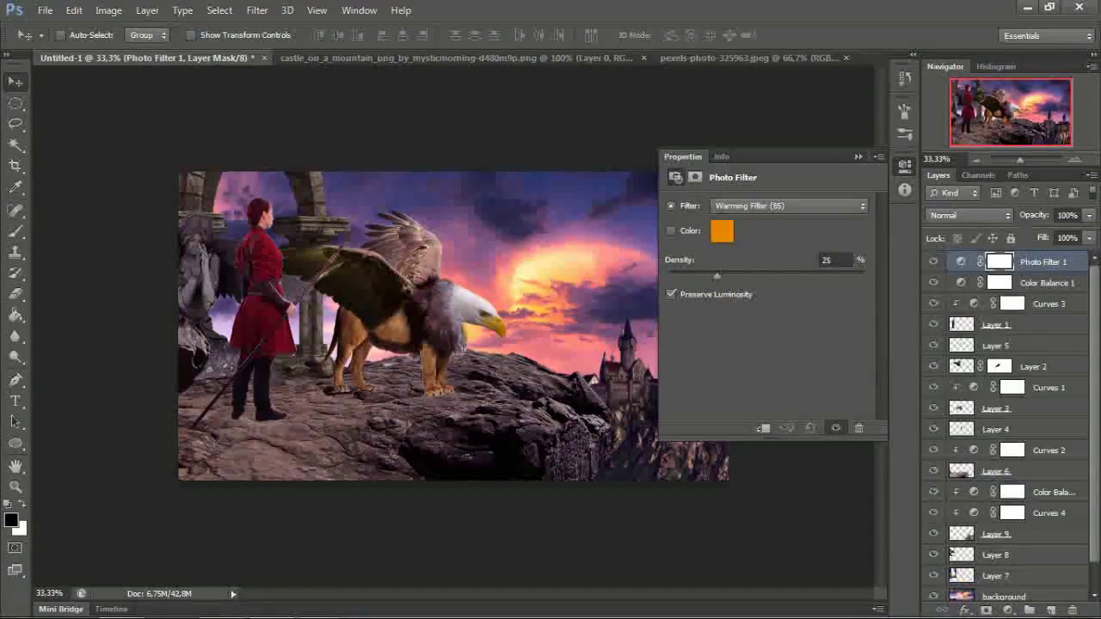
click(1072, 609)
key(Return)
Step: Add a top Color Lookup layer set to Candlelight.CUBE after testing FallColors and filmstock_50
click(1008, 609)
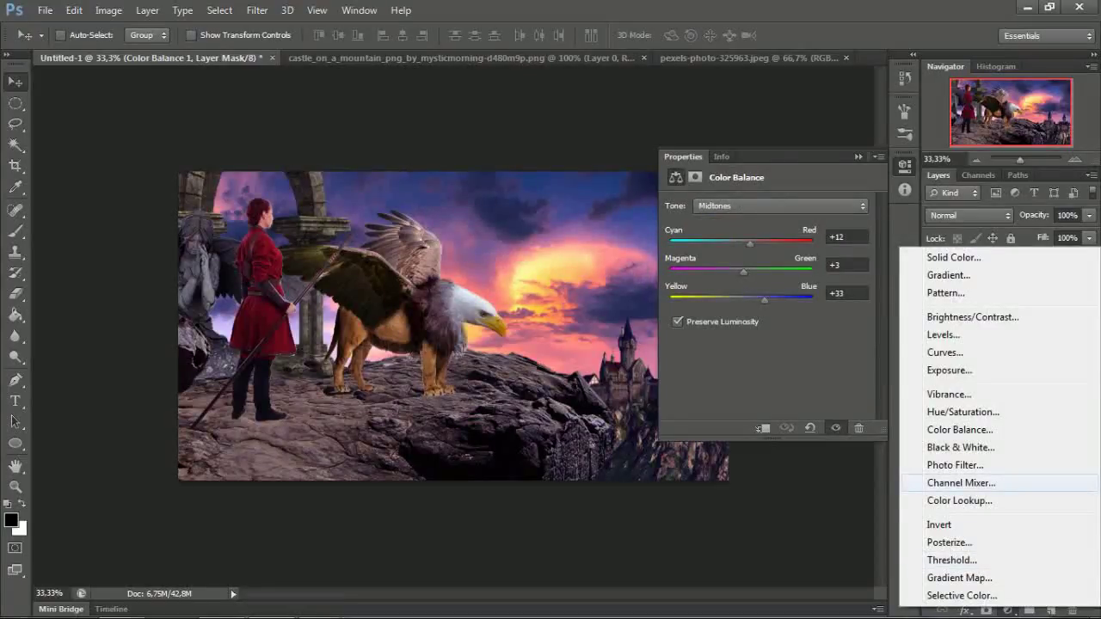
click(958, 500)
click(800, 205)
click(774, 336)
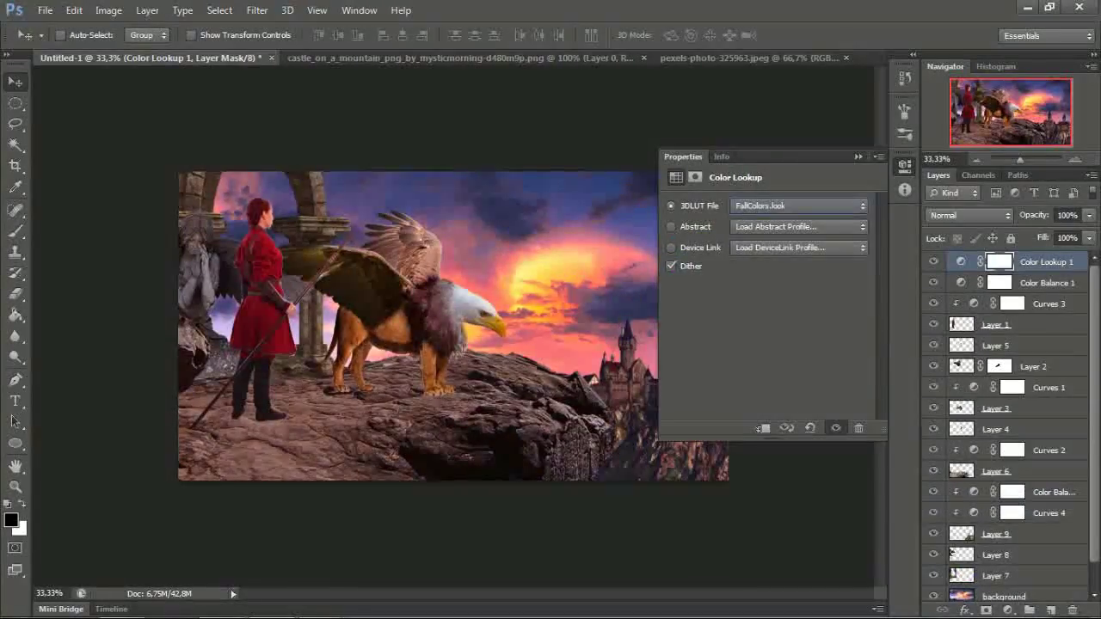
click(800, 206)
click(774, 350)
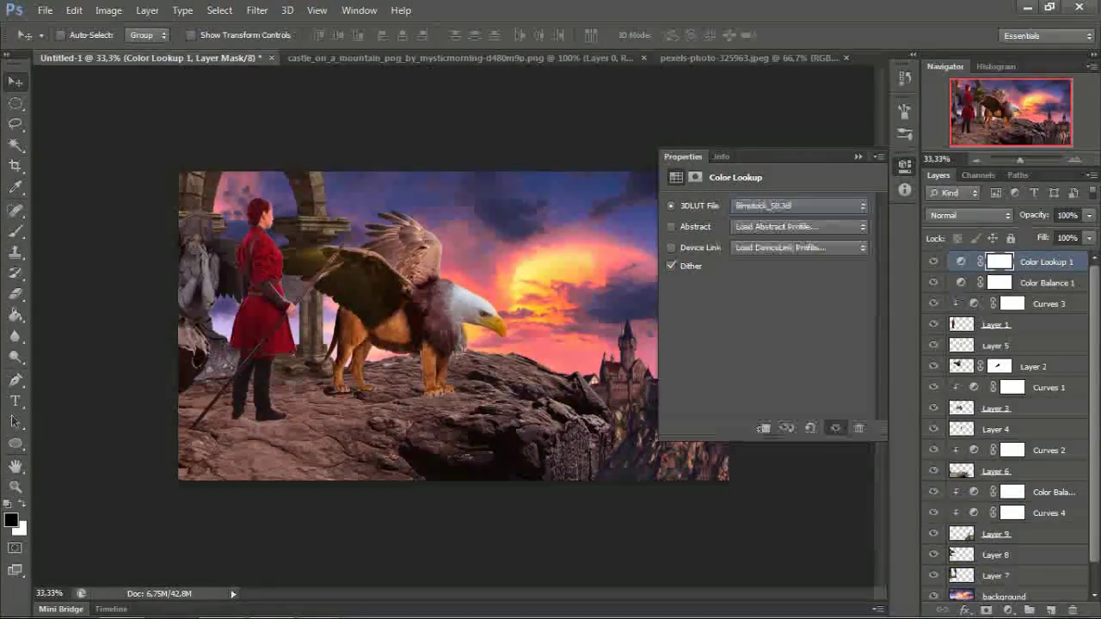
click(800, 206)
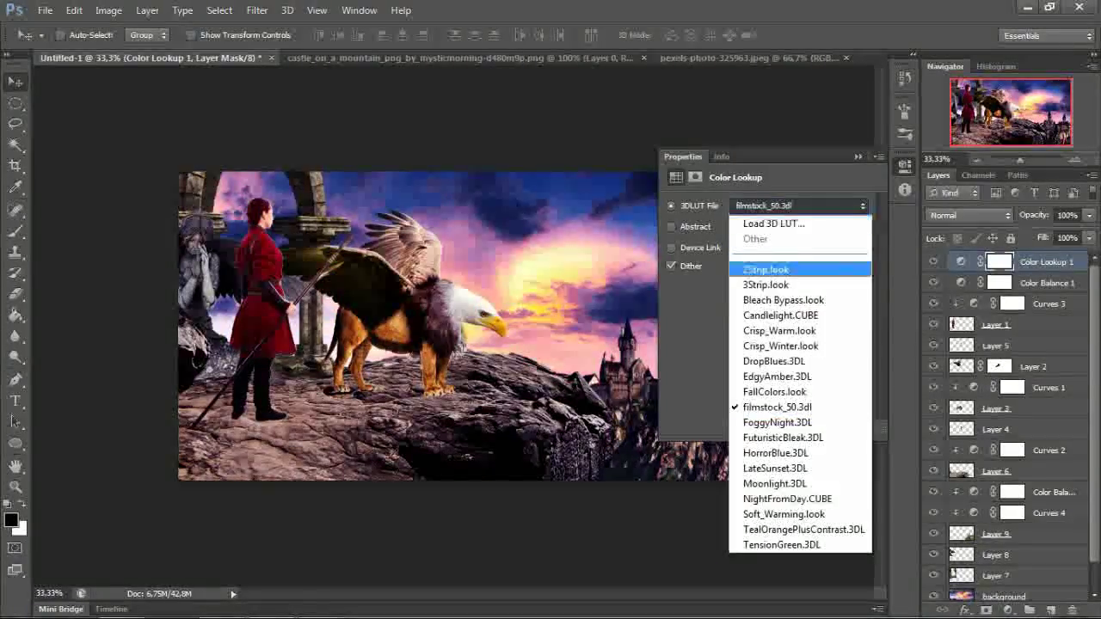
click(762, 322)
click(904, 164)
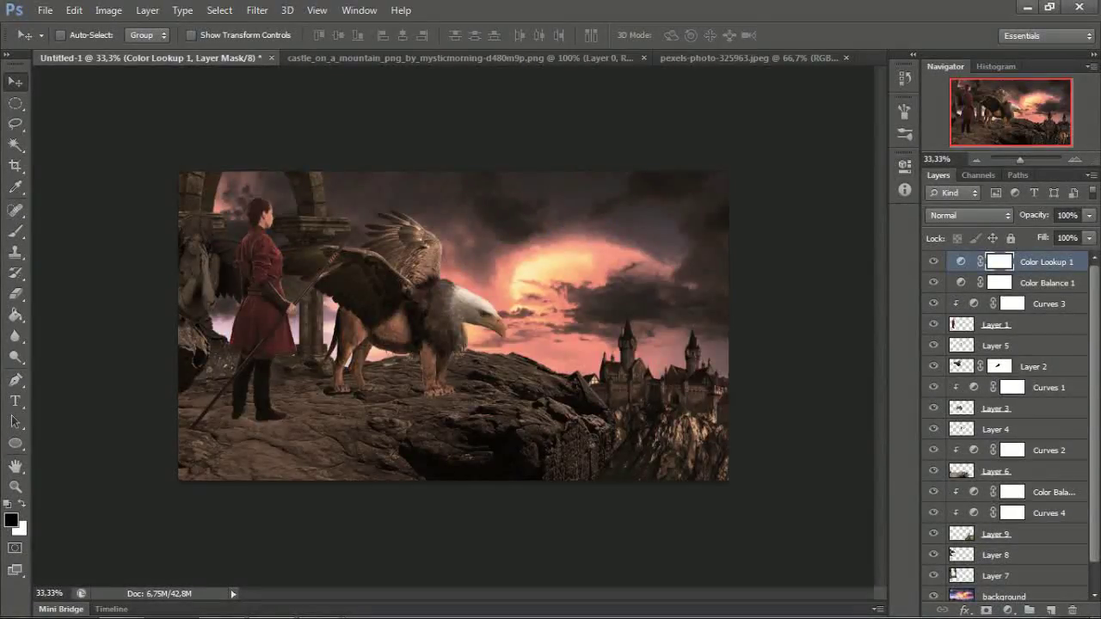
click(995, 325)
click(15, 356)
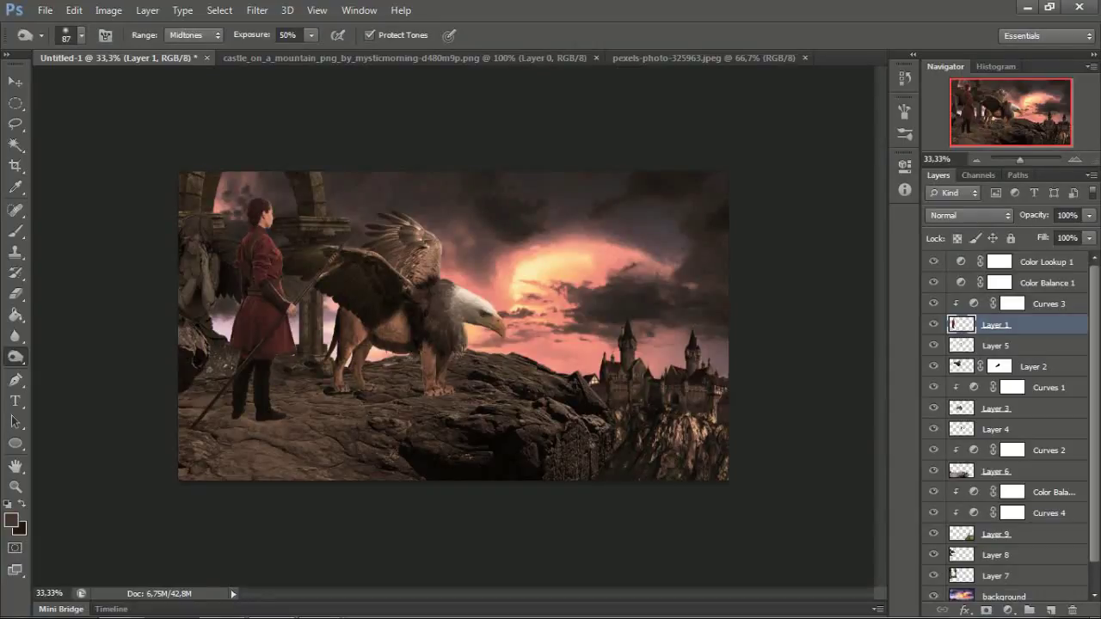
Step: At 50% zoom, burn the griffin's wing underside, body and legs on Layer 3
key(ctrl+plus)
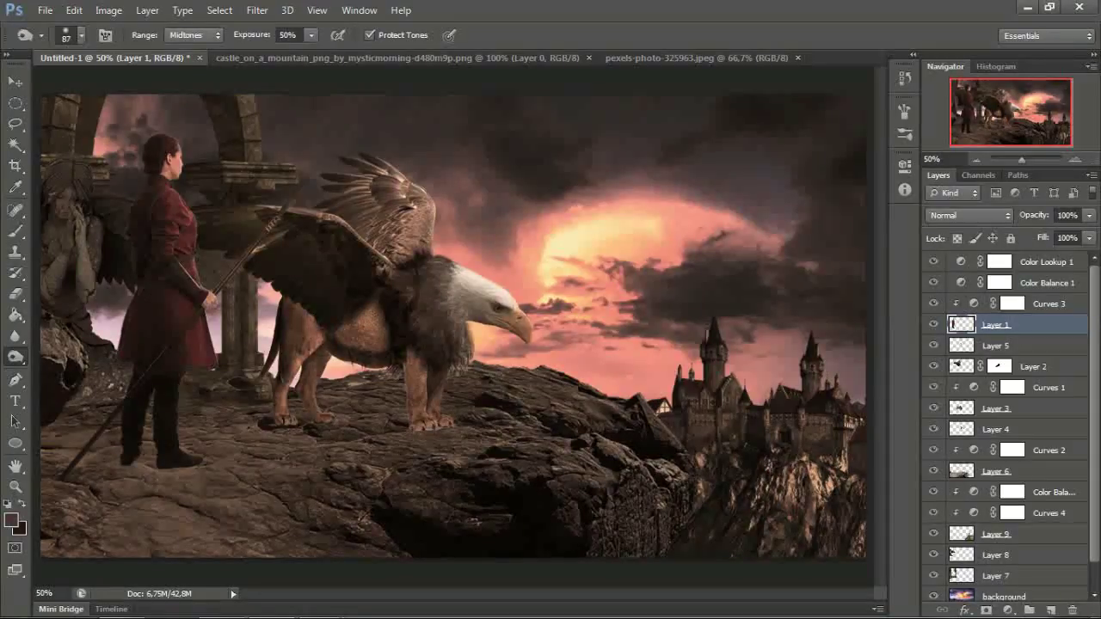
click(995, 409)
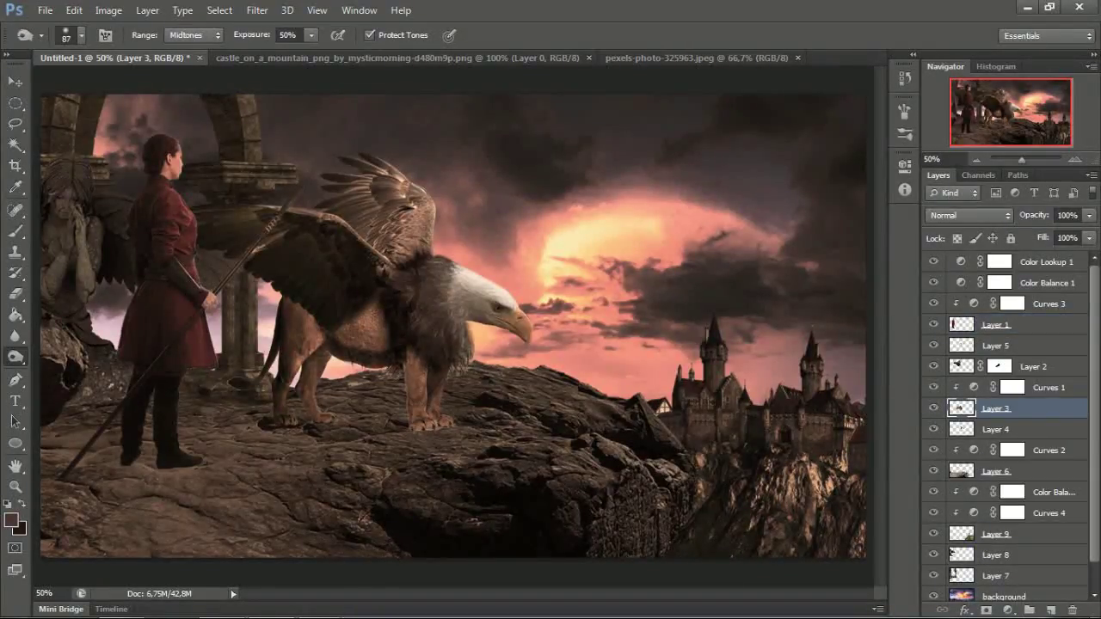
drag(288, 303, 379, 342)
mouse_move(296, 332)
mouse_down()
mouse_move(370, 340)
mouse_move(287, 421)
mouse_up()
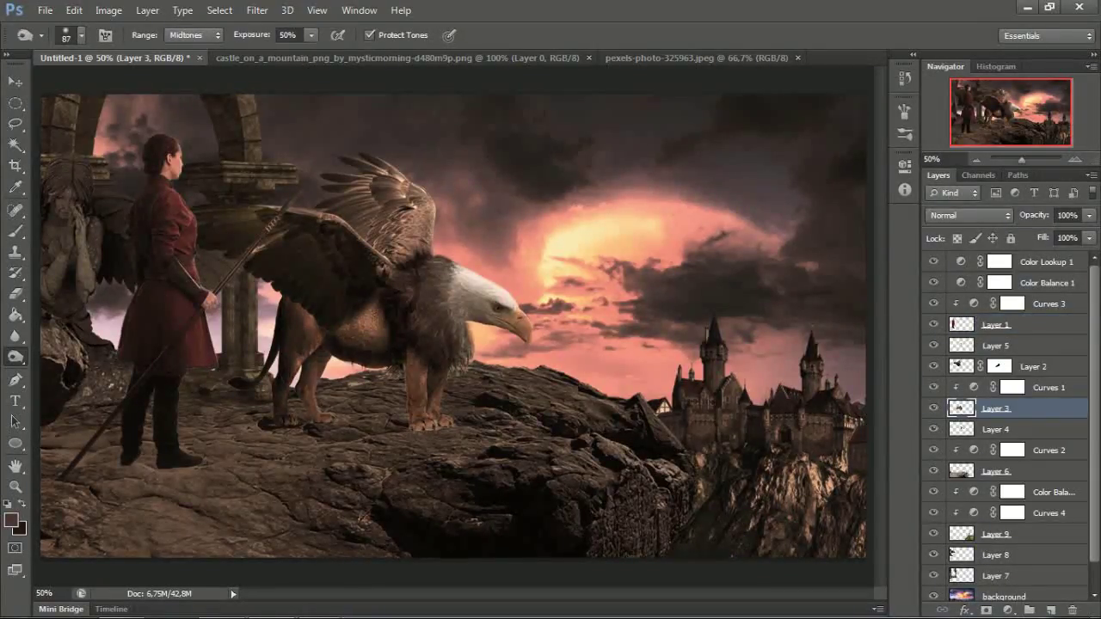
drag(413, 355, 421, 426)
drag(319, 366, 315, 422)
mouse_move(420, 413)
mouse_down()
mouse_move(451, 426)
mouse_move(429, 375)
mouse_up()
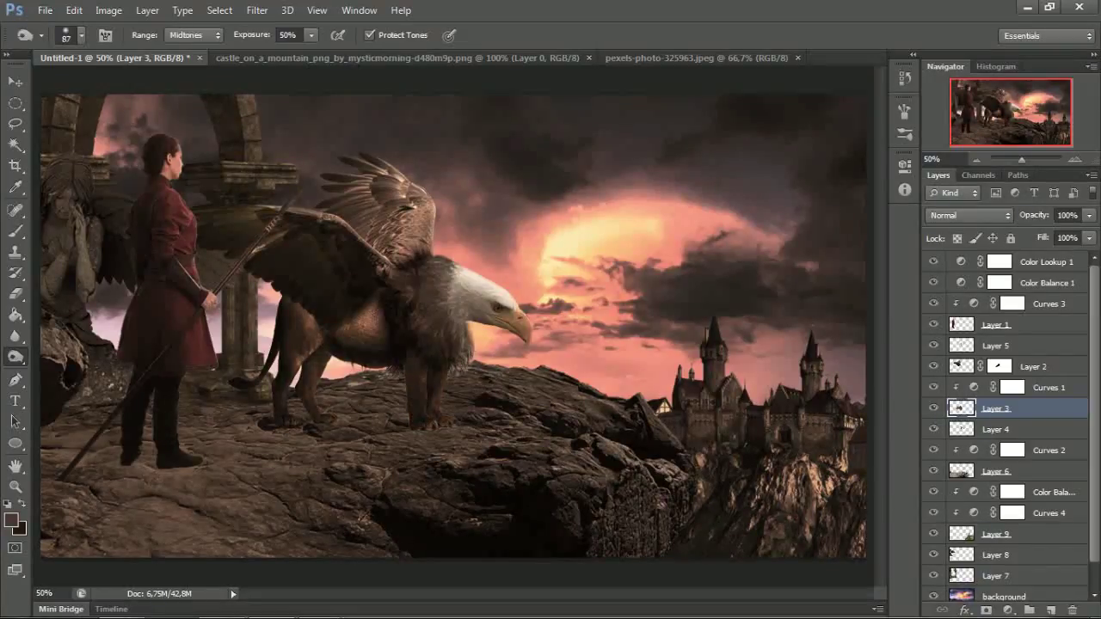
Step: Burn the wing's upper edge on Layer 2 and the griffin's chest and neck on Layer 5
click(1032, 366)
drag(258, 207, 347, 222)
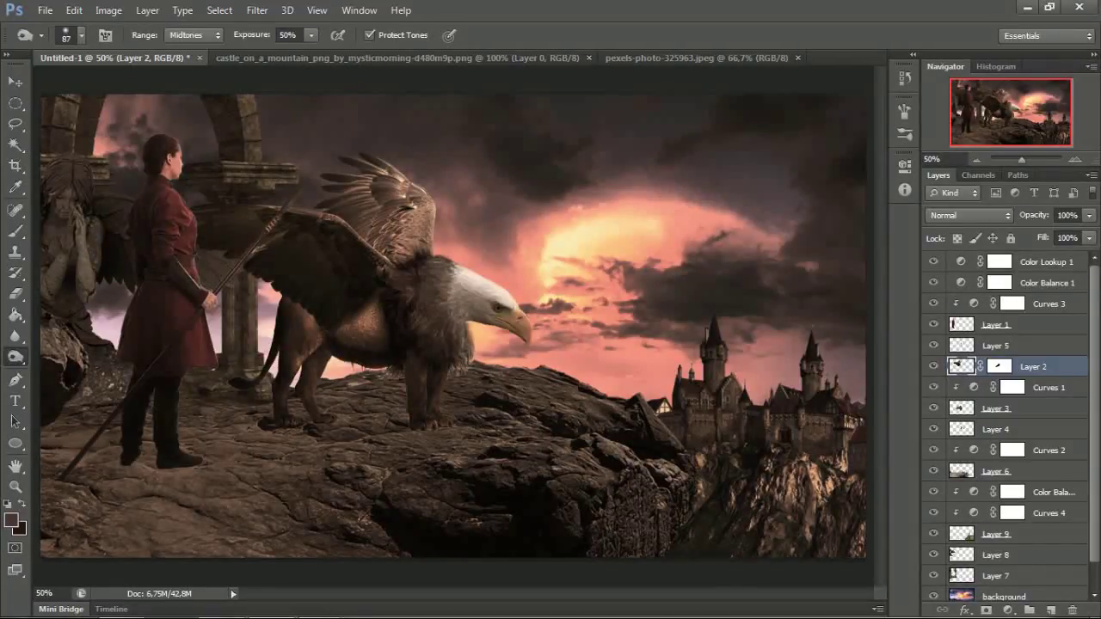
key(alt+bracketright)
drag(446, 273, 454, 327)
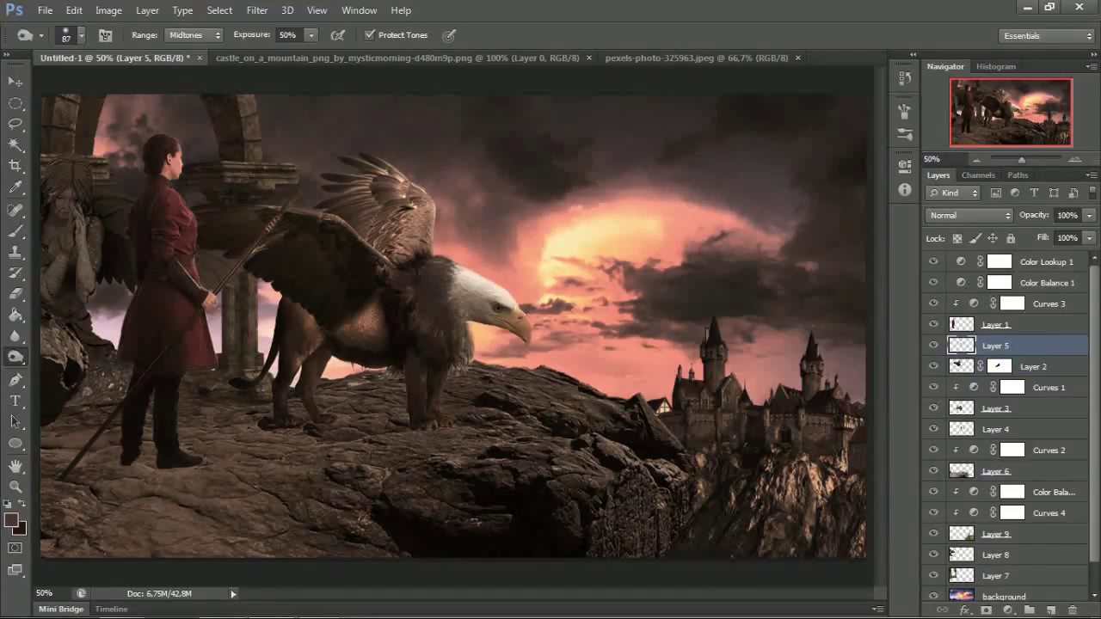
key(alt+bracketleft)
key(alt+bracketleft)
key(alt+bracketleft)
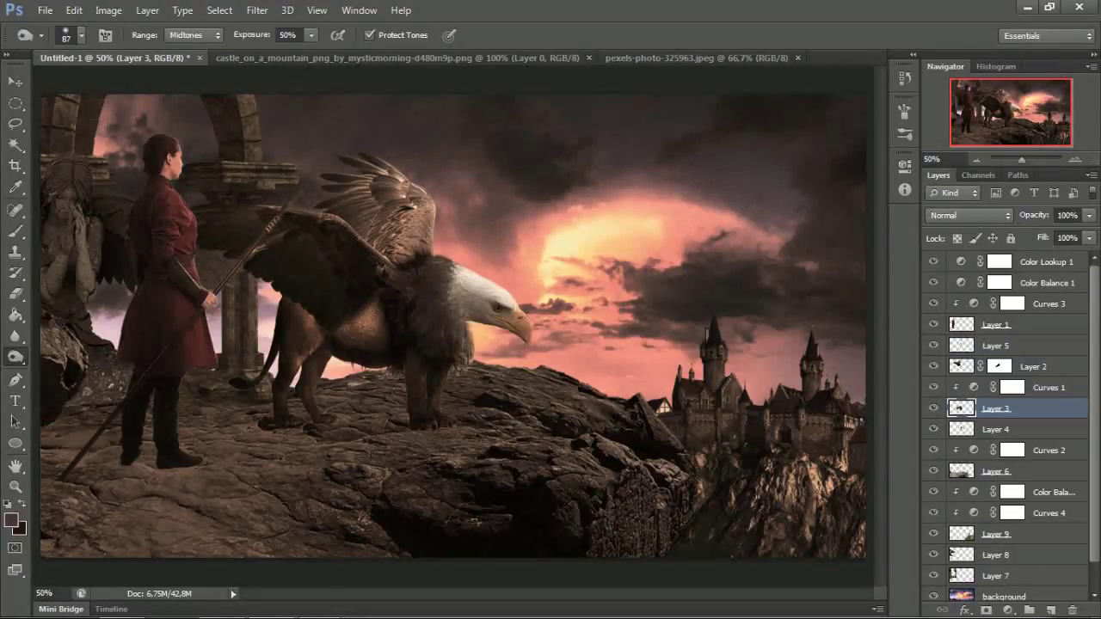
Step: Burn the rock under the griffin's feet and hind legs on Layer 6
key(alt+bracketleft)
key(alt+bracketleft)
key(alt+bracketleft)
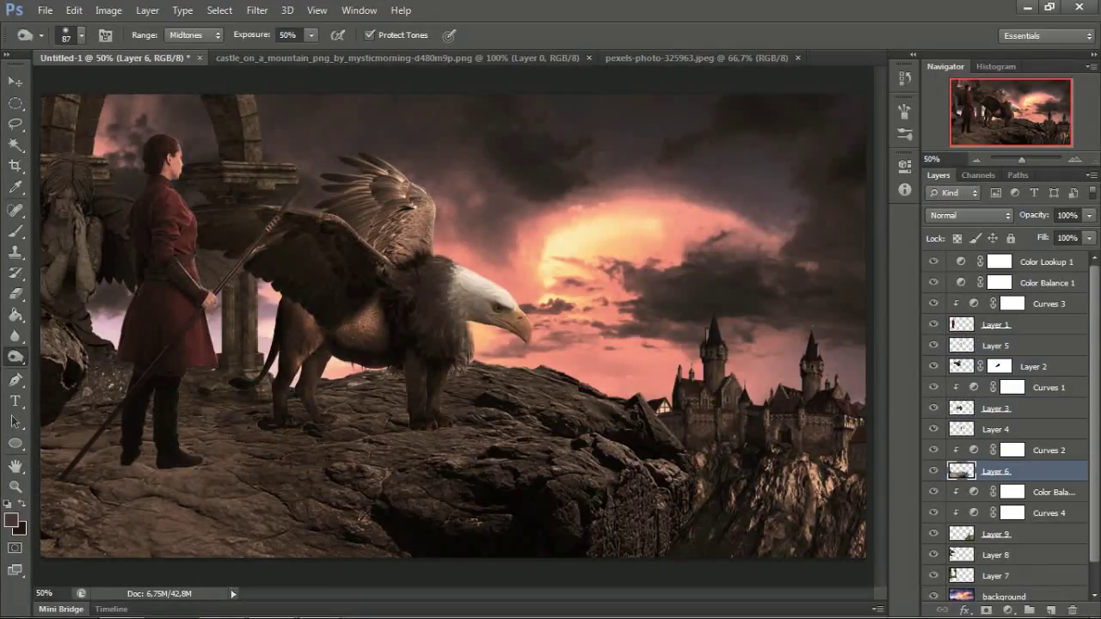
drag(391, 439, 438, 434)
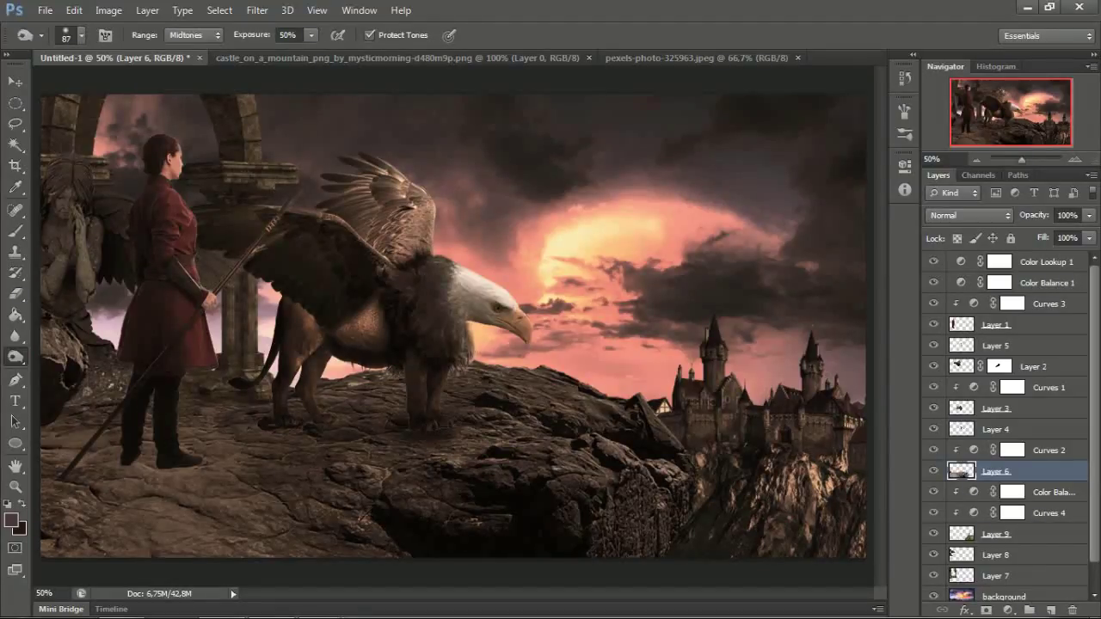
drag(360, 456, 366, 425)
drag(454, 439, 502, 435)
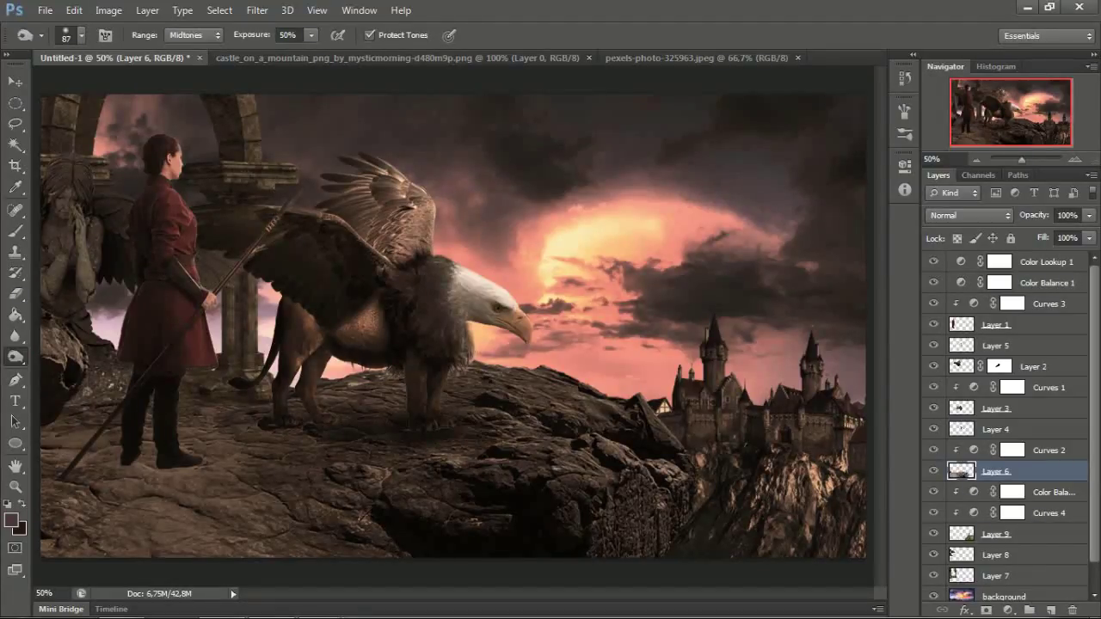
mouse_move(251, 433)
mouse_down()
mouse_move(303, 413)
mouse_move(336, 460)
mouse_move(284, 486)
mouse_move(283, 508)
mouse_up()
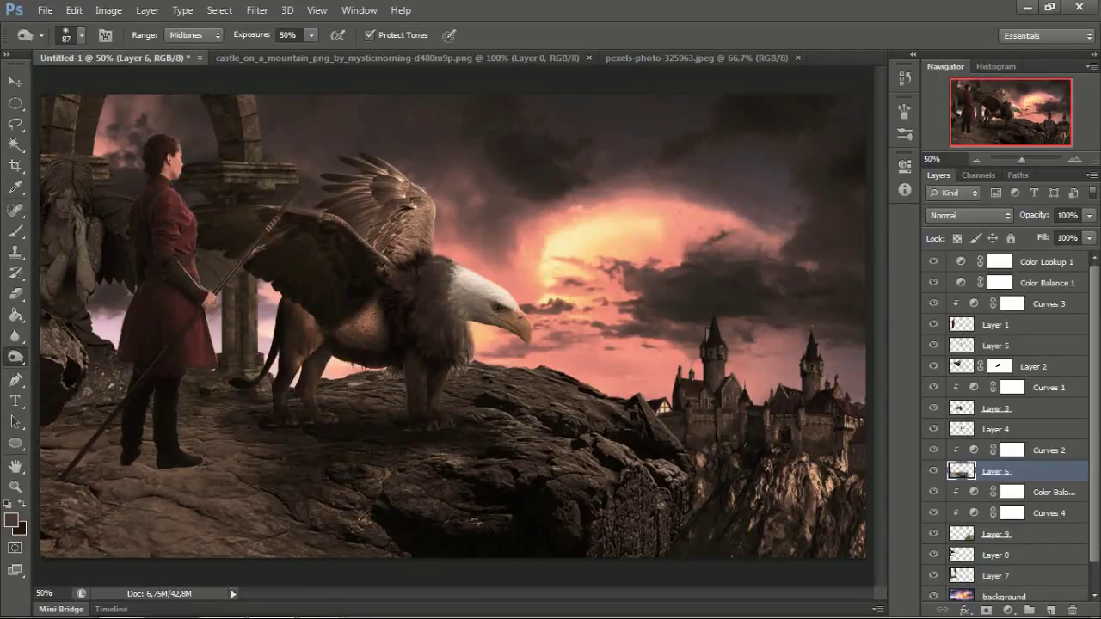
mouse_move(284, 469)
mouse_down()
mouse_move(234, 479)
mouse_move(121, 459)
mouse_move(180, 468)
mouse_up()
Step: Burn the rock around the woman's feet and the lower-left foreground, then zoom out
mouse_move(116, 478)
mouse_down()
mouse_move(167, 487)
mouse_move(129, 516)
mouse_move(86, 516)
mouse_move(56, 551)
mouse_up()
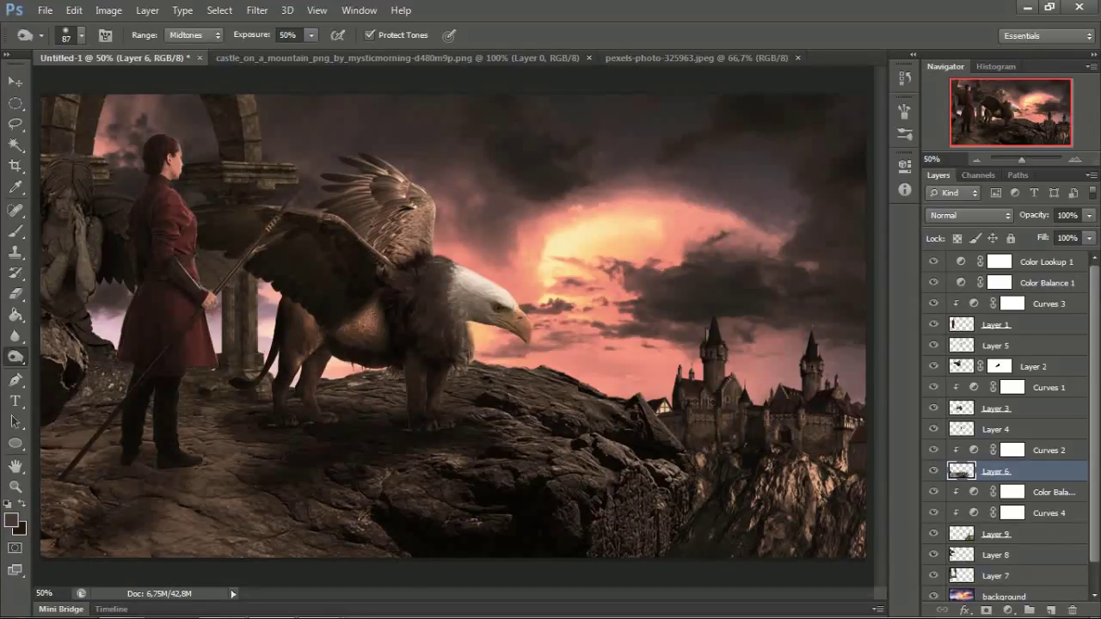
drag(146, 542, 69, 529)
drag(121, 486, 60, 515)
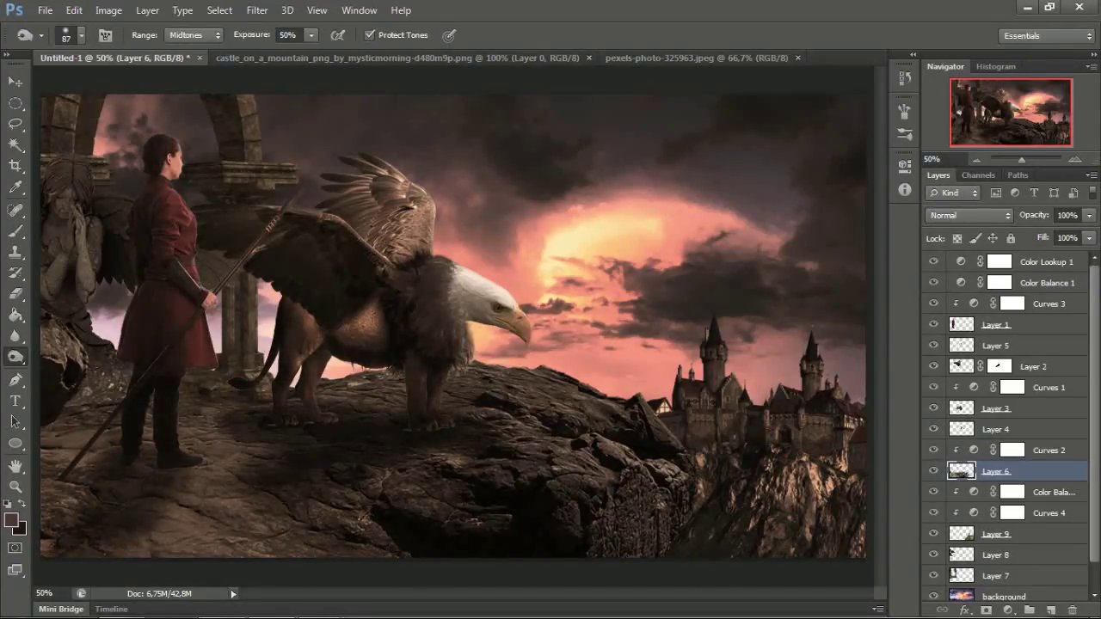
click(976, 159)
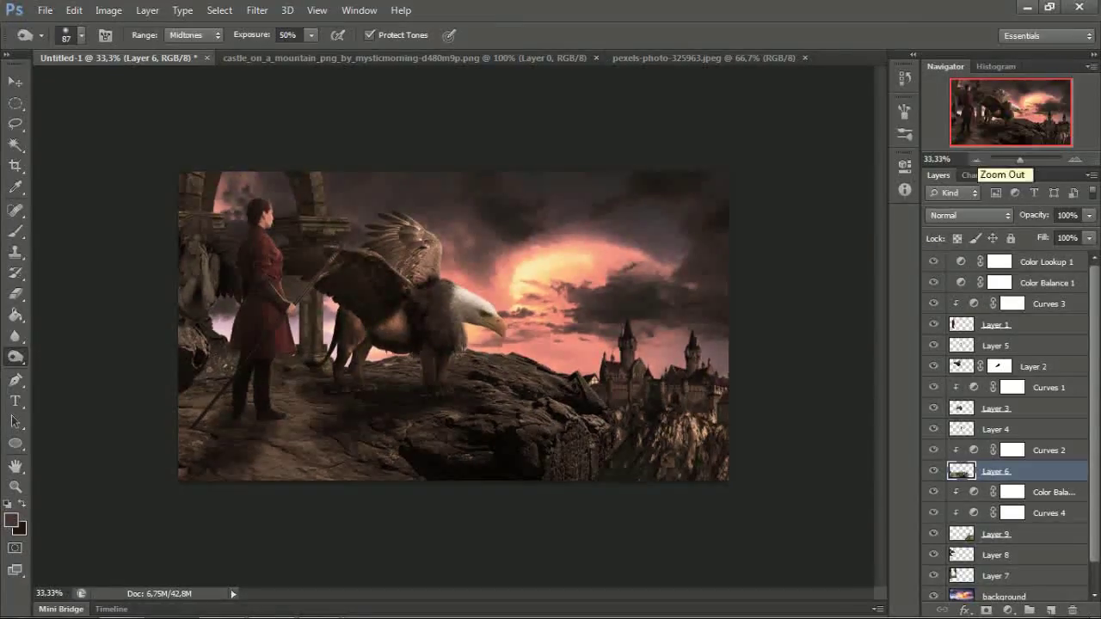
click(995, 324)
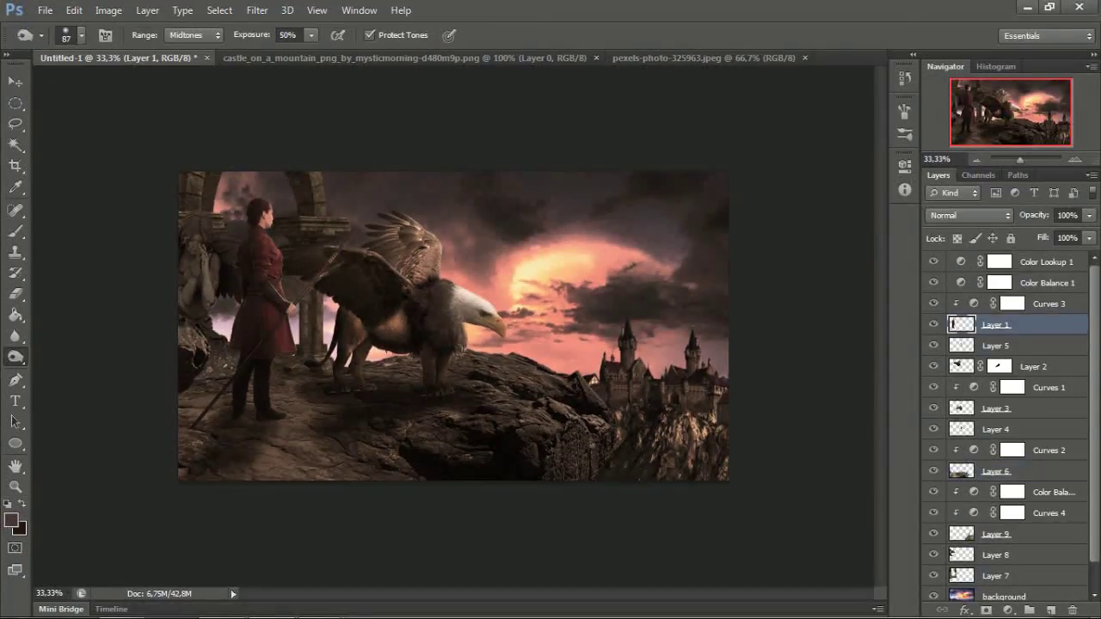
click(16, 335)
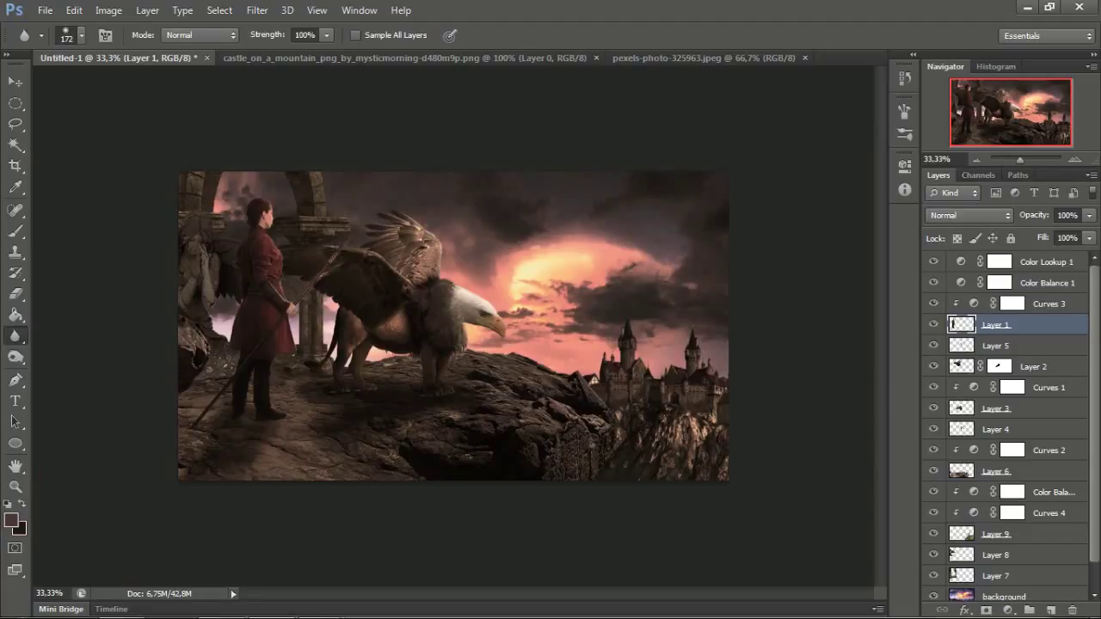
click(995, 409)
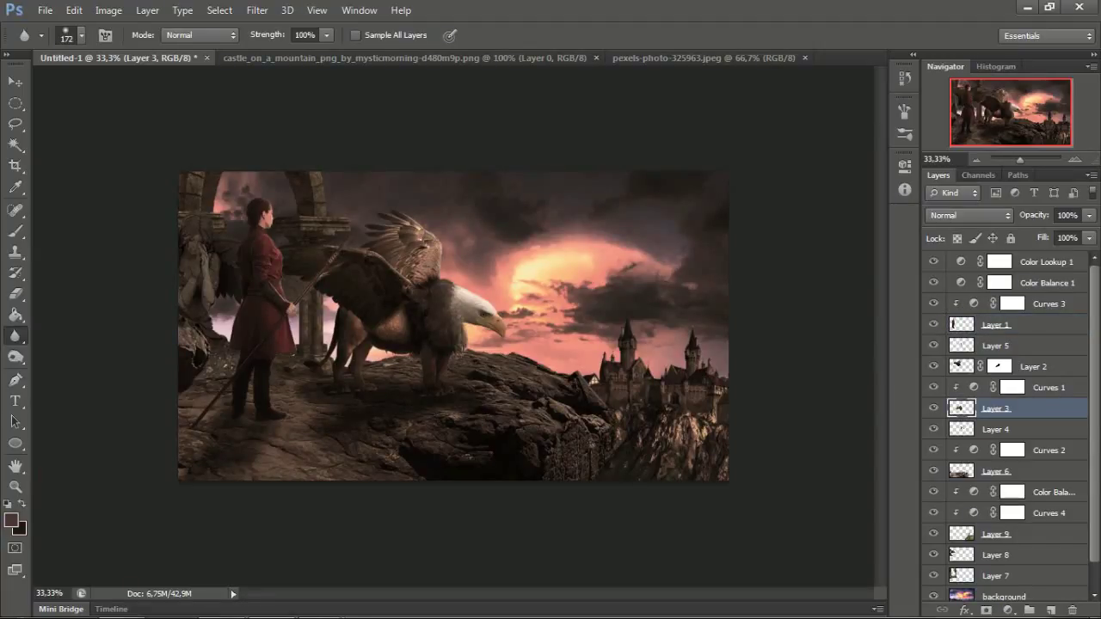
scroll(1006, 430, down, 1)
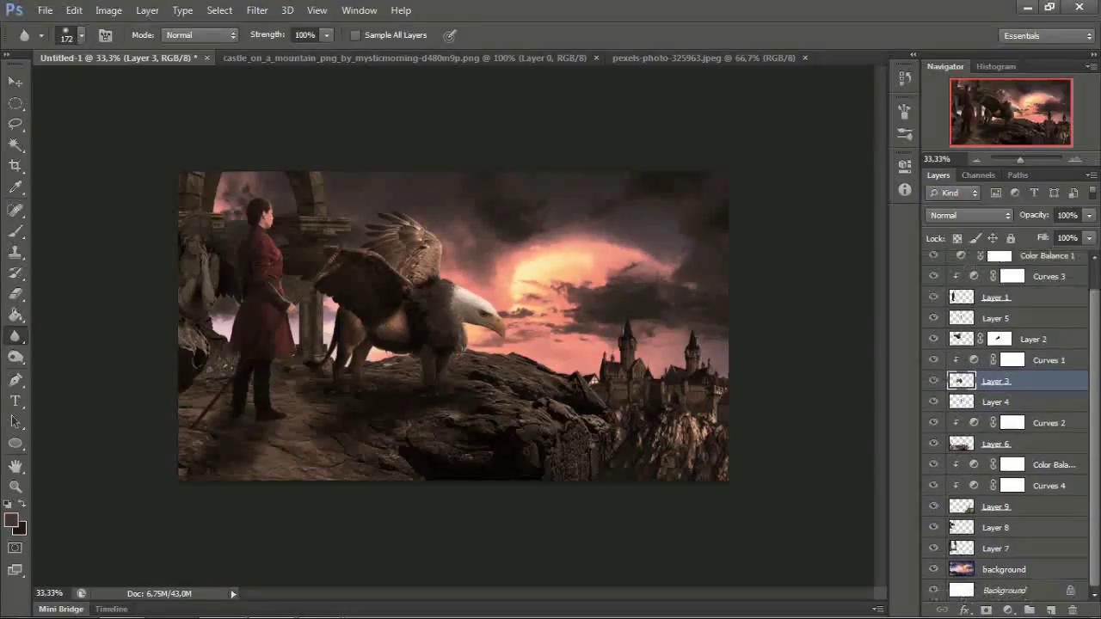
click(995, 527)
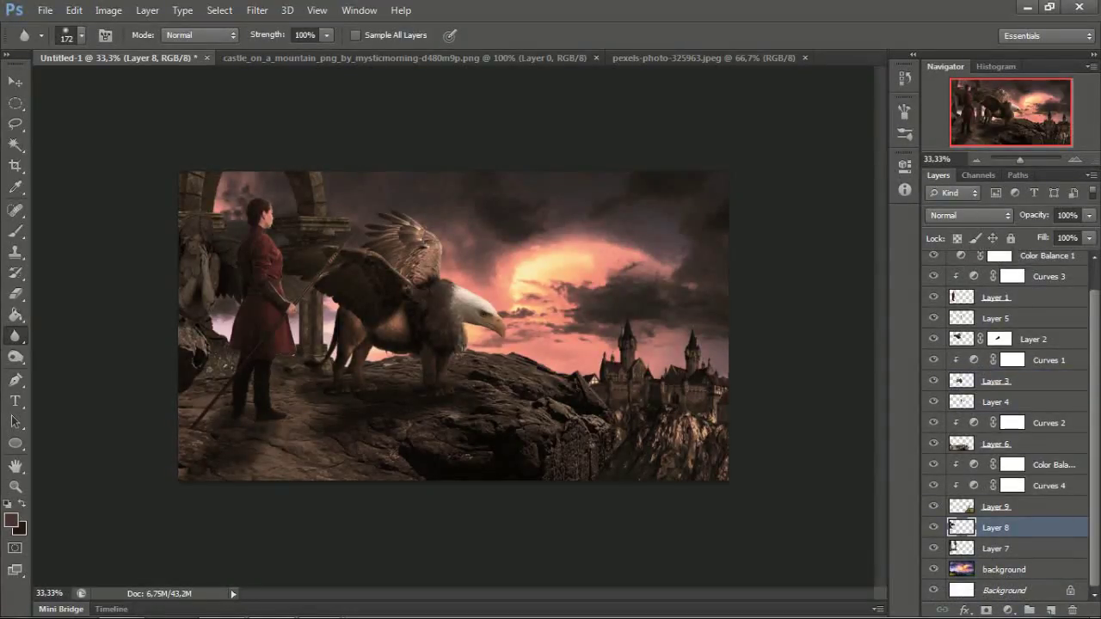
click(995, 444)
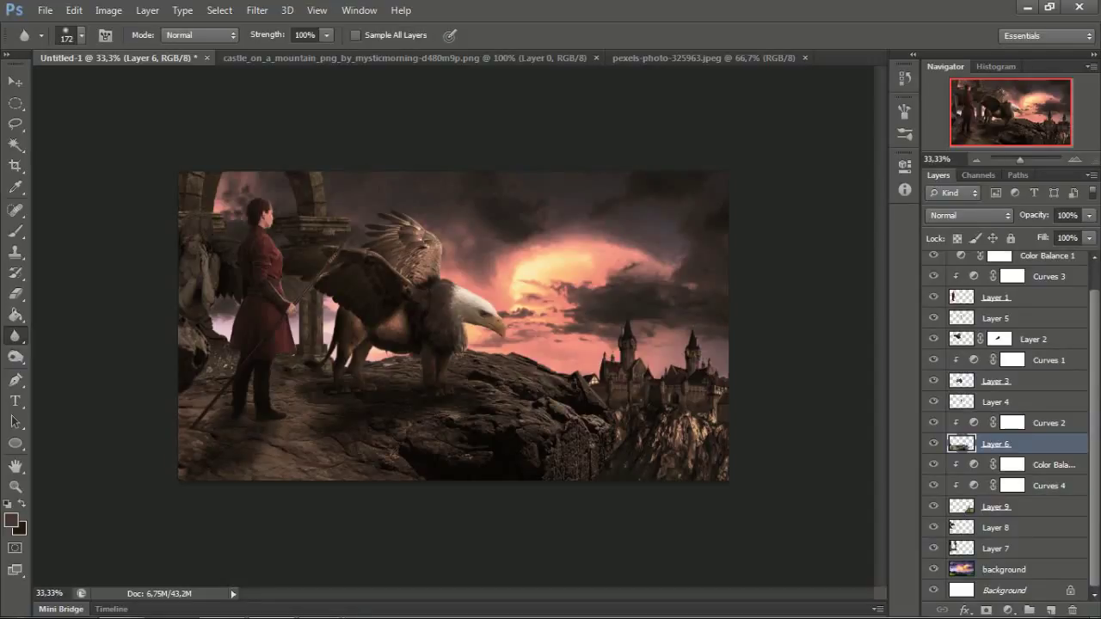
click(1032, 339)
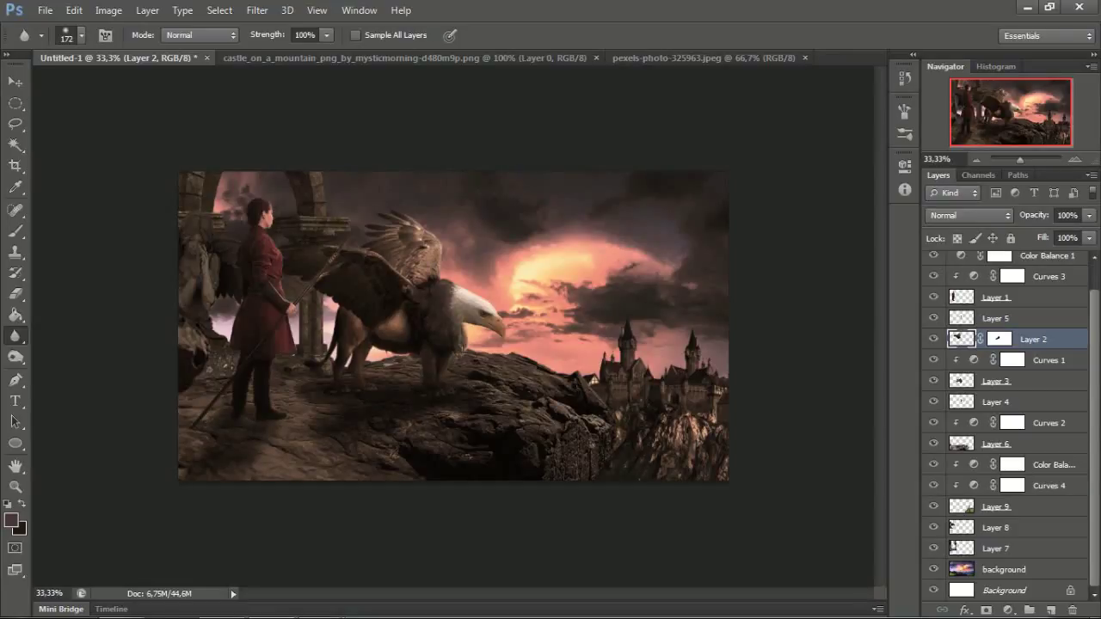
click(995, 381)
click(1033, 339)
Step: Dodge part of the griffin's wing and burn the rock strip along the bottom edge on Layer 6
click(16, 357)
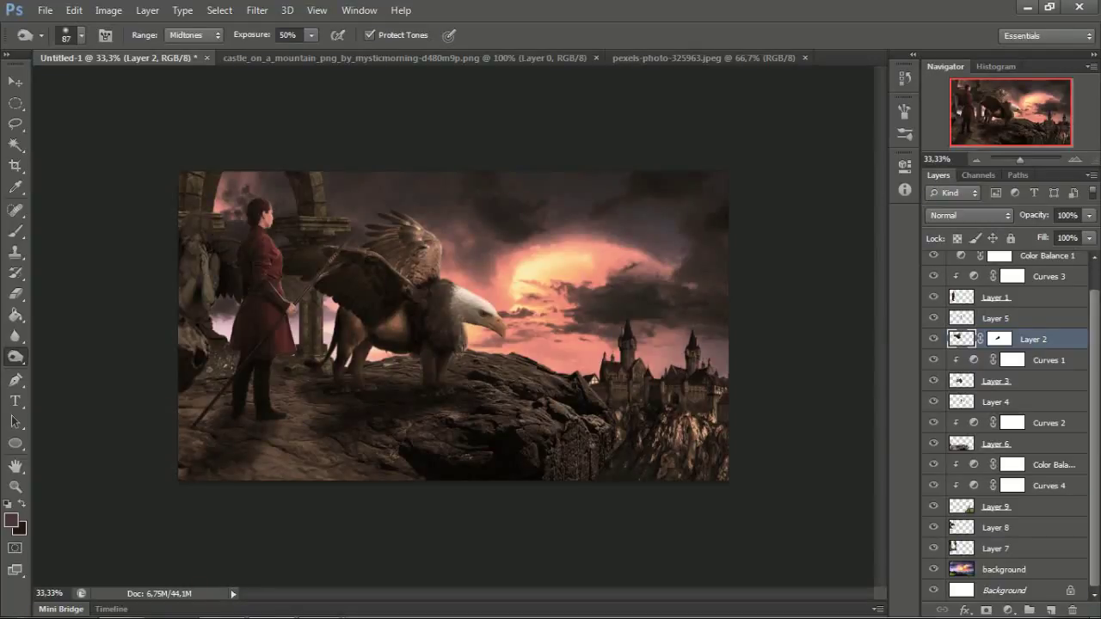
drag(422, 266, 424, 273)
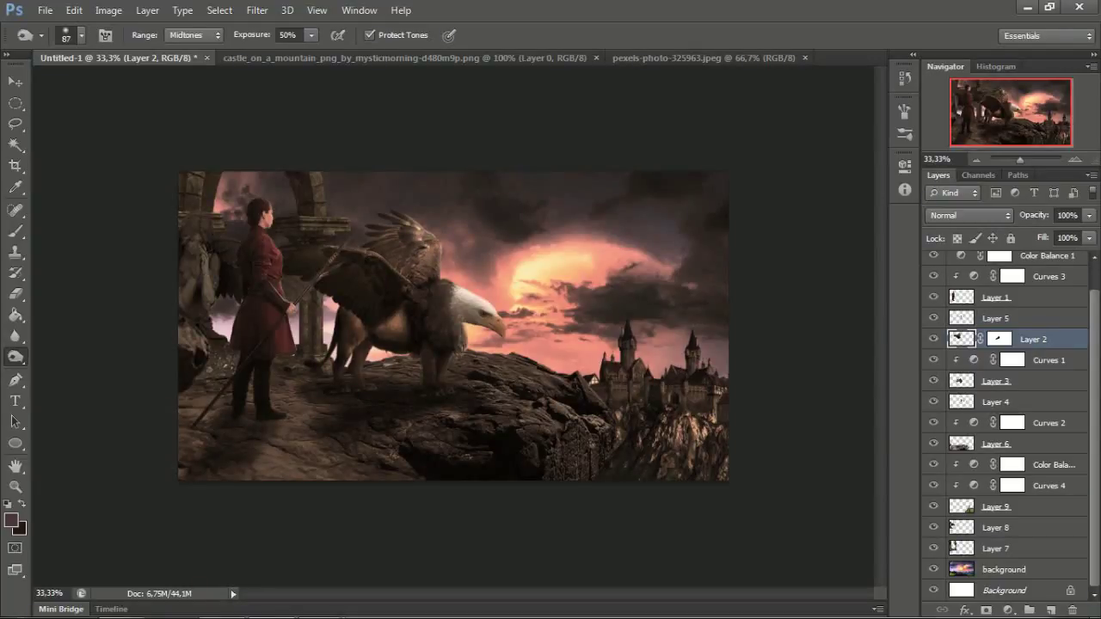
click(995, 443)
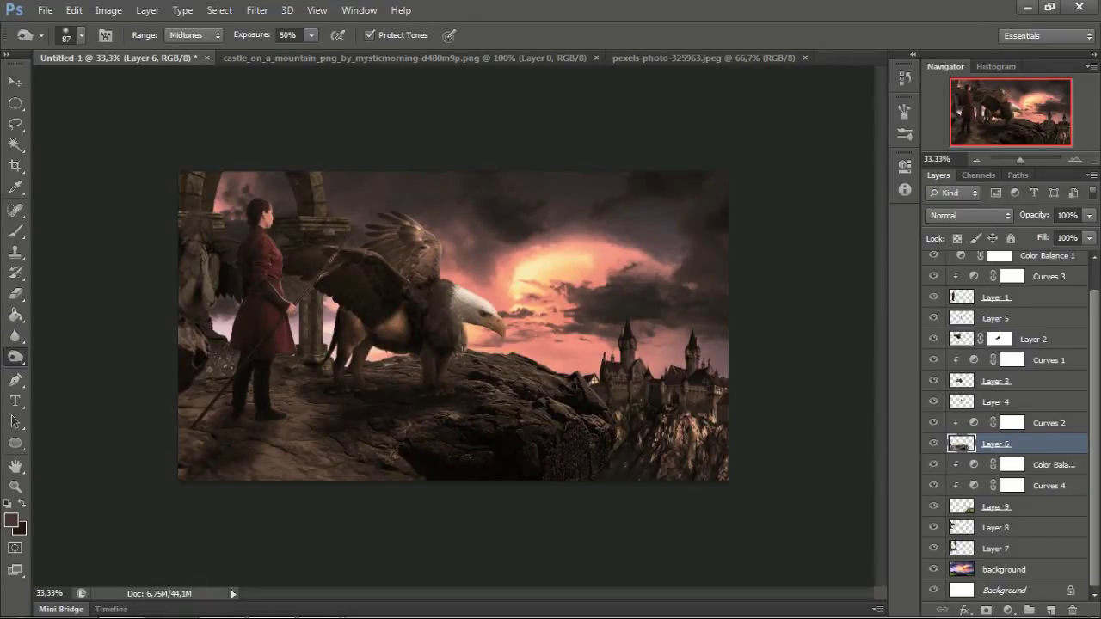
drag(276, 469, 391, 469)
Step: Lower the Curves 2 adjustment's curve to darken the image further
double_click(974, 423)
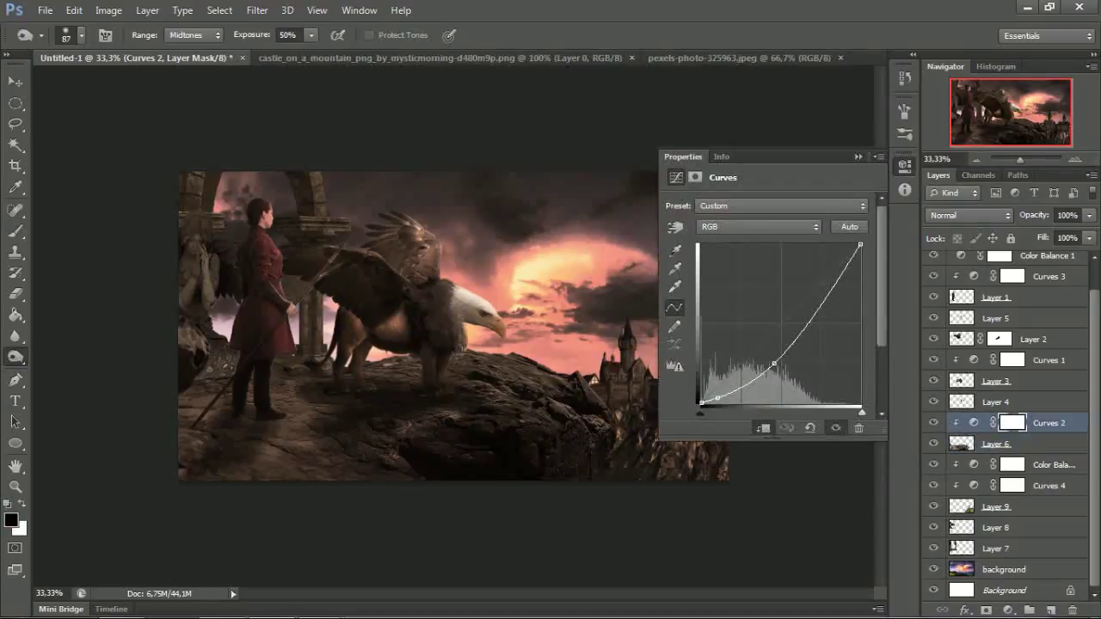
drag(781, 364, 779, 371)
click(857, 157)
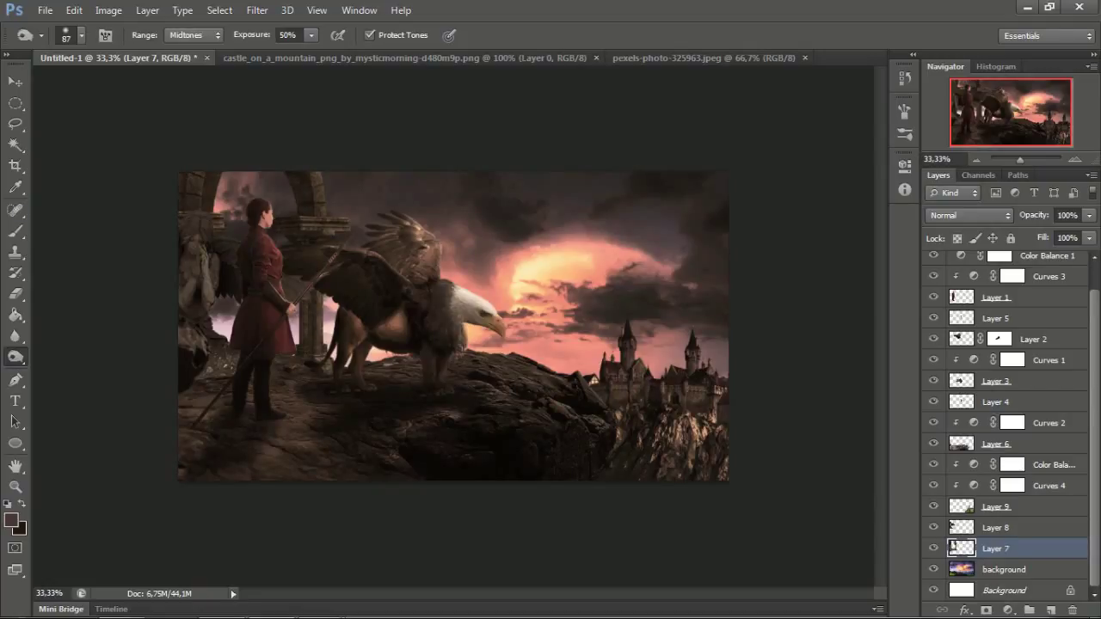
key(alt+bracketright)
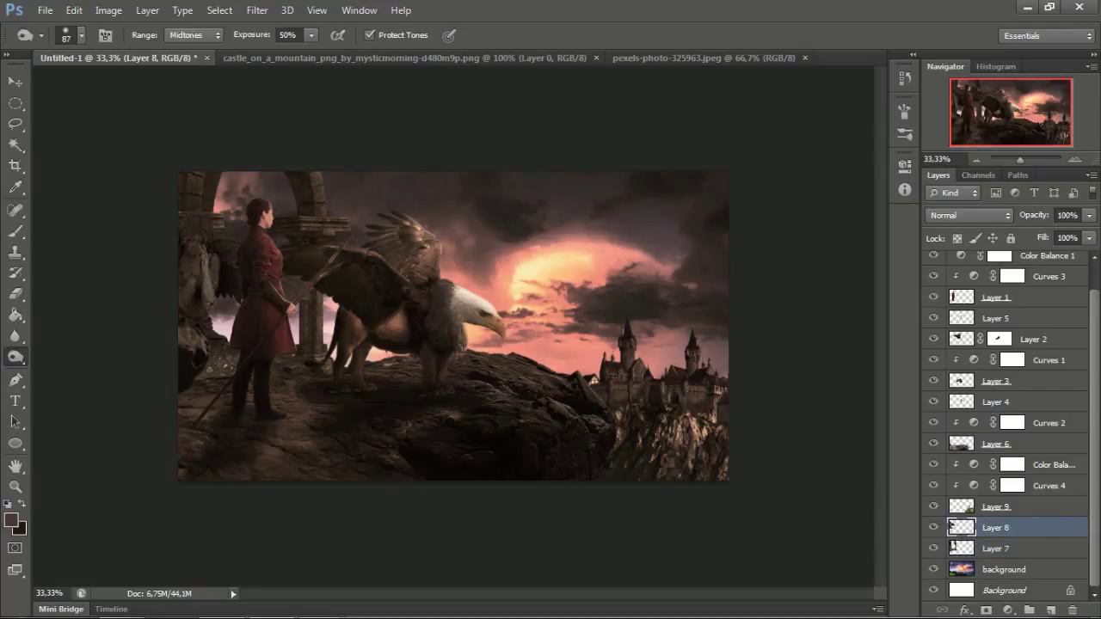
key(alt+bracketright)
key(alt+bracketright)
key(alt+bracketright)
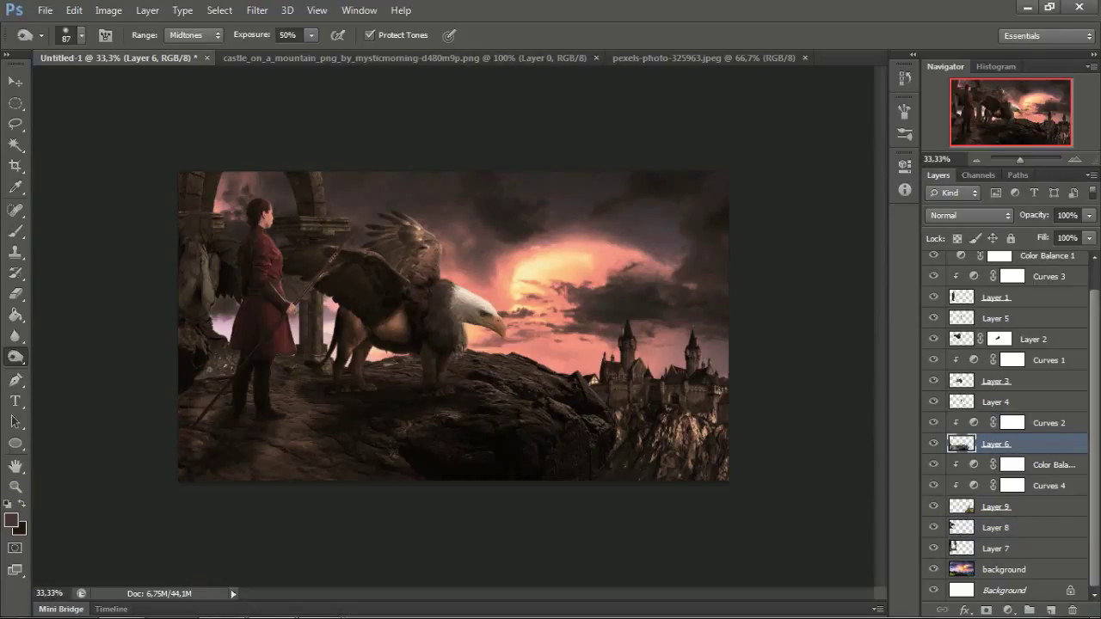
Step: Create a new empty top layer and set the foreground colour to black
key(v)
key(ctrl+shift+alt+n)
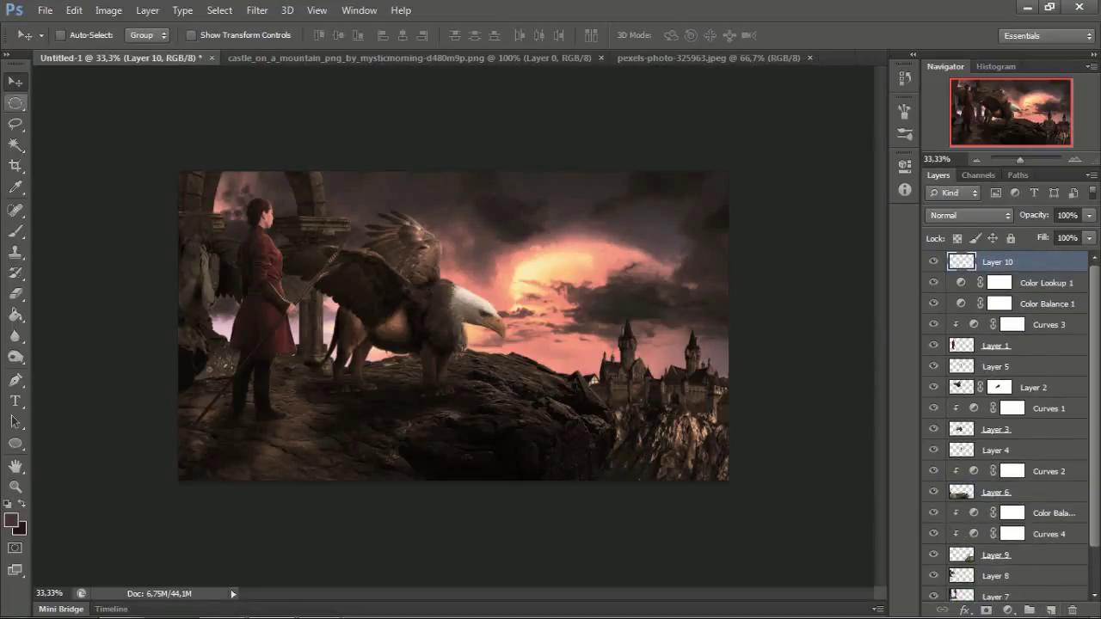
key(i)
click(11, 520)
click(548, 401)
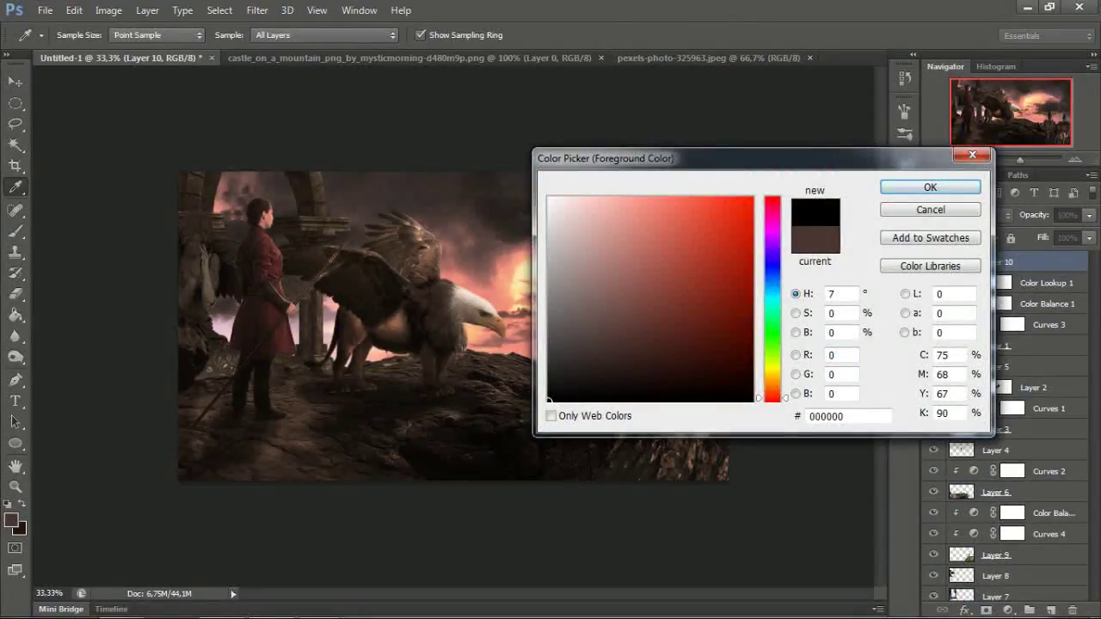
key(Return)
Step: Paint a dark vignette along the right edge with a 180 px soft round brush
key(b)
click(81, 35)
scroll(155, 275, up, 2)
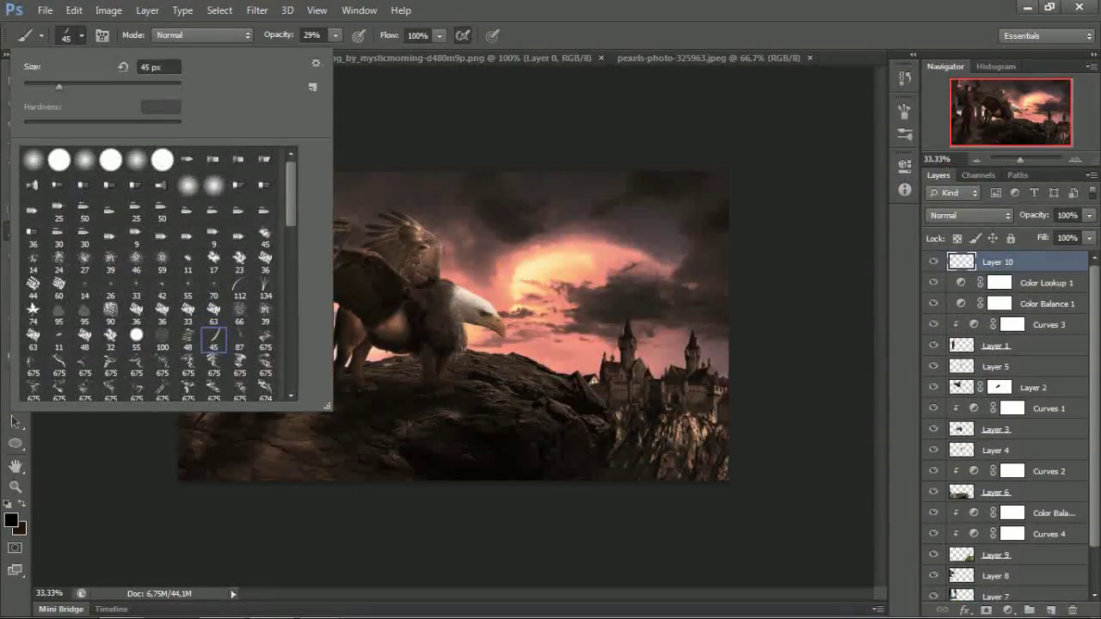
click(85, 159)
text(180)
key(Return)
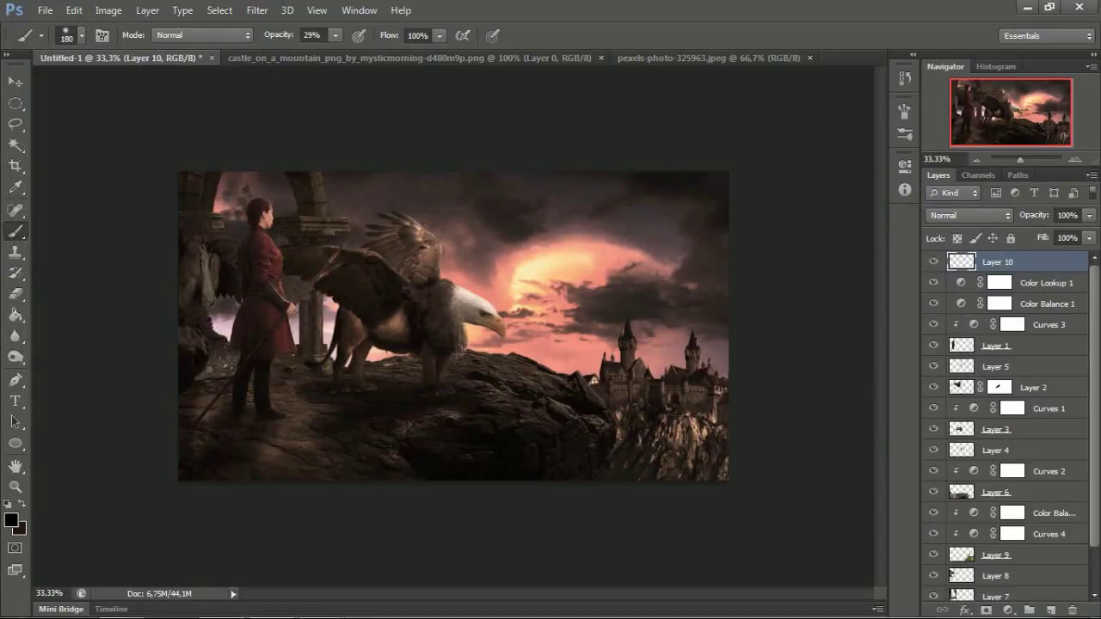
mouse_move(641, 469)
mouse_down()
mouse_move(718, 451)
mouse_move(718, 232)
mouse_up()
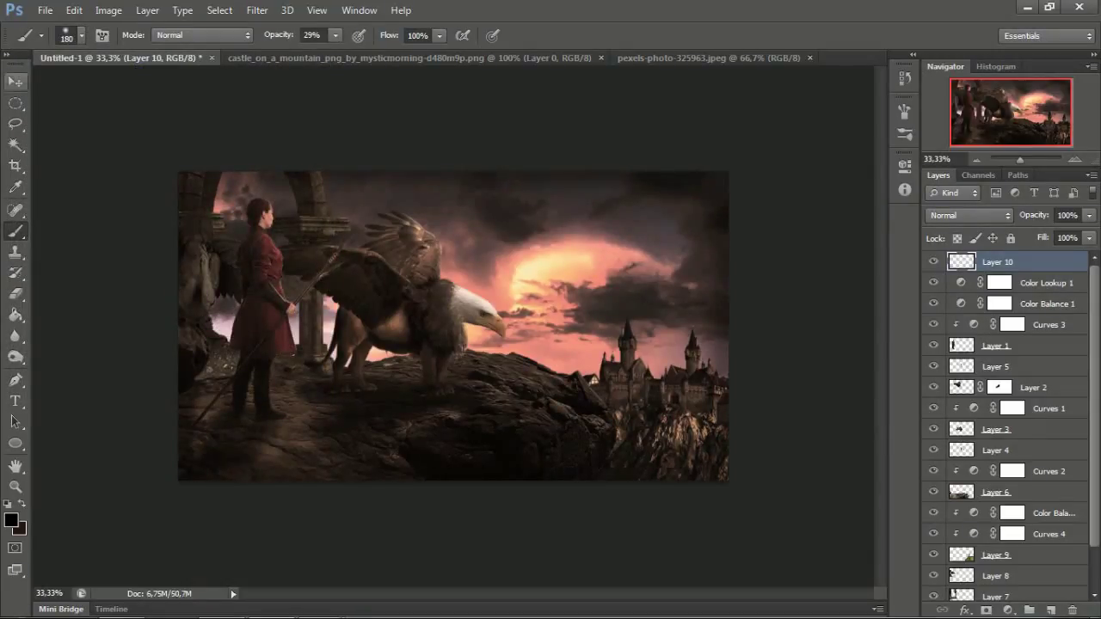
key(v)
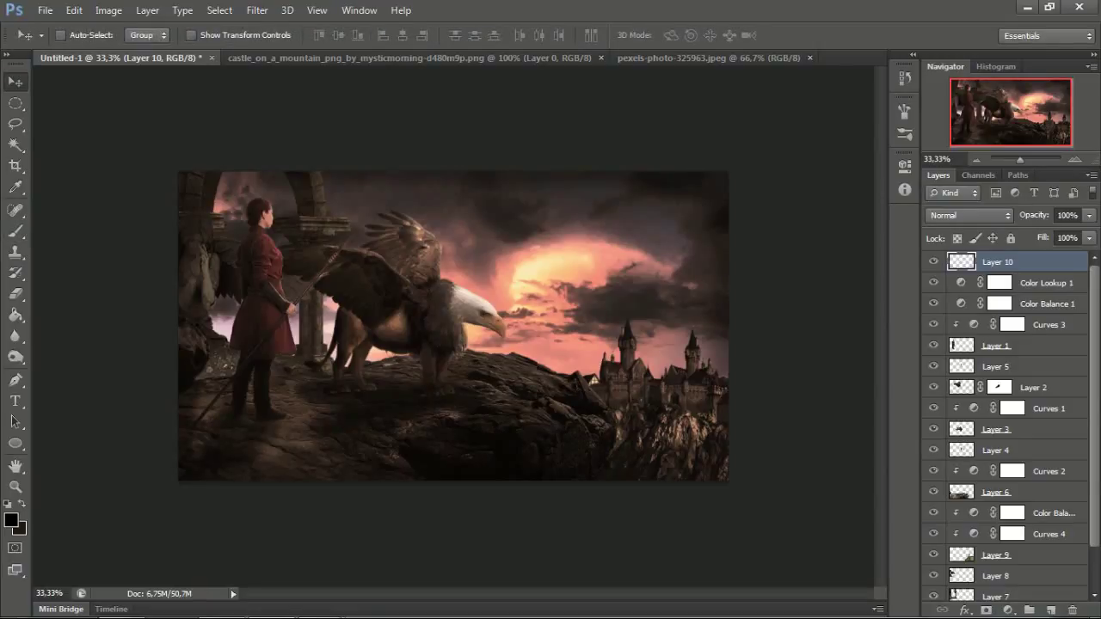
key(ctrl+shift+alt+n)
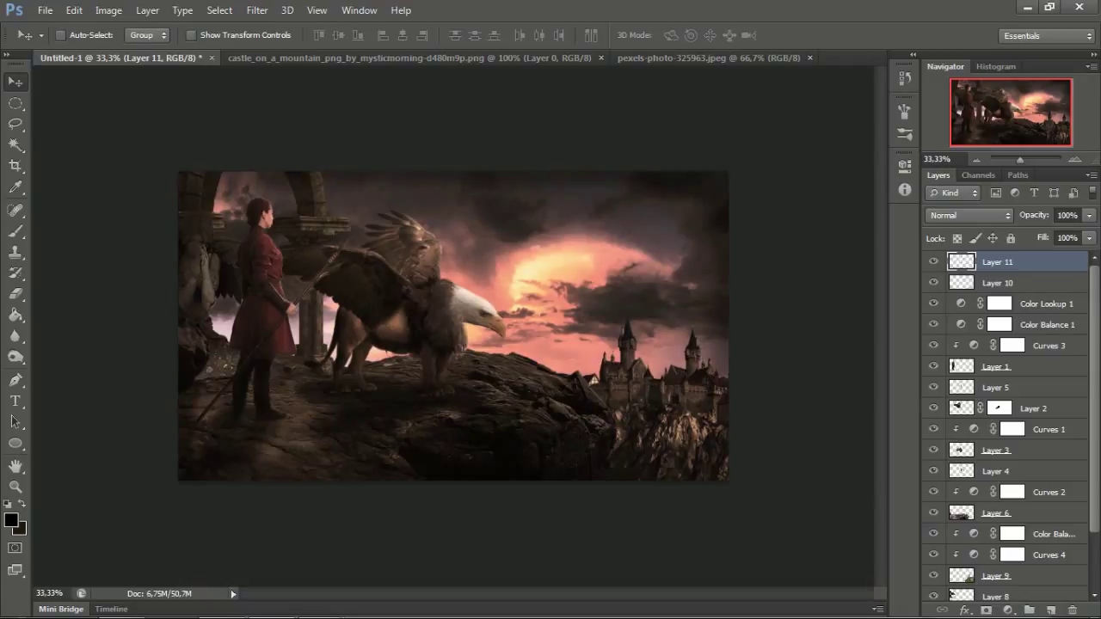
key(ctrl+z)
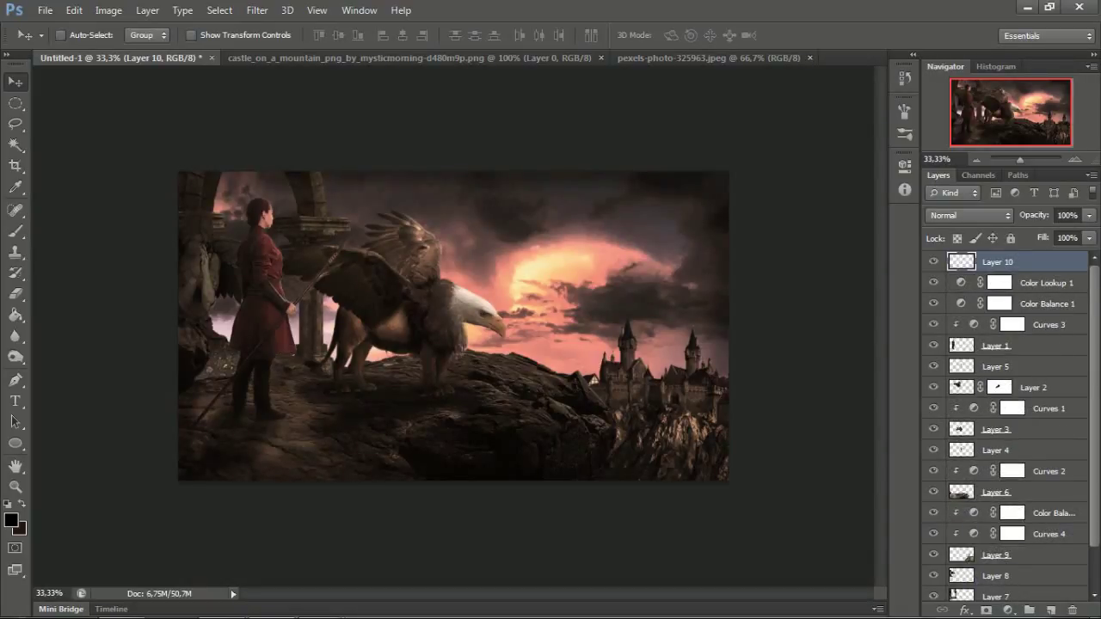
Step: Open the objek tambahan source folder and drag the eagle_feather image into Photoshop
click(119, 602)
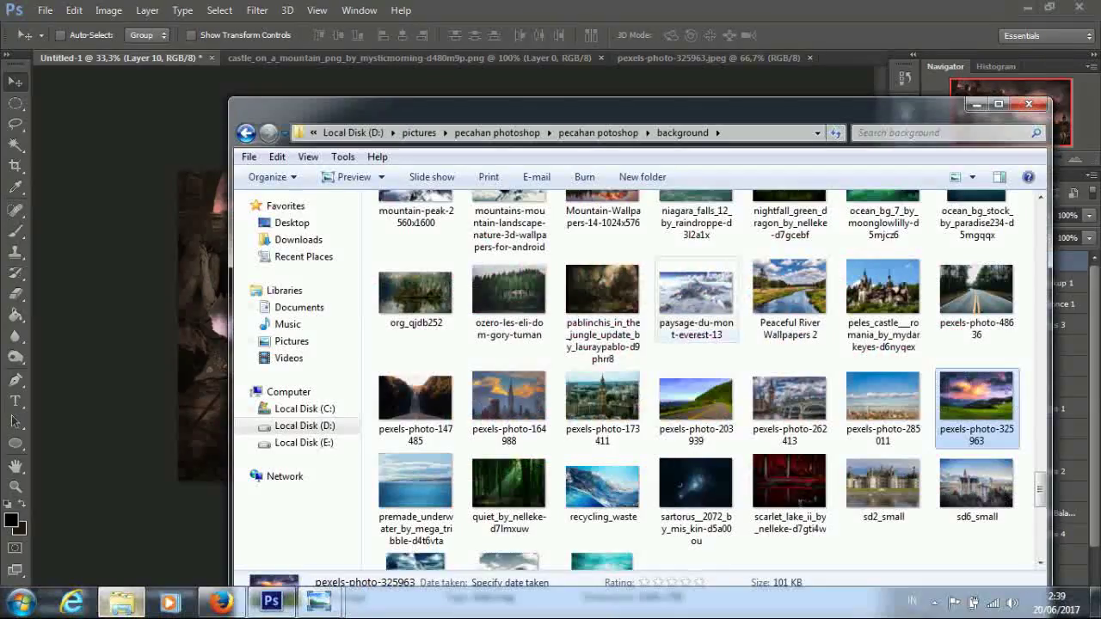
click(599, 132)
double_click(989, 228)
scroll(988, 215, down, 3)
scroll(989, 215, down, 4)
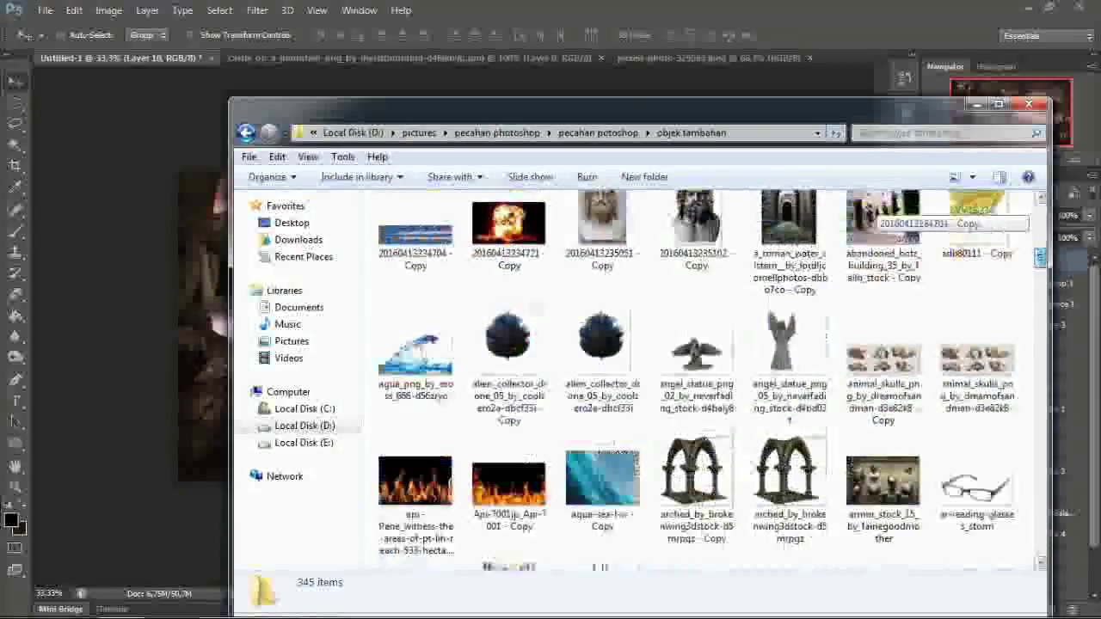
scroll(989, 215, down, 4)
scroll(989, 215, down, 4)
scroll(988, 215, down, 4)
scroll(989, 215, up, 1)
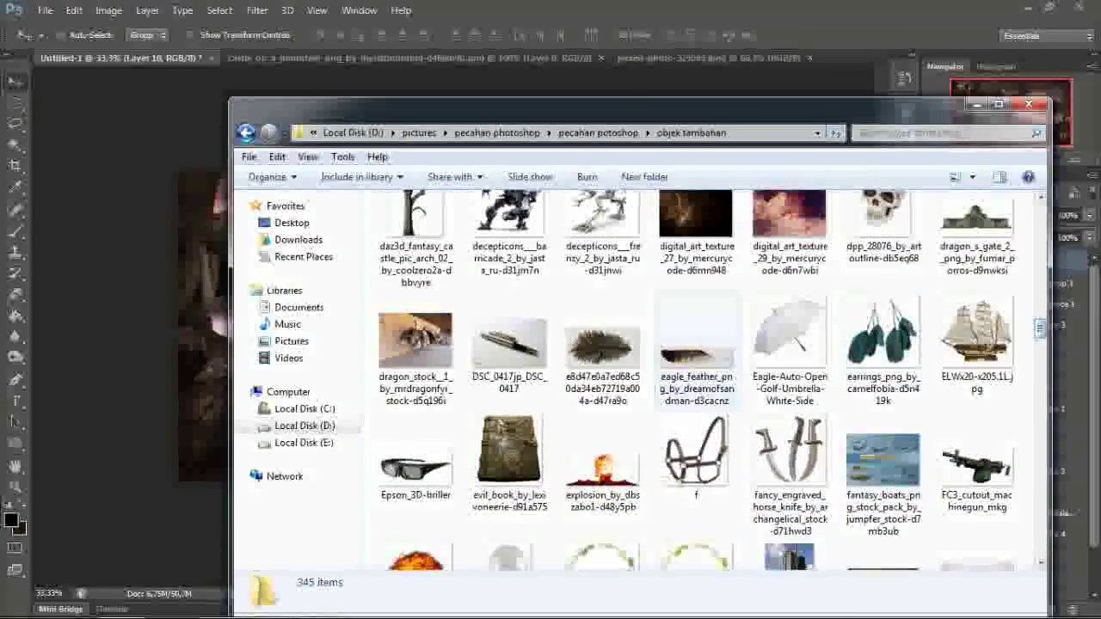
drag(697, 348, 860, 60)
Step: Paste the feather image into the composite and enlarge it
key(ctrl+Tab)
key(ctrl+v)
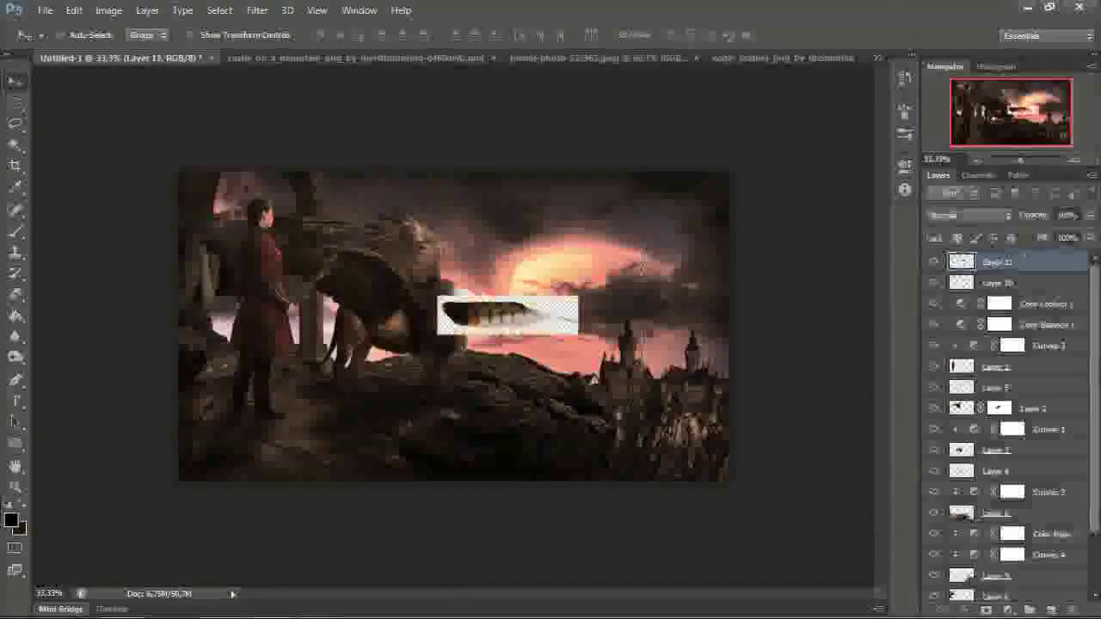
key(ctrl+t)
drag(577, 333, 686, 365)
key(Return)
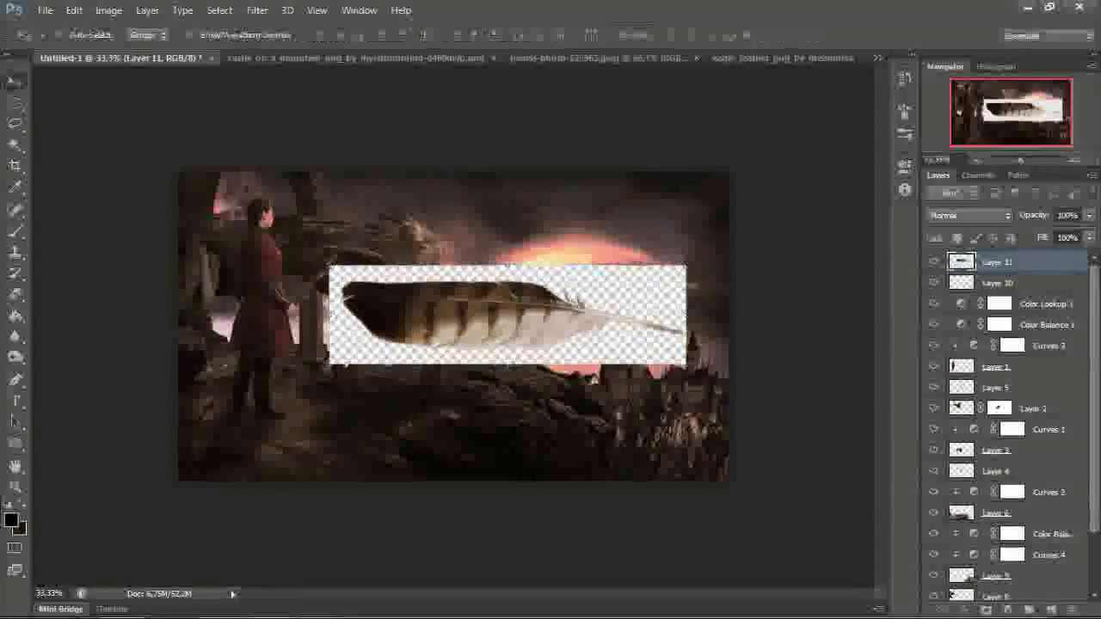
Step: Magic Wand the feather's background, delete it, and deselect
key(w)
click(654, 284)
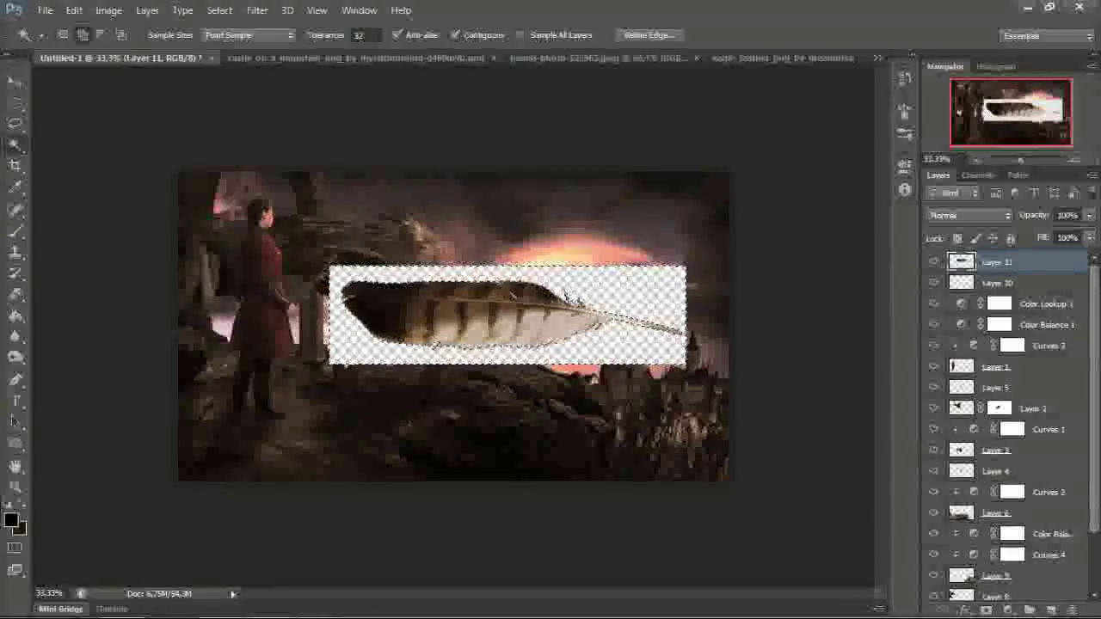
key(Delete)
key(ctrl+d)
Step: Move the feather down-left, then rotate and rescale it across the foreground
key(v)
drag(498, 301, 382, 404)
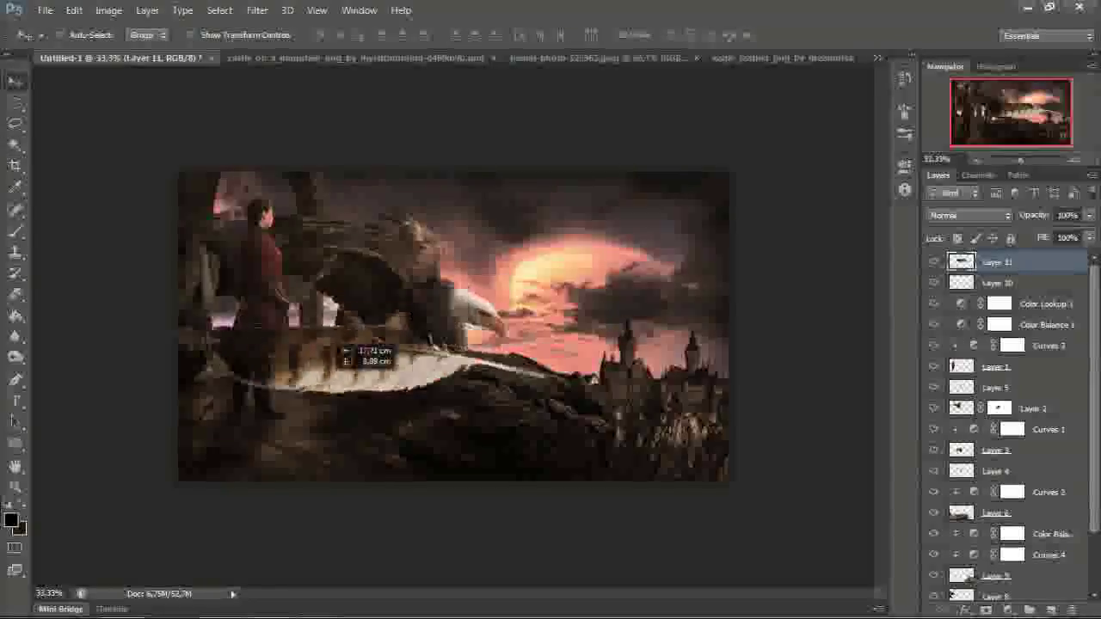
key(ctrl+t)
mouse_move(550, 370)
mouse_down()
mouse_move(516, 344)
mouse_move(521, 331)
mouse_move(590, 368)
mouse_up()
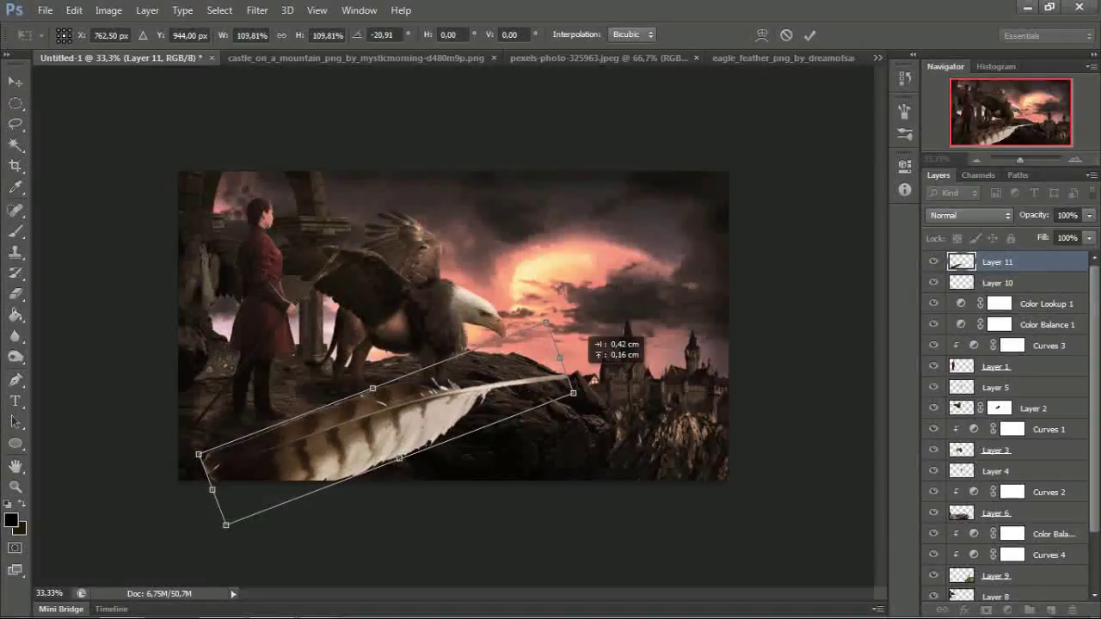
drag(412, 413, 671, 404)
key(Return)
Step: Apply an 8 px Gaussian Blur to the feather
click(258, 10)
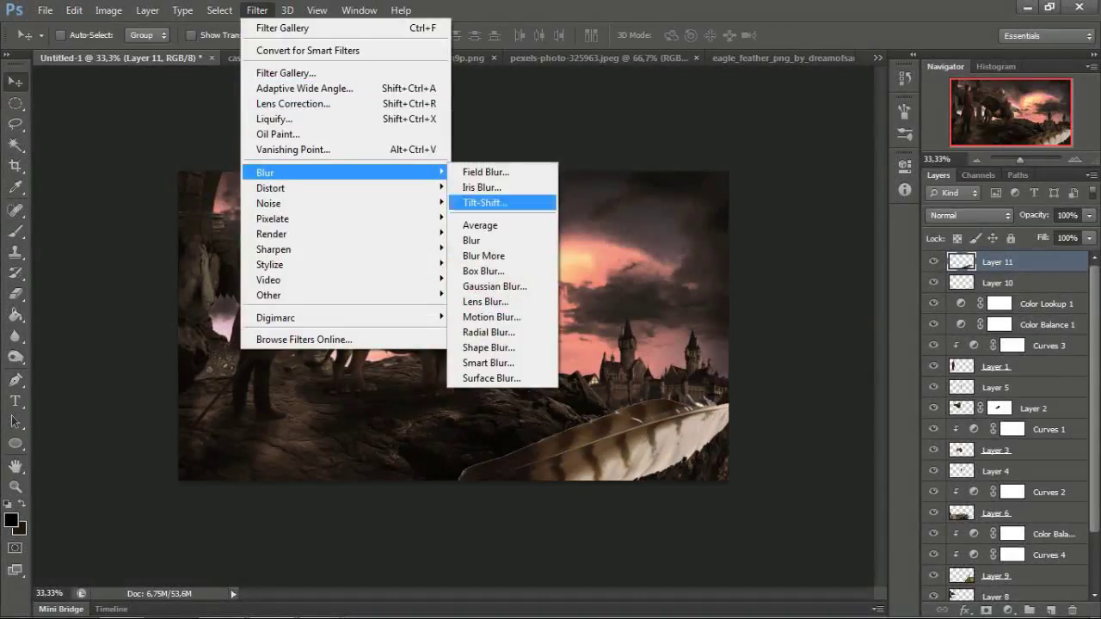
click(494, 287)
drag(774, 194, 952, 254)
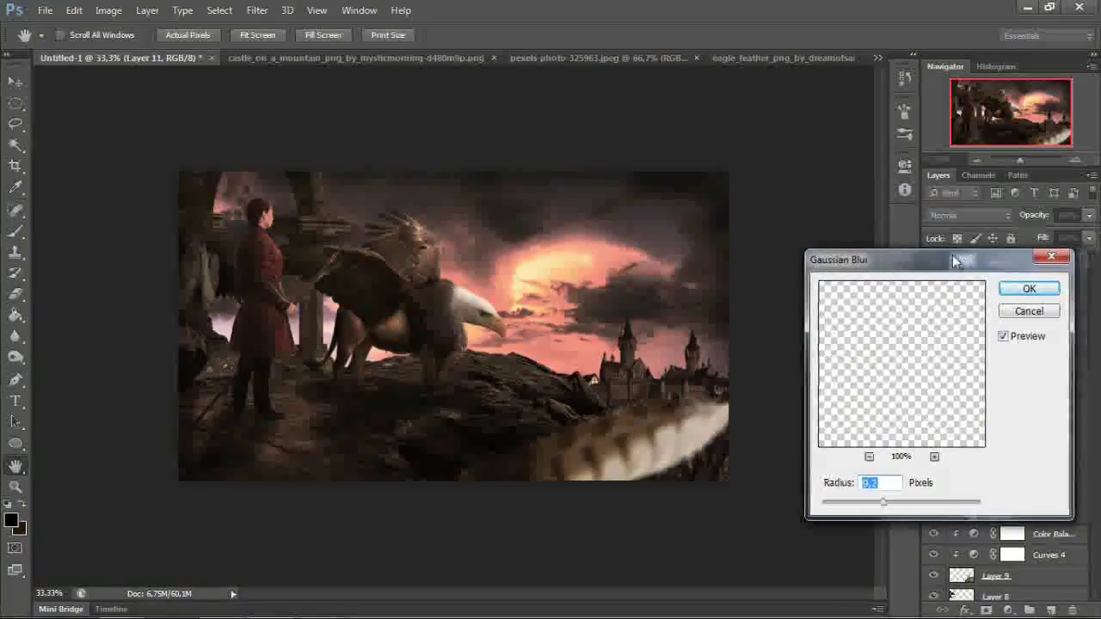
click(1028, 284)
Step: Flip the blurred feather horizontally into the lower-left corner, then bring back 'objek tambahan'
mouse_move(593, 434)
mouse_down()
mouse_move(664, 421)
mouse_move(355, 437)
mouse_up()
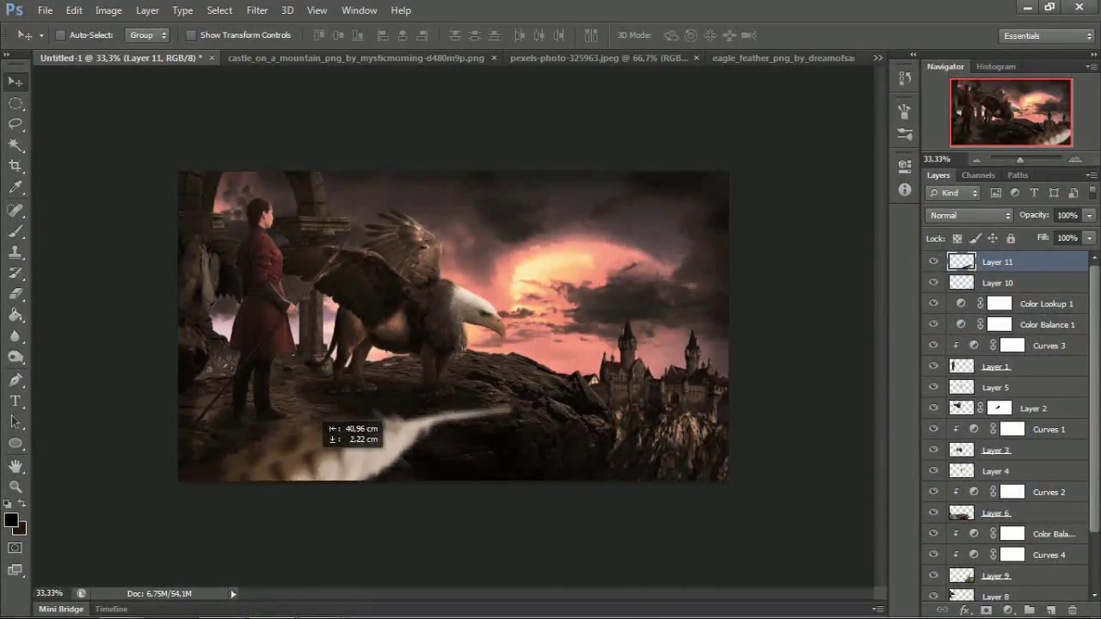
key(ctrl+t)
right_click(336, 450)
click(369, 420)
mouse_move(319, 481)
mouse_down()
mouse_move(254, 468)
mouse_move(324, 475)
mouse_up()
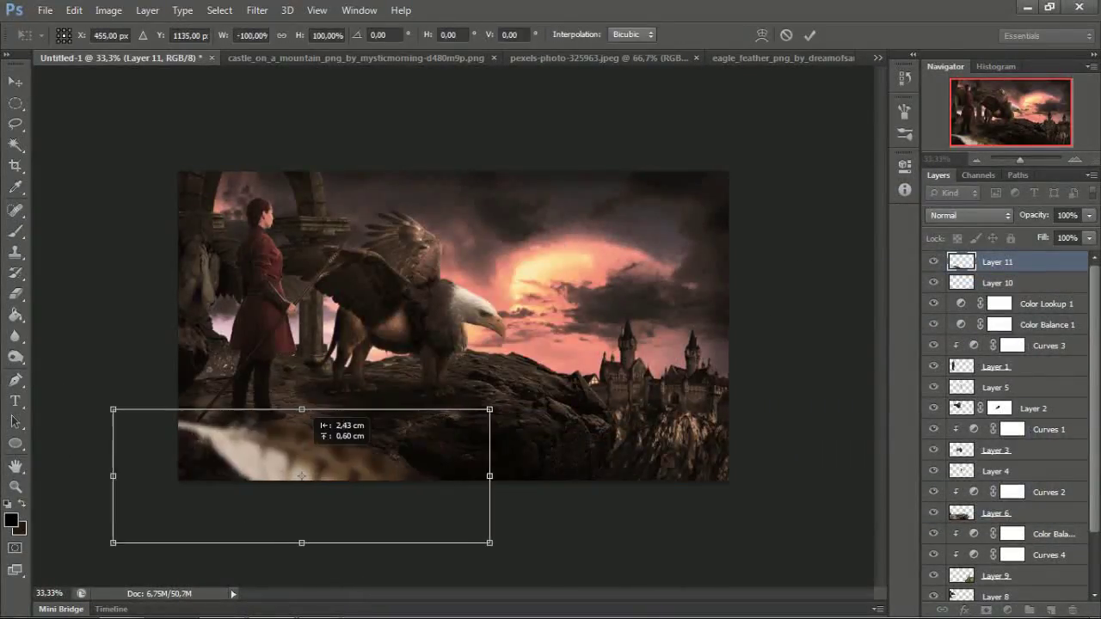
key(Return)
click(120, 602)
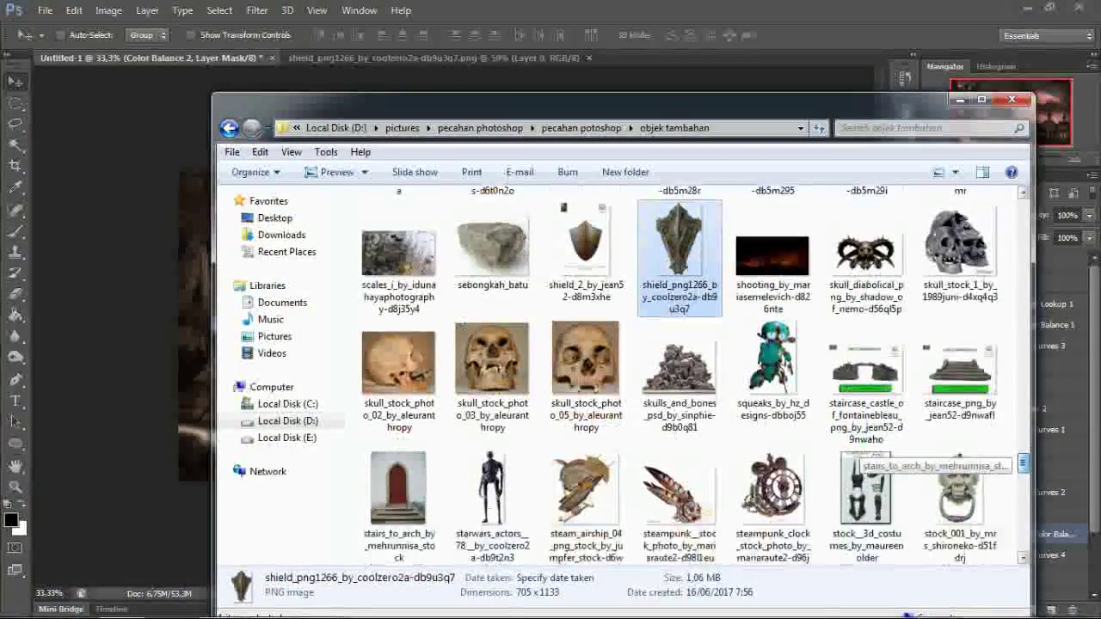
Step: Scroll the 'objek tambahan' folder and drag skull_stock_1_by_1989juni into Photoshop
mouse_move(1022, 464)
mouse_down()
mouse_move(1023, 540)
mouse_move(1023, 301)
mouse_up()
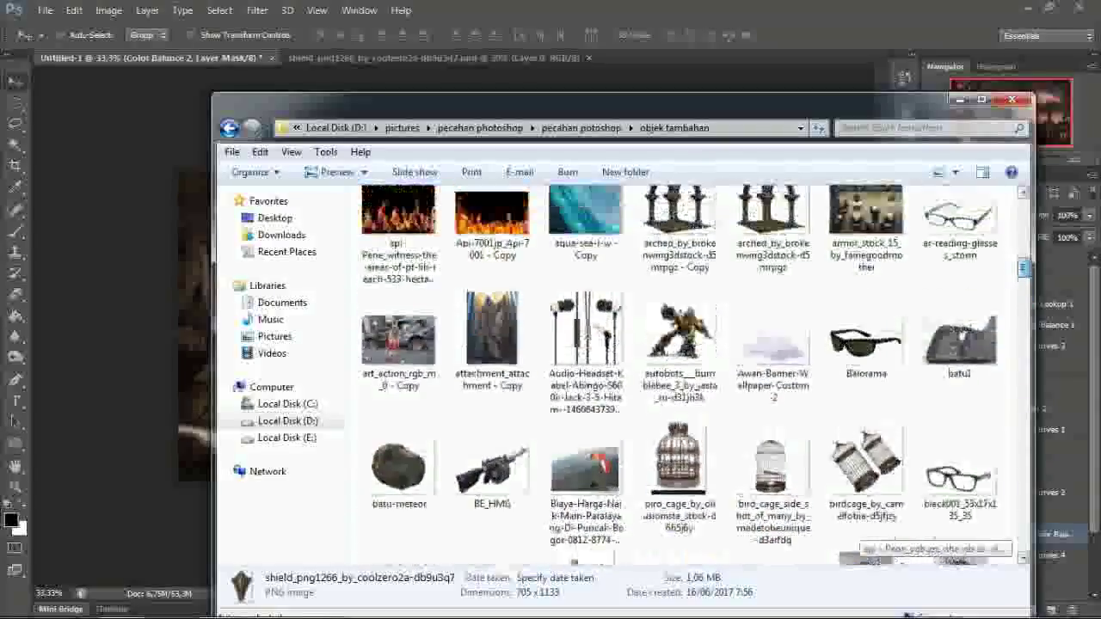
drag(1022, 250, 1023, 226)
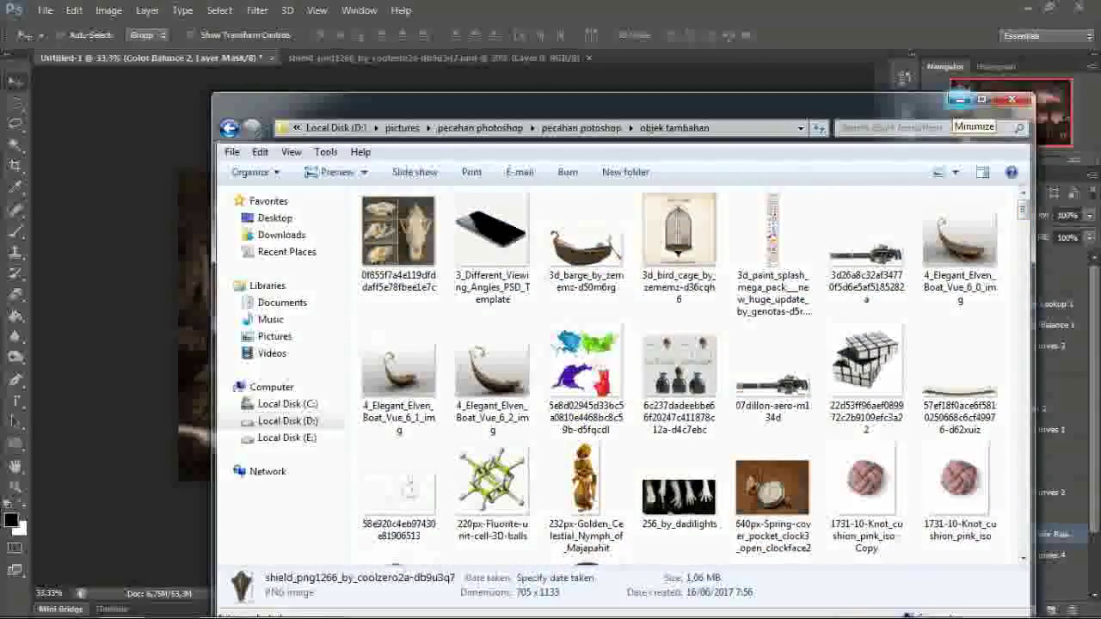
scroll(955, 215, down, 3)
scroll(865, 207, down, 3)
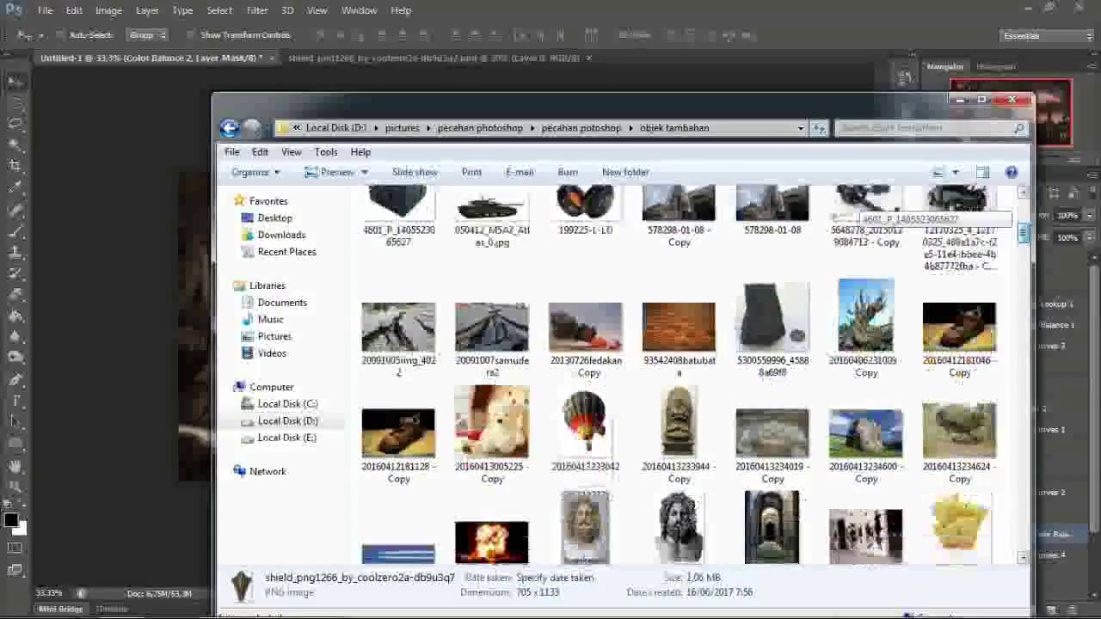
scroll(864, 210, down, 5)
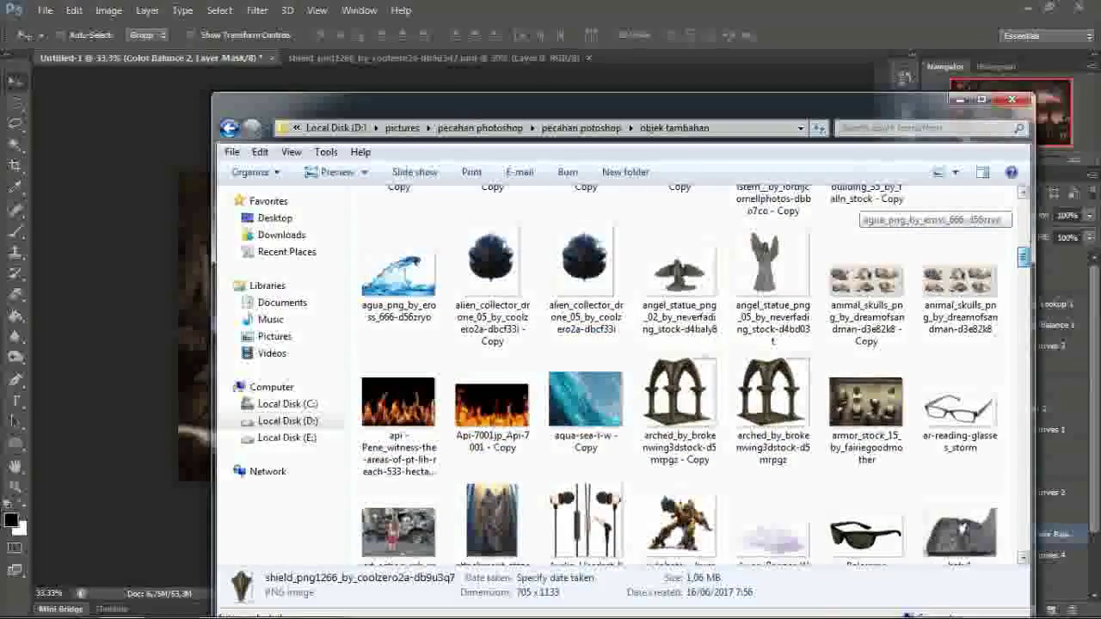
scroll(865, 210, down, 5)
scroll(864, 210, down, 5)
scroll(864, 211, down, 5)
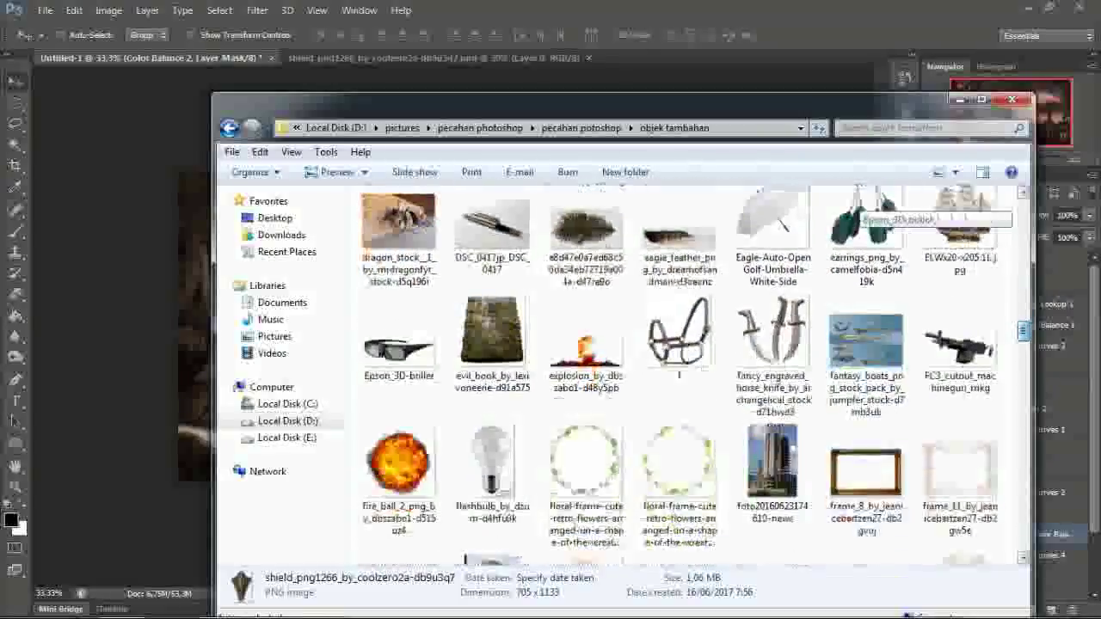
scroll(864, 210, down, 5)
scroll(864, 210, down, 5)
scroll(864, 210, down, 5)
scroll(864, 210, down, 5)
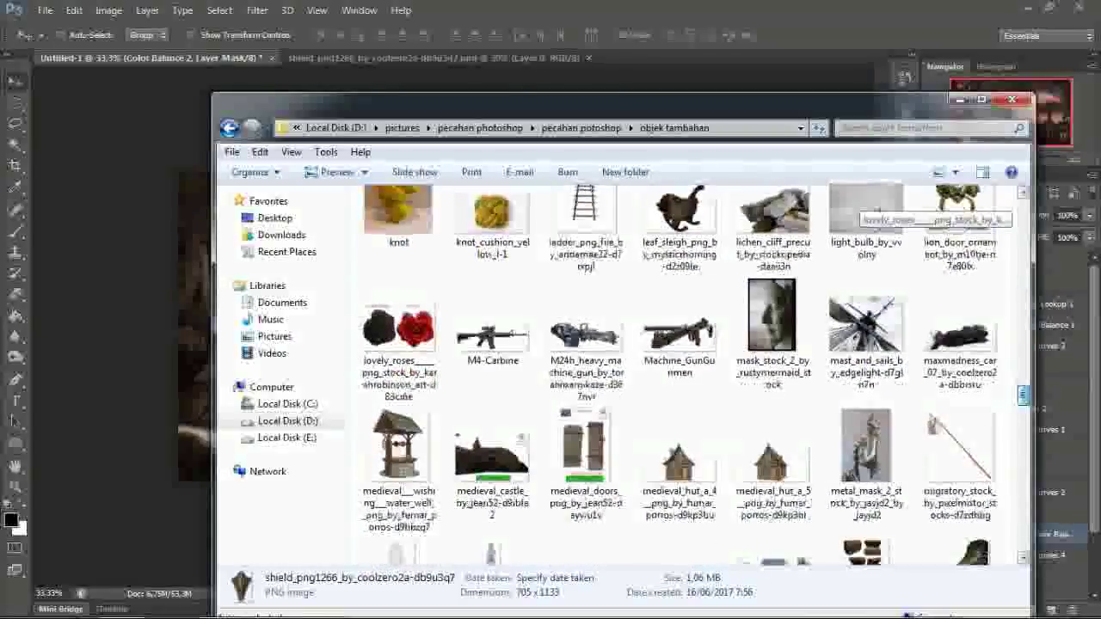
scroll(864, 211, down, 5)
scroll(864, 211, down, 5)
scroll(864, 211, down, 5)
scroll(864, 211, down, 5)
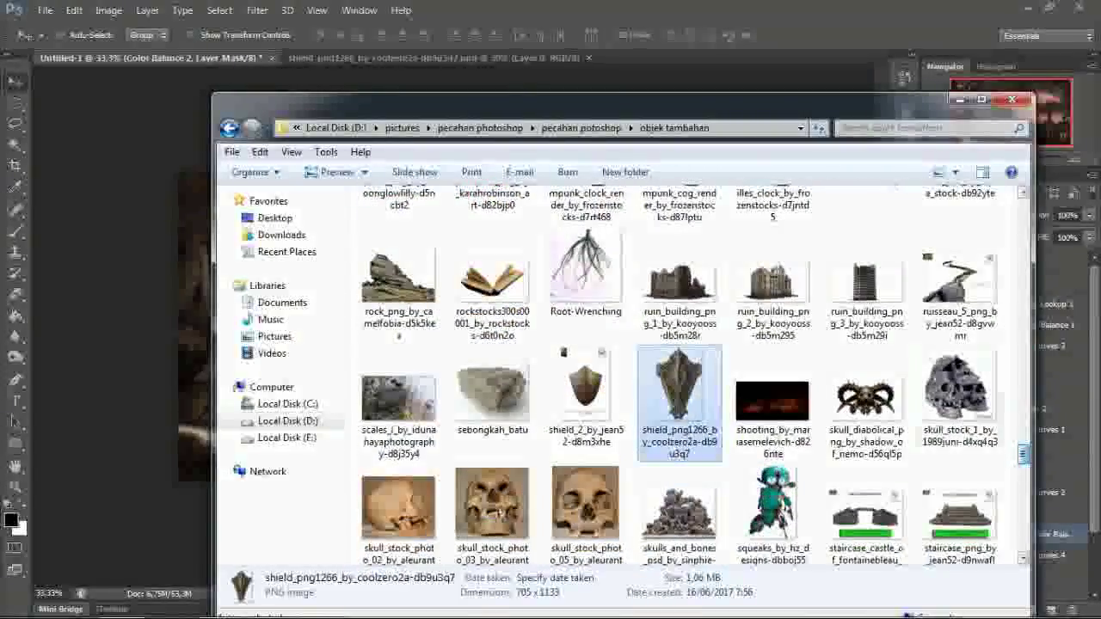
mouse_move(959, 391)
mouse_down()
mouse_move(795, 219)
mouse_move(663, 34)
mouse_up()
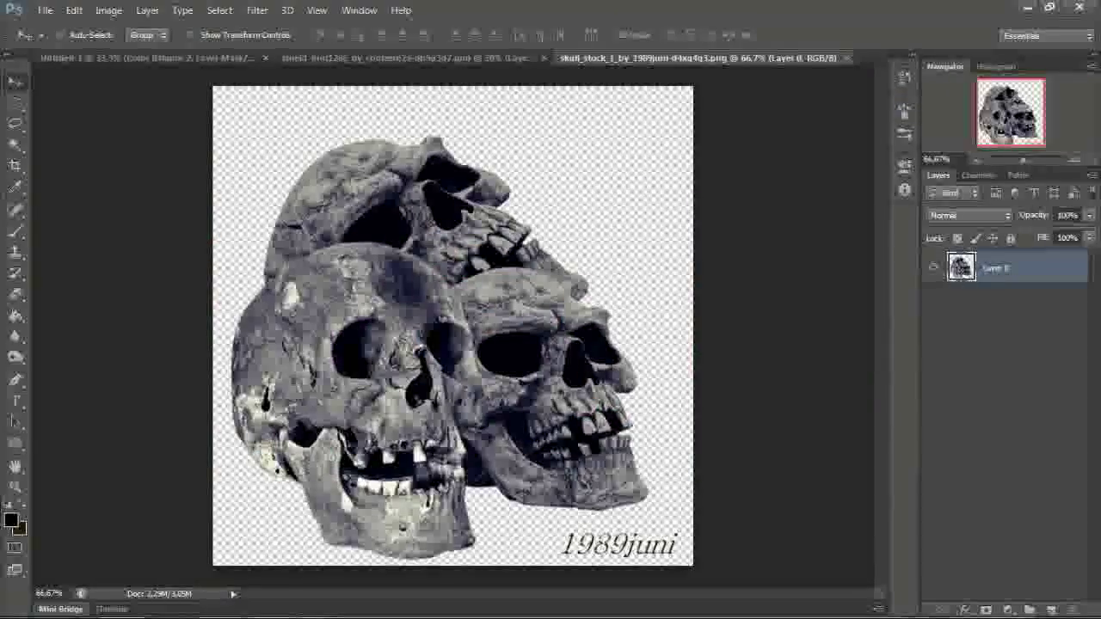
Step: Erase the 1989juni signature and move the skulls into the griffin composite
key(e)
drag(563, 544, 675, 544)
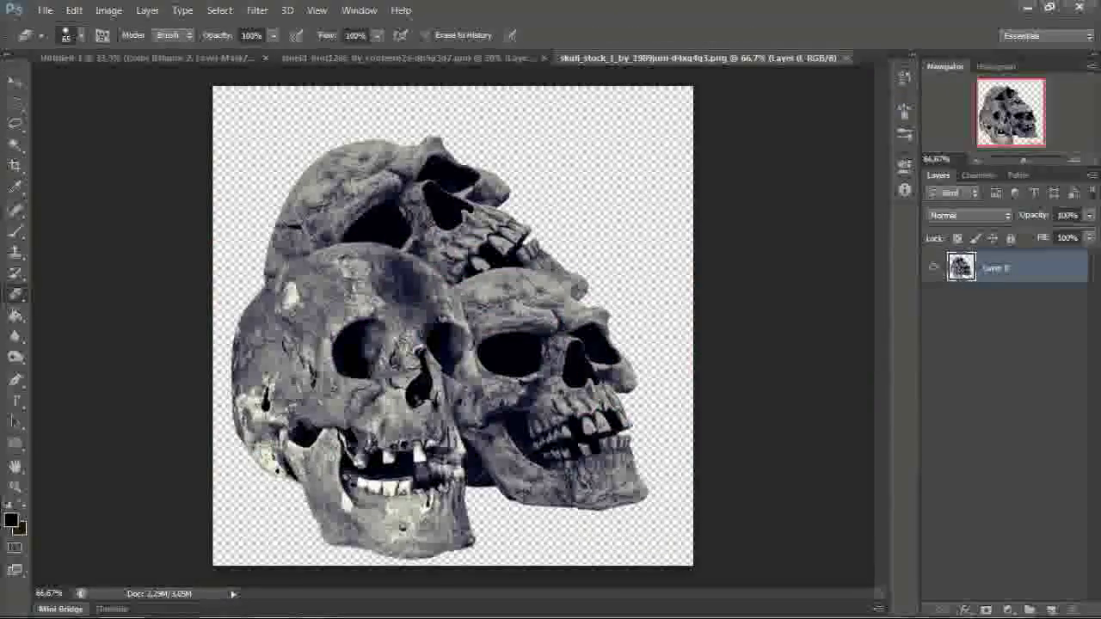
key(v)
drag(430, 343, 188, 271)
Step: Shrink the skulls to about 55% and place them beside the warrior's legs
key(ctrl+t)
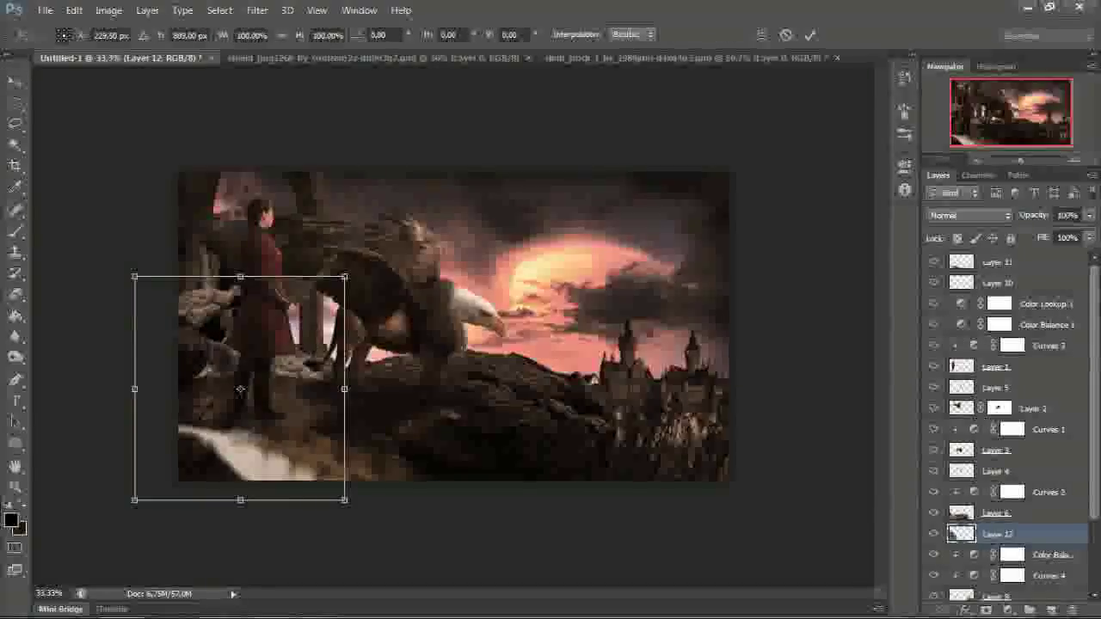
drag(344, 276, 297, 327)
mouse_move(240, 388)
mouse_down()
mouse_move(280, 331)
mouse_move(257, 338)
mouse_up()
key(Return)
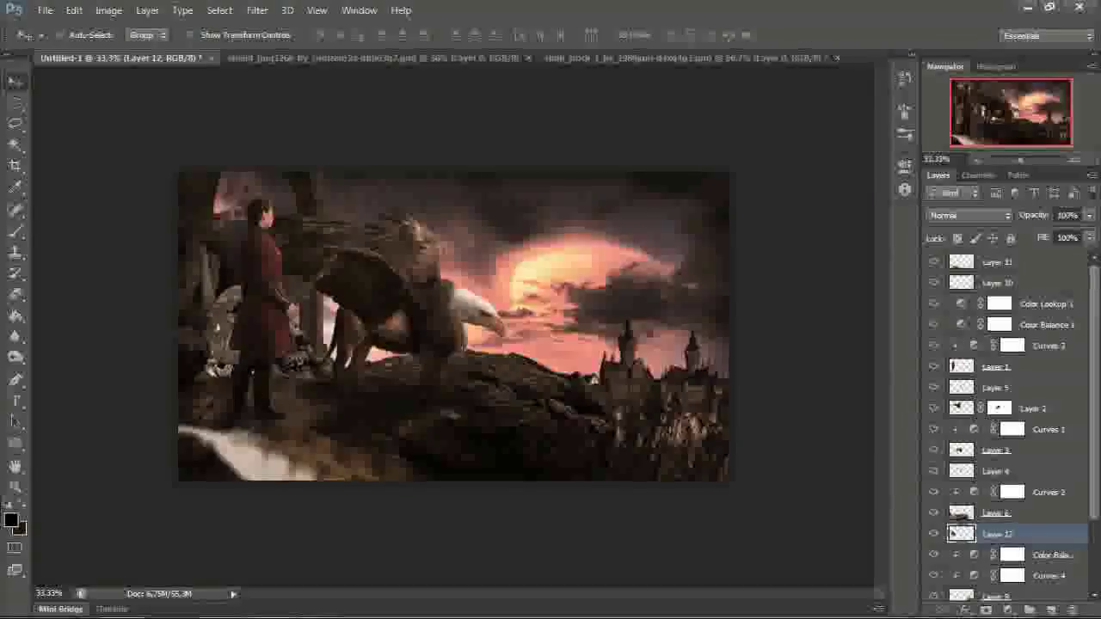
Step: Darken the skulls with Curves, nudge them lower, and choose the Blur tool on Layer 1
key(ctrl+m)
drag(772, 359, 760, 387)
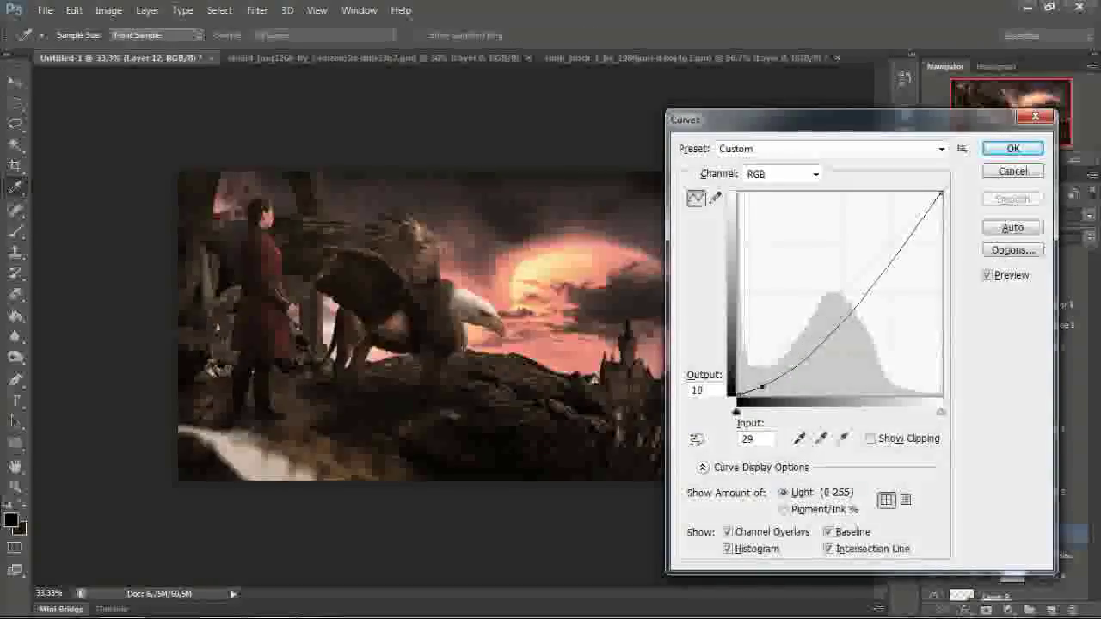
click(1013, 148)
drag(303, 313, 303, 325)
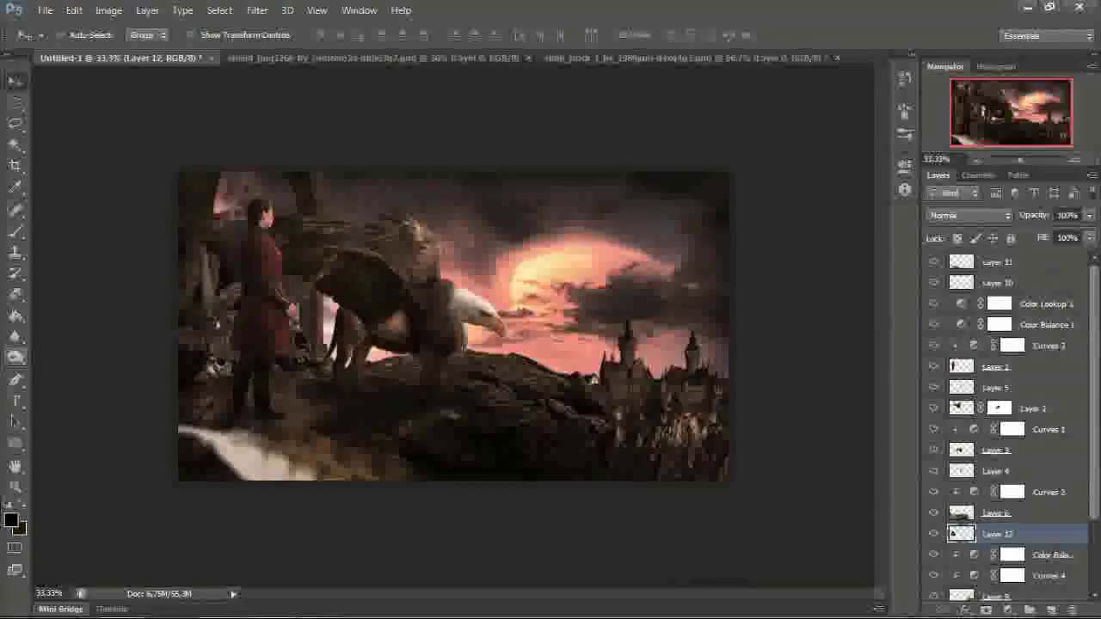
click(15, 335)
click(995, 367)
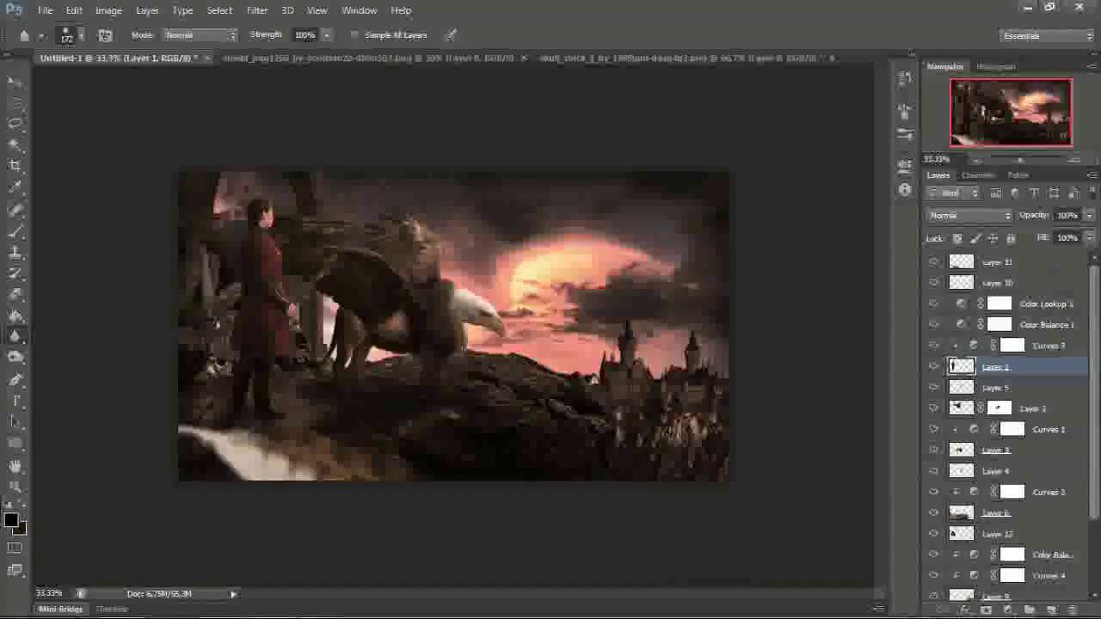
Step: Close the skull and shield source documents without saving, leaving only Untitled-1 open
click(996, 512)
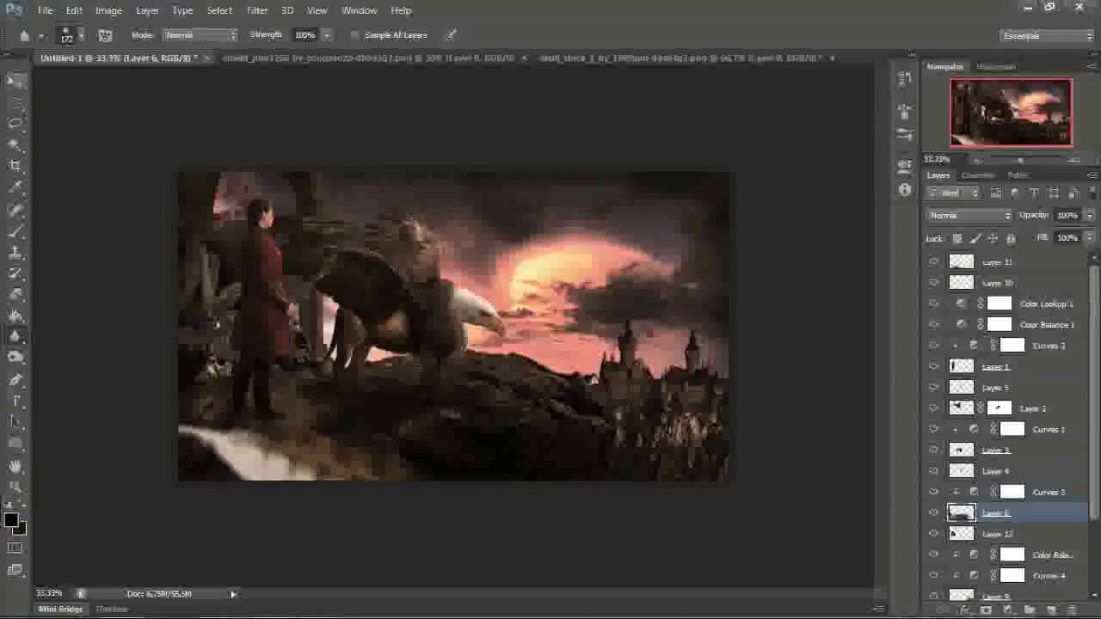
key(v)
click(830, 57)
click(570, 246)
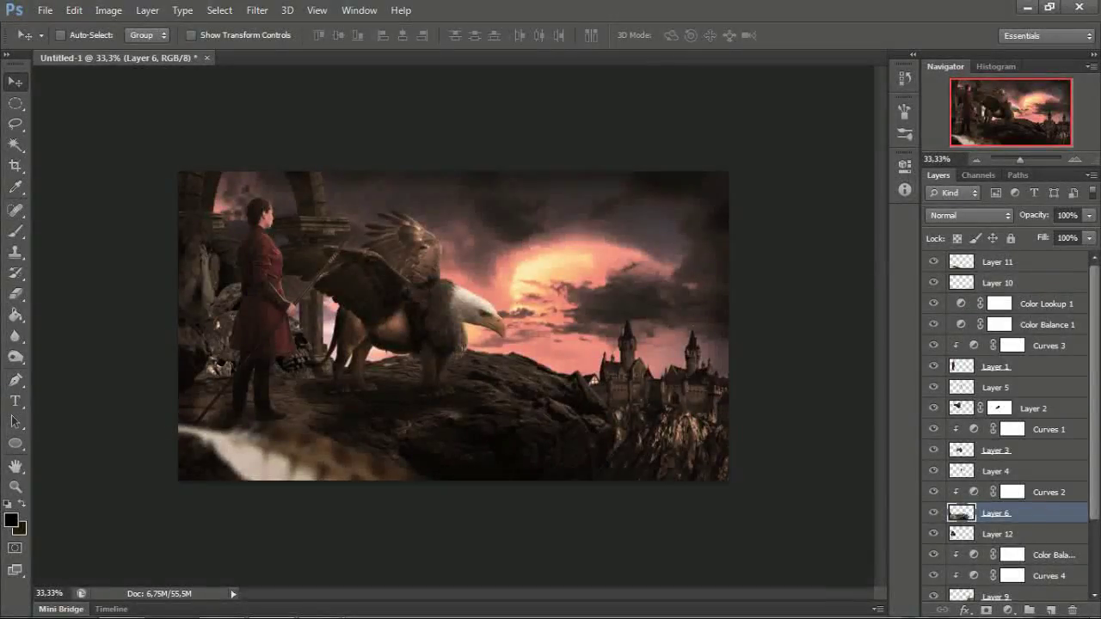
click(996, 387)
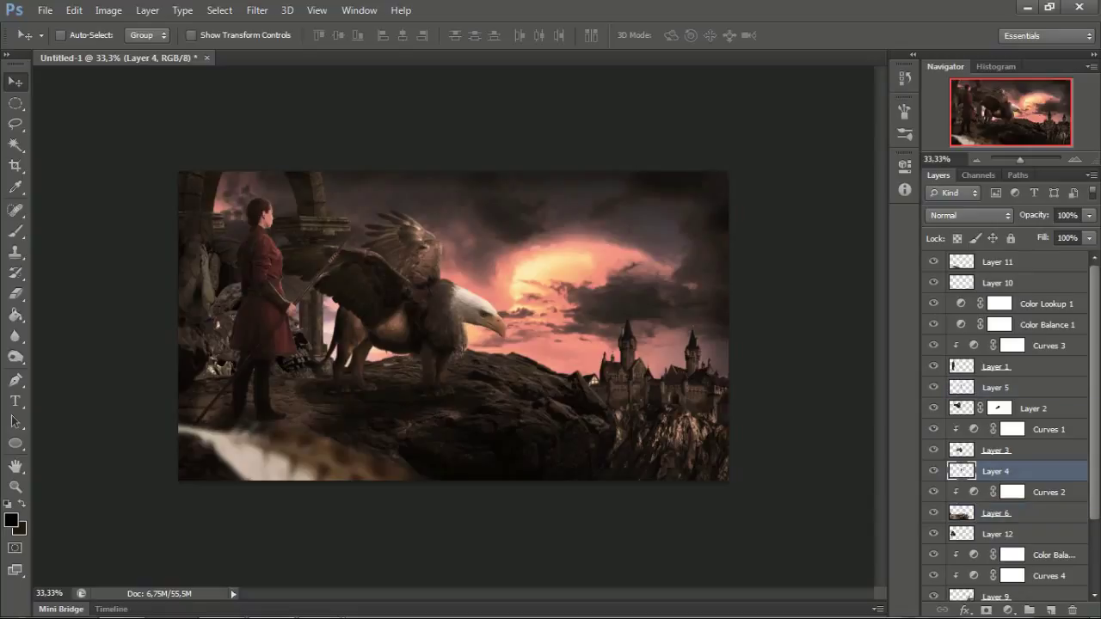